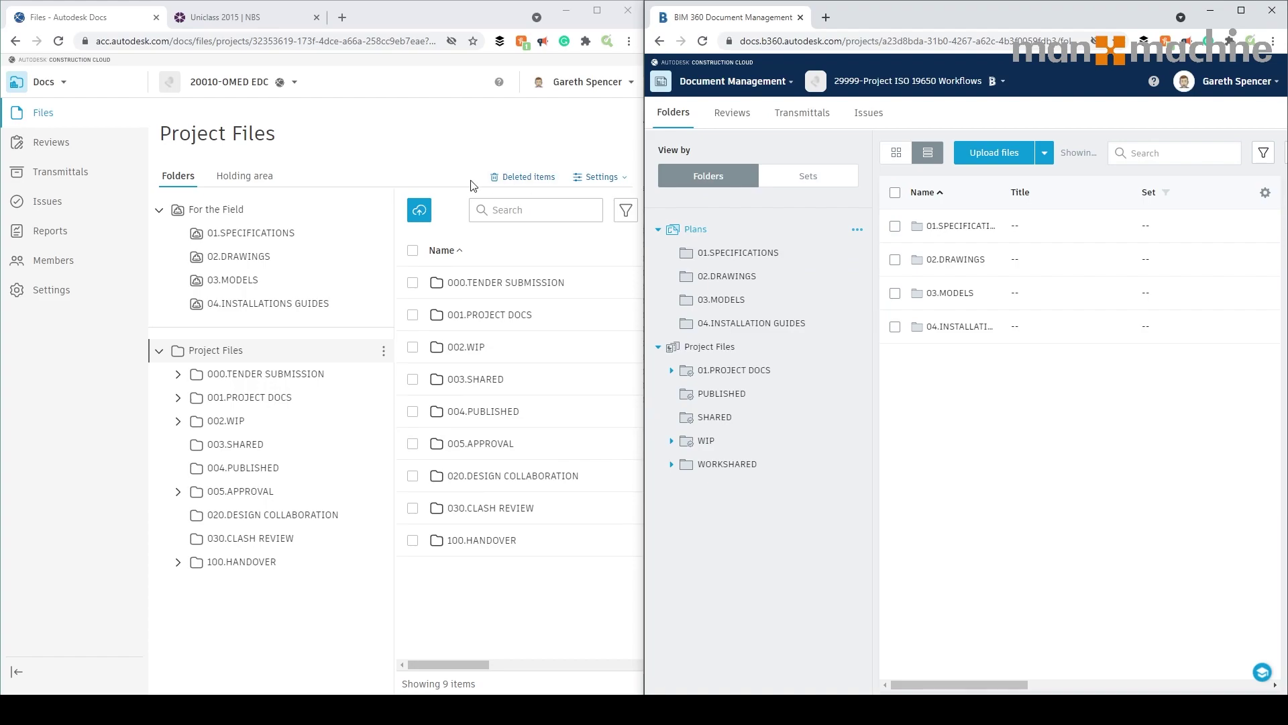
- Open the naming standard settings of the Docs project and of the BIM 360 project 29999-Project ISO 19650 Workflows for comparison
left_click(600, 177)
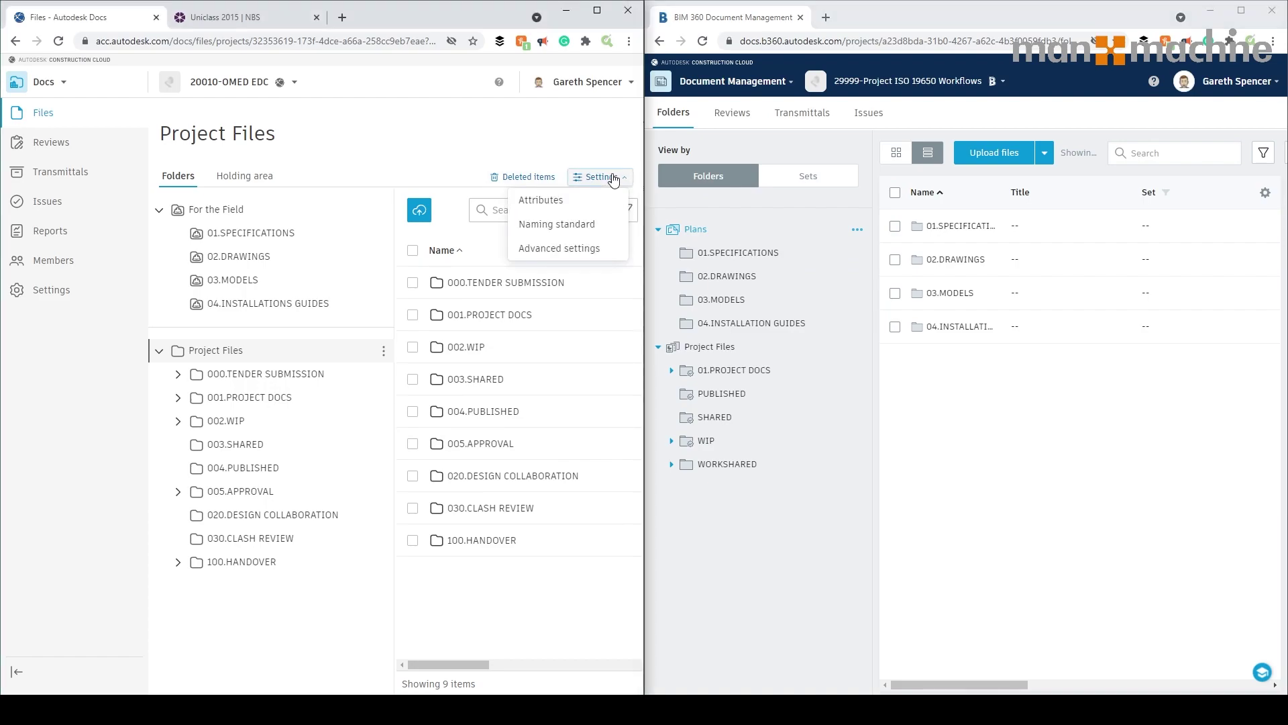
left_click(554, 226)
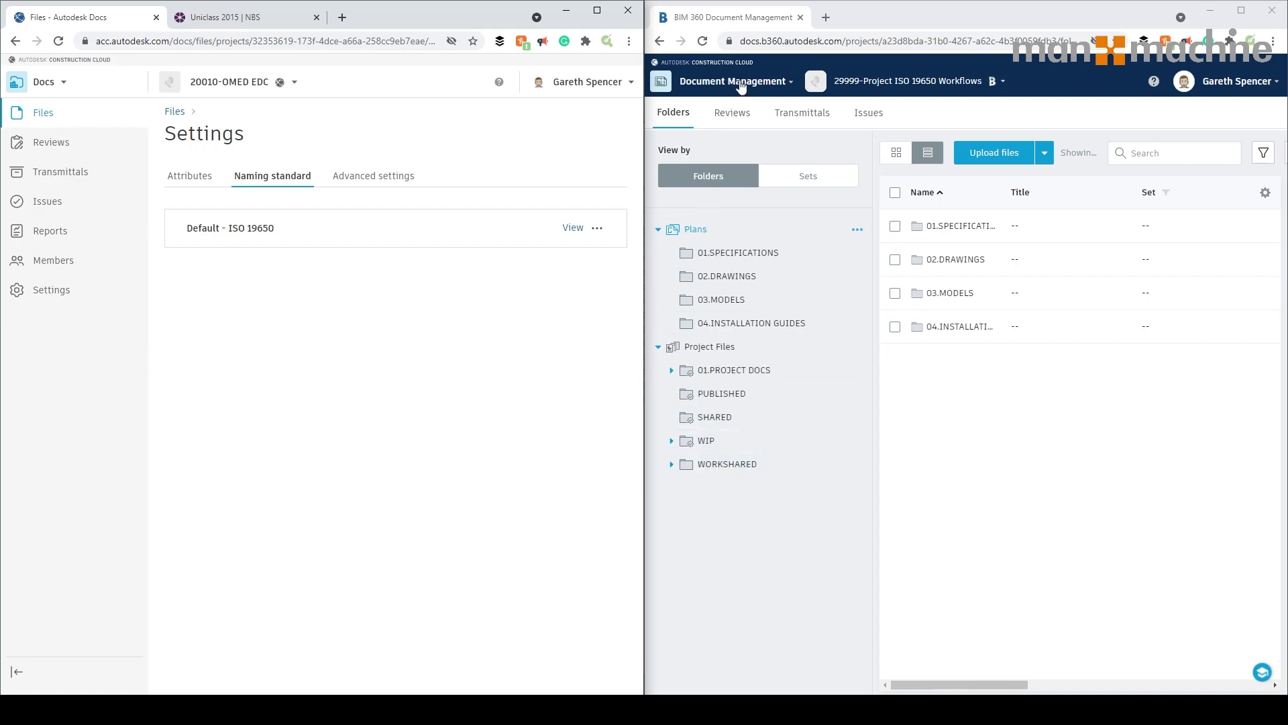
left_click(741, 85)
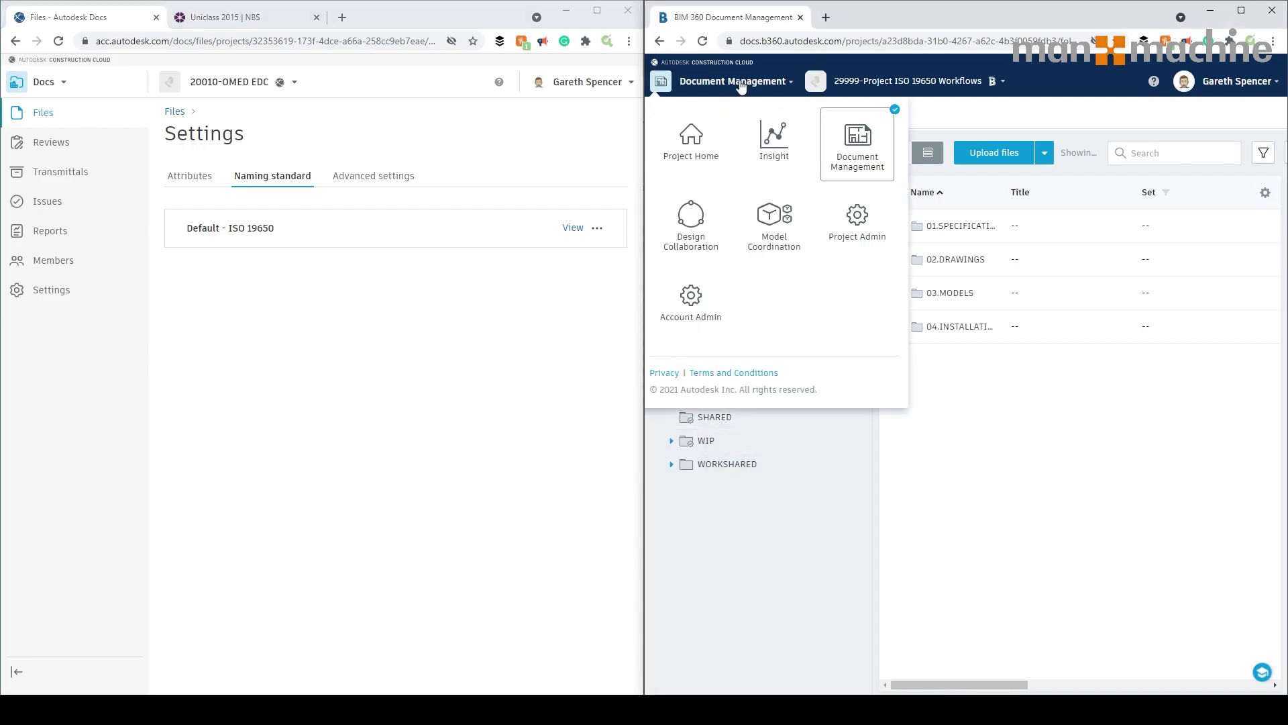
left_click(855, 223)
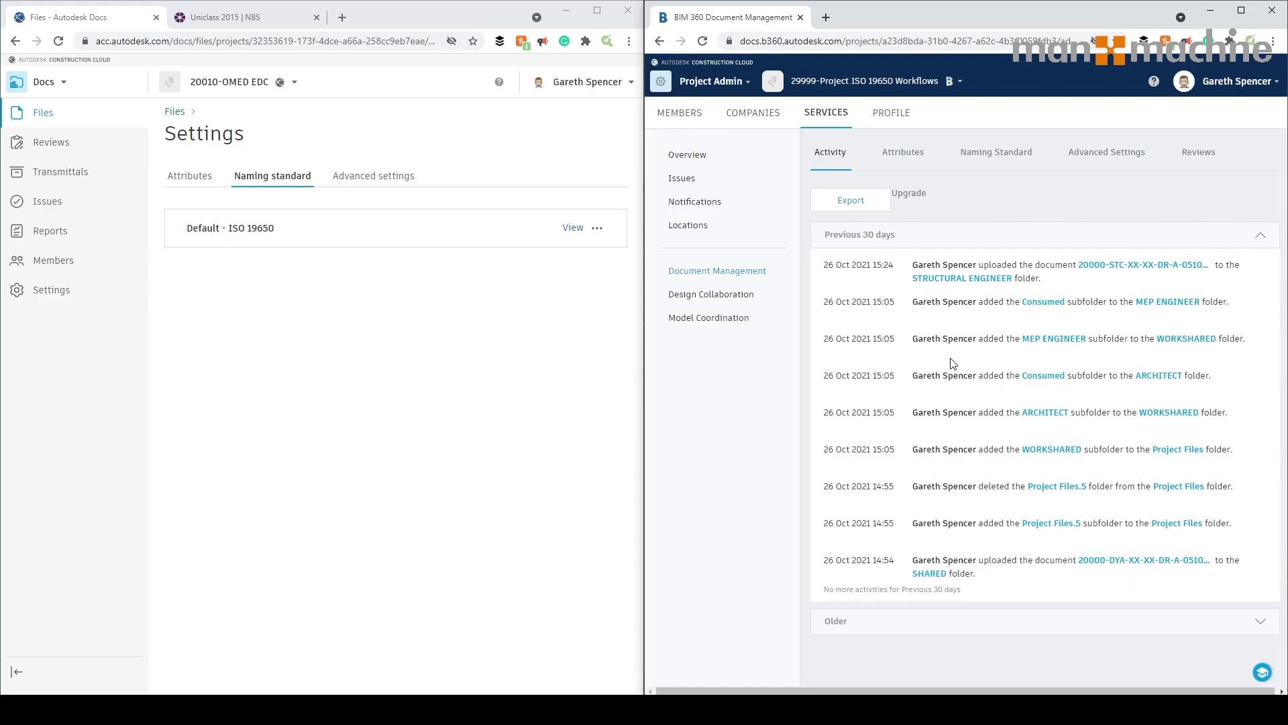
left_click(1001, 162)
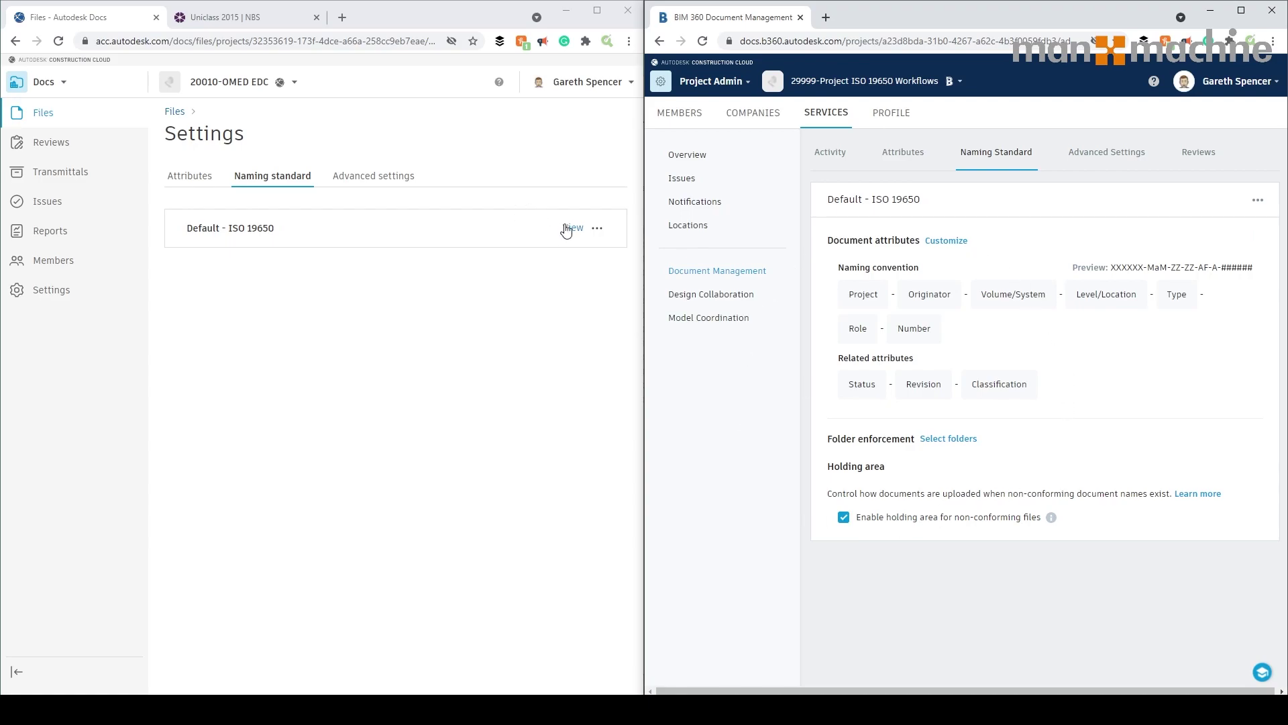
- Apply the Default - ISO 19650 naming standard to the 20010-OMED EDC project and start customising its file attributes in a maximised window
left_click(571, 228)
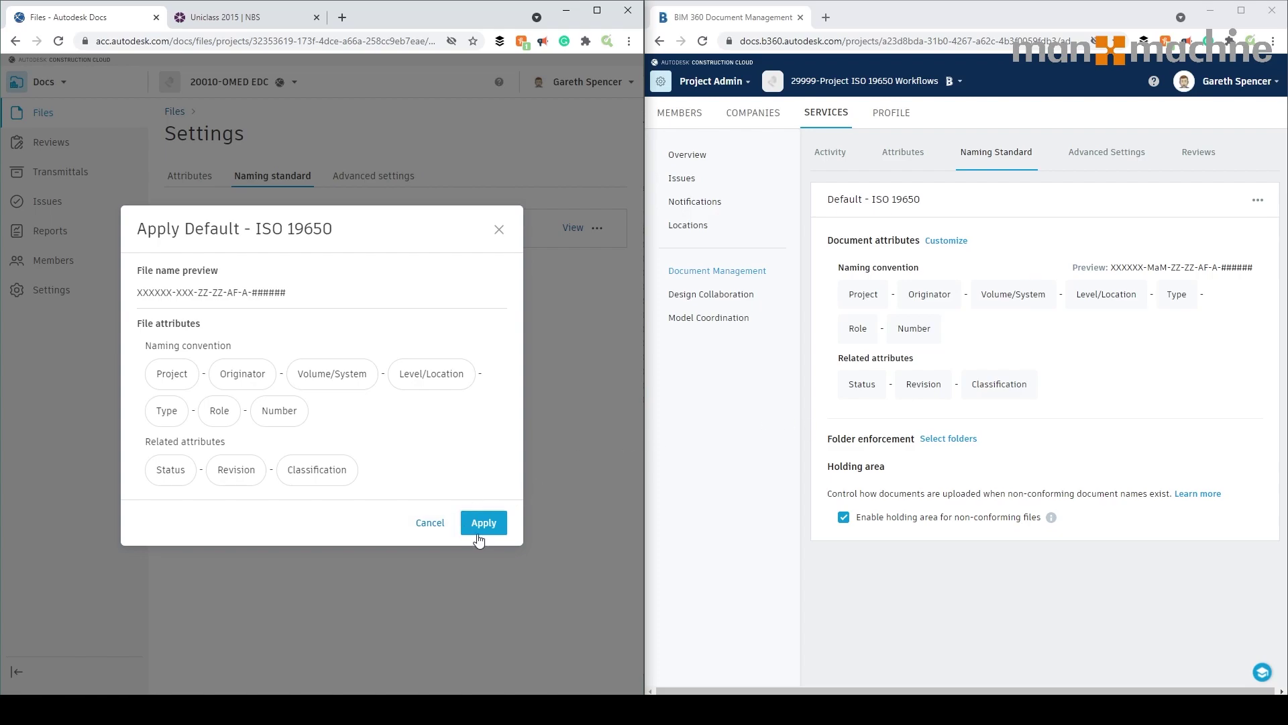
left_click(477, 524)
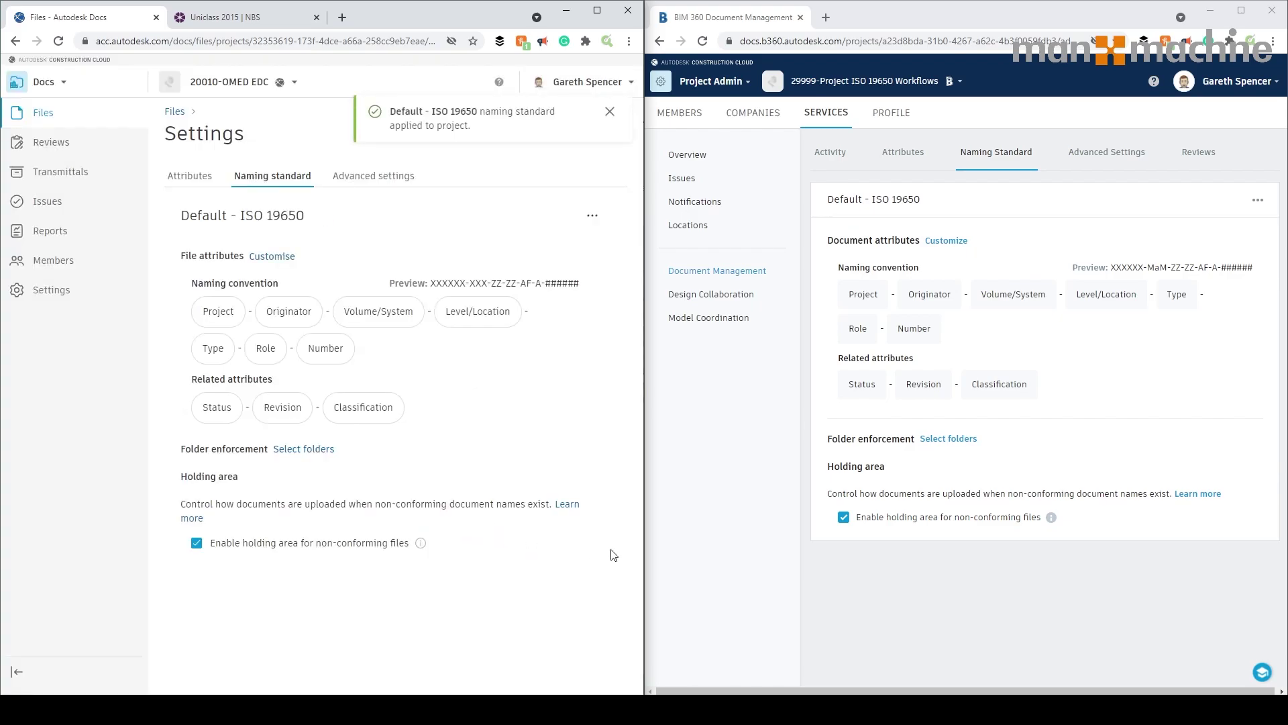
left_click(597, 11)
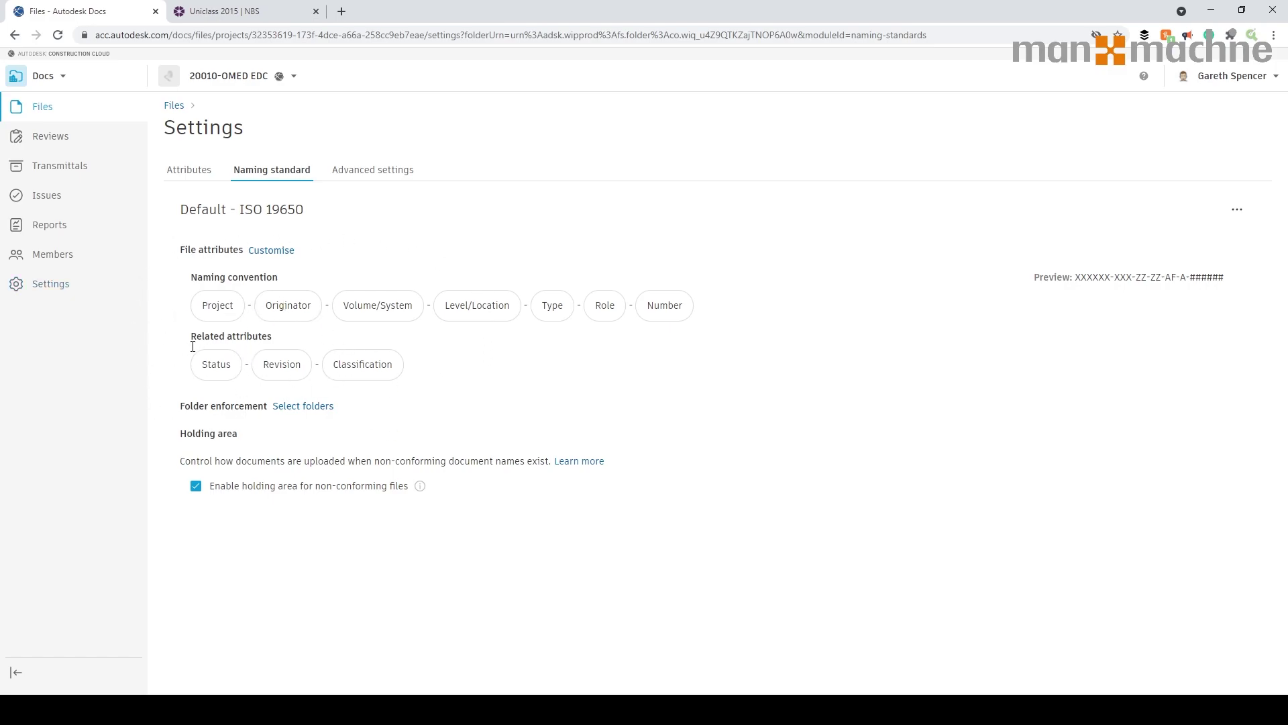
left_click(275, 251)
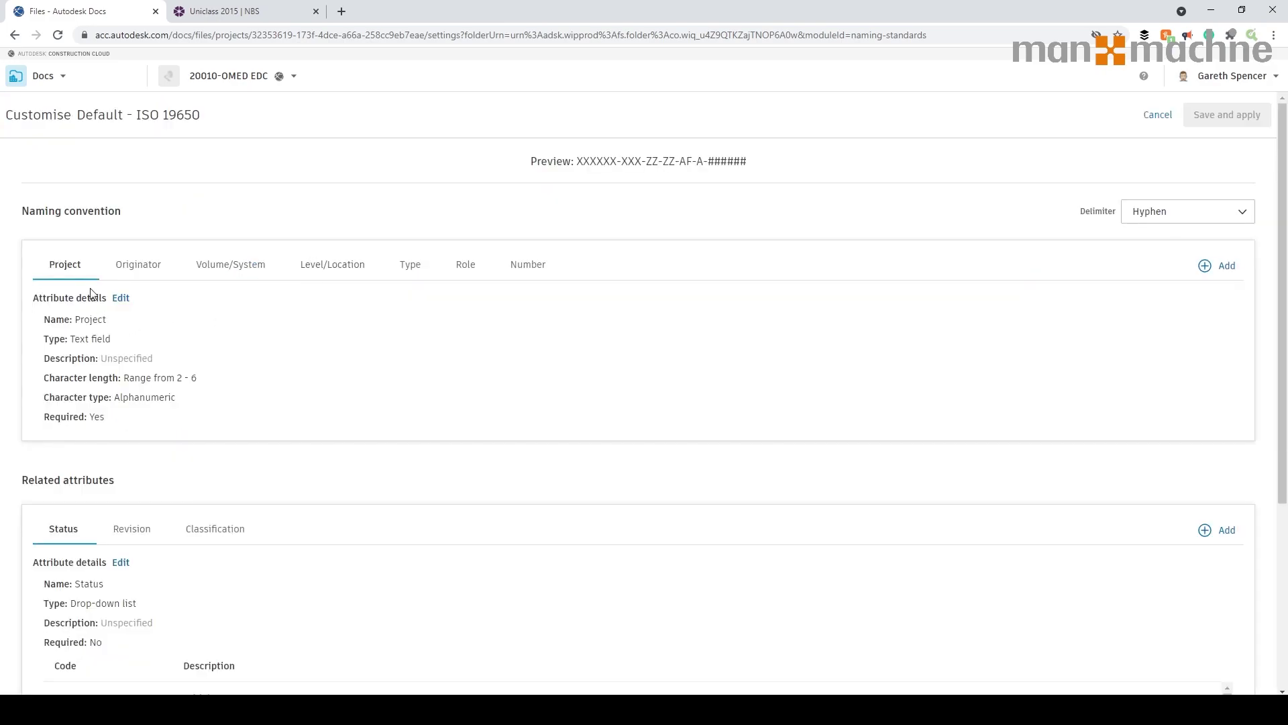
- Examine the character length and character type settings of the Project attribute in the naming convention
mouse_move(75, 277)
left_click(119, 302)
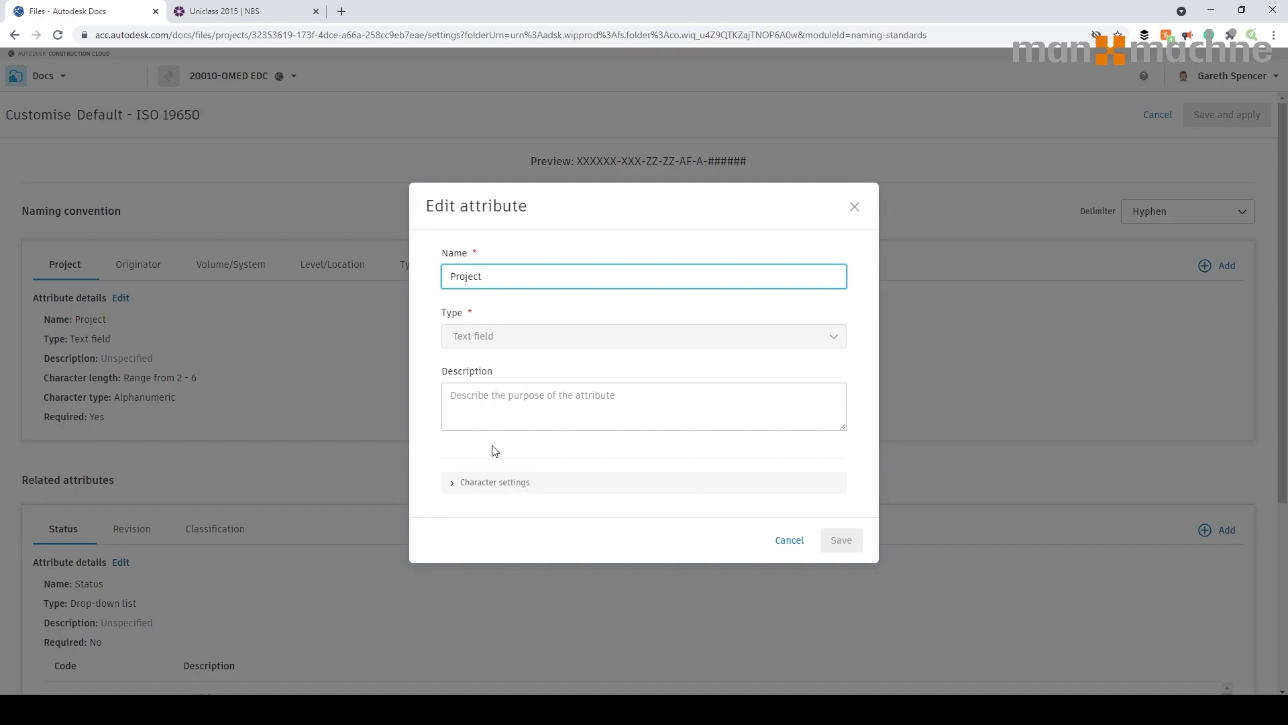
left_click(454, 484)
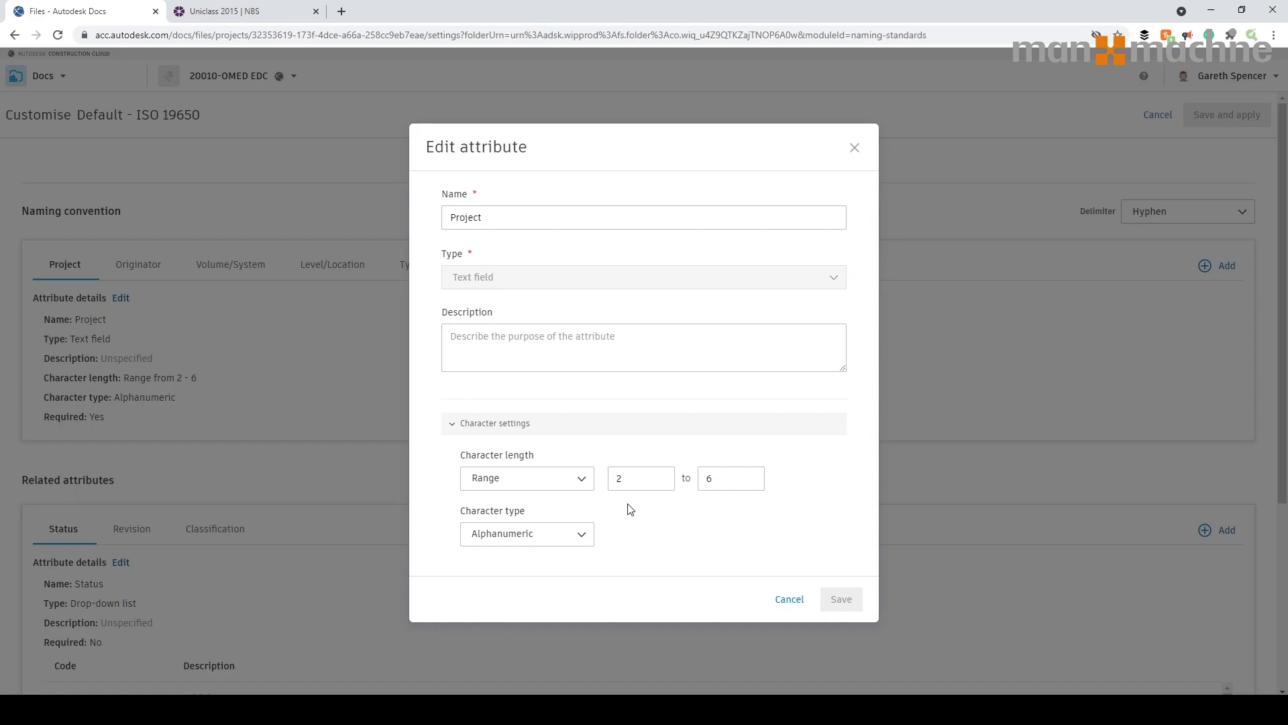
left_click(564, 538)
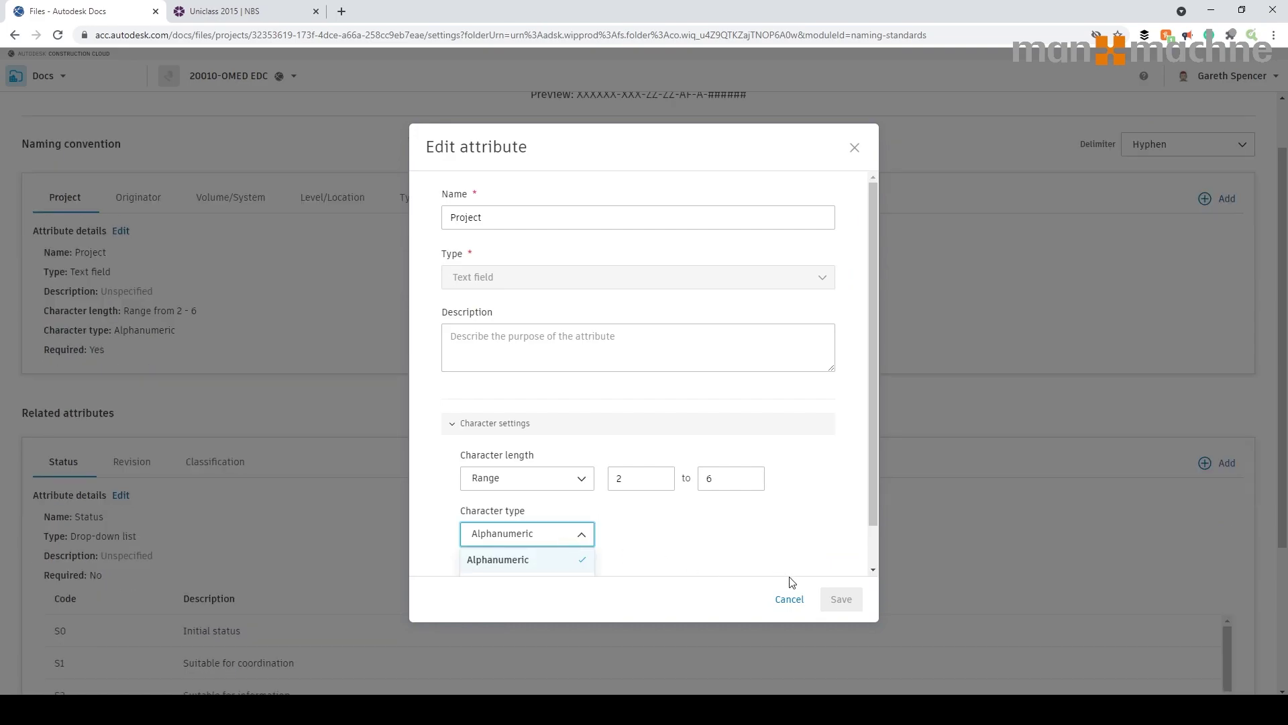
left_click(790, 599)
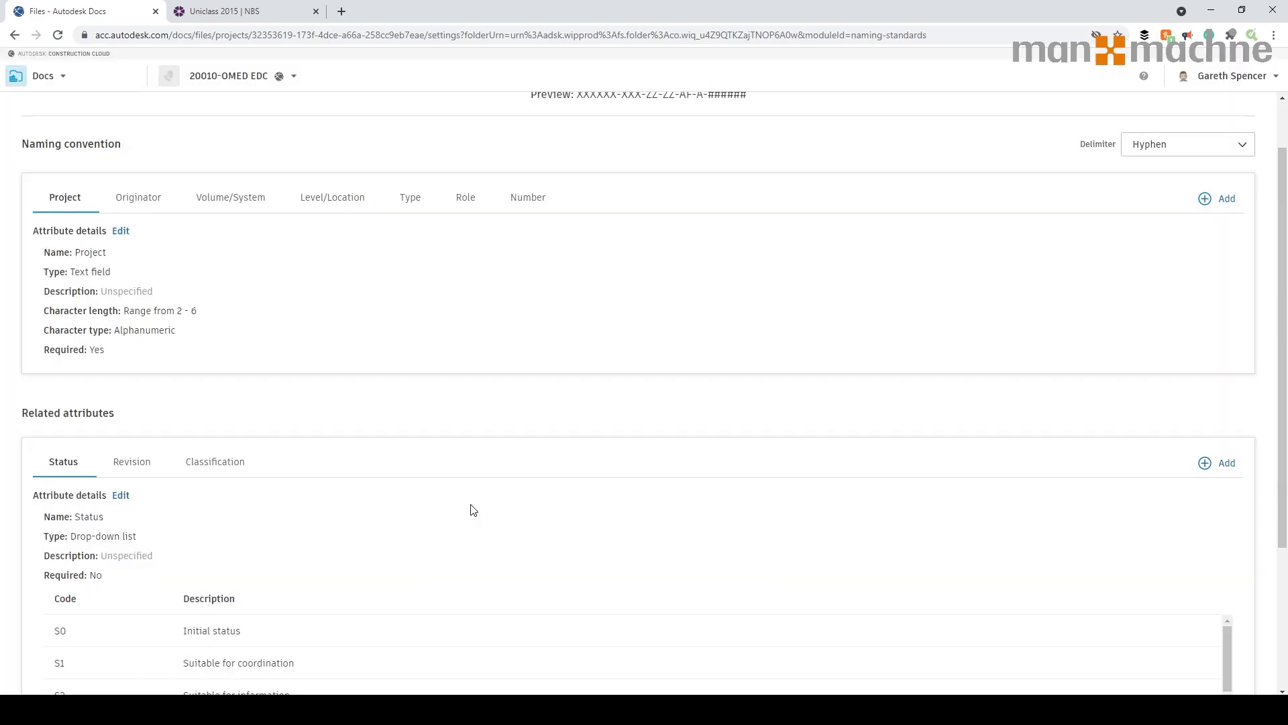
- Change the example code of the Originator attribute to MaM
left_click(142, 200)
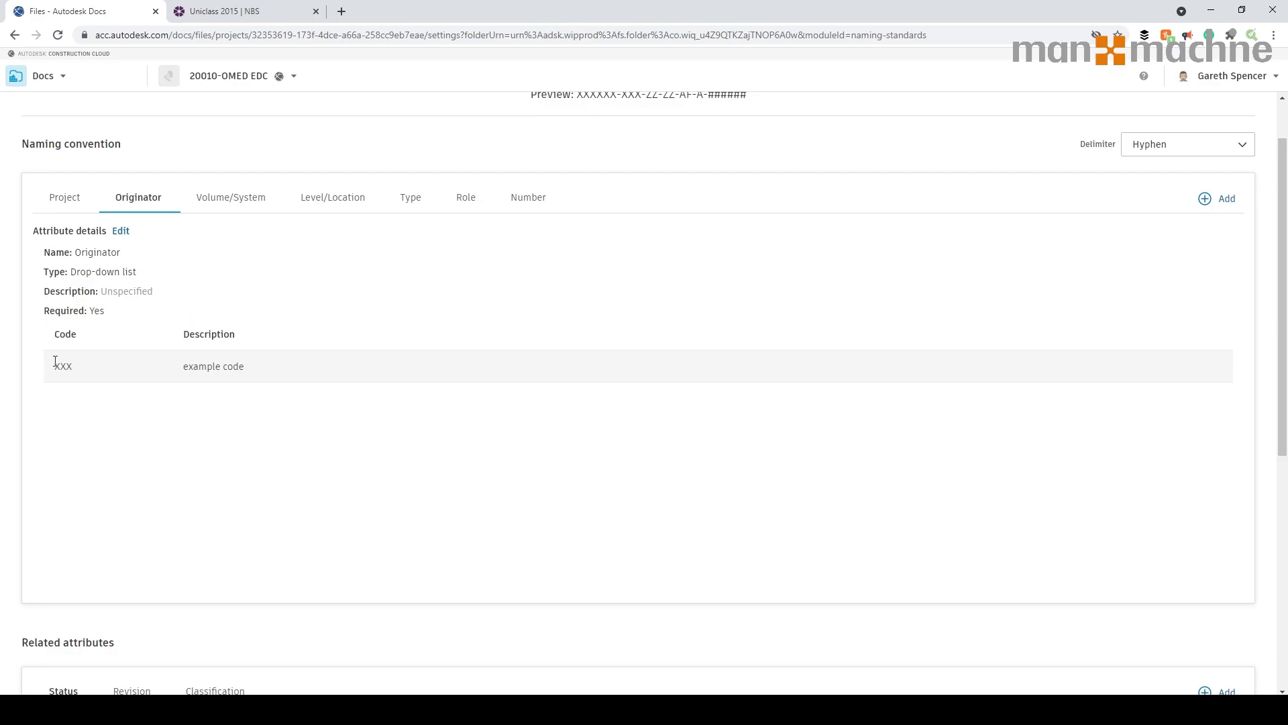
left_click(122, 231)
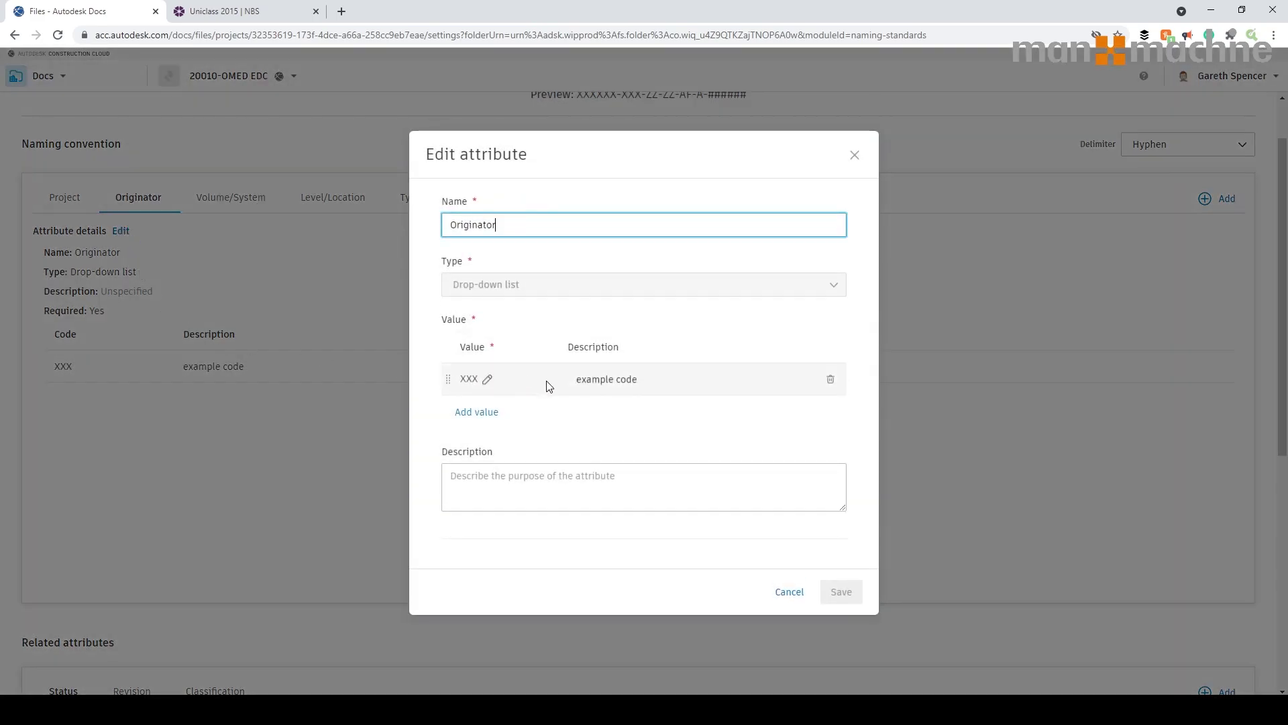
left_click(488, 380)
key("BackSpace")
key("BackSpace")
key("BackSpace")
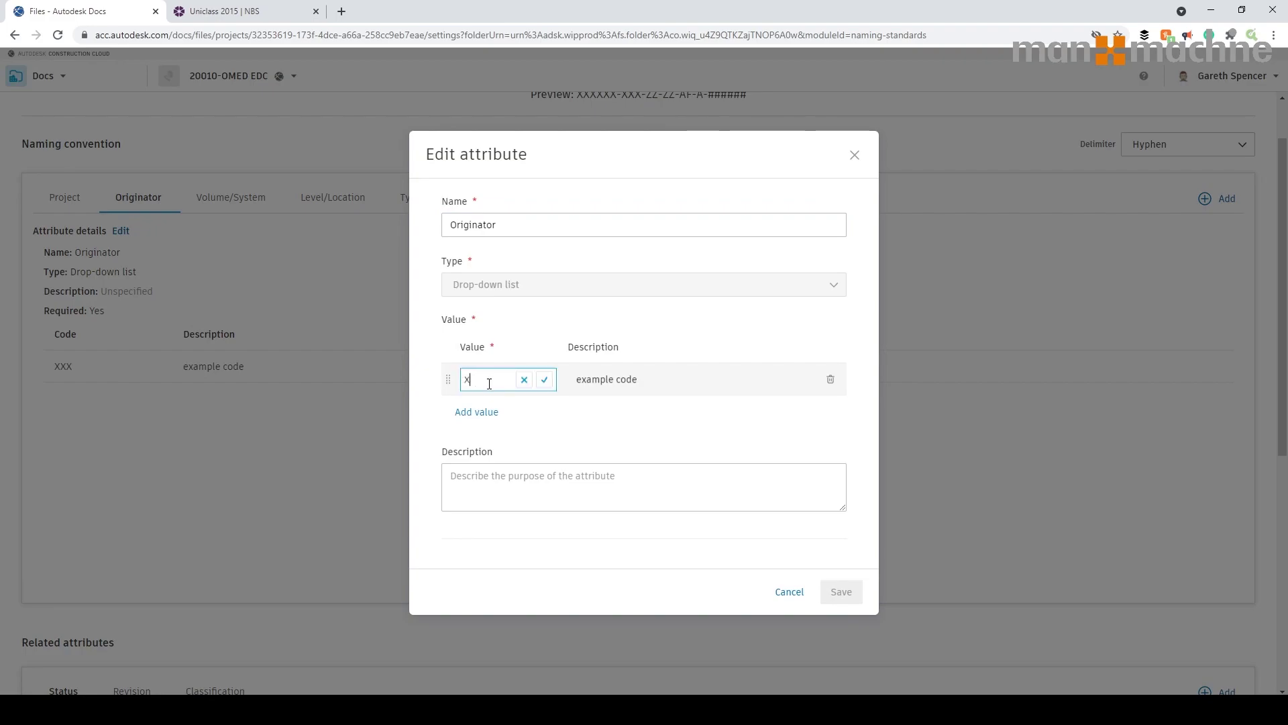
type("MaM")
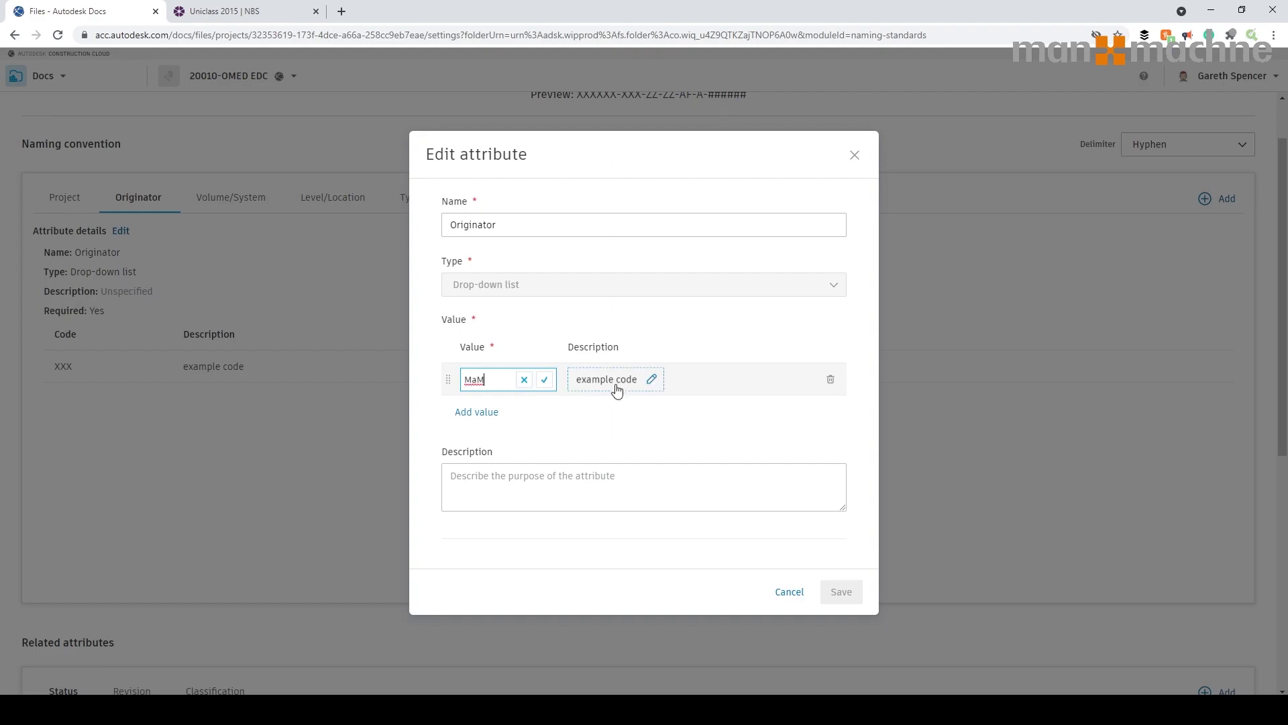
key("Return")
- Set the description of the MaM originator code to "Man and Machine"
left_click(651, 371)
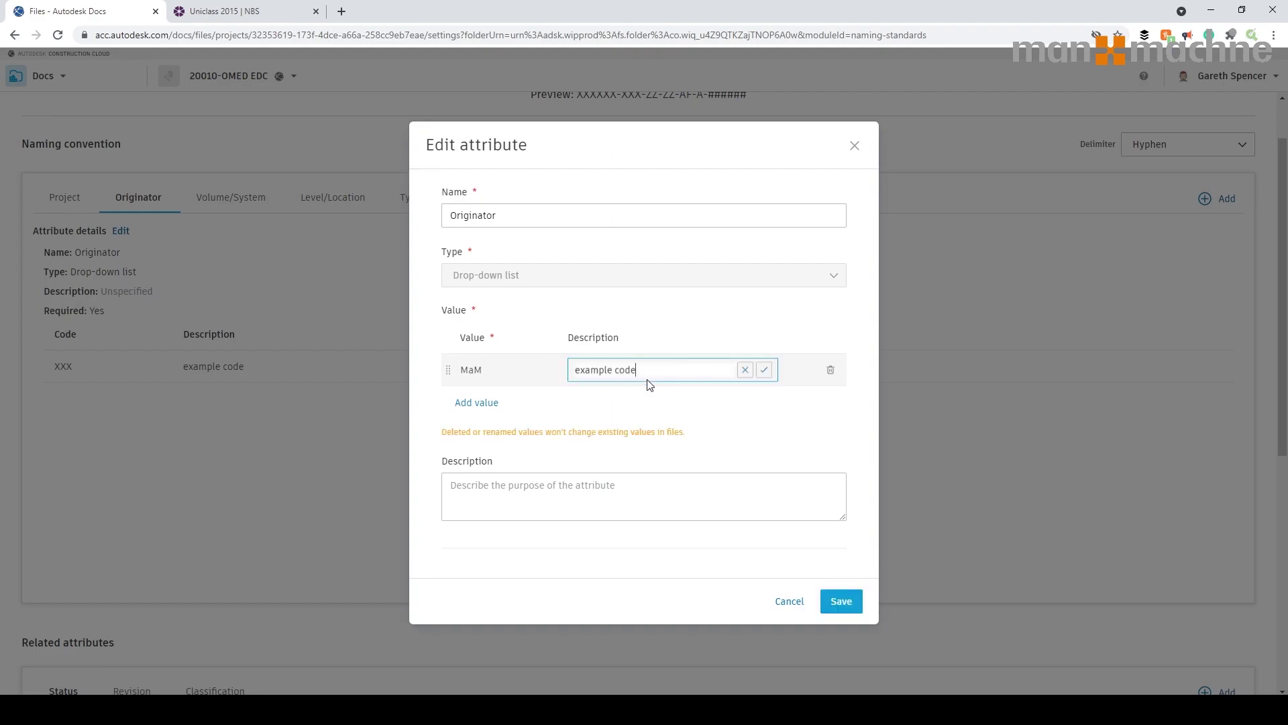
key("BackSpace")
key("BackSpace")
key("BackSpace")
key("BackSpace")
key("BackSpace")
key("BackSpace")
key("BackSpace")
key("BackSpace")
key("BackSpace")
key("BackSpace")
key("BackSpace")
key("BackSpace")
type("Man and MAchin")
key("BackSpace")
key("BackSpace")
key("BackSpace")
key("BackSpace")
key("BackSpace")
type("achine")
left_click(764, 370)
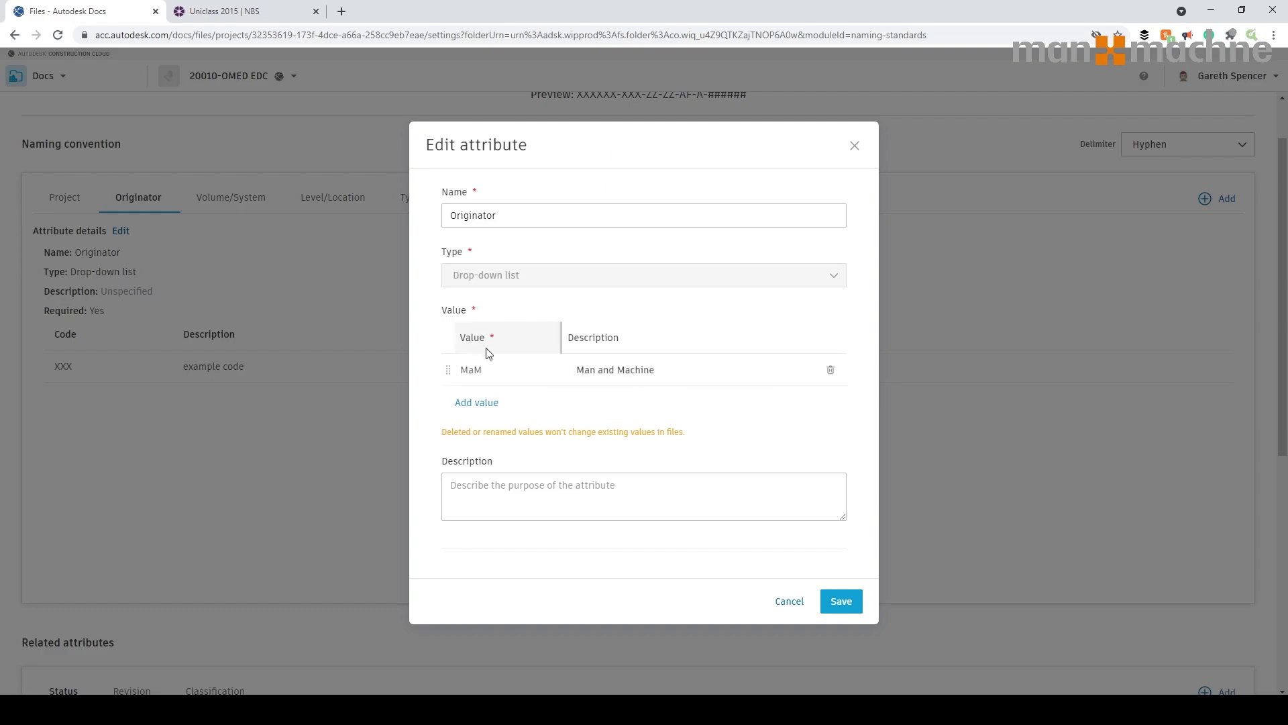
- Add the originator code ALT with the description "Atlantis Falcon" and save the Originator attribute
left_click(499, 405)
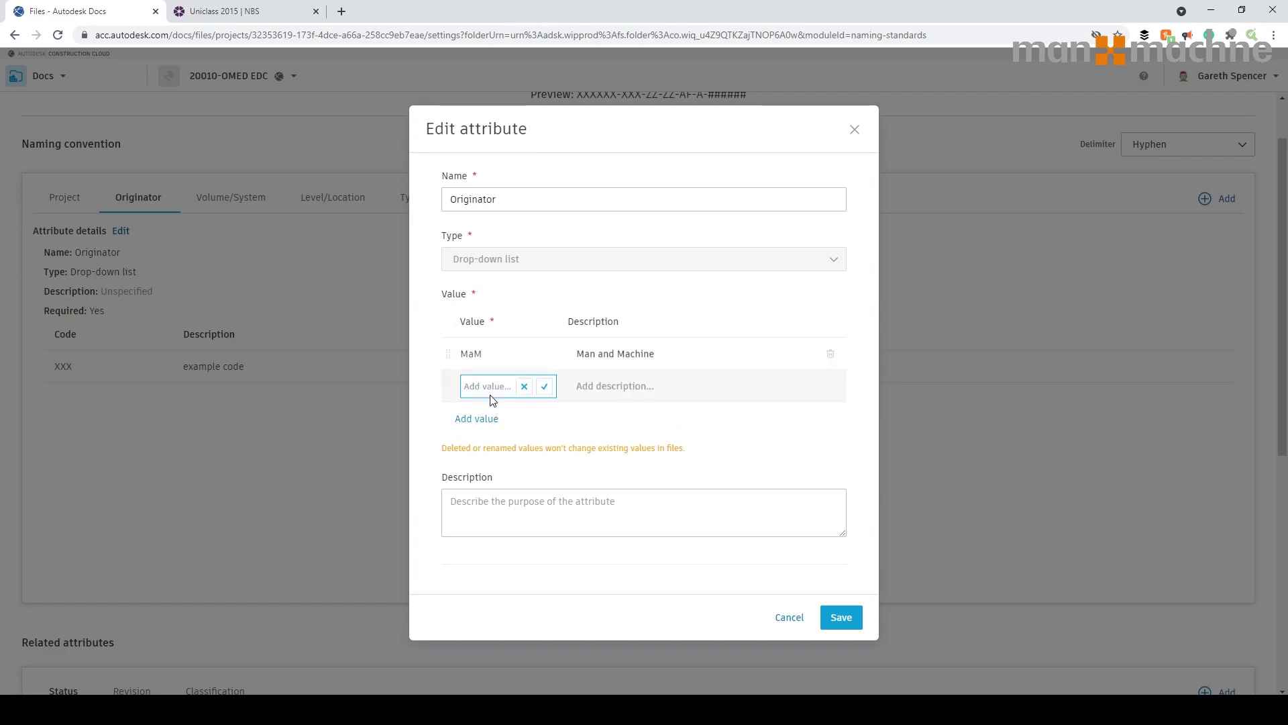
type("ALT")
key("Return")
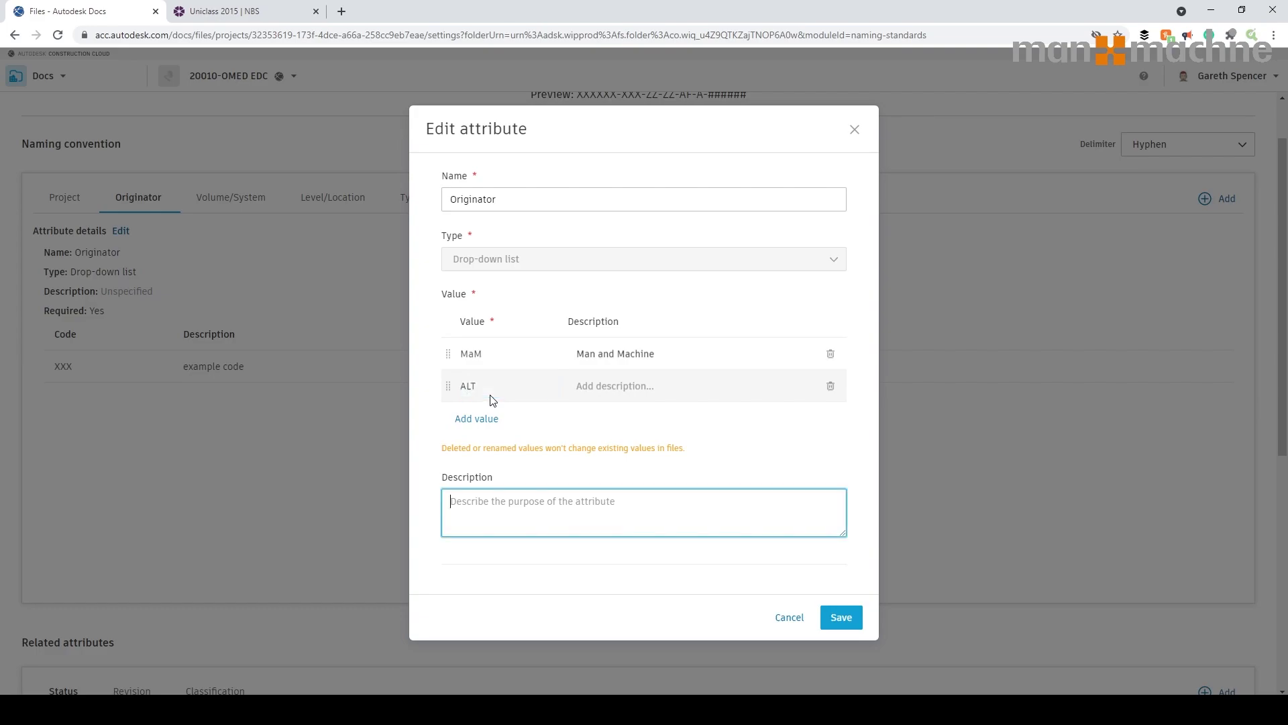
left_click(621, 386)
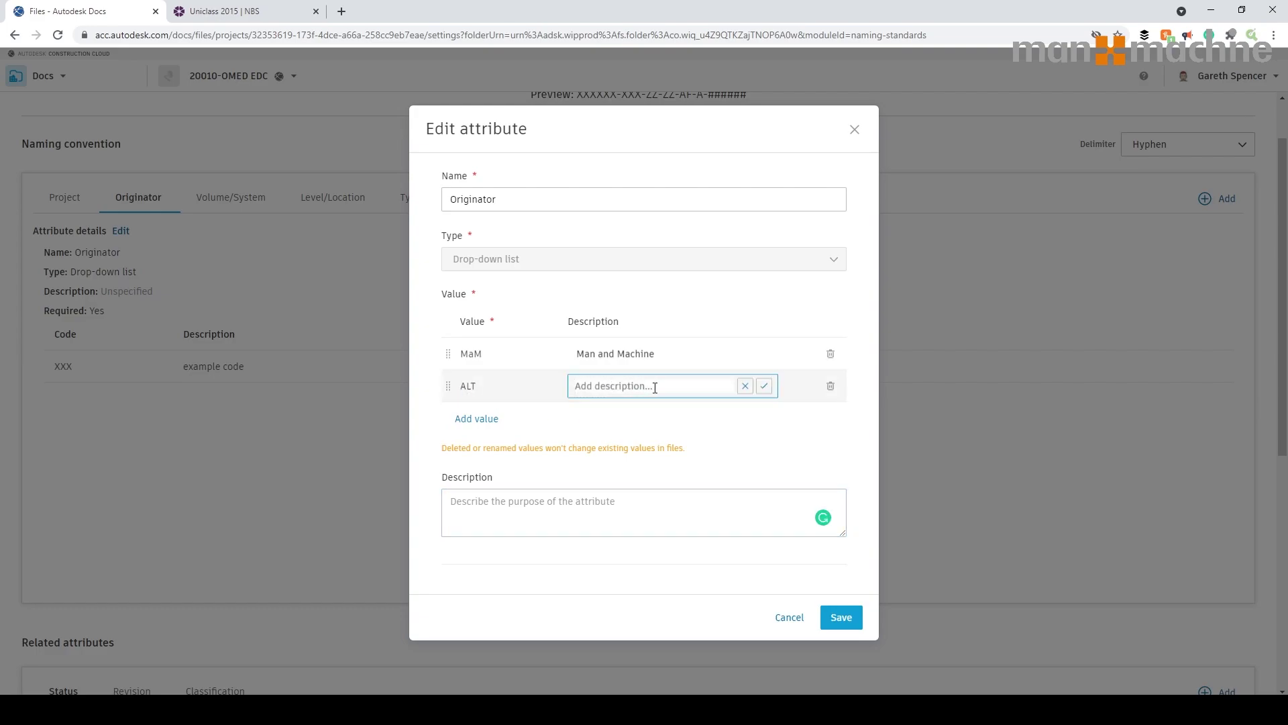
type("Atlantis Falcon")
left_click(764, 386)
left_click(842, 624)
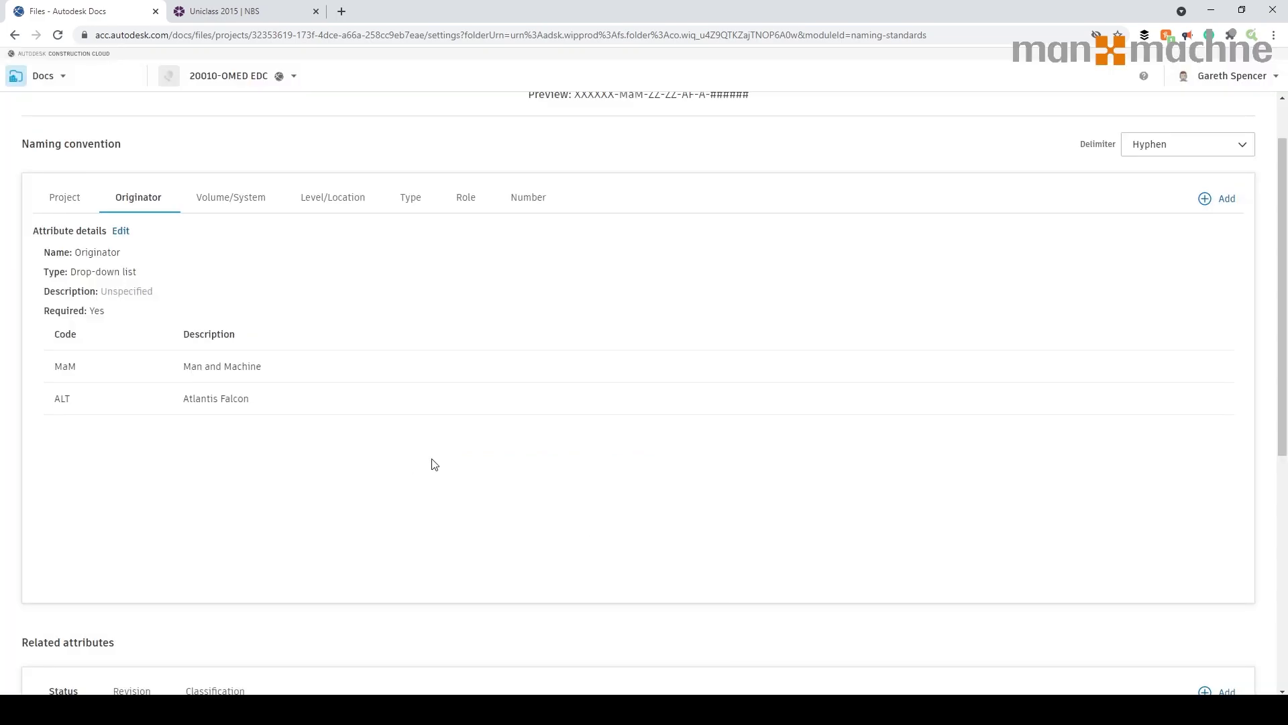
- Review the predefined codes and descriptions of the Volume/System, Level/Location, Type and Role attributes
left_click(216, 200)
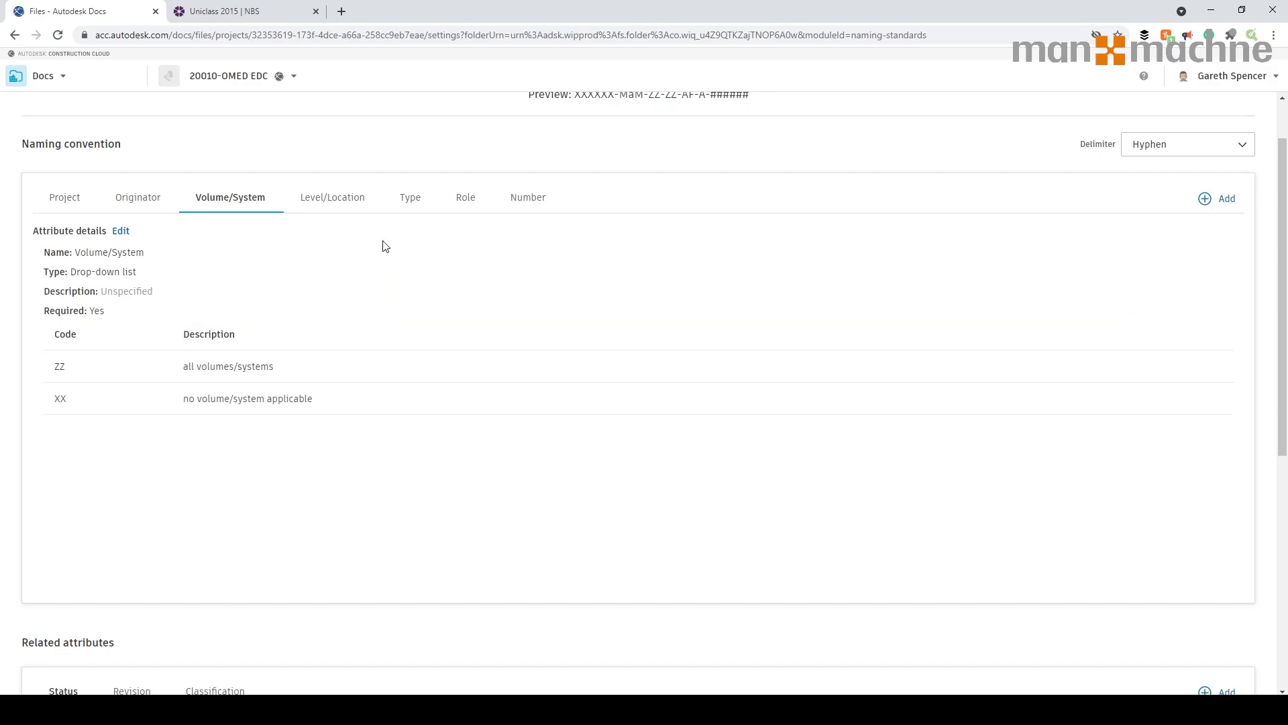
left_click(324, 208)
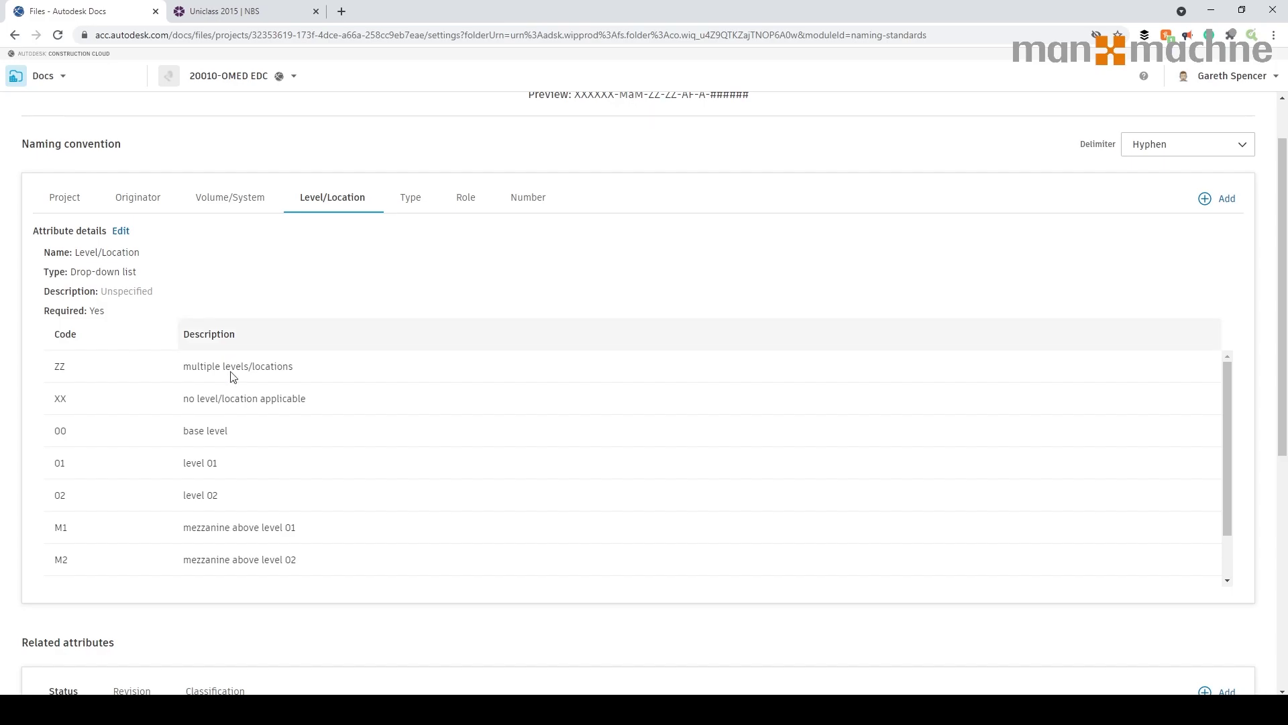
scroll(214, 402, "down", 2)
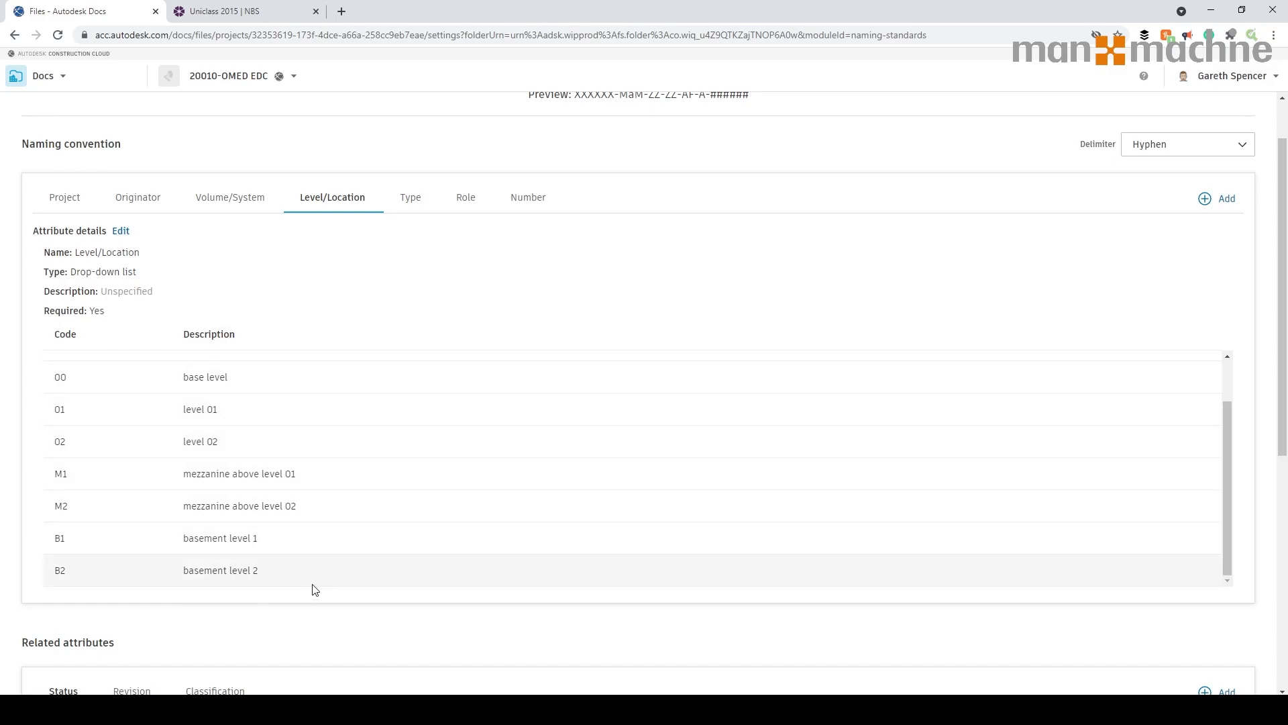
scroll(288, 517, "up", 2)
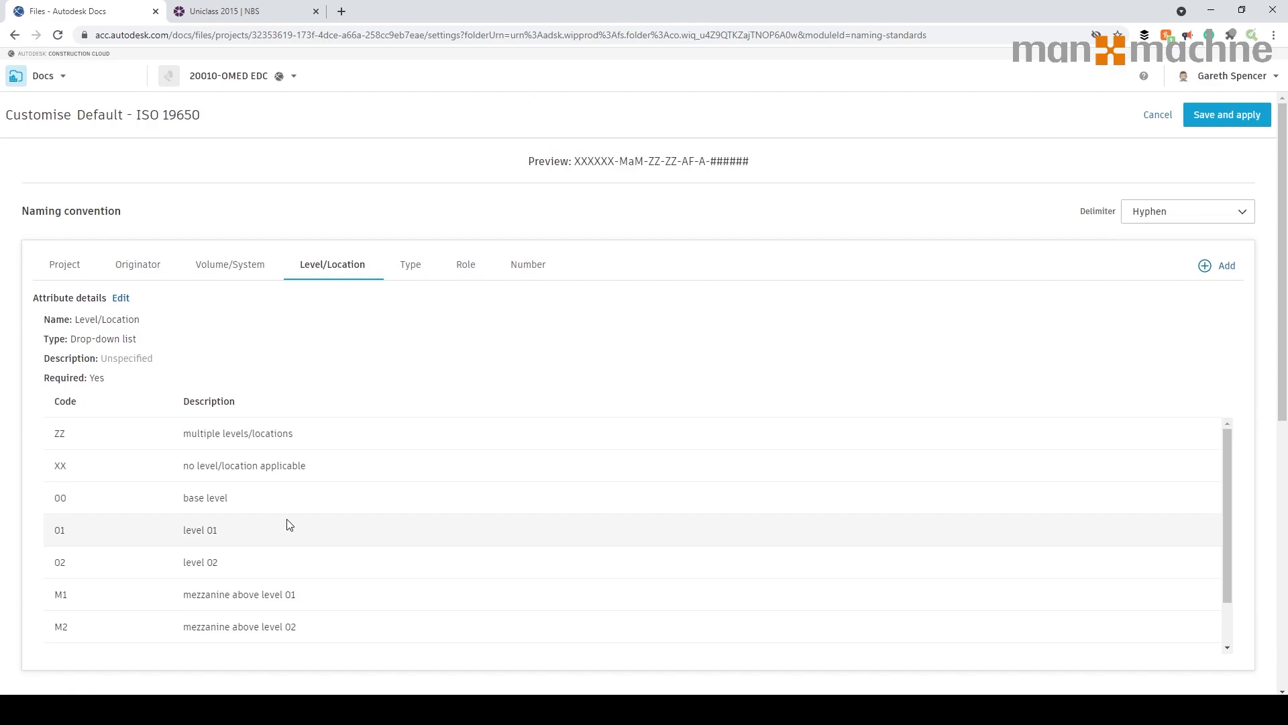
left_click(413, 268)
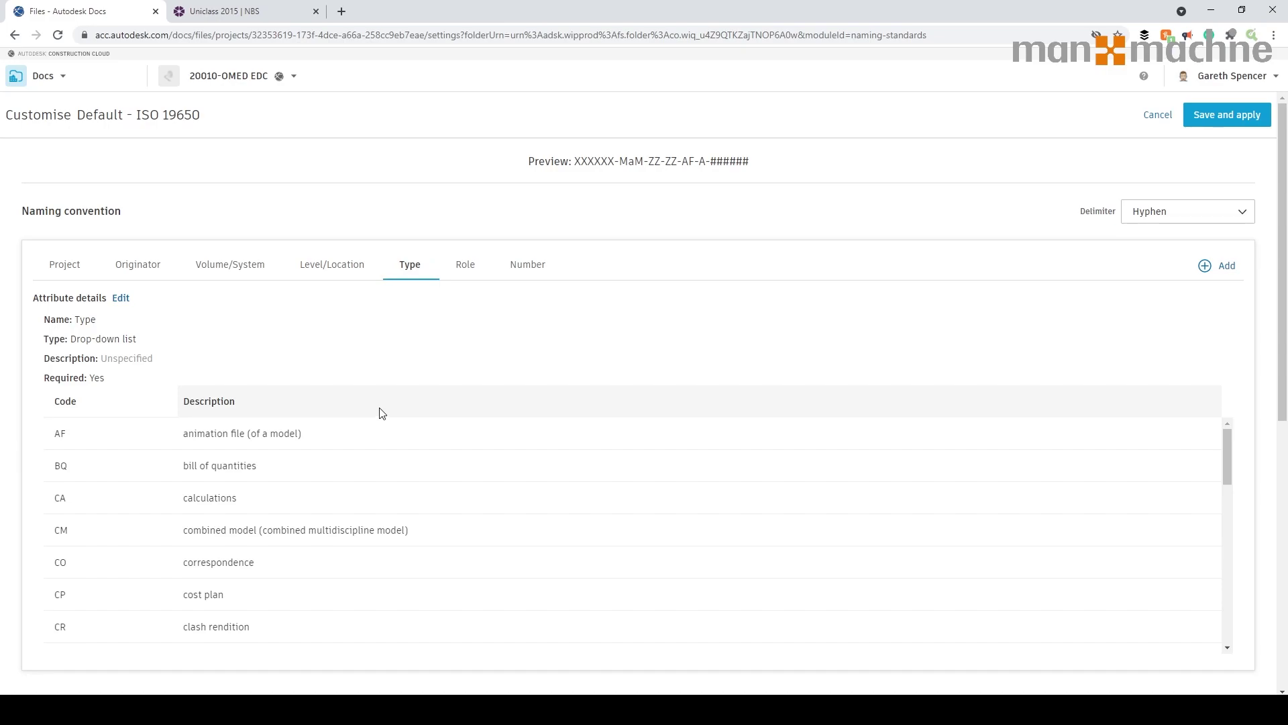
left_click(464, 272)
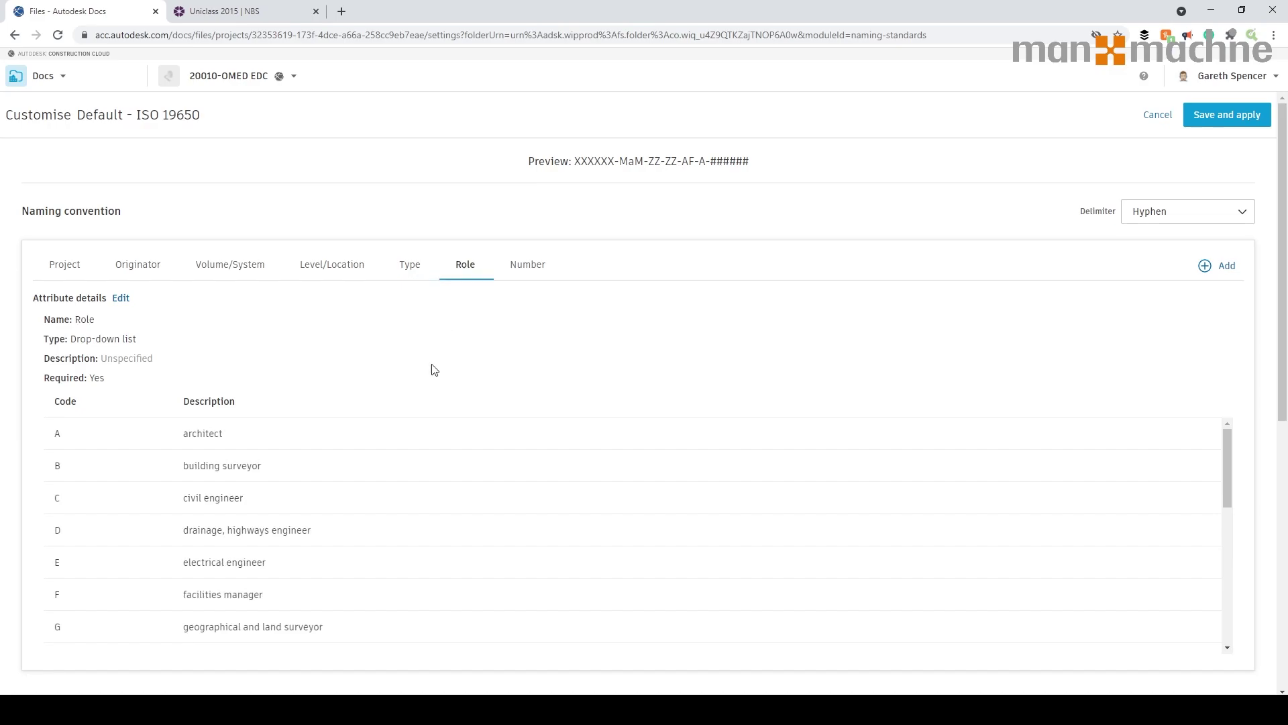
scroll(374, 464, "down", 4)
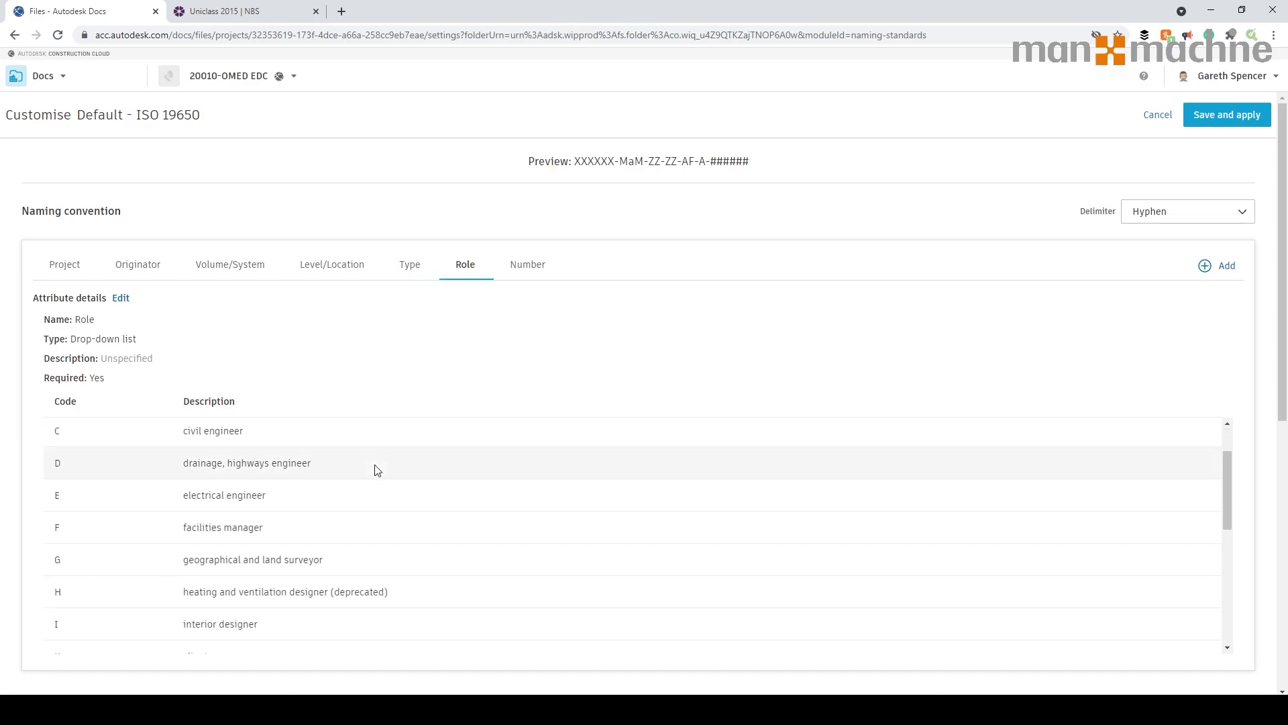
- Examine the character length and character type settings of the Number attribute in the naming convention
mouse_move(534, 276)
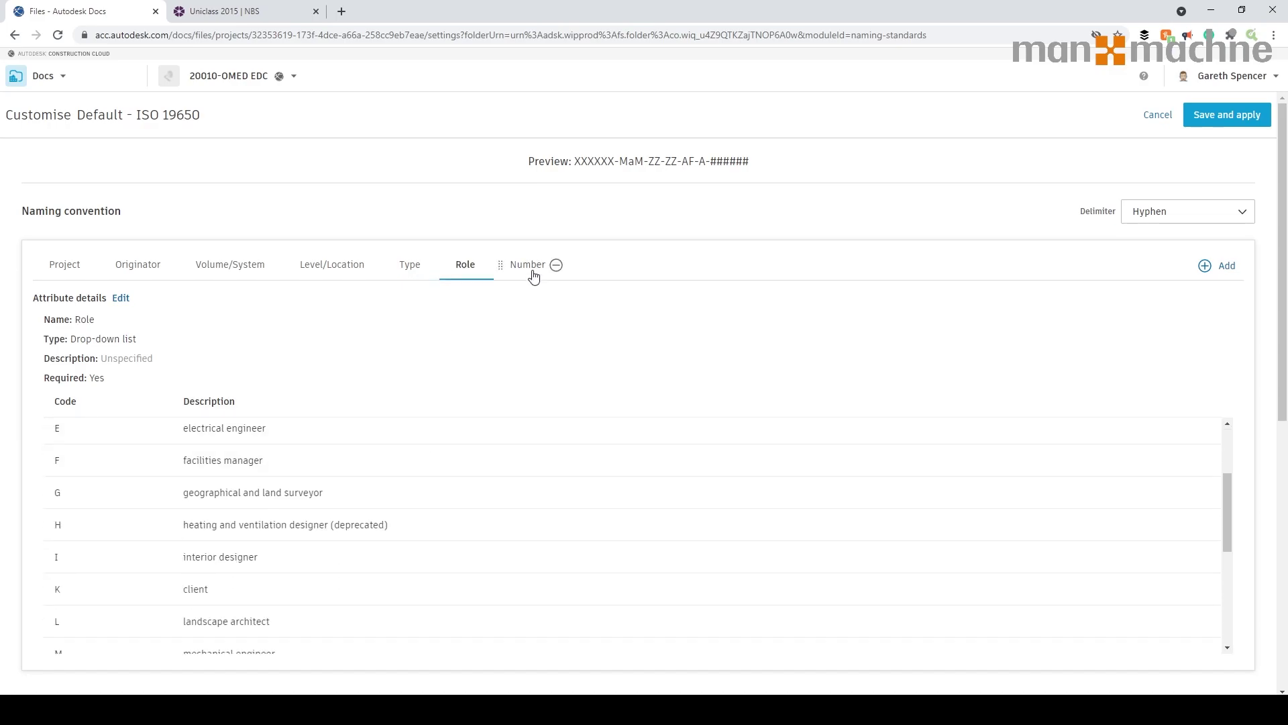
left_click(533, 272)
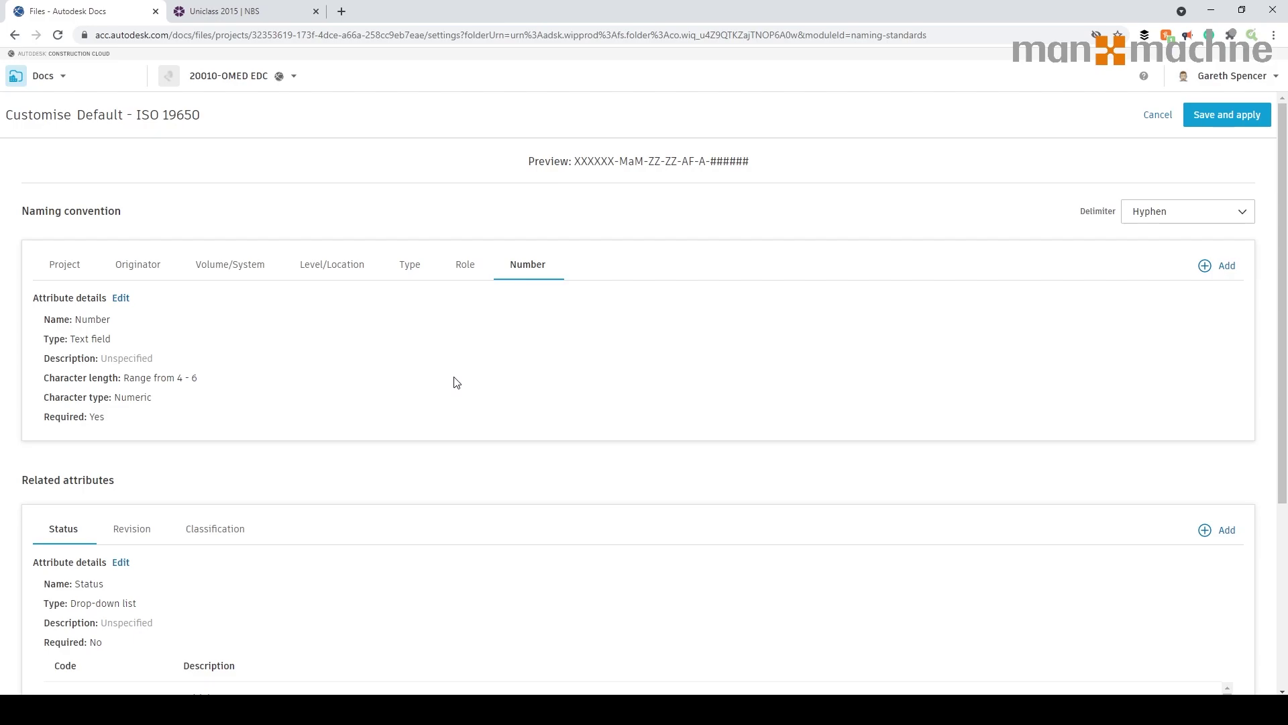
left_click(120, 299)
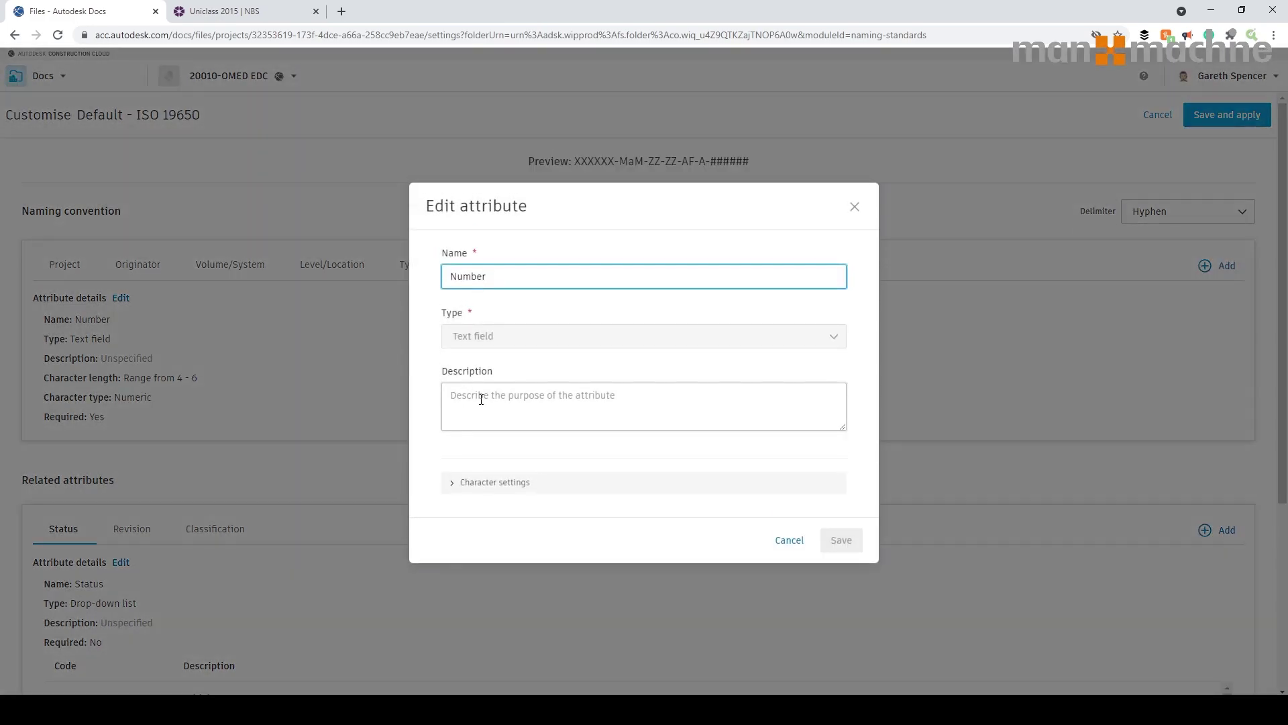
left_click(453, 485)
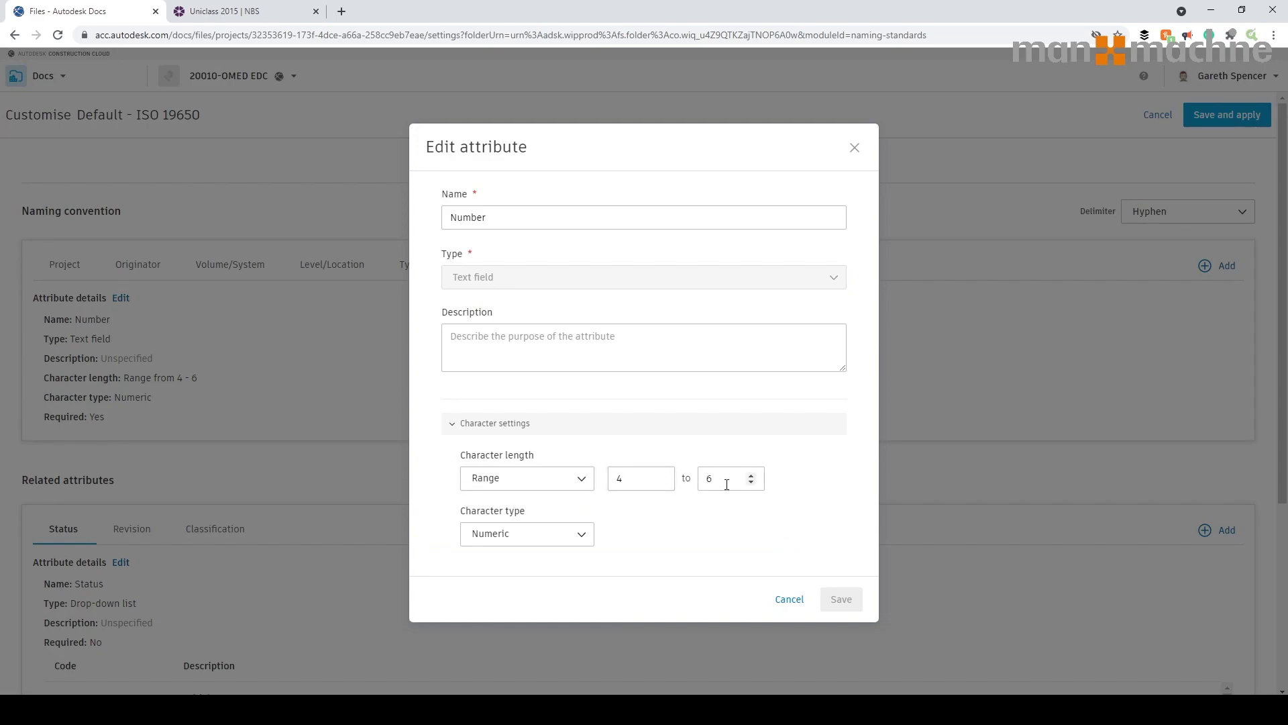
left_click(788, 606)
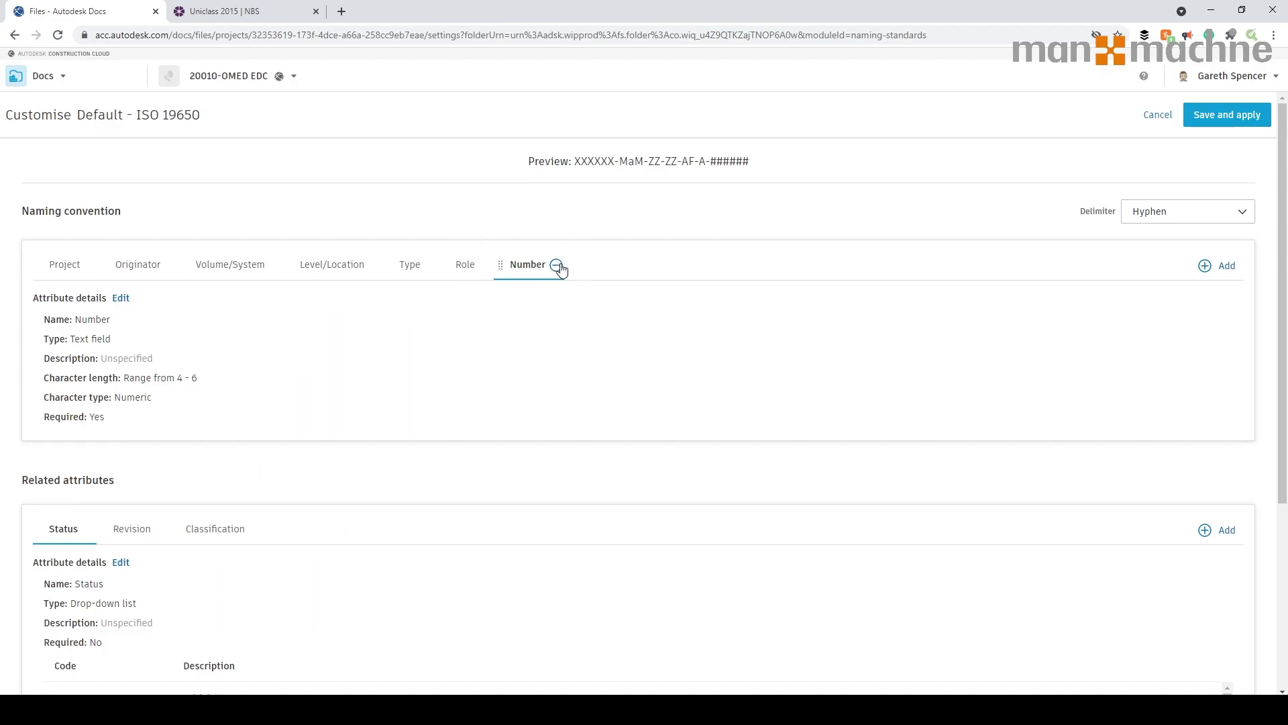
- Remove the Number attribute from the naming convention and add it back as the last field
left_click(557, 266)
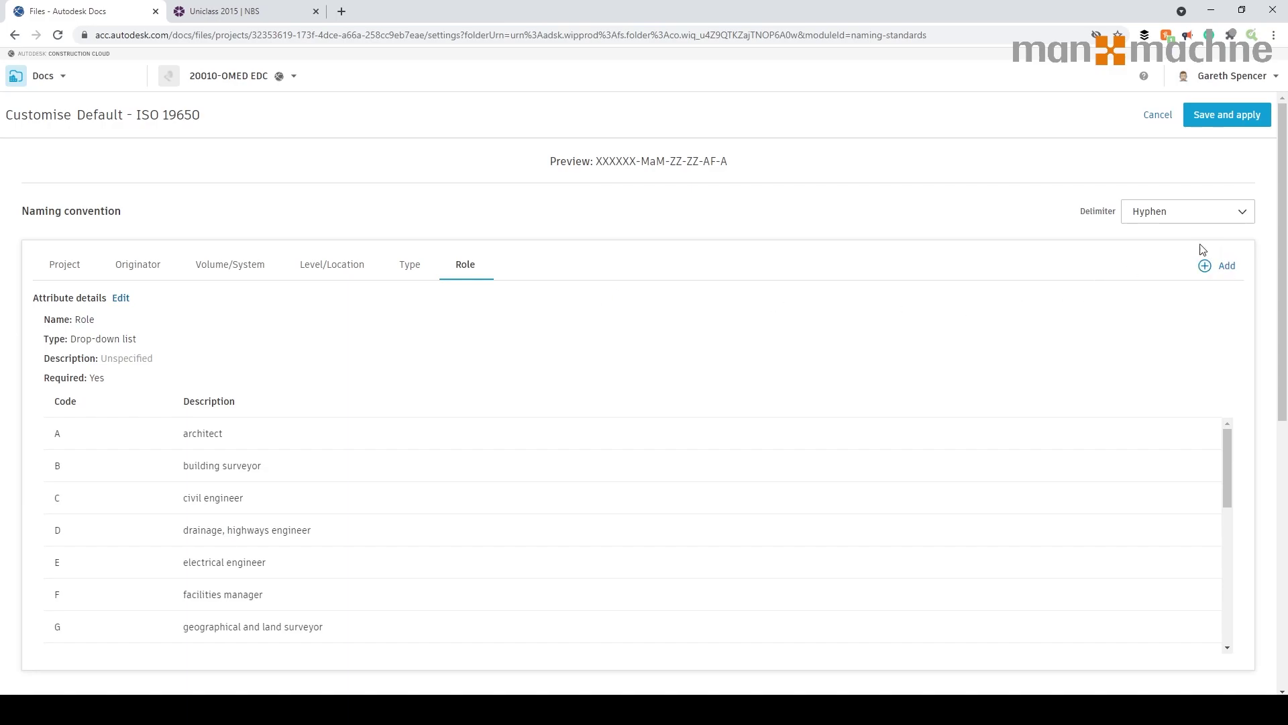
left_click(1203, 268)
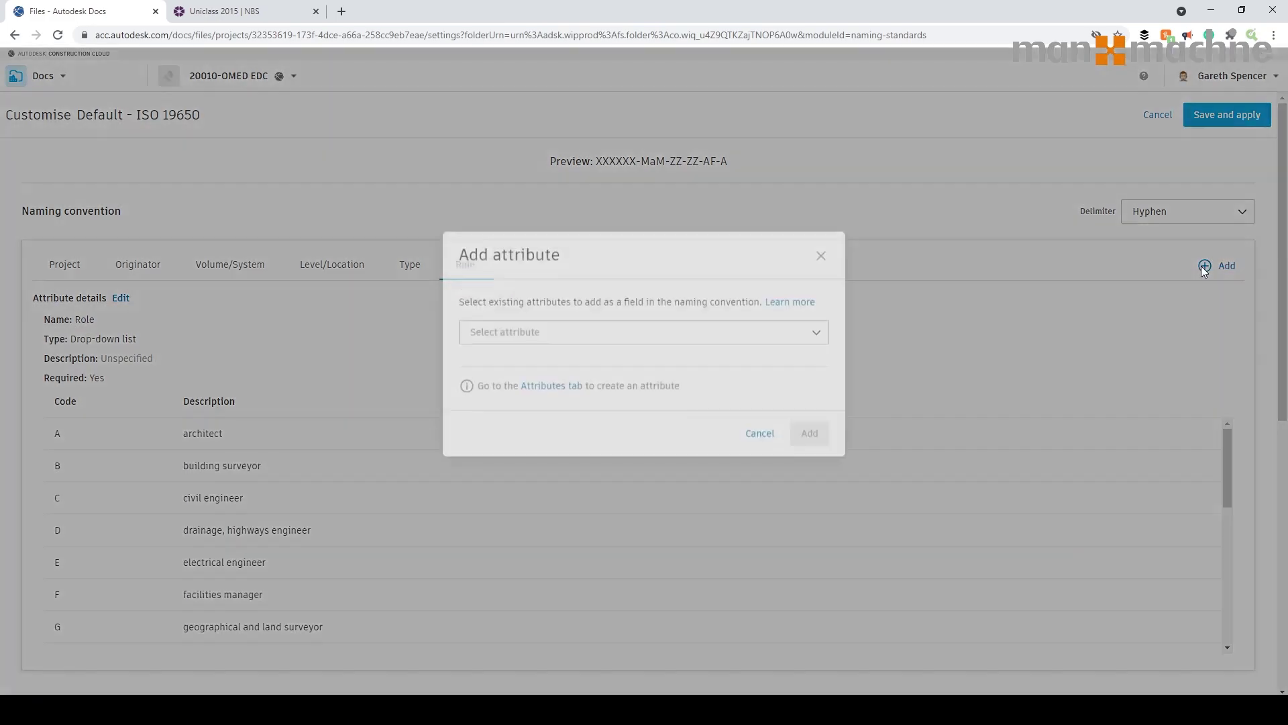
left_click(682, 363)
left_click(502, 389)
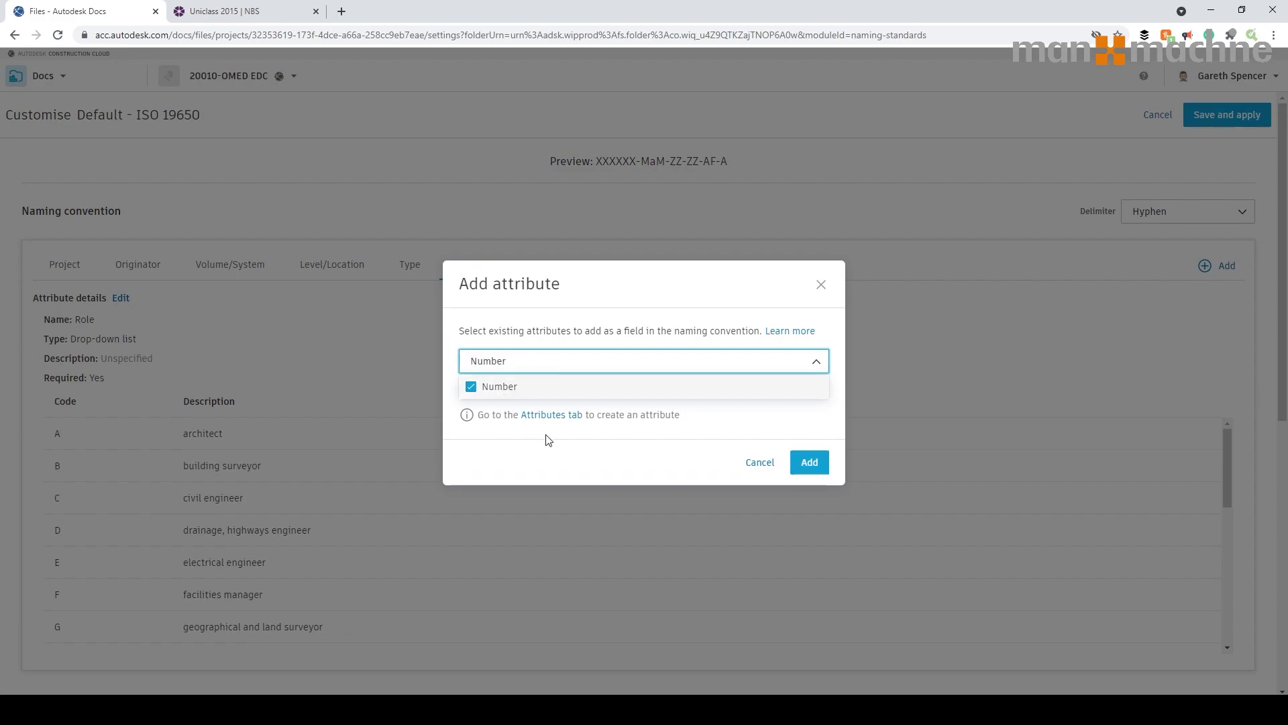
left_click(809, 462)
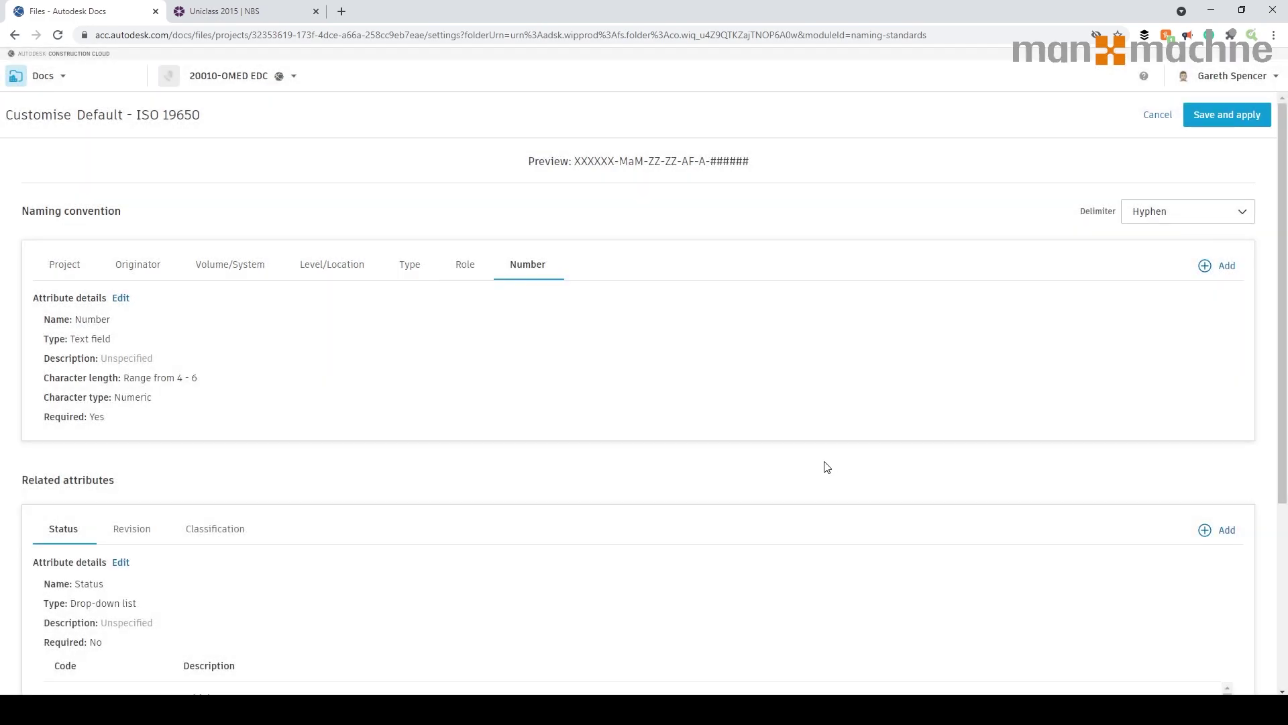
- Check which existing attributes are available to add to the naming convention, without adding any
left_click(1205, 266)
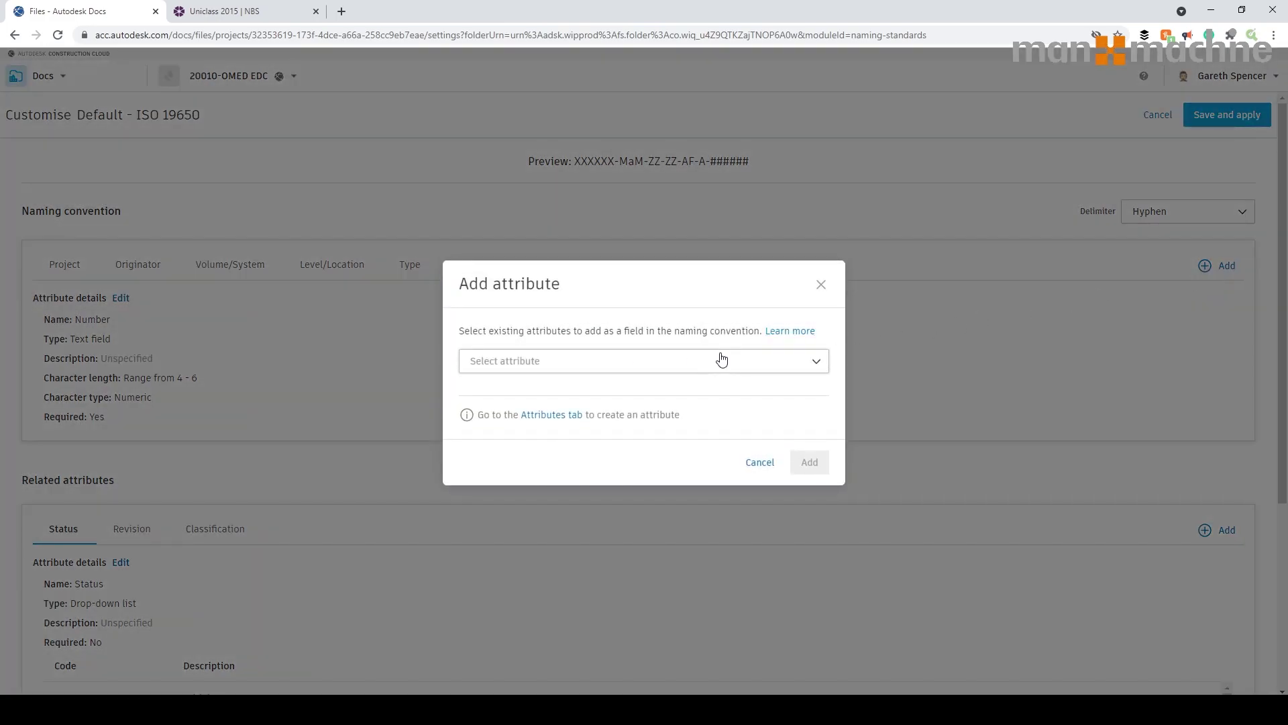
left_click(515, 365)
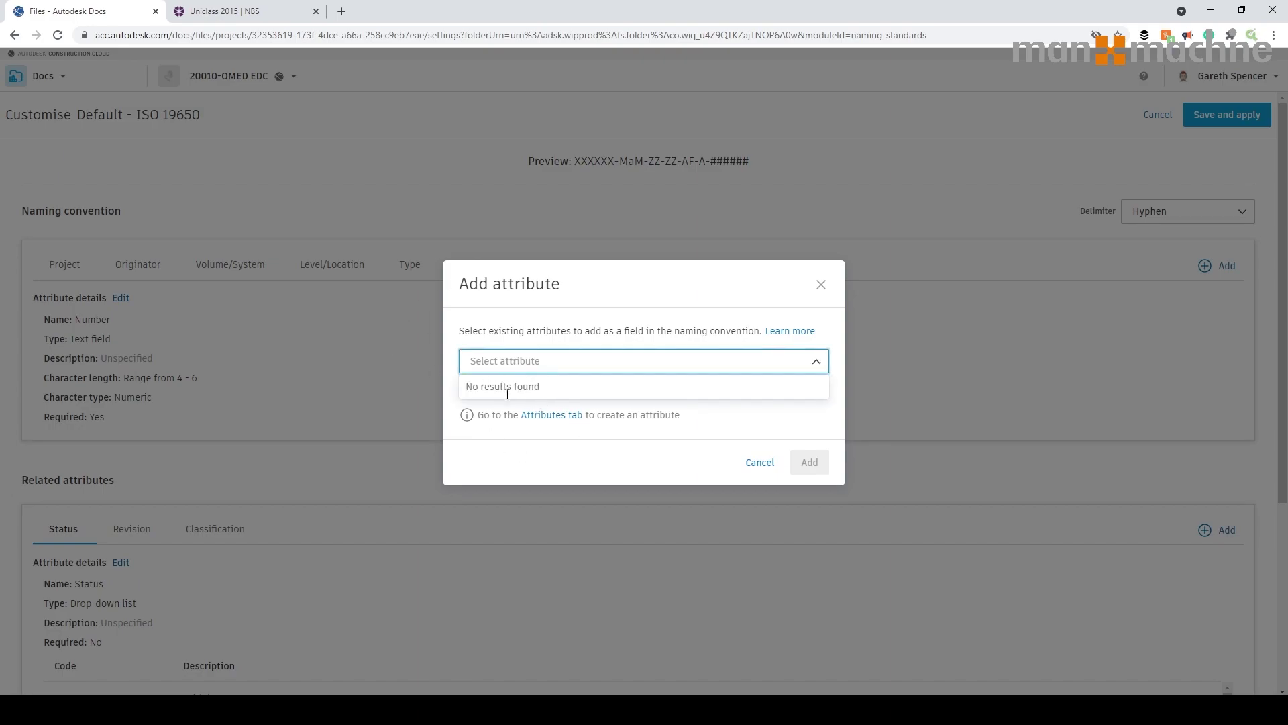
left_click(638, 324)
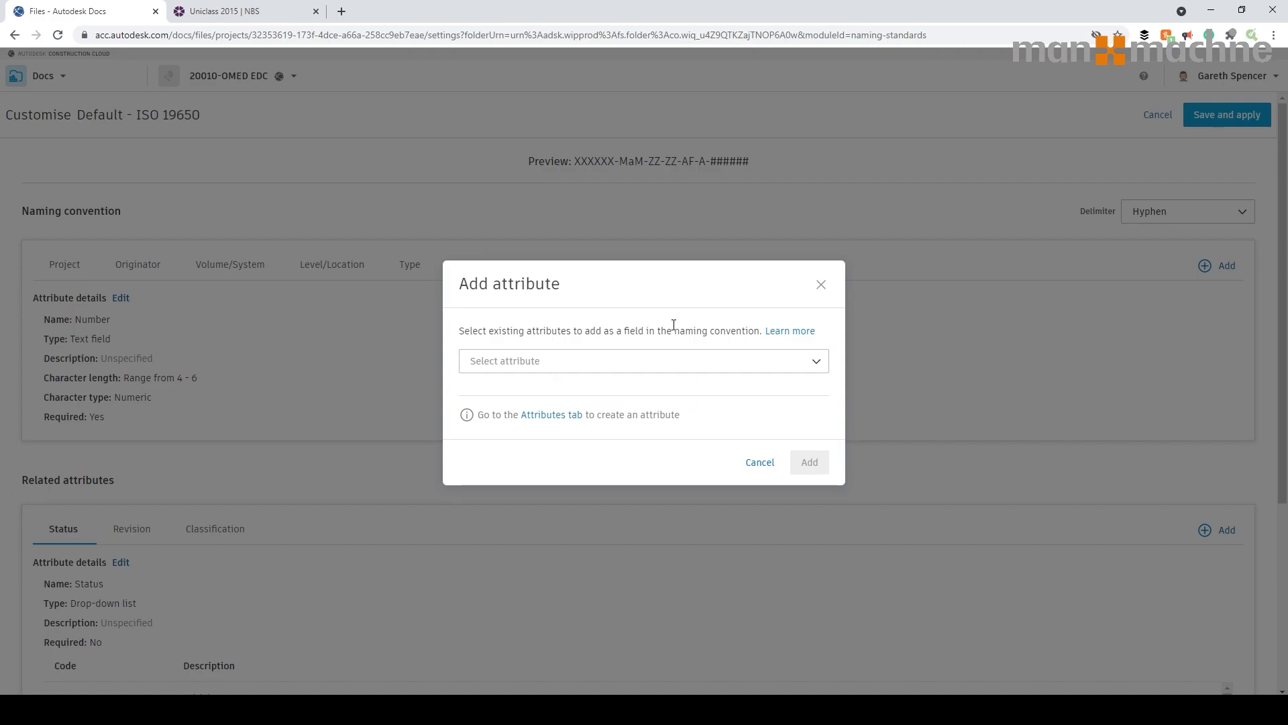
left_click(763, 464)
- Review the Status codes, the Revision character settings and the Classification system among the related attributes
scroll(256, 308, "down", 4)
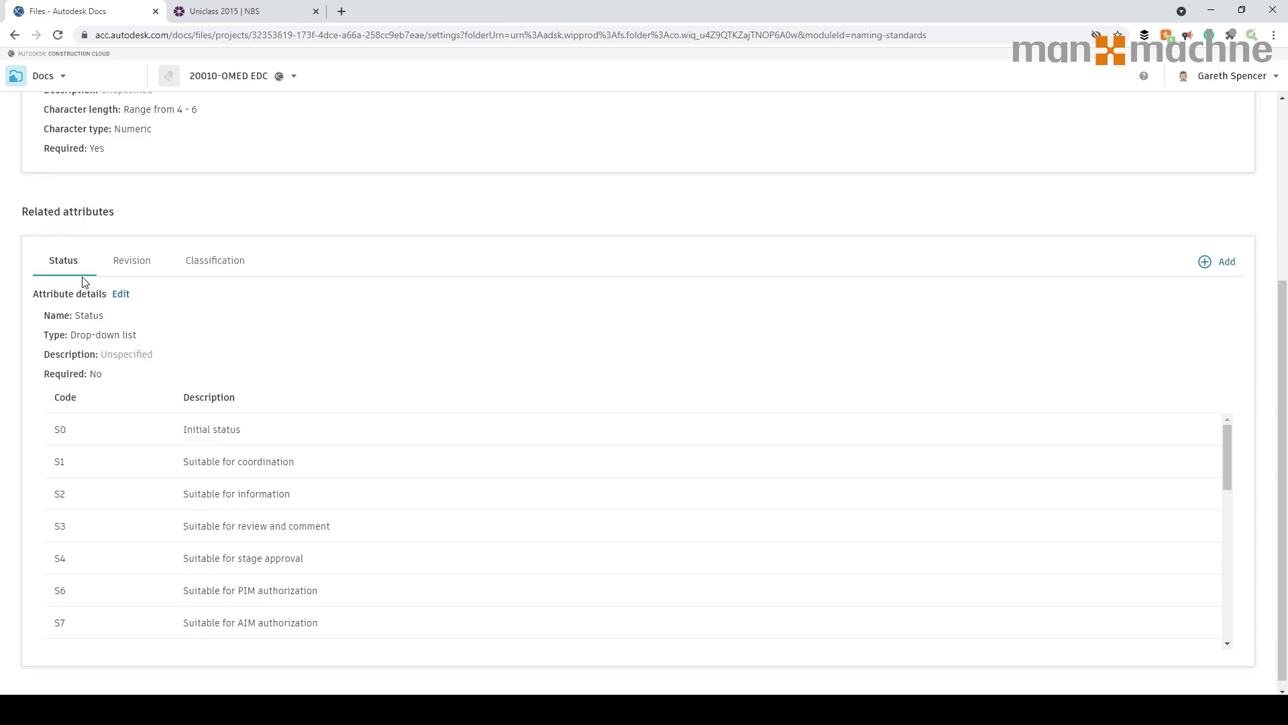
mouse_move(59, 268)
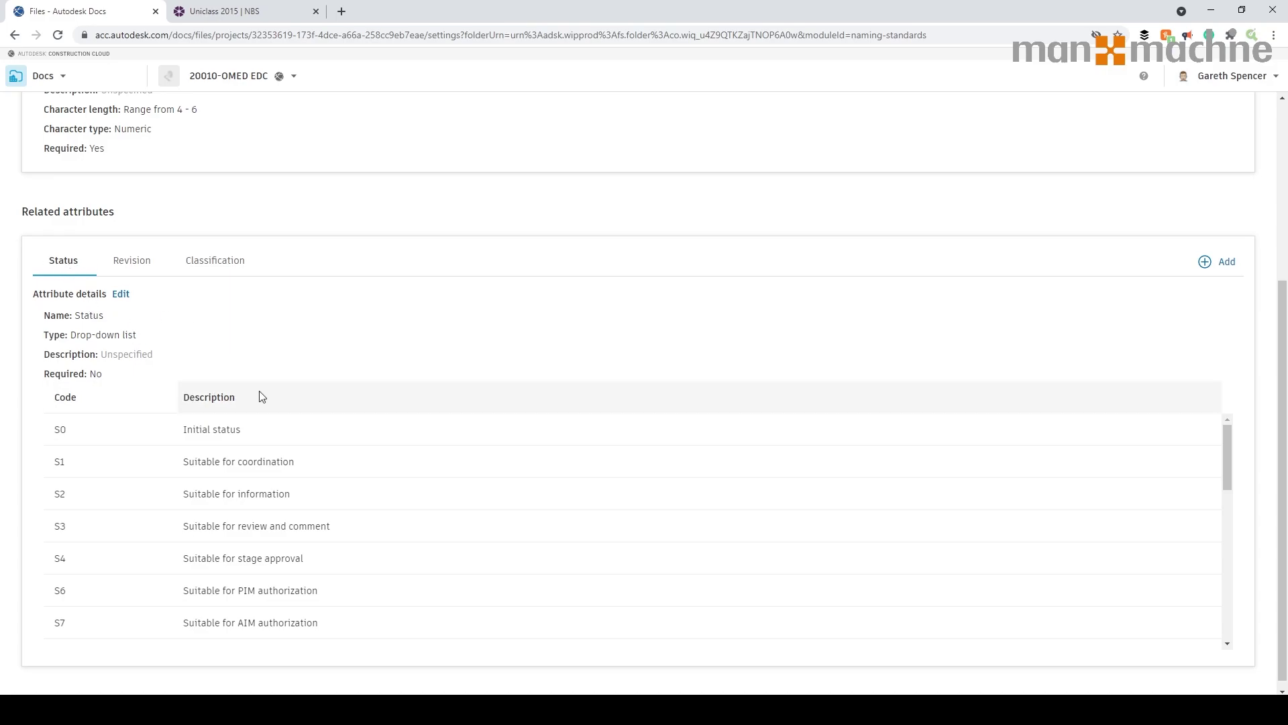
scroll(267, 401, "down", 1)
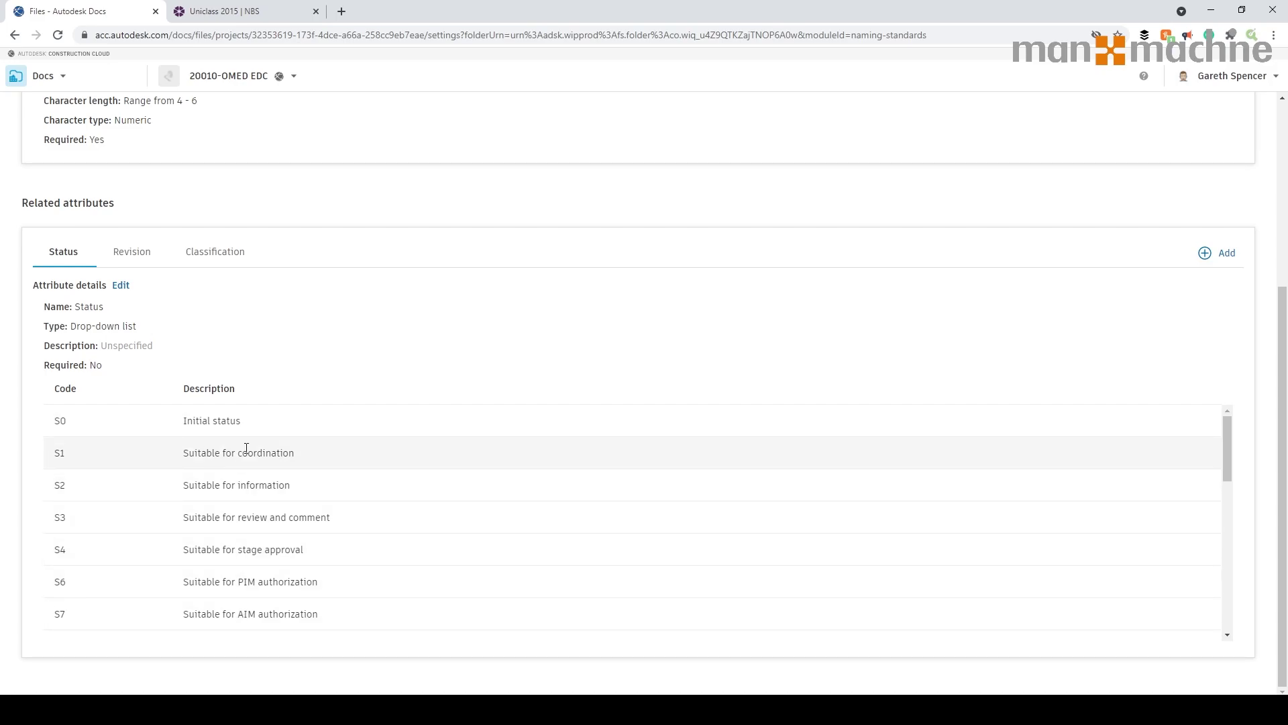
left_click(142, 253)
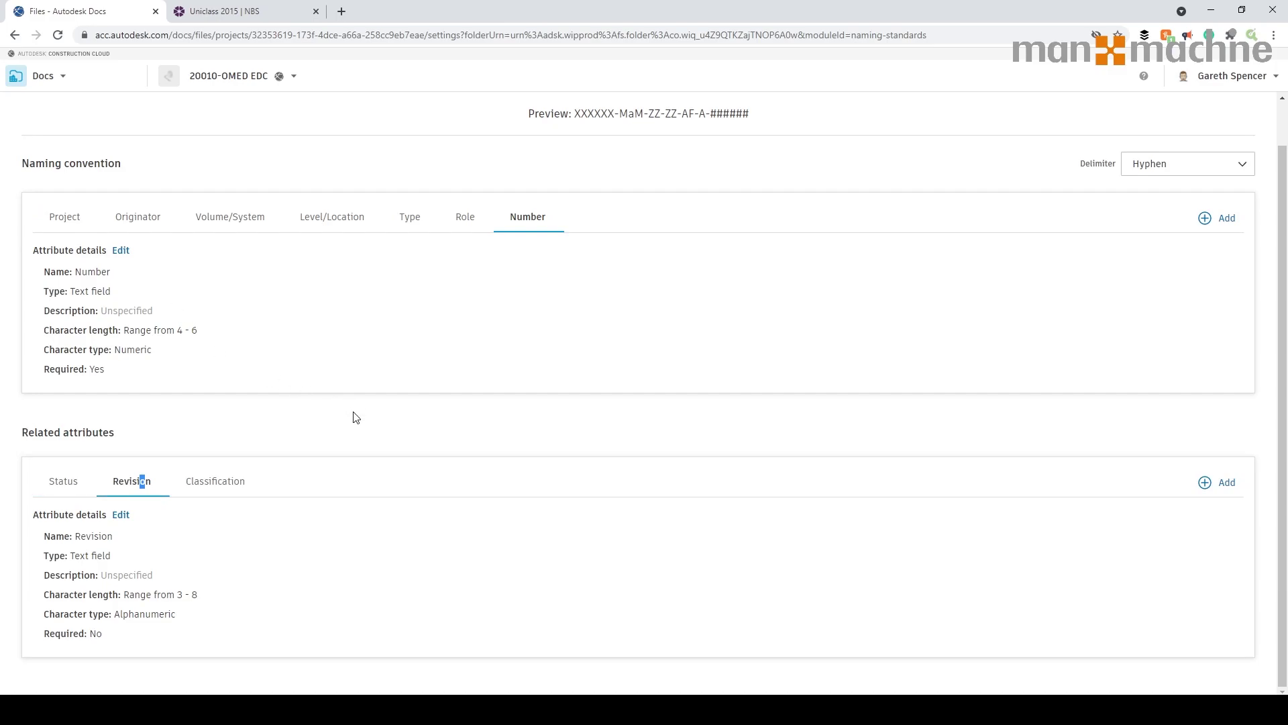
left_click(121, 516)
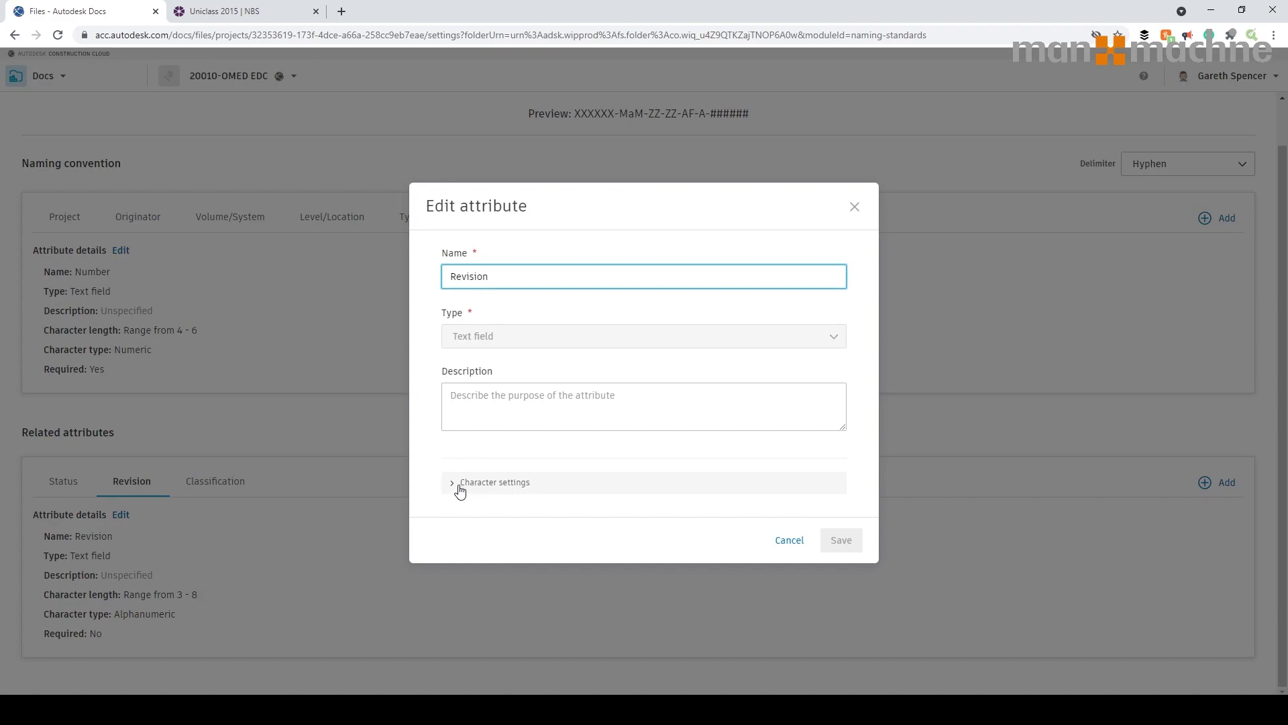
left_click(460, 488)
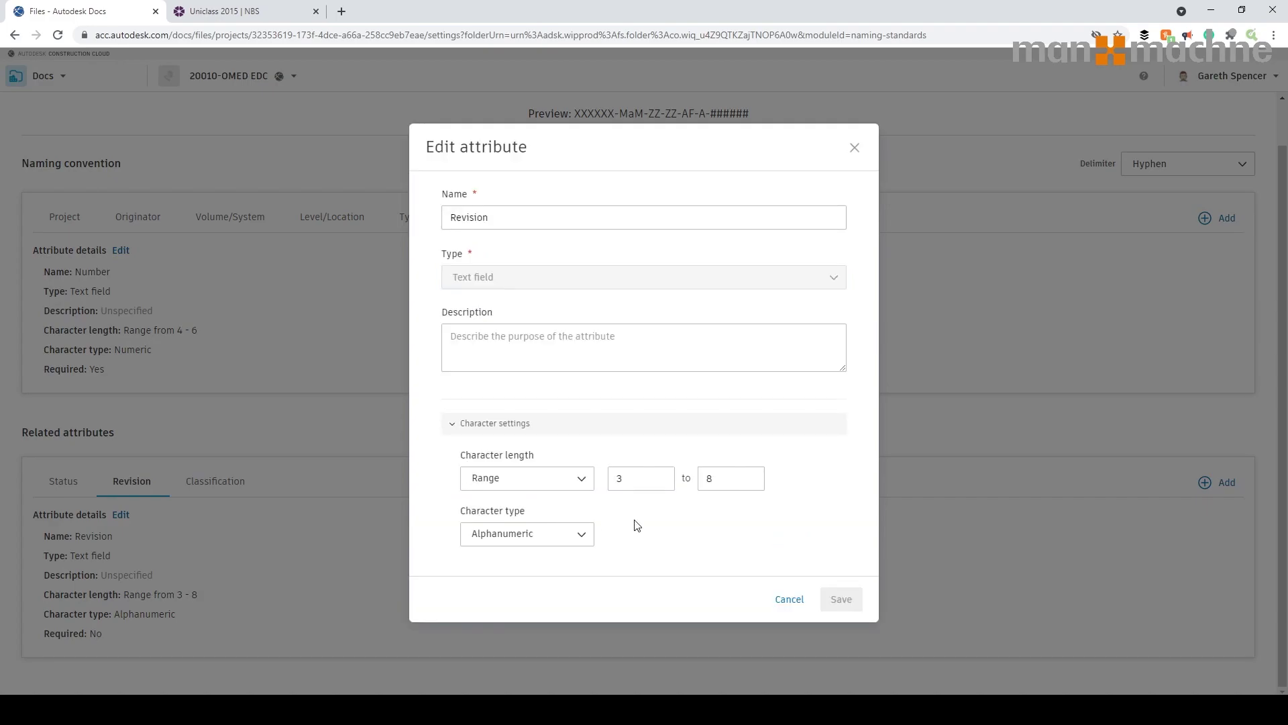
left_click(855, 149)
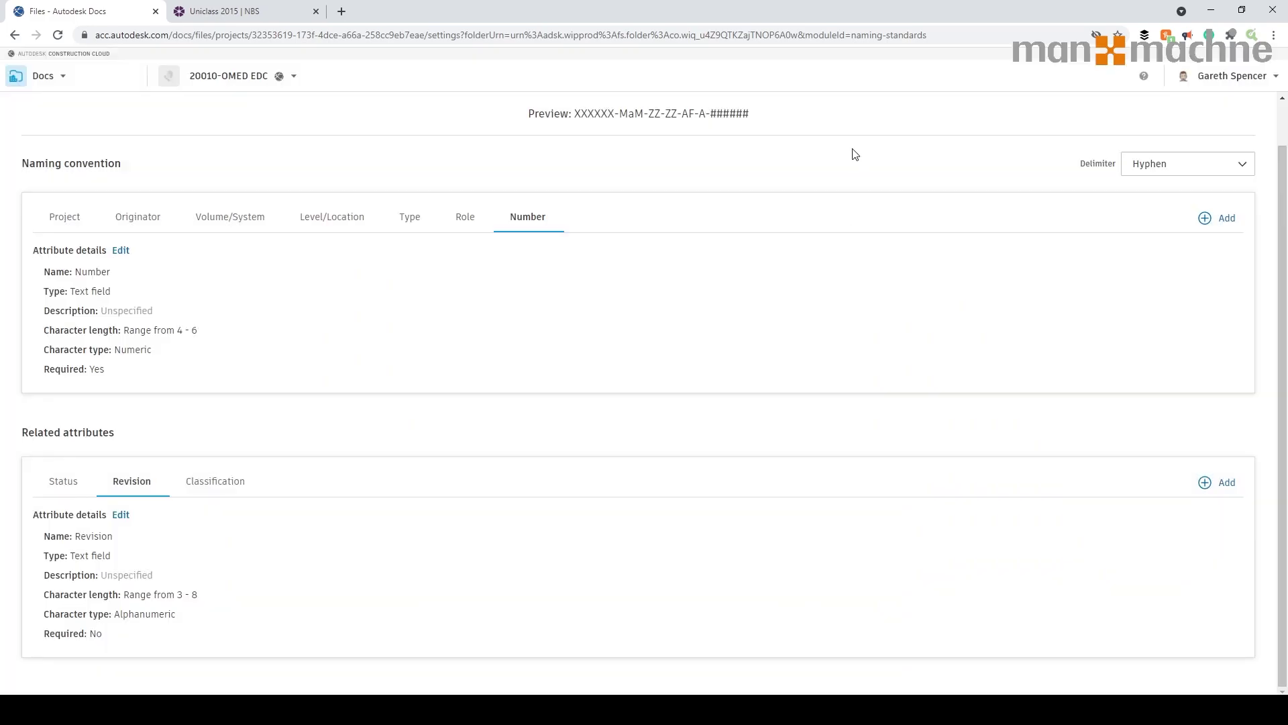
left_click(211, 486)
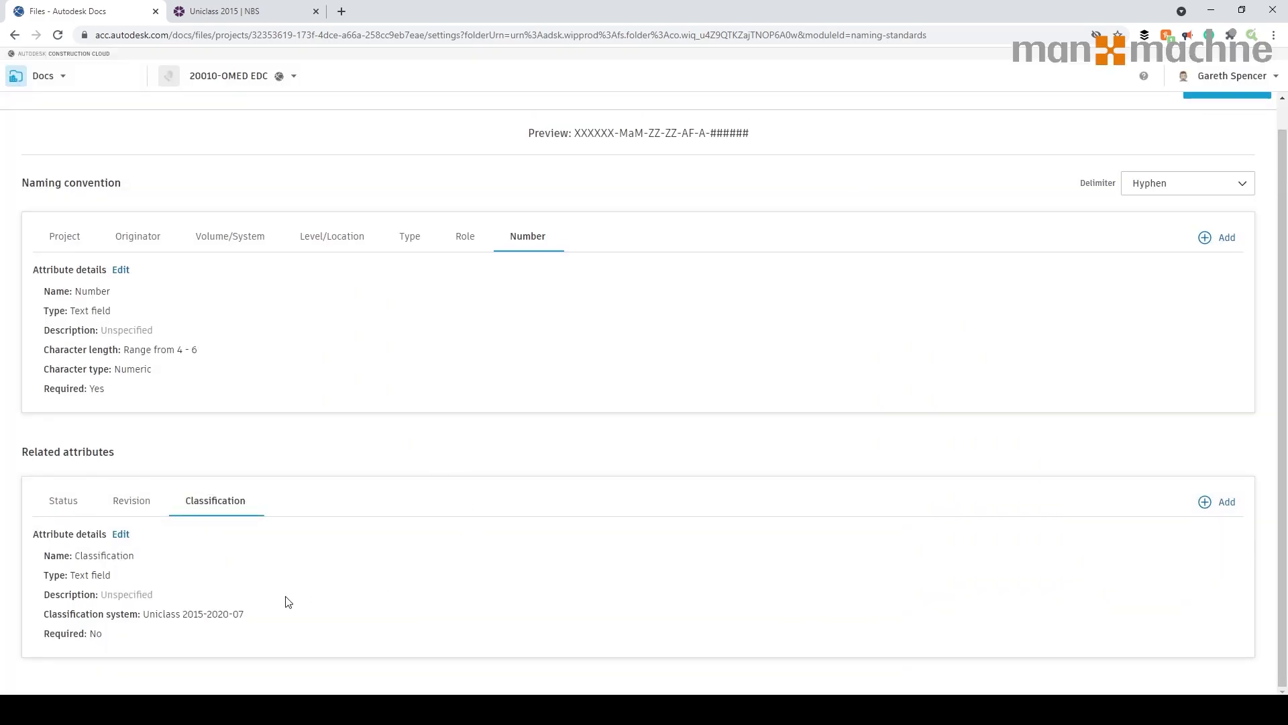
left_click_drag(167, 616, 291, 623)
- Switch to the NBS Uniclass 2015 page and search its classification tables for "exec"
left_click(245, 12)
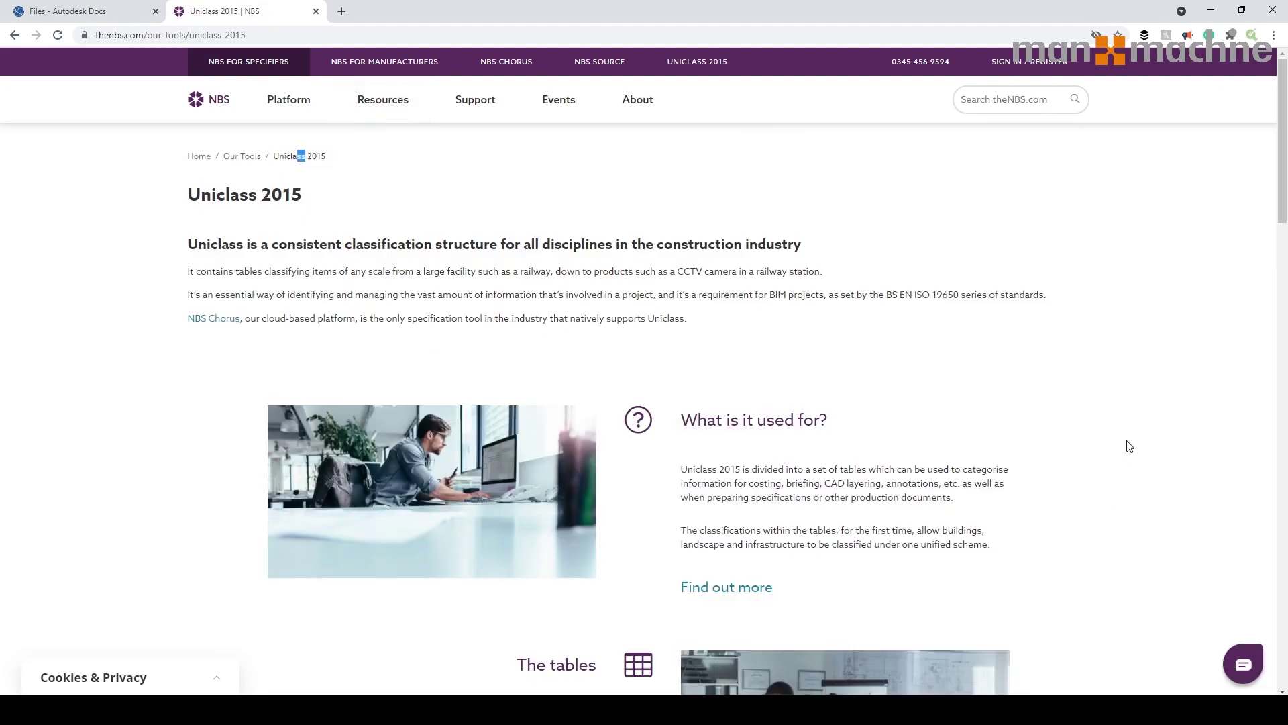
scroll(808, 348, "down", 3)
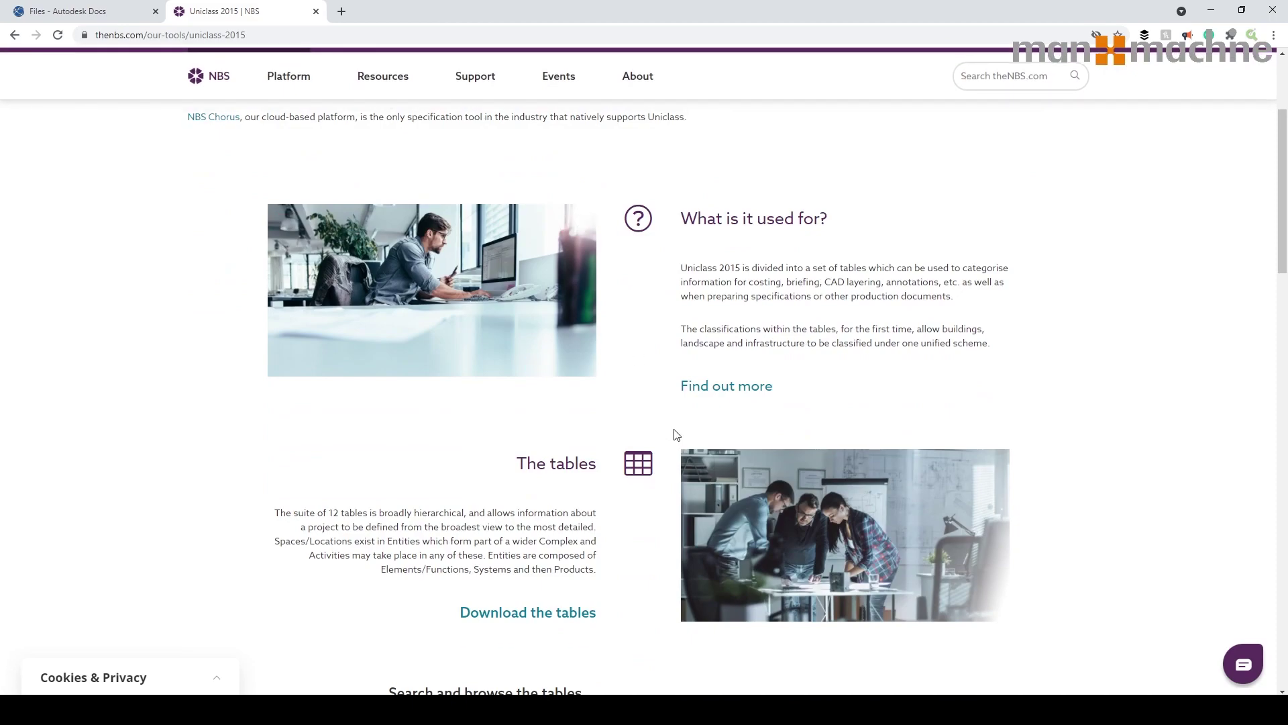
scroll(433, 442, "down", 5)
scroll(608, 464, "down", 2)
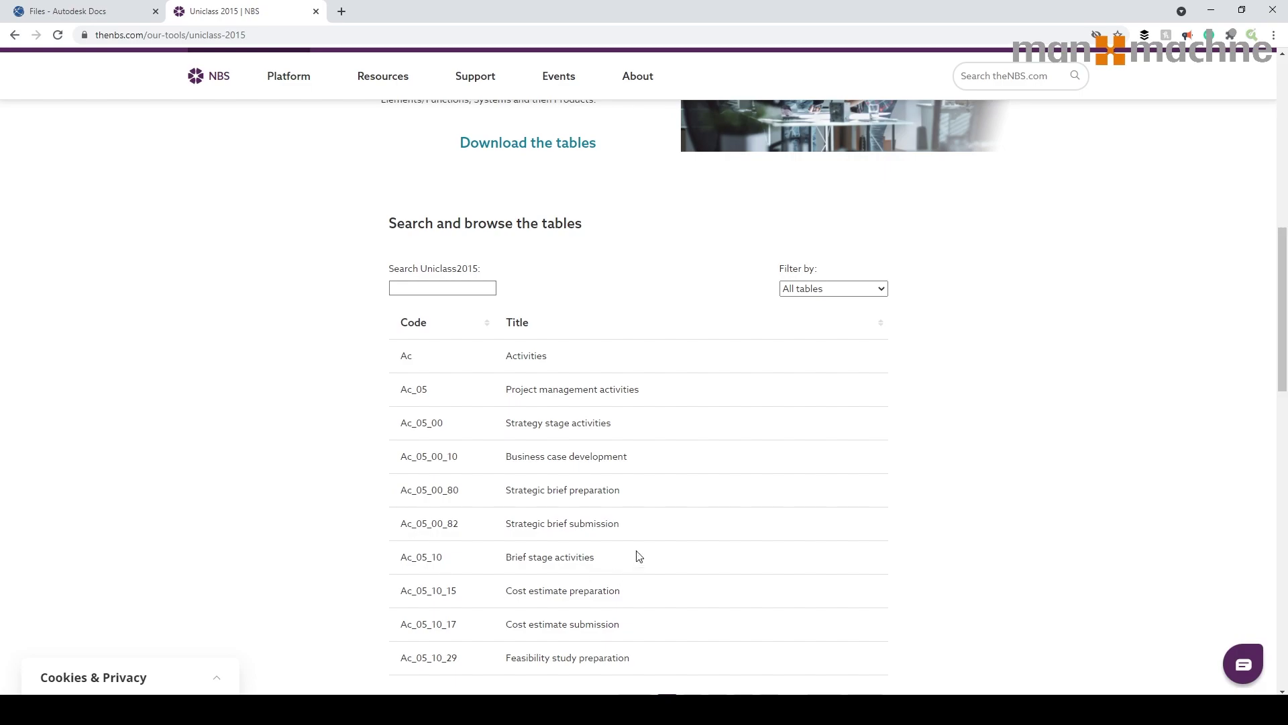
left_click(442, 288)
type("exec")
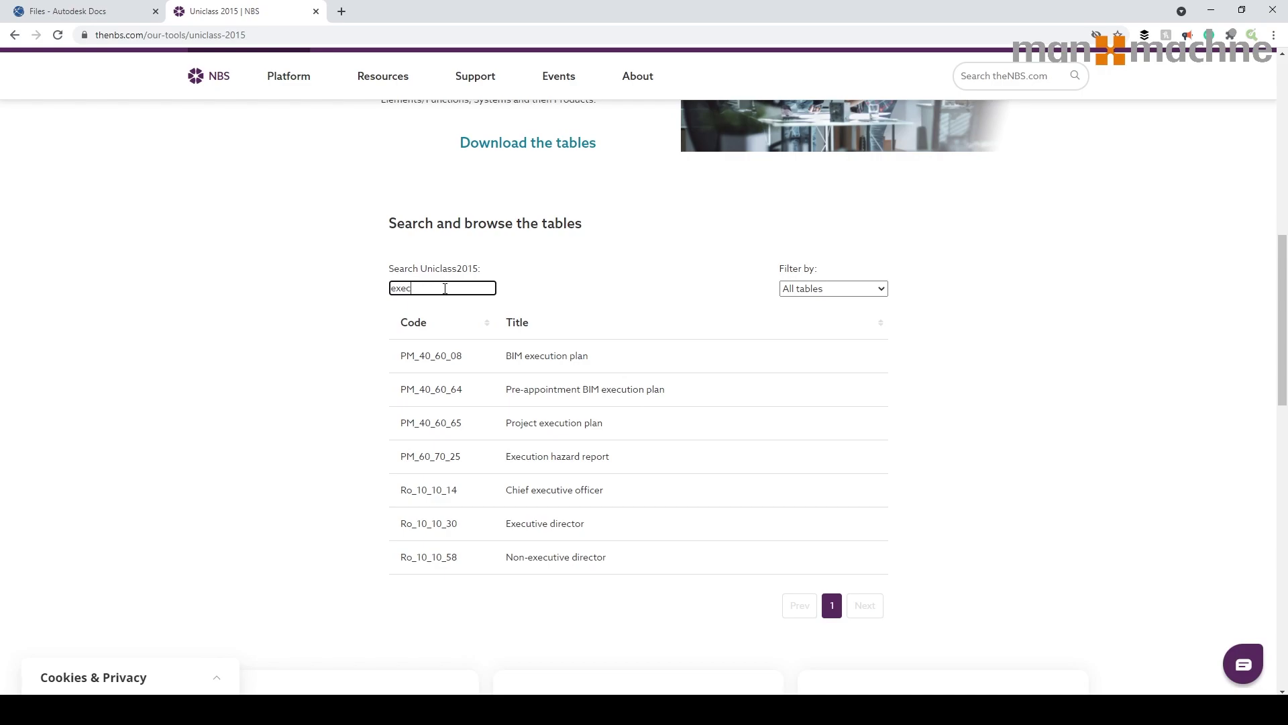
- Return to Autodesk Docs and examine the file name preview of the customised naming convention
left_click(80, 19)
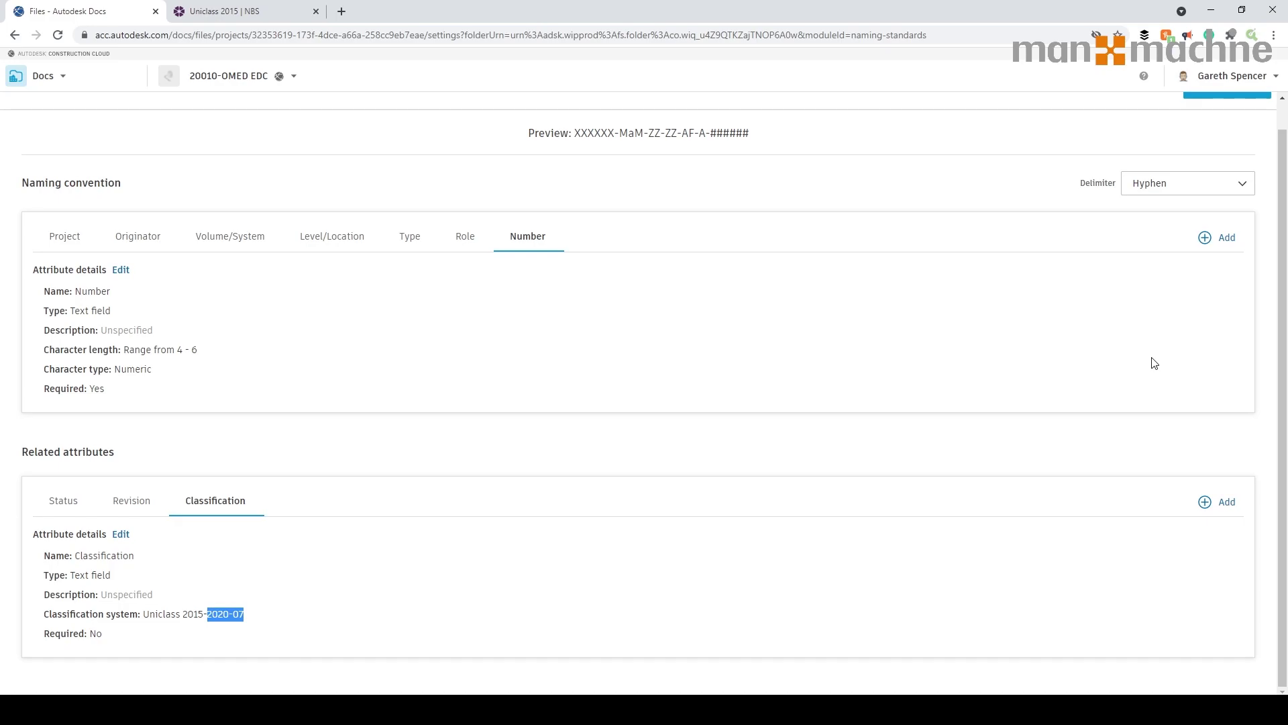
scroll(978, 446, "up", 1)
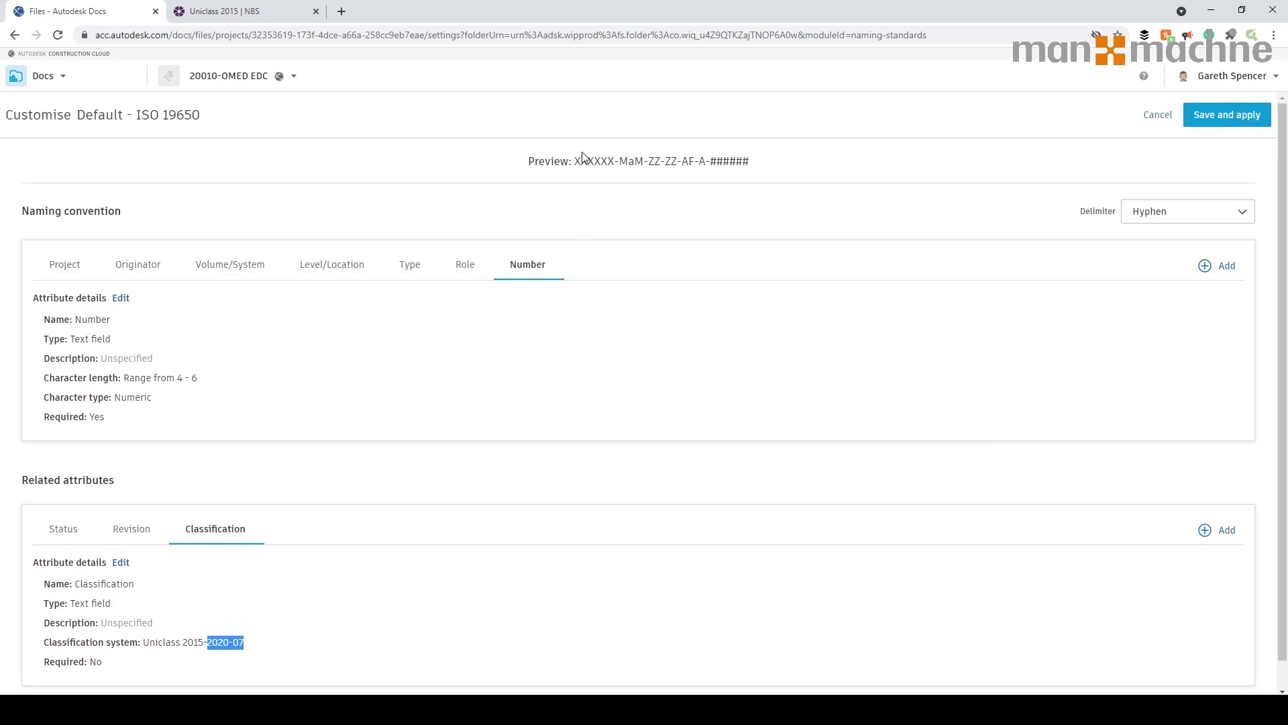
left_click_drag(575, 161, 757, 172)
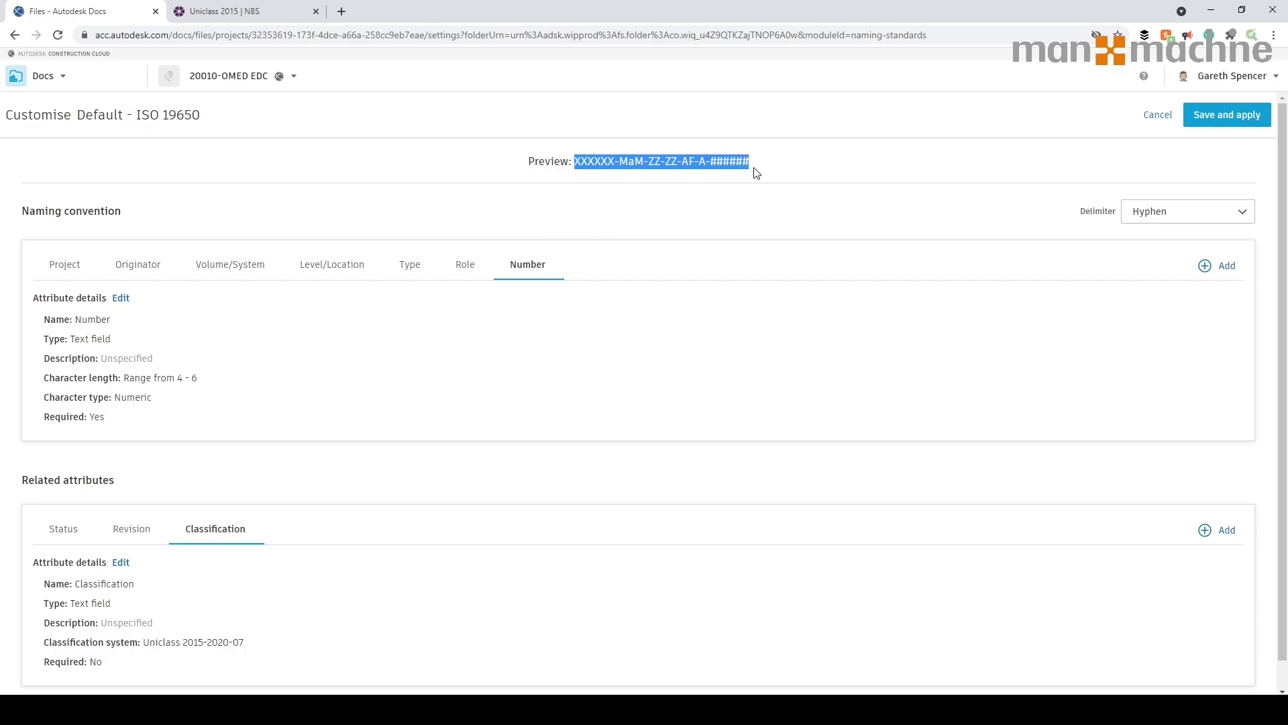
left_click(677, 305)
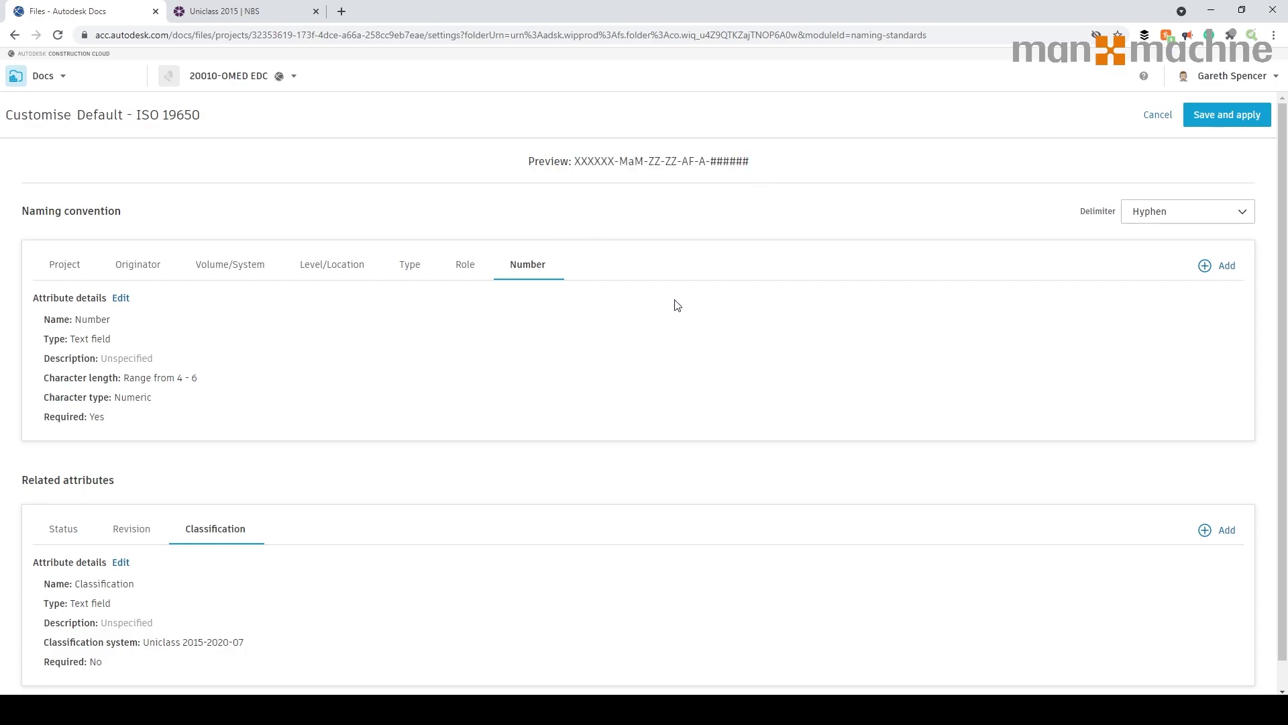
- Try Point as the delimiter, set it back to Hyphen, and save and apply the customised naming standard
left_click(1164, 215)
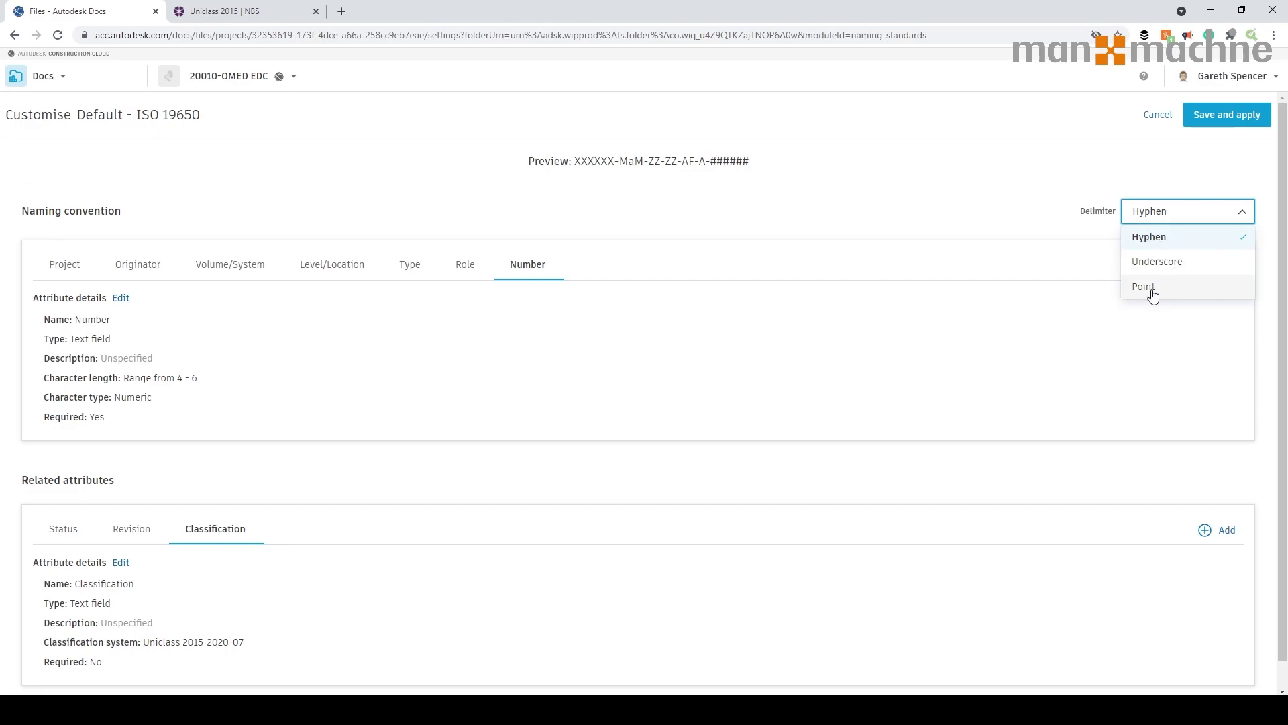
left_click(1152, 293)
left_click(1175, 212)
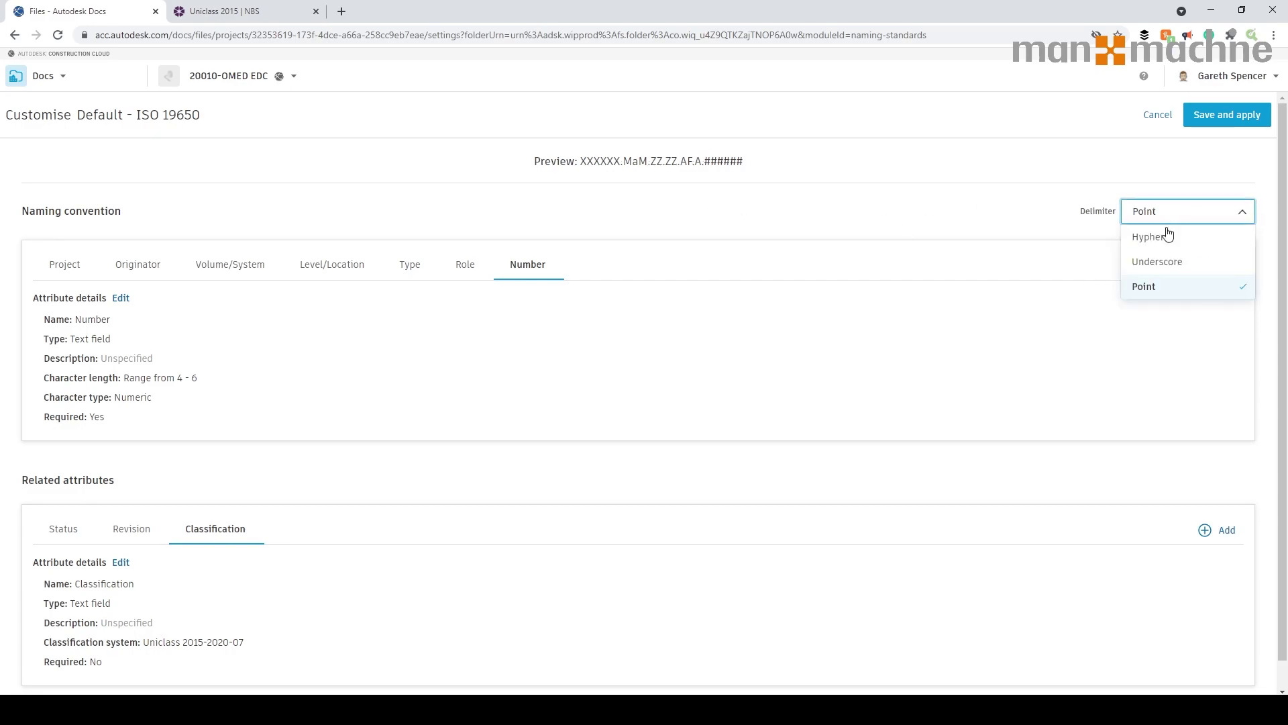
left_click(1166, 236)
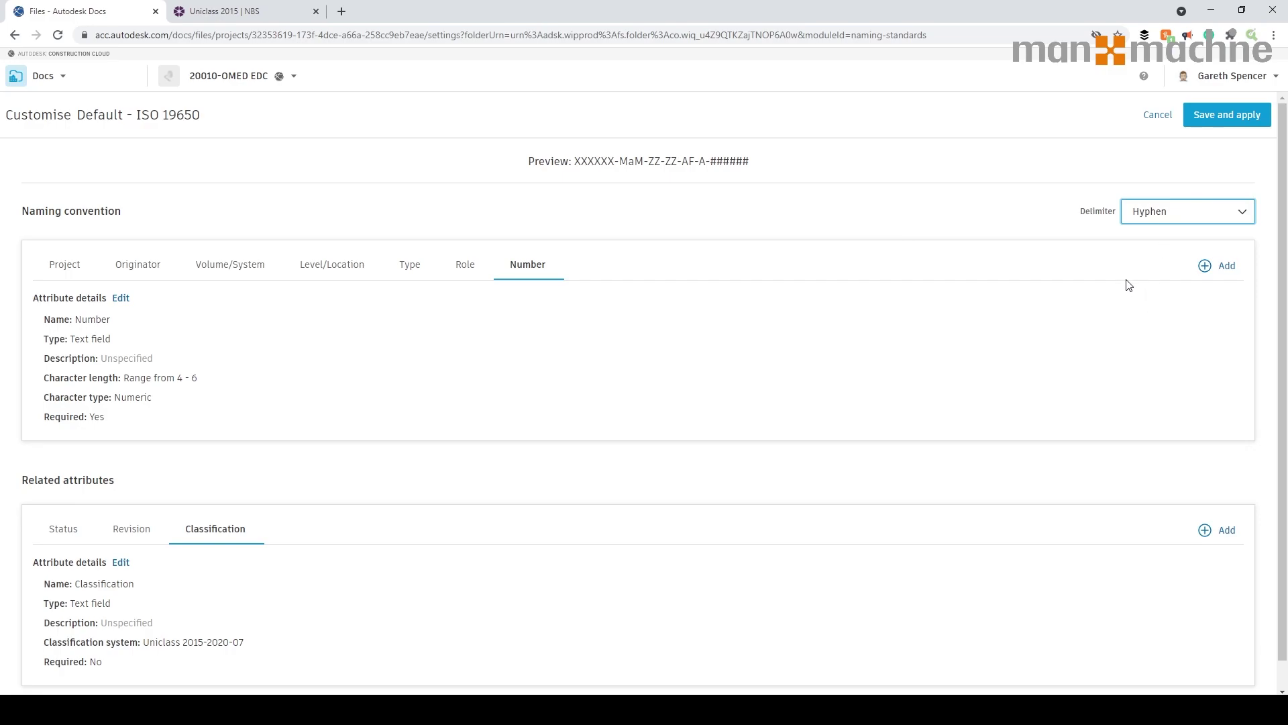
left_click(1236, 119)
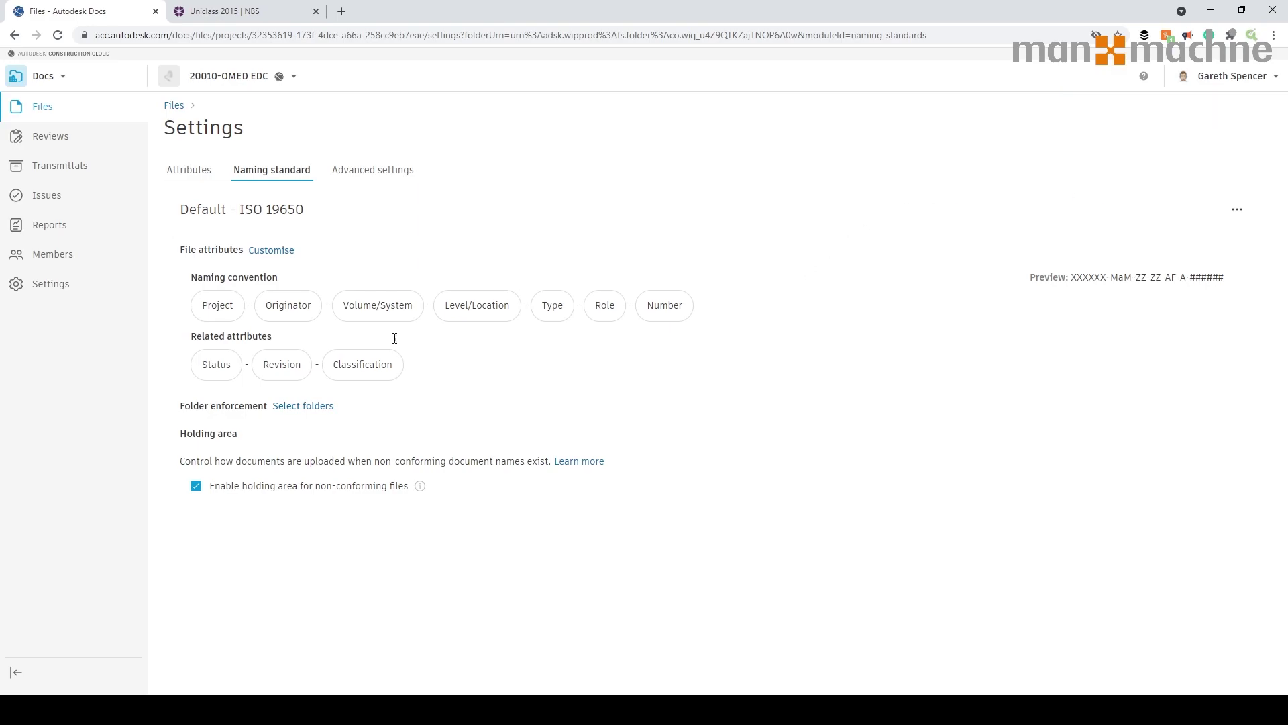
- Select the 100.HANDOVER, 020.DESIGN COLLABORATION and 030.CLASH REVIEW folders under Project Files for naming standard enforcement
left_click(305, 409)
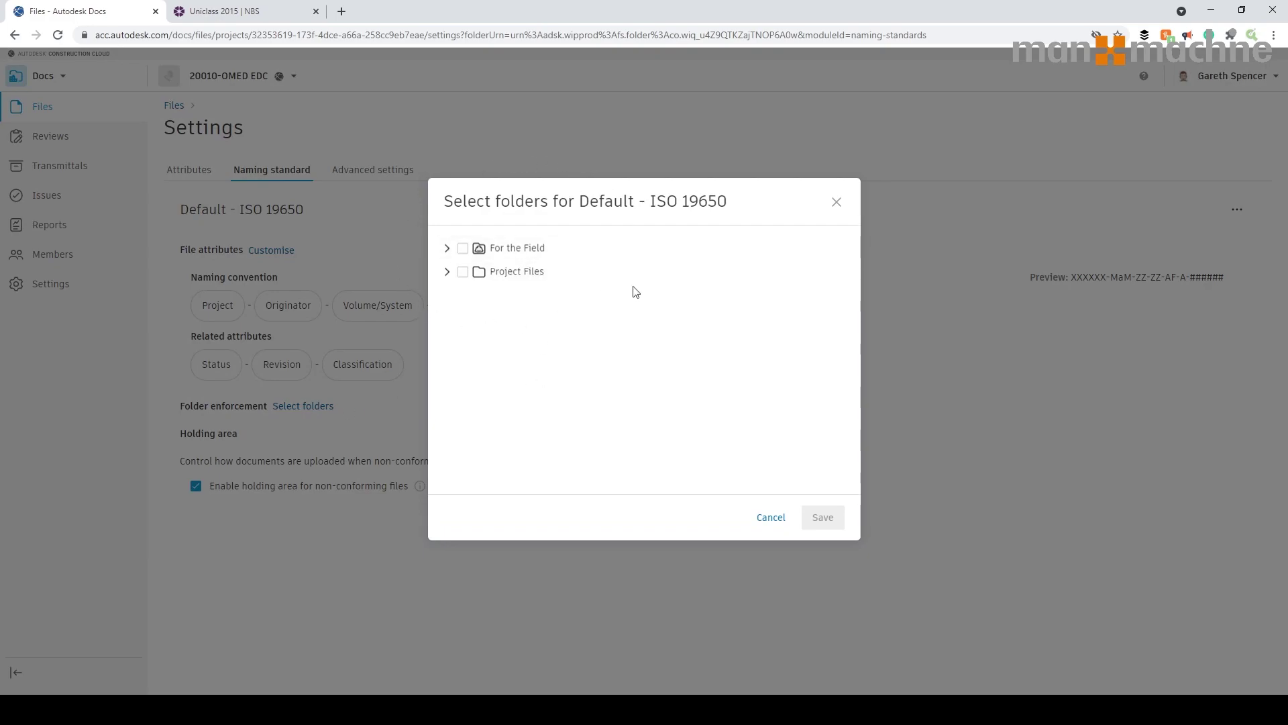
left_click(447, 271)
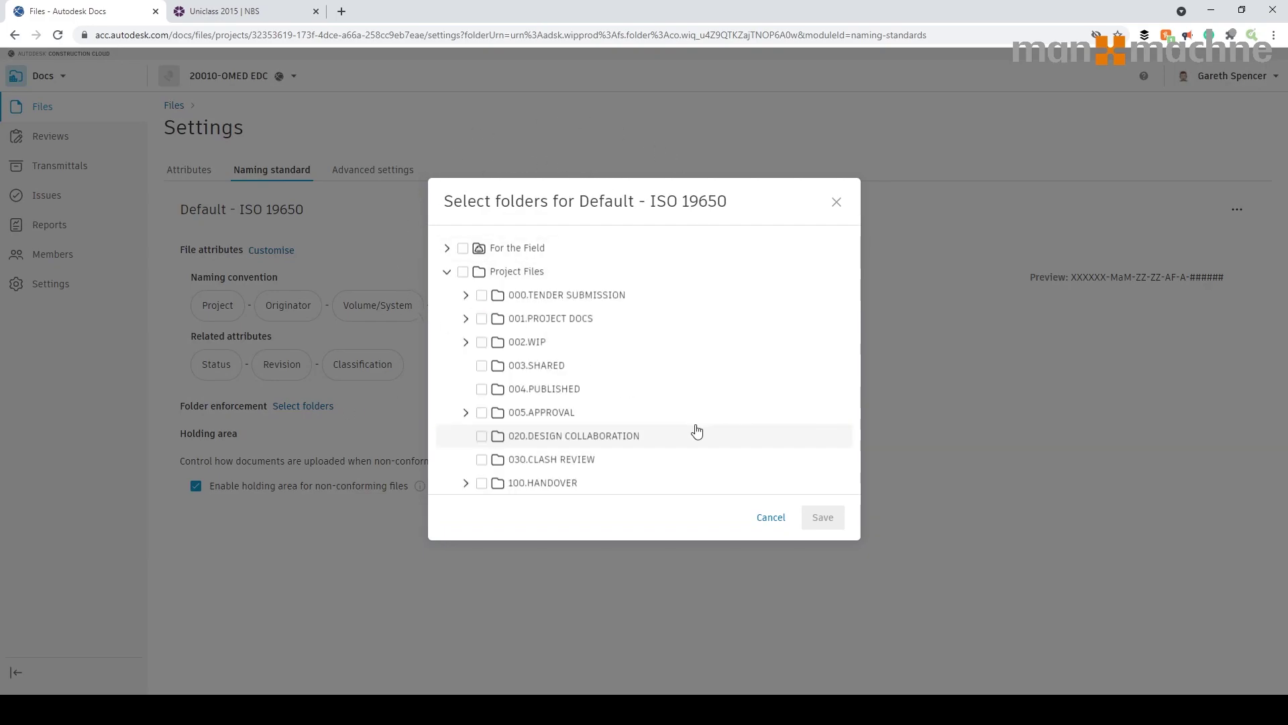
left_click(491, 484)
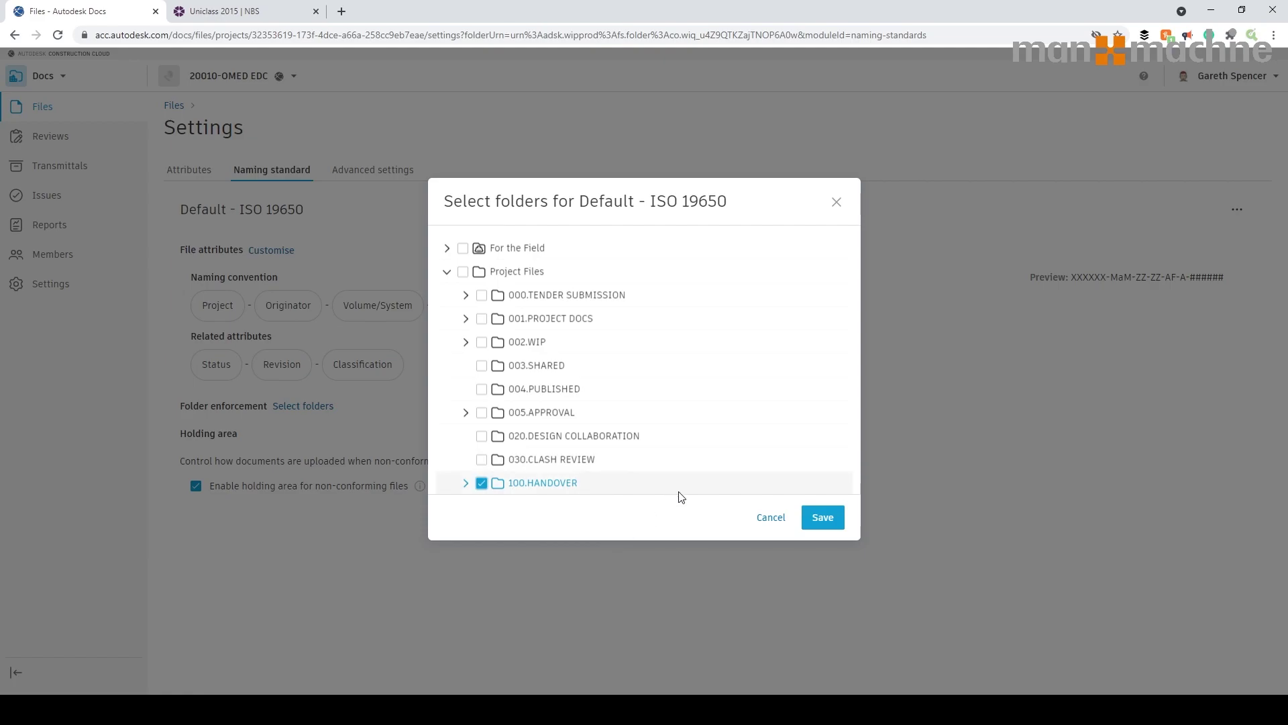
left_click(482, 437)
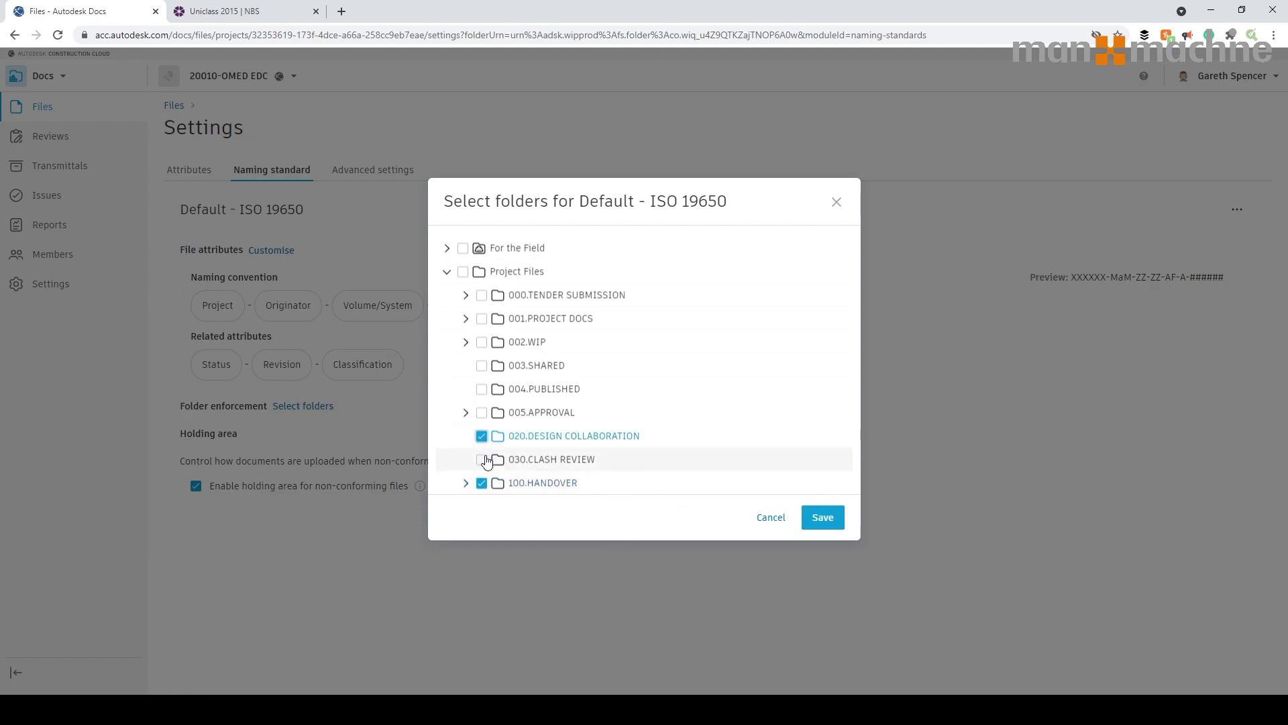
left_click(484, 460)
- Try enforcing the standard on the whole 005.APPROVAL folder, and limit the selection to its 004.MEP ENGINEER subfolder
left_click(466, 412)
left_click(482, 412)
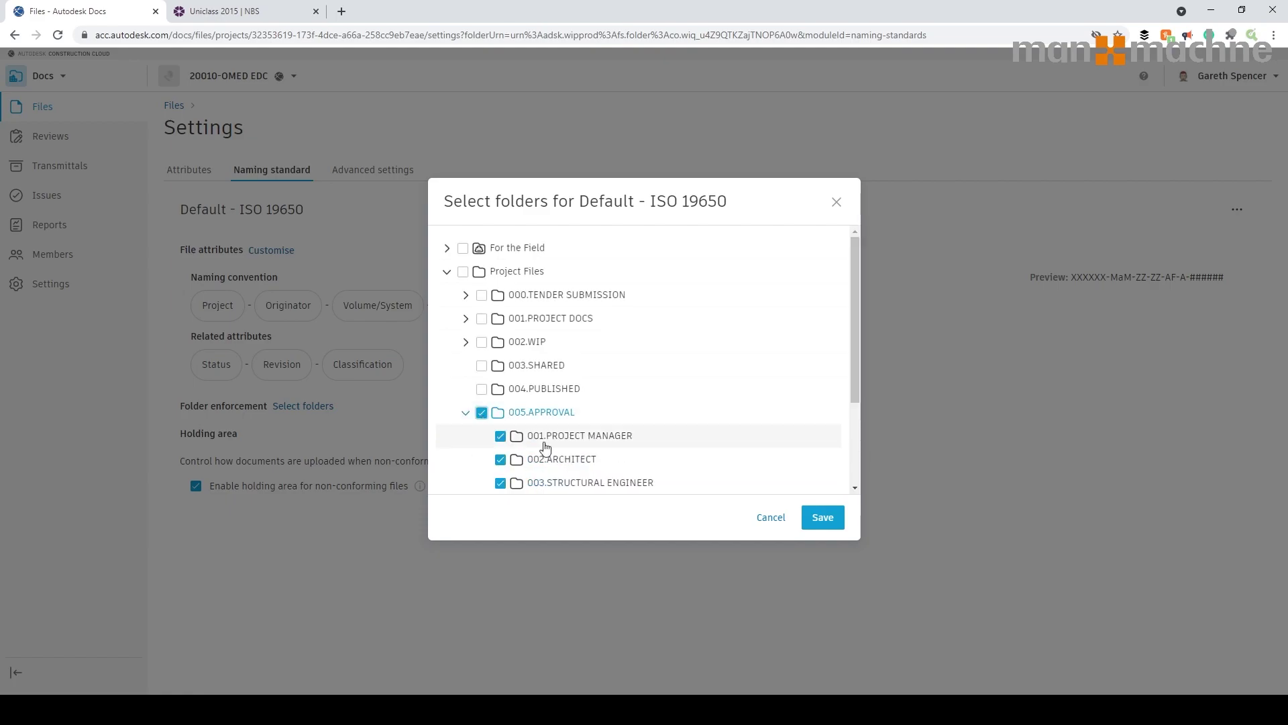
scroll(637, 448, "down", 2)
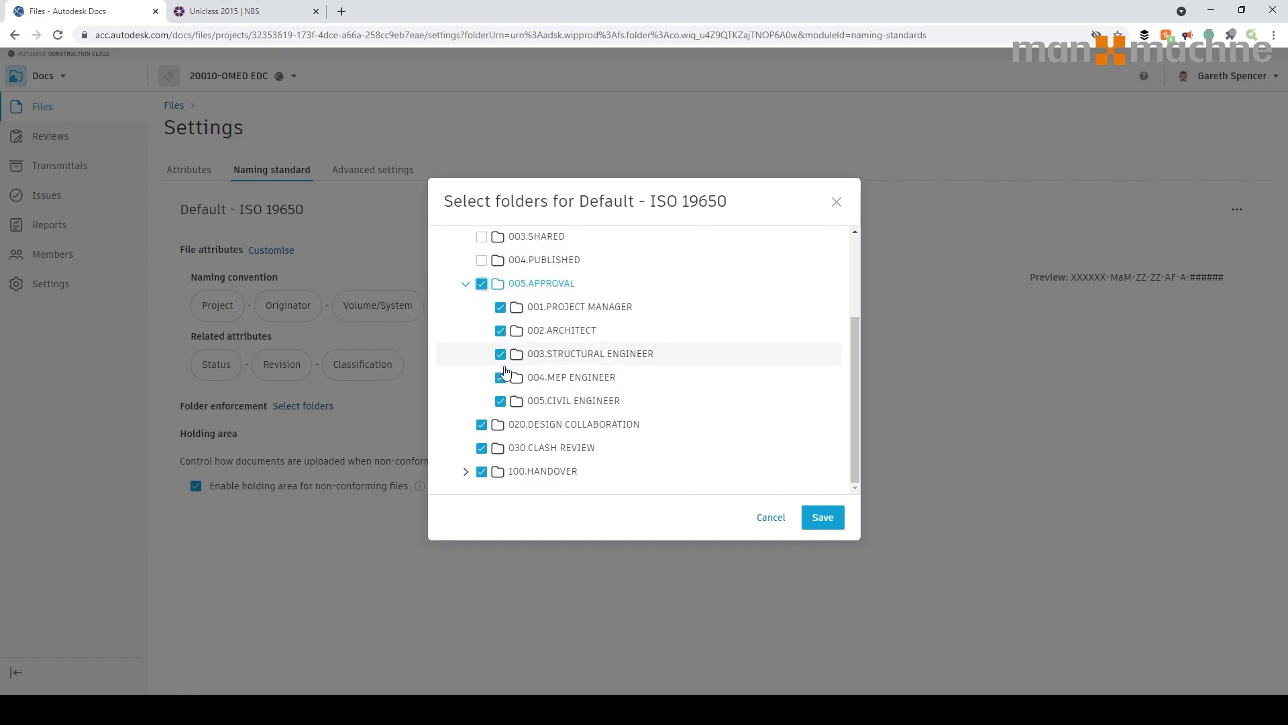
left_click(482, 283)
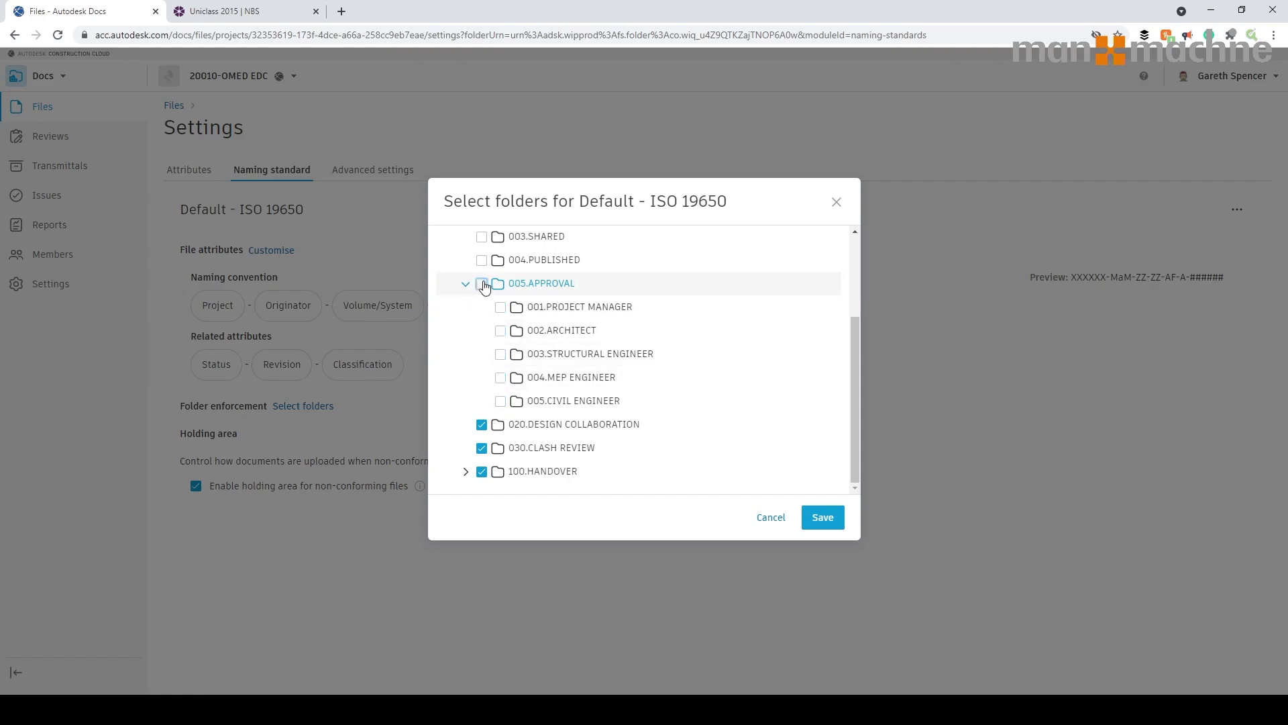
left_click(501, 377)
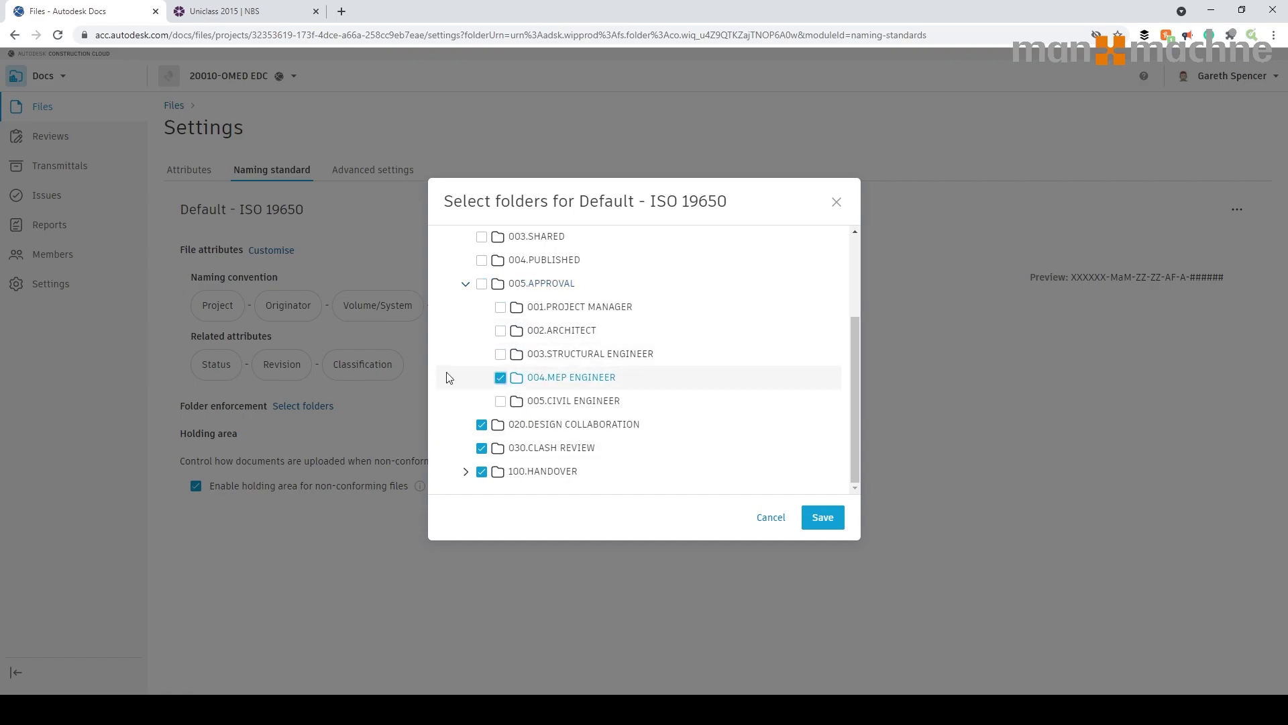
- Extend the enforcement selection to the architect, structural engineer and civil engineer approval subfolders, then to the whole 005.APPROVAL folder
left_click(500, 330)
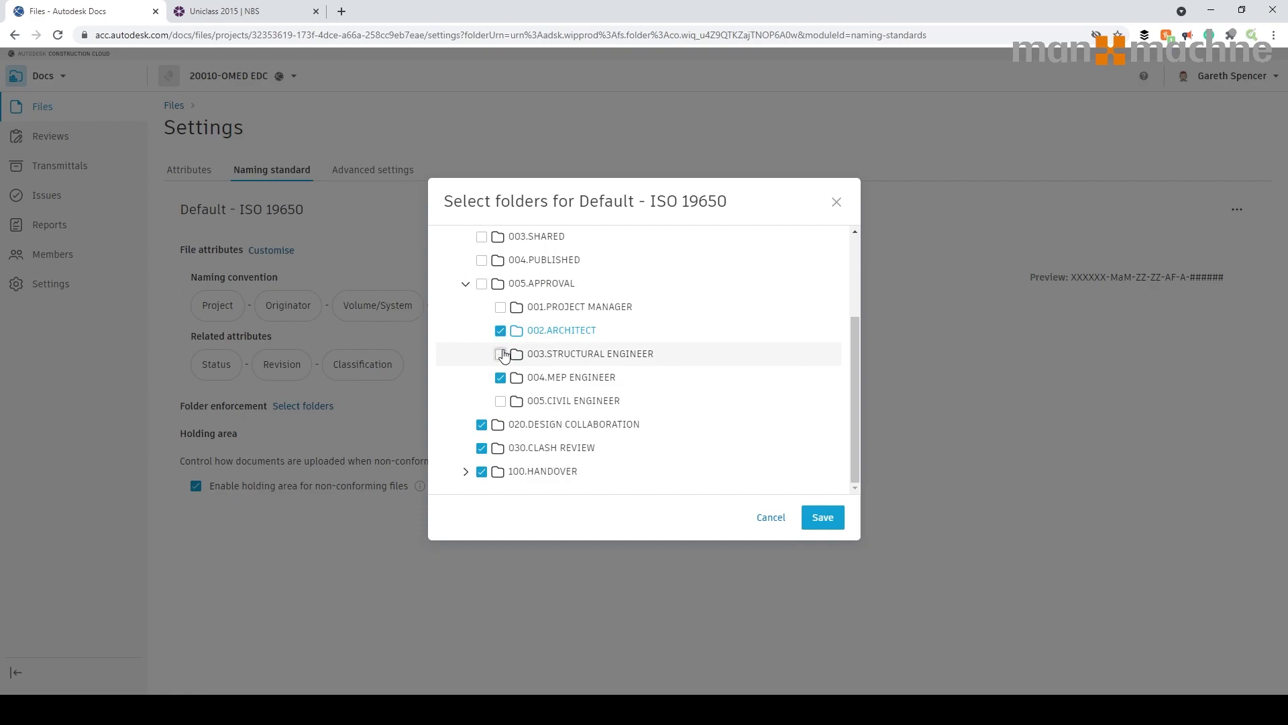
left_click(501, 354)
left_click(500, 401)
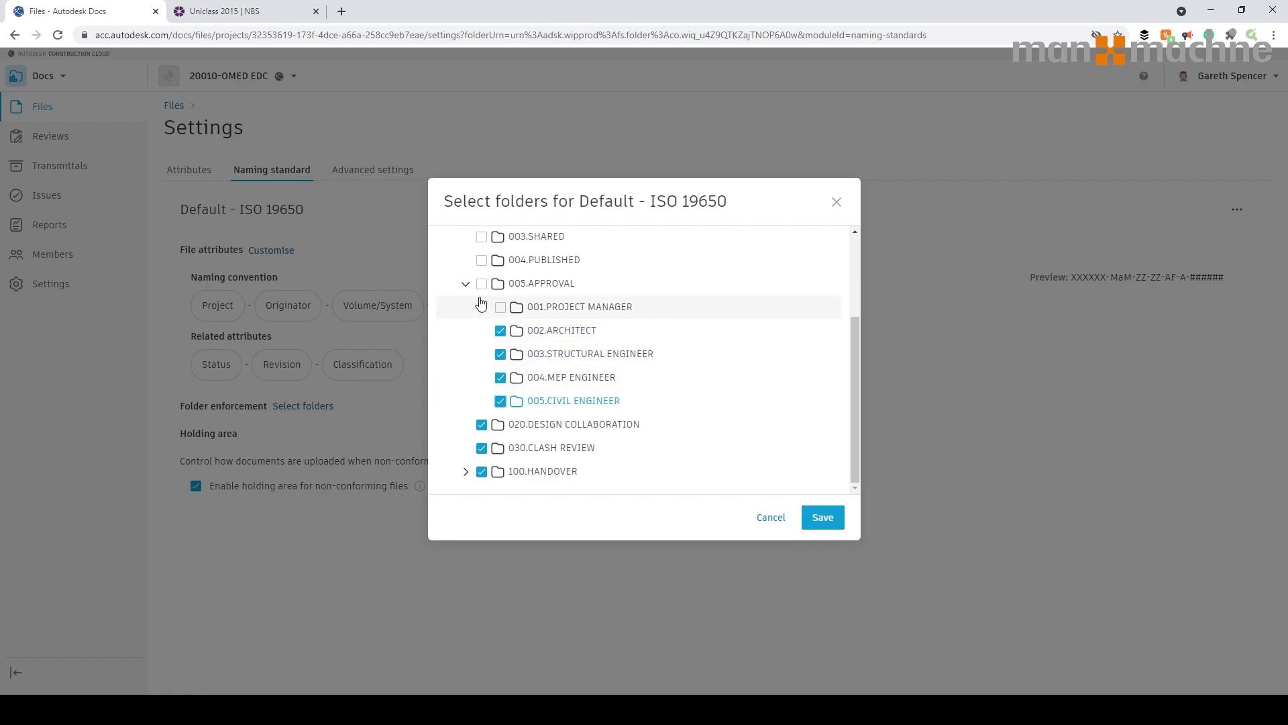
left_click(483, 285)
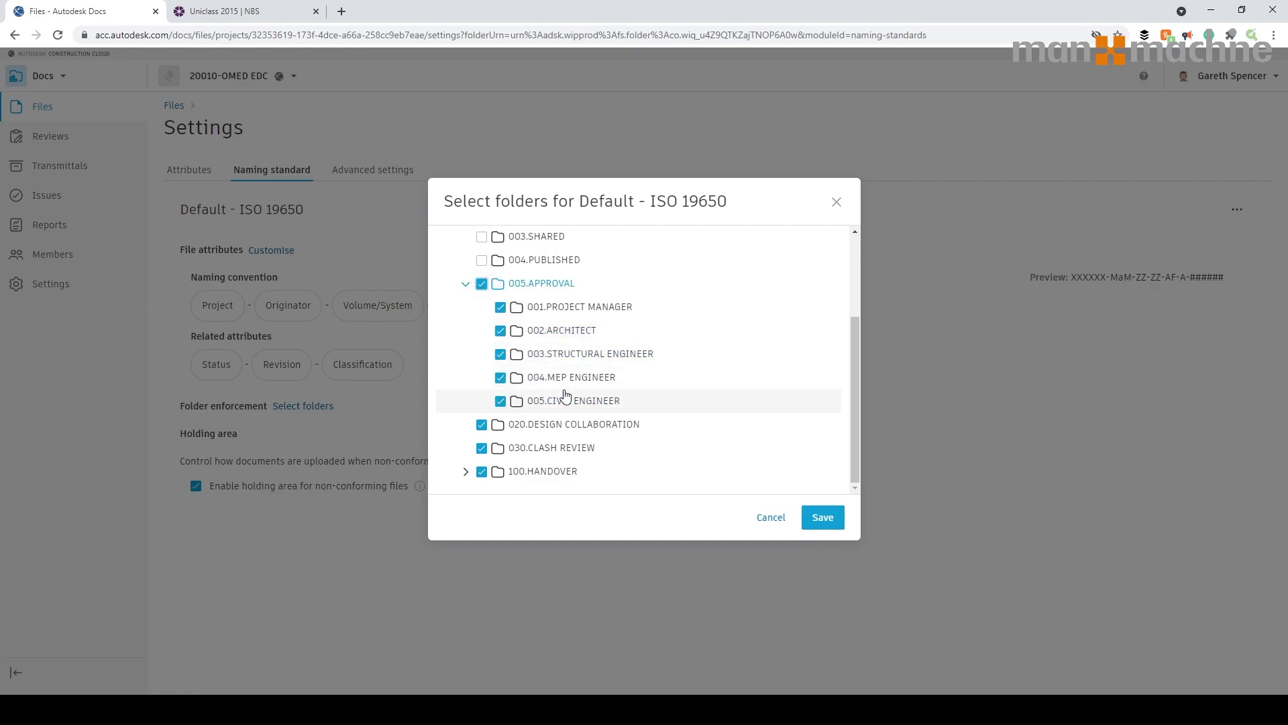
- Add the 004.PUBLISHED, 003.SHARED, 001.PROJECT DOCS and 002.WIP folders, including their subfolders, to the naming standard enforcement
scroll(567, 396, "up", 3)
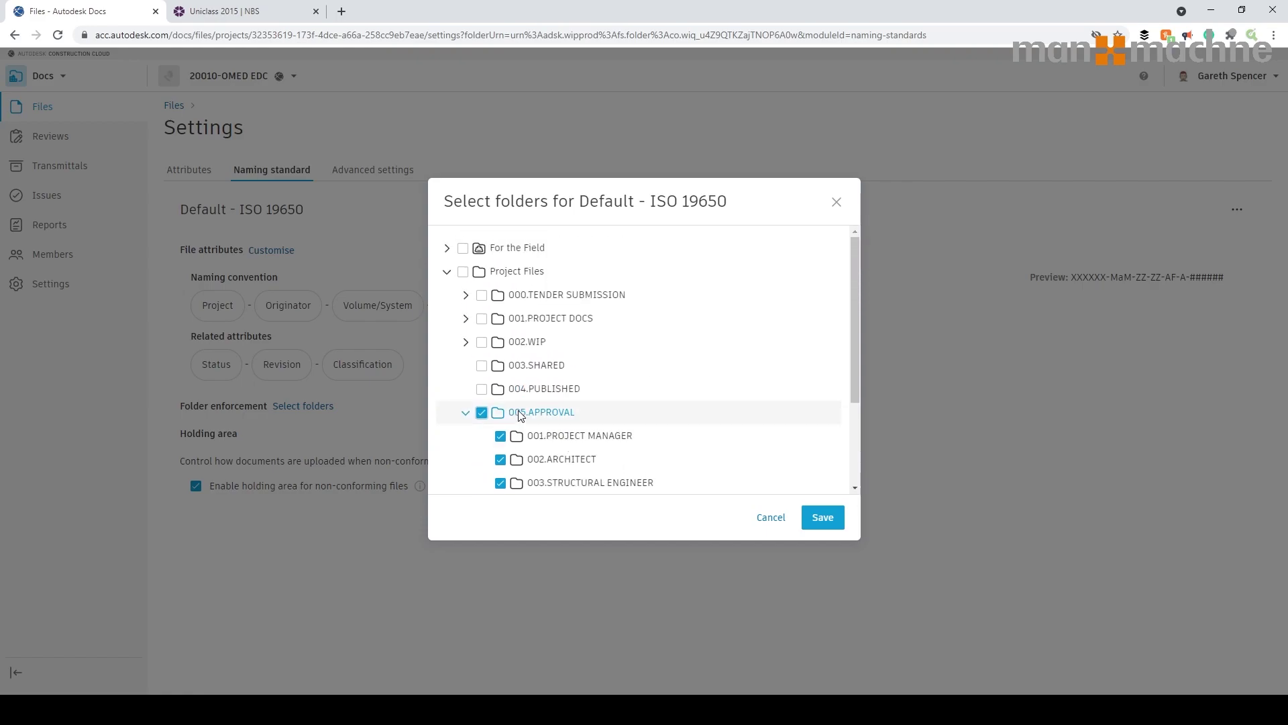
left_click(482, 389)
left_click(482, 365)
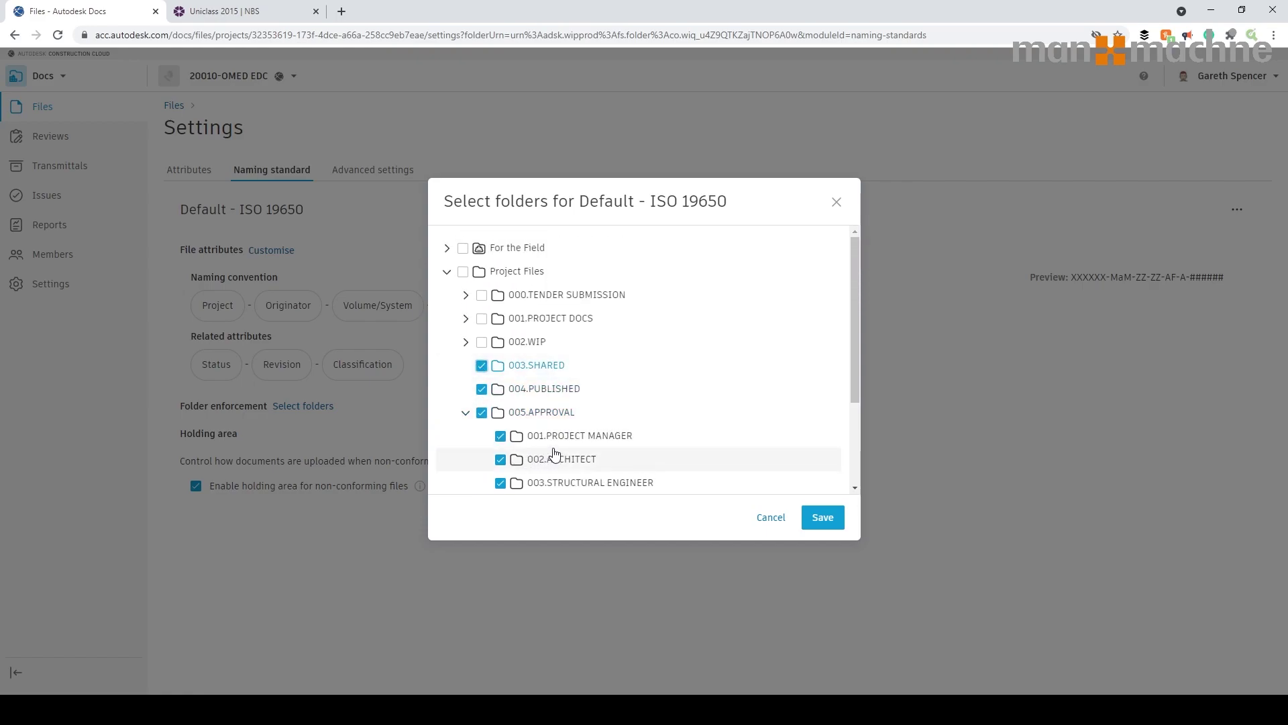
left_click(482, 318)
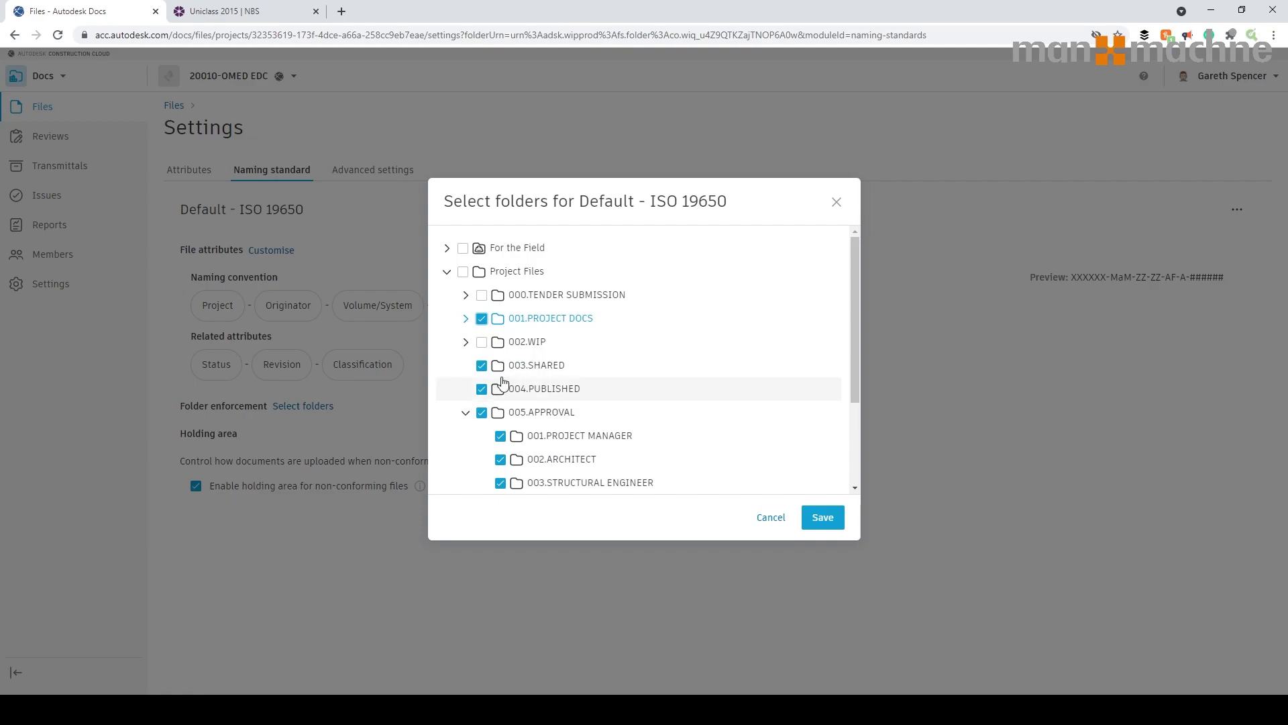
left_click(465, 342)
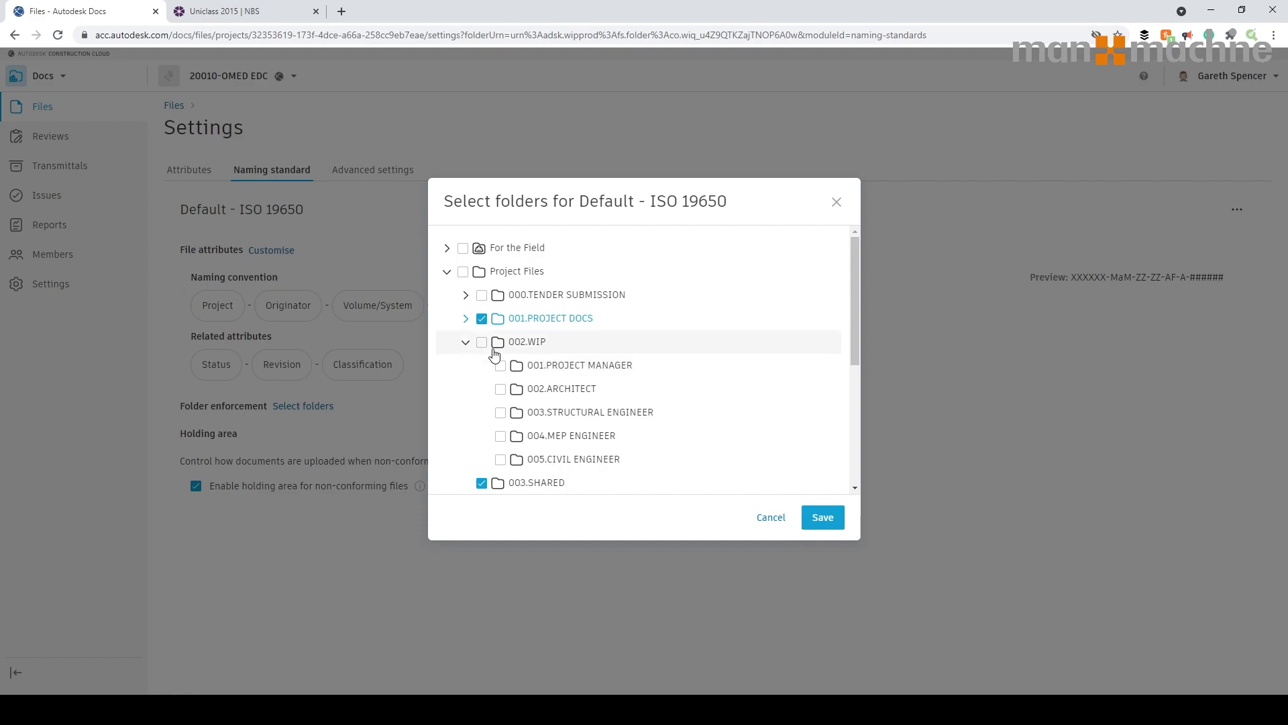
left_click(483, 343)
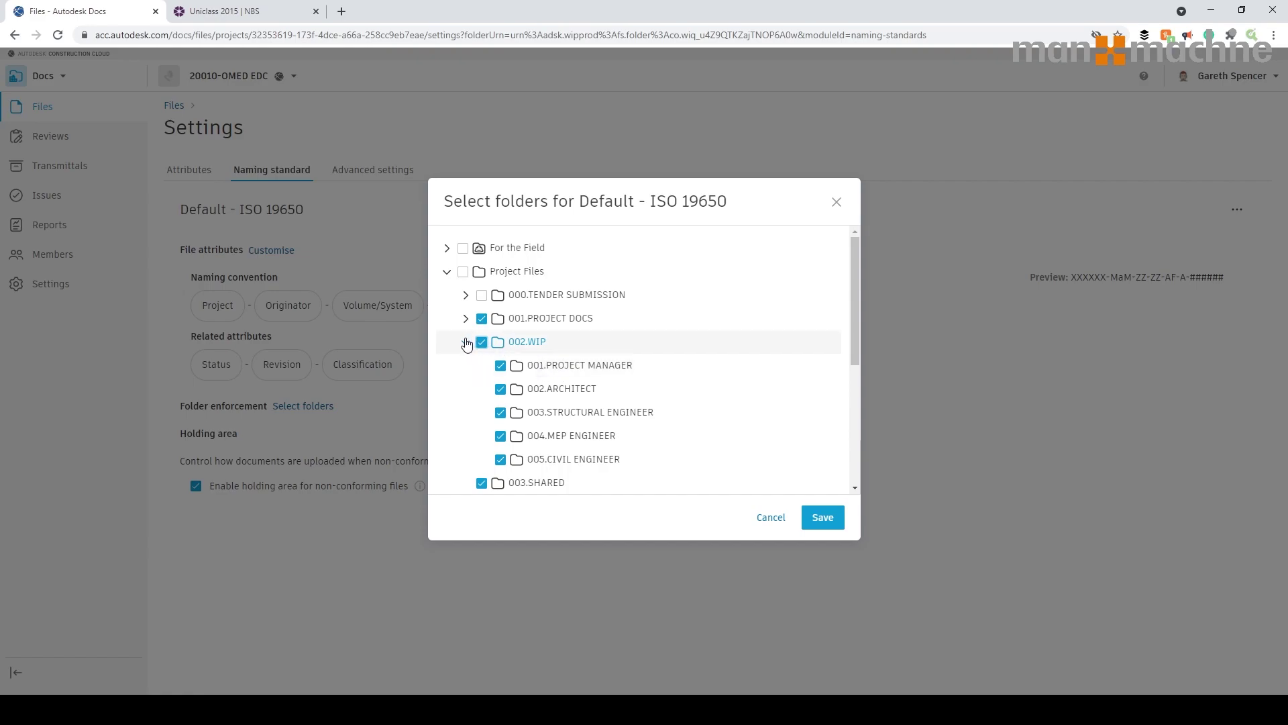
left_click(466, 343)
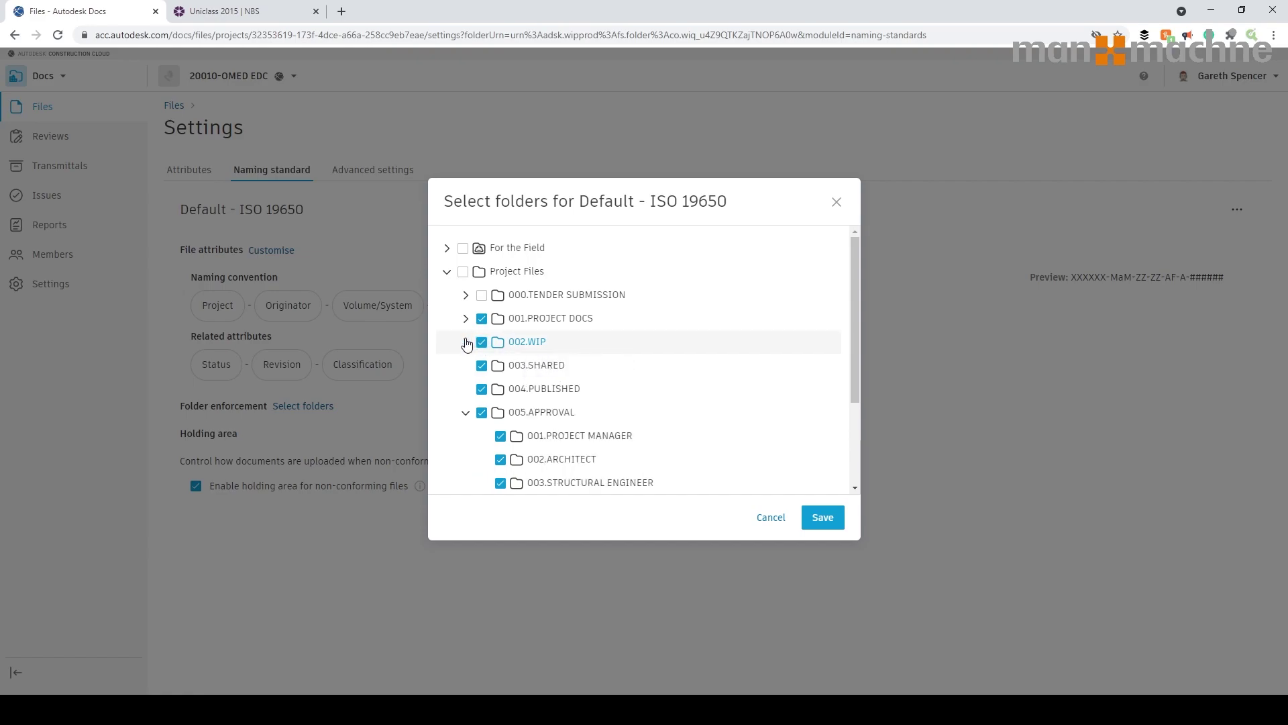
left_click(467, 413)
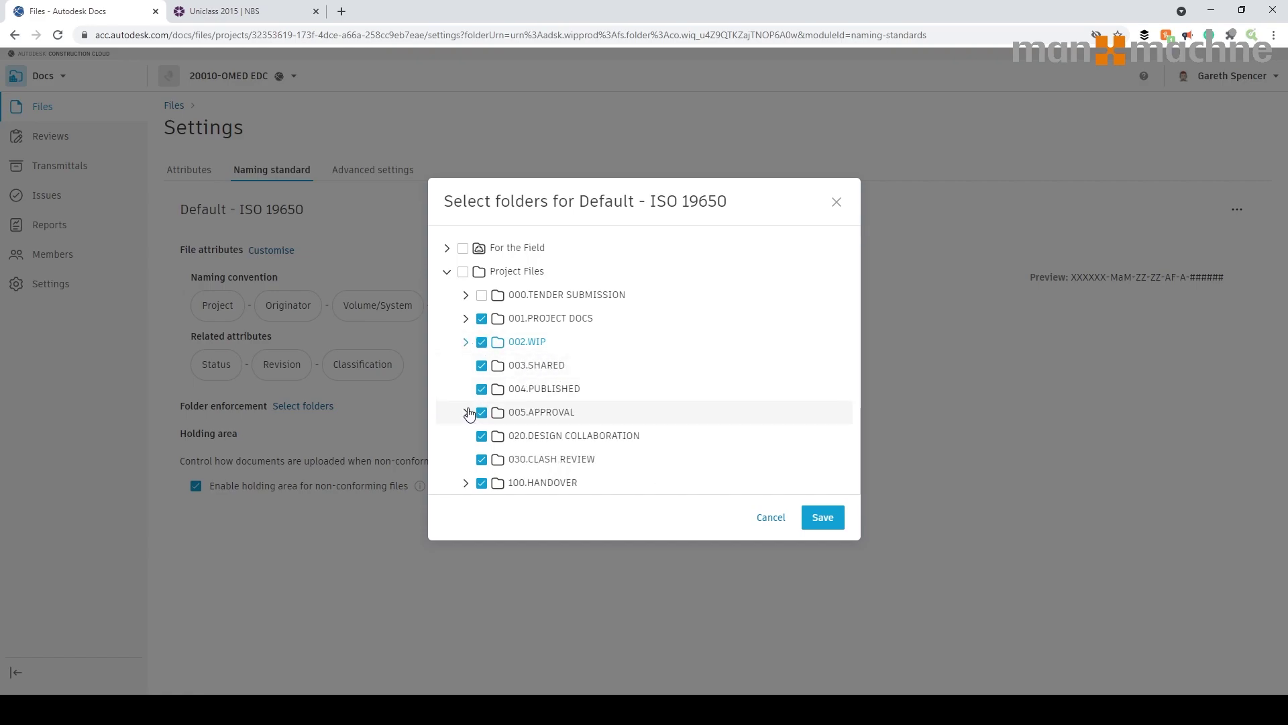
- Try including 000.TENDER SUBMISSION and its subfolders, exclude them again, and save the folder selection for naming standard enforcement
left_click(466, 296)
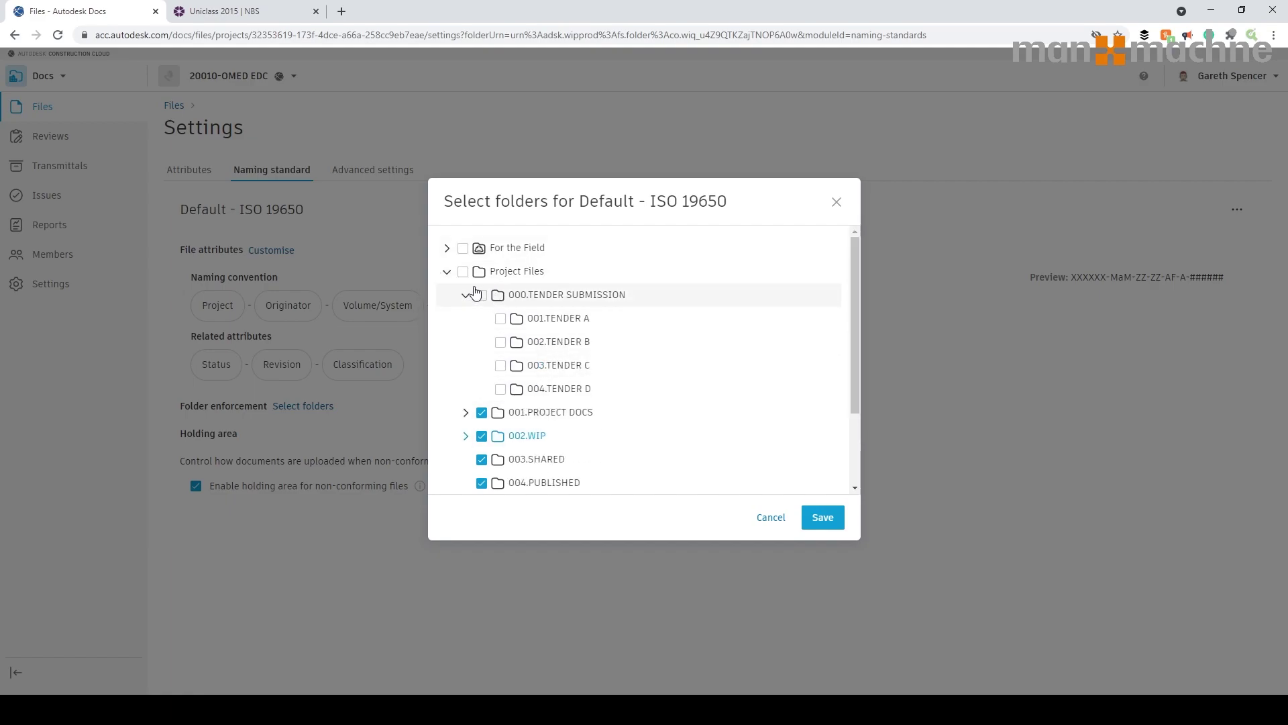
left_click(481, 296)
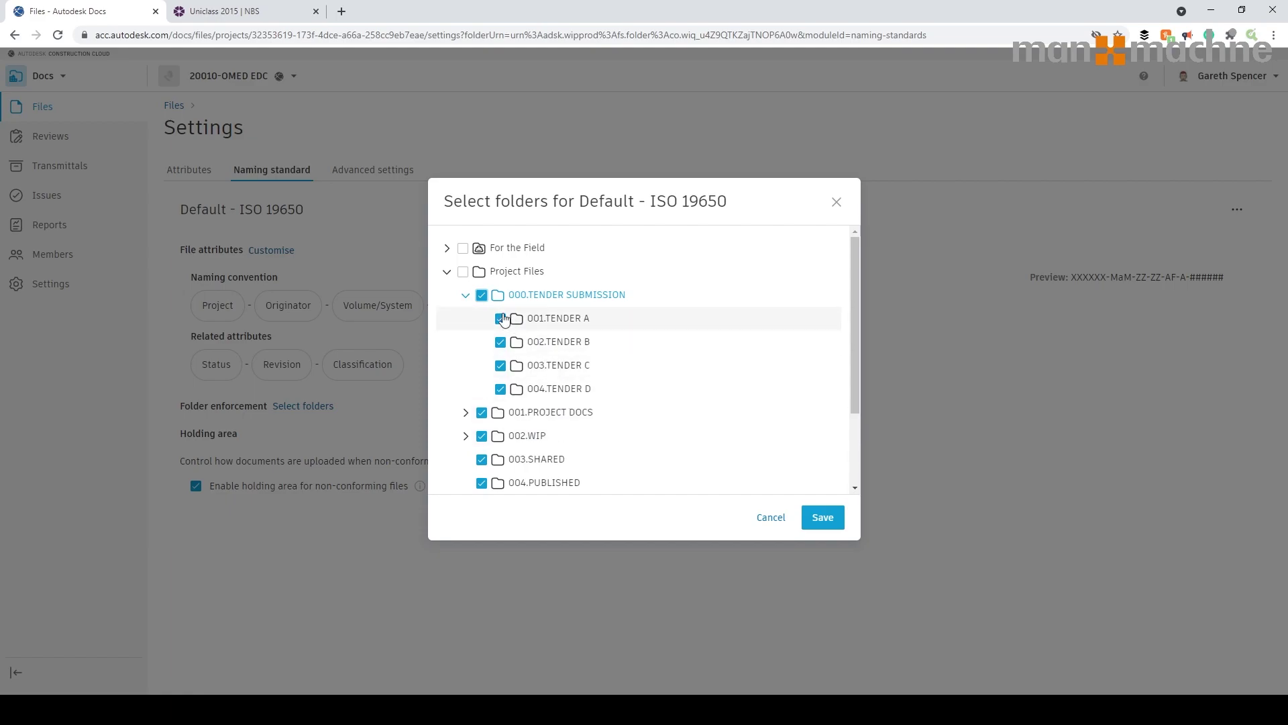
left_click(481, 295)
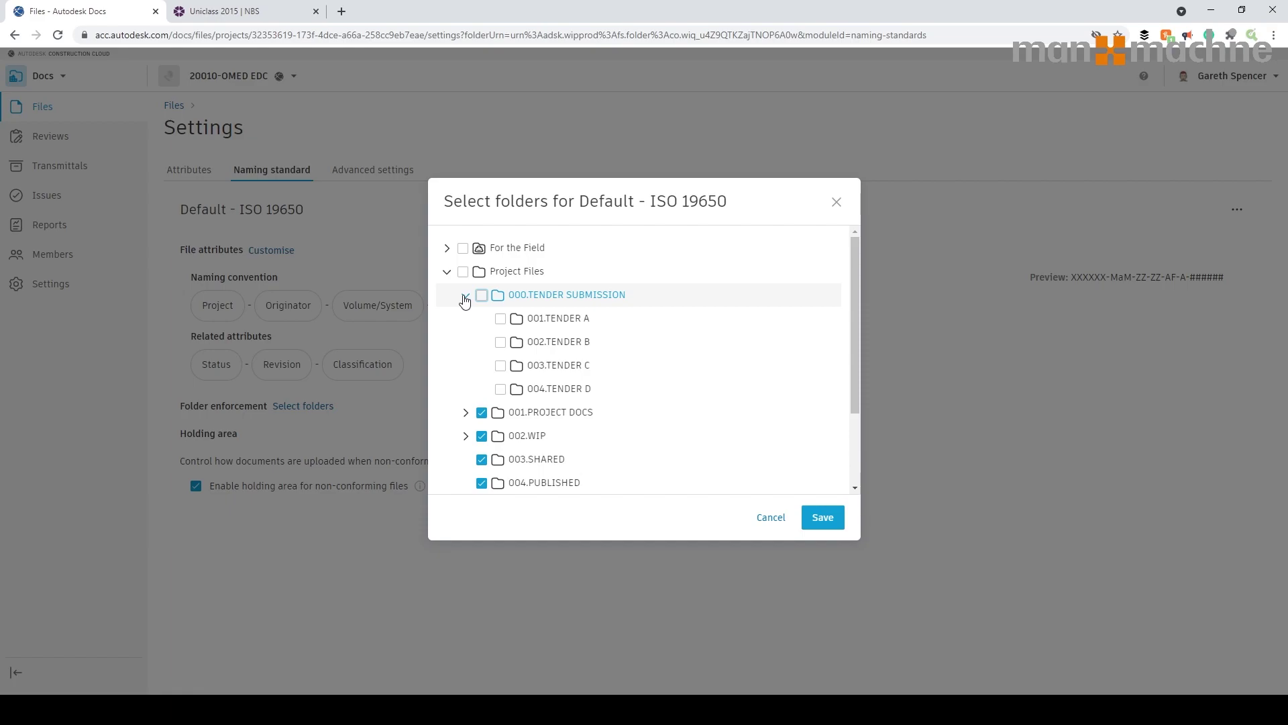
left_click(465, 297)
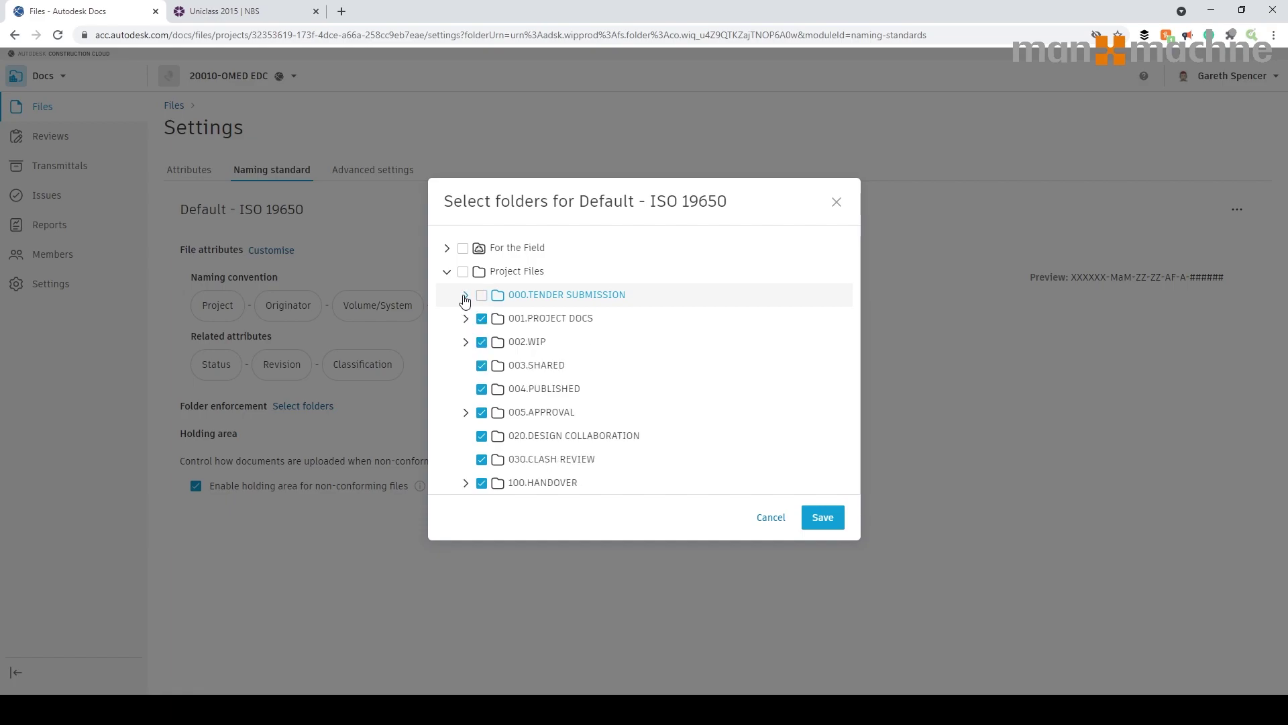
left_click(832, 527)
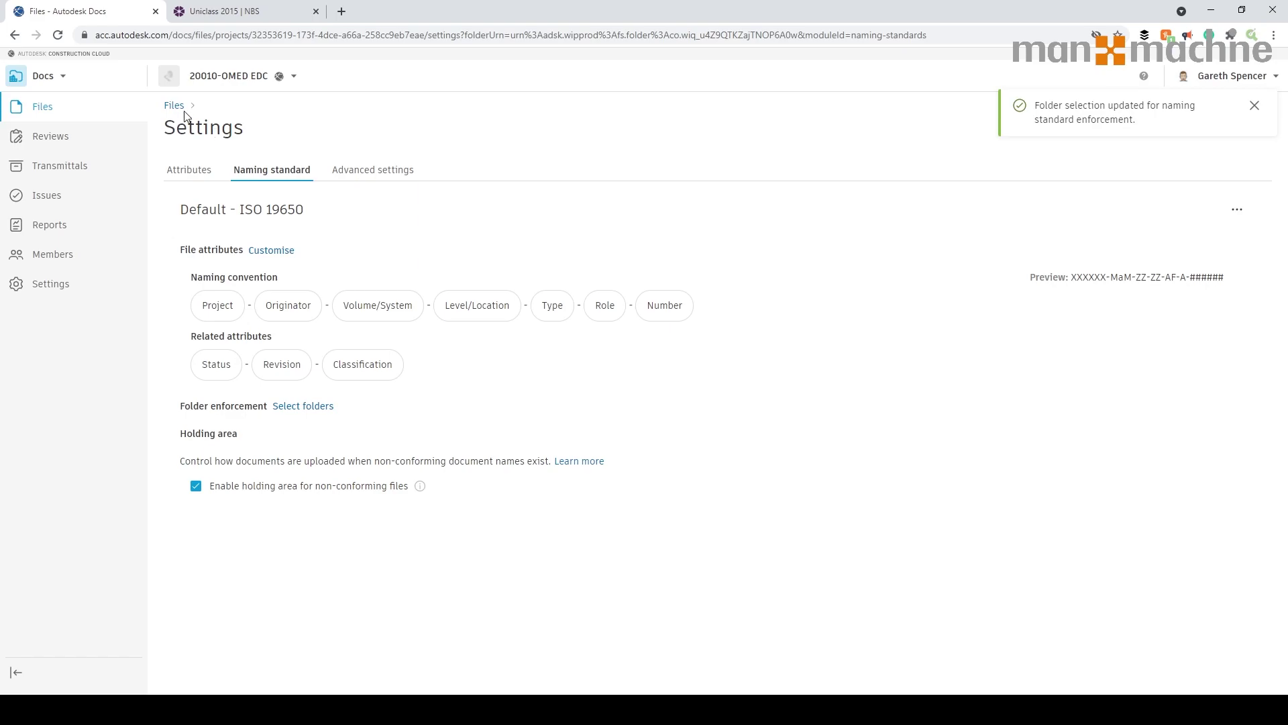
- Review the project's attribute list and add the value DYA to the Originator attribute
left_click(202, 174)
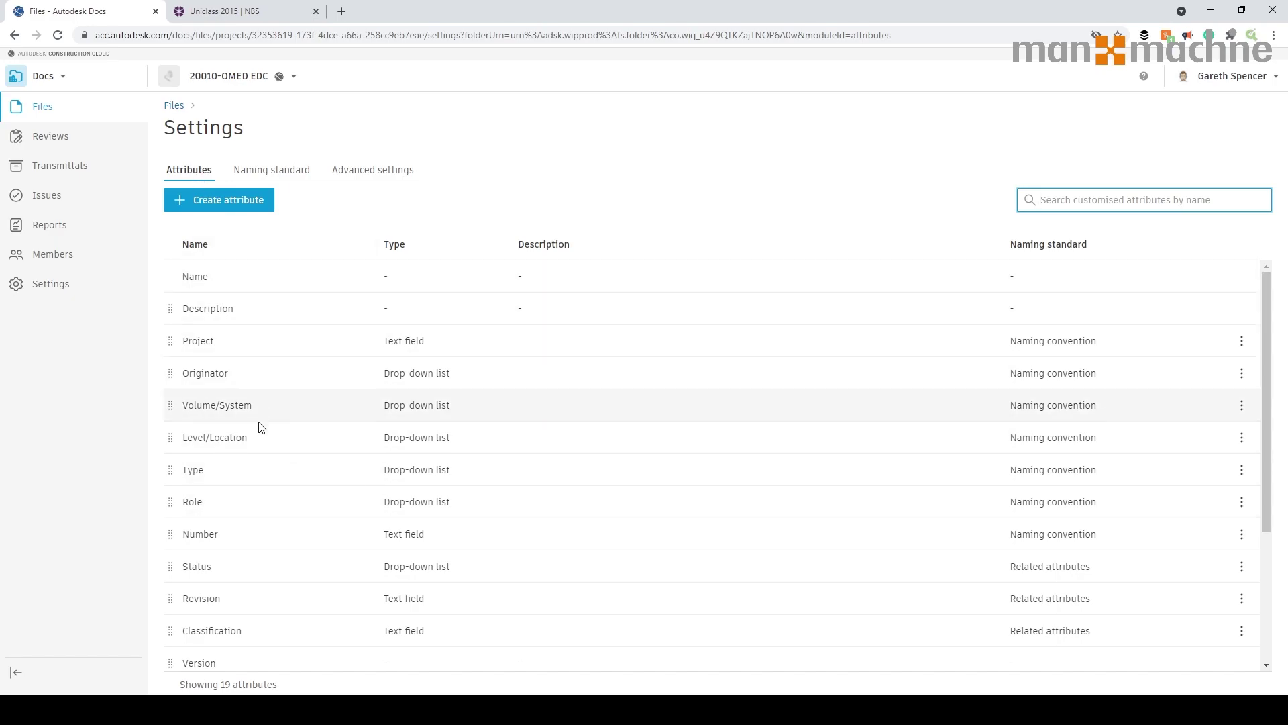
scroll(247, 655, "down", 2)
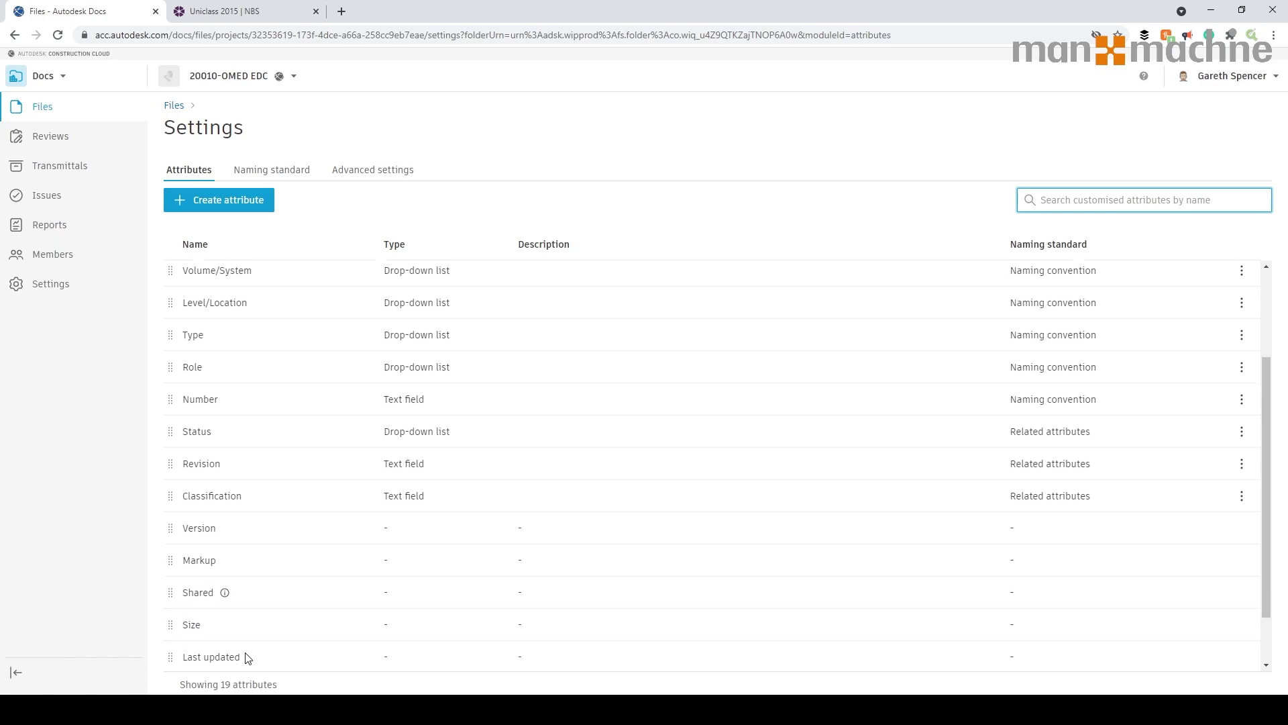
scroll(247, 655, "down", 1)
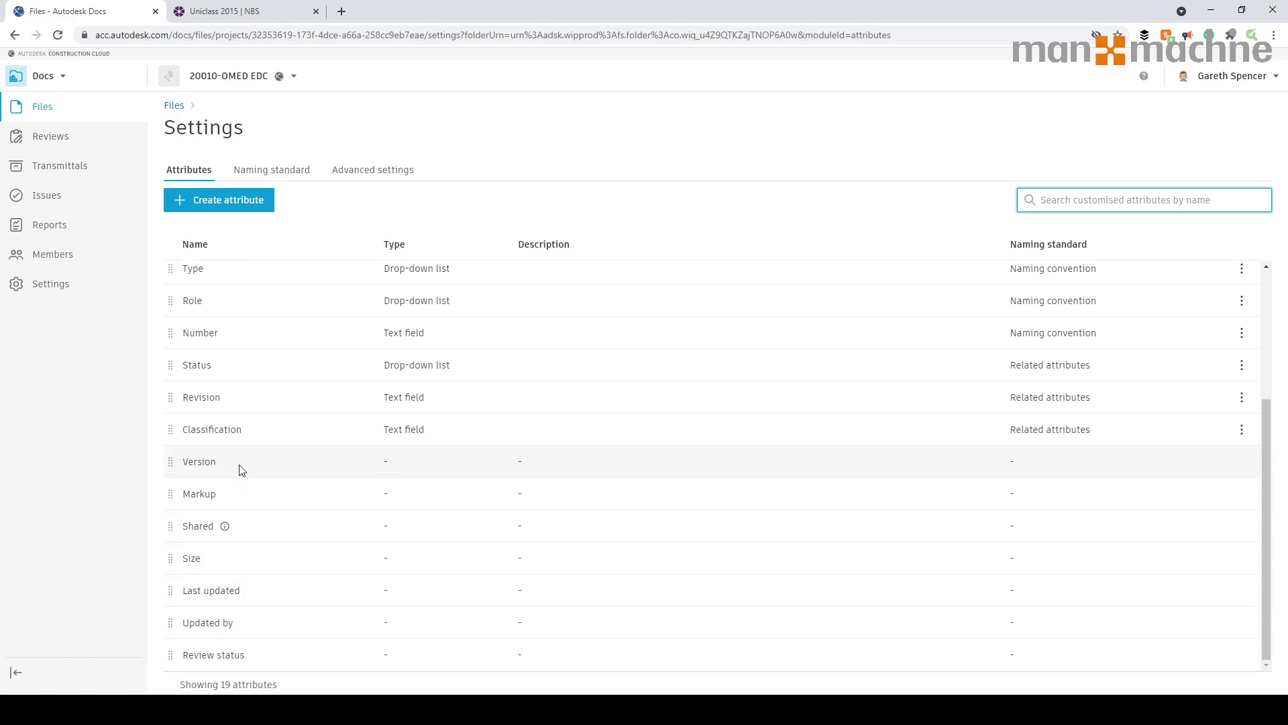
scroll(242, 469, "up", 3)
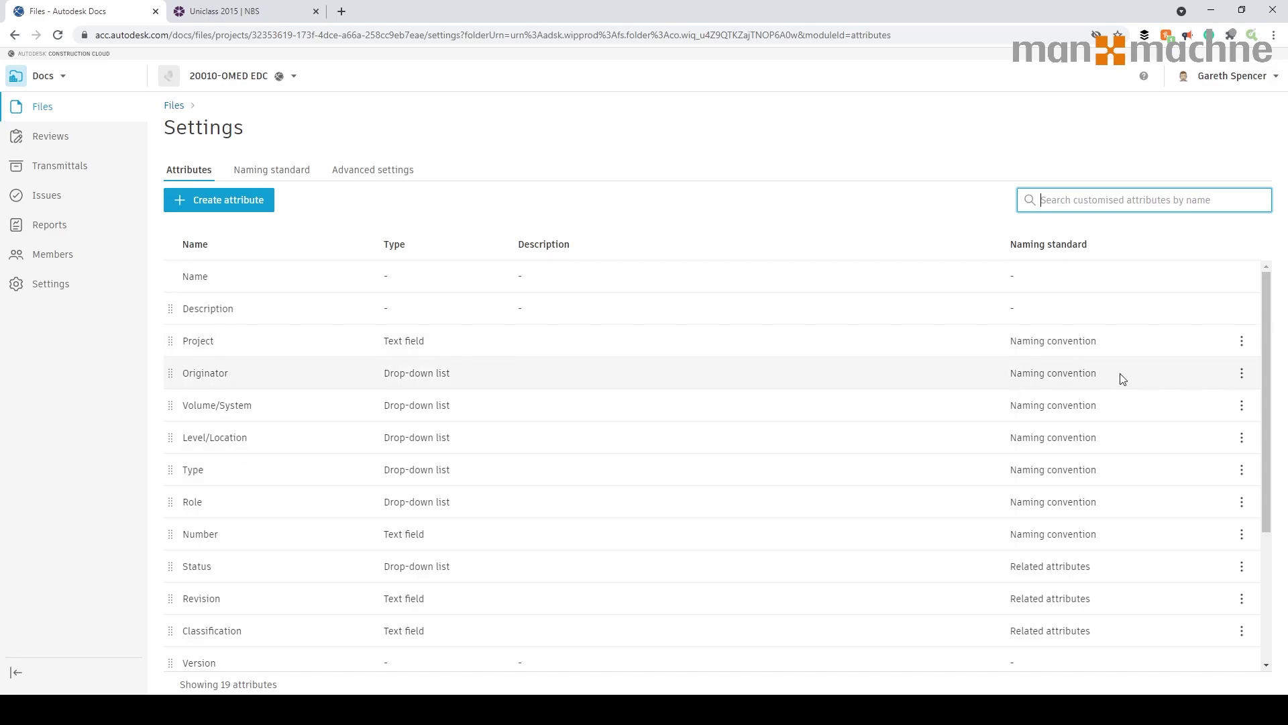
left_click(1242, 379)
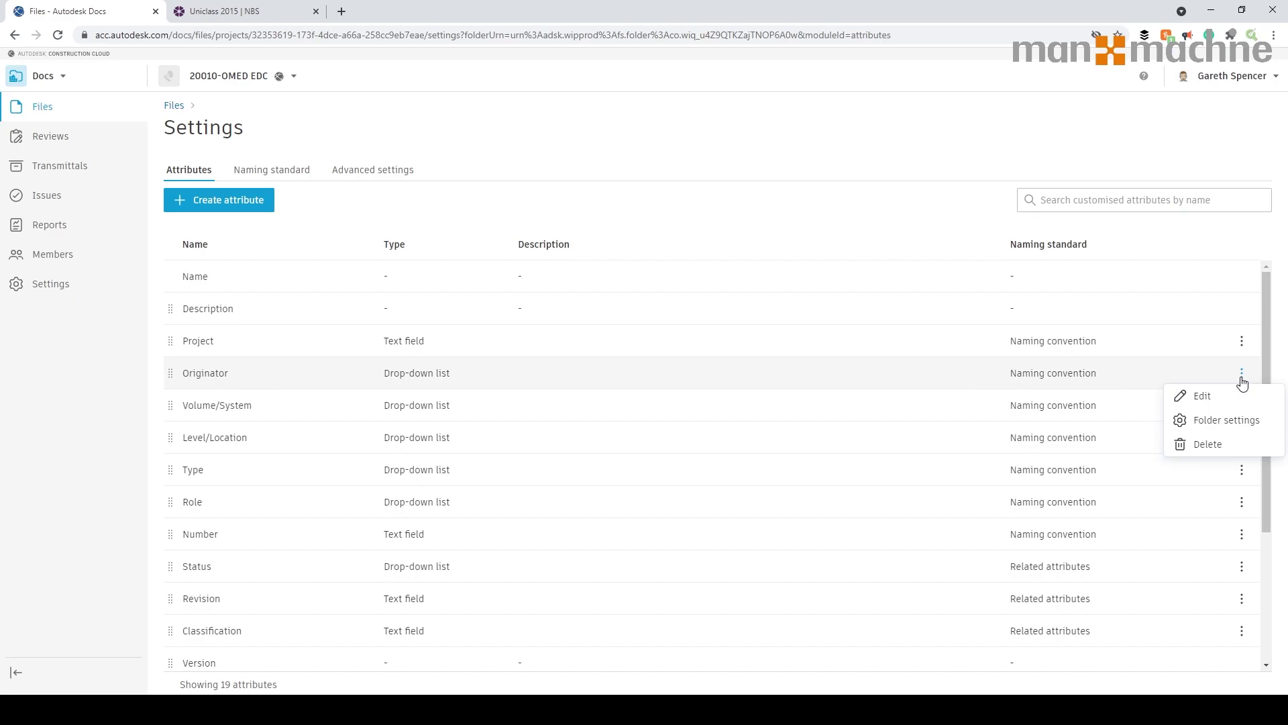
left_click(1224, 402)
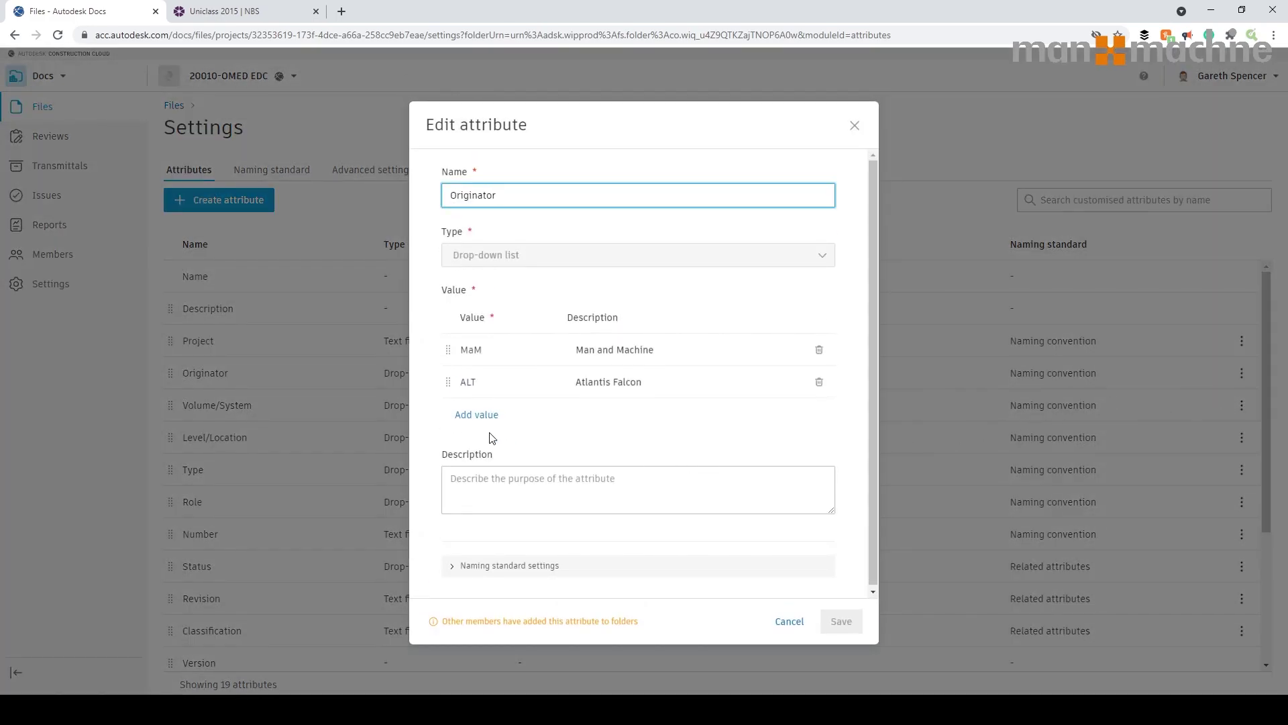
left_click(474, 416)
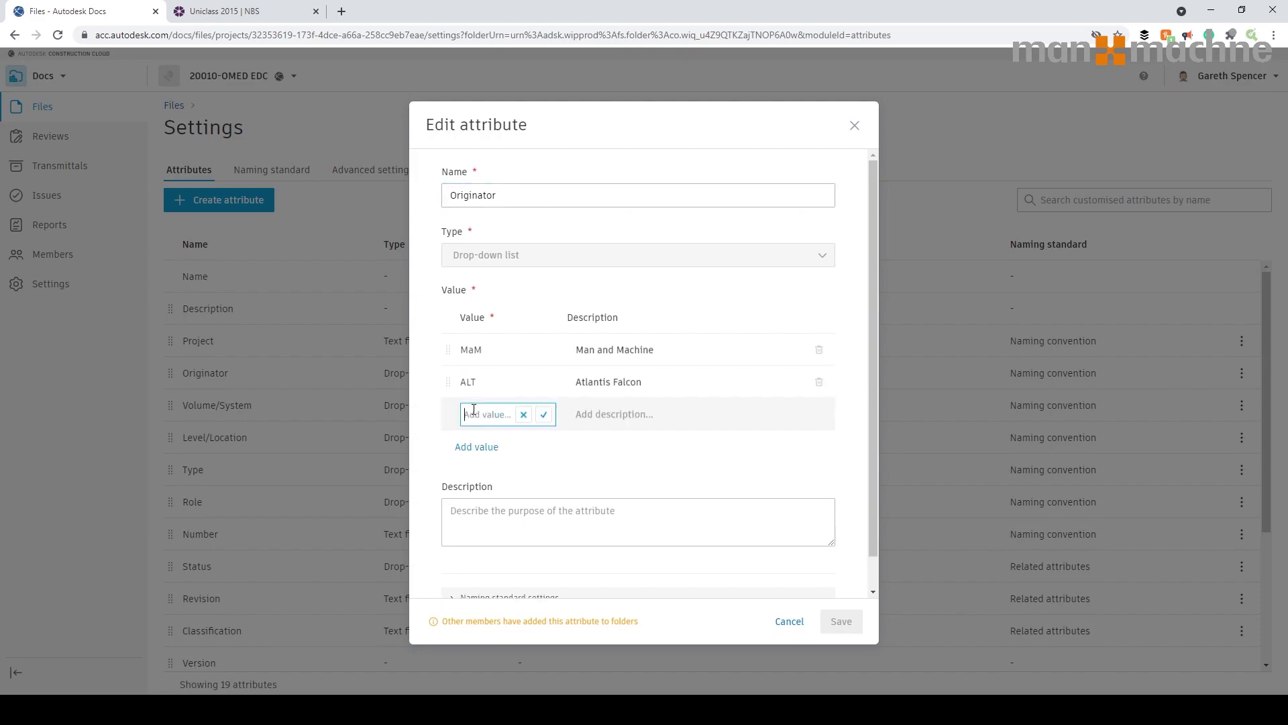
type("DYA")
key("Return")
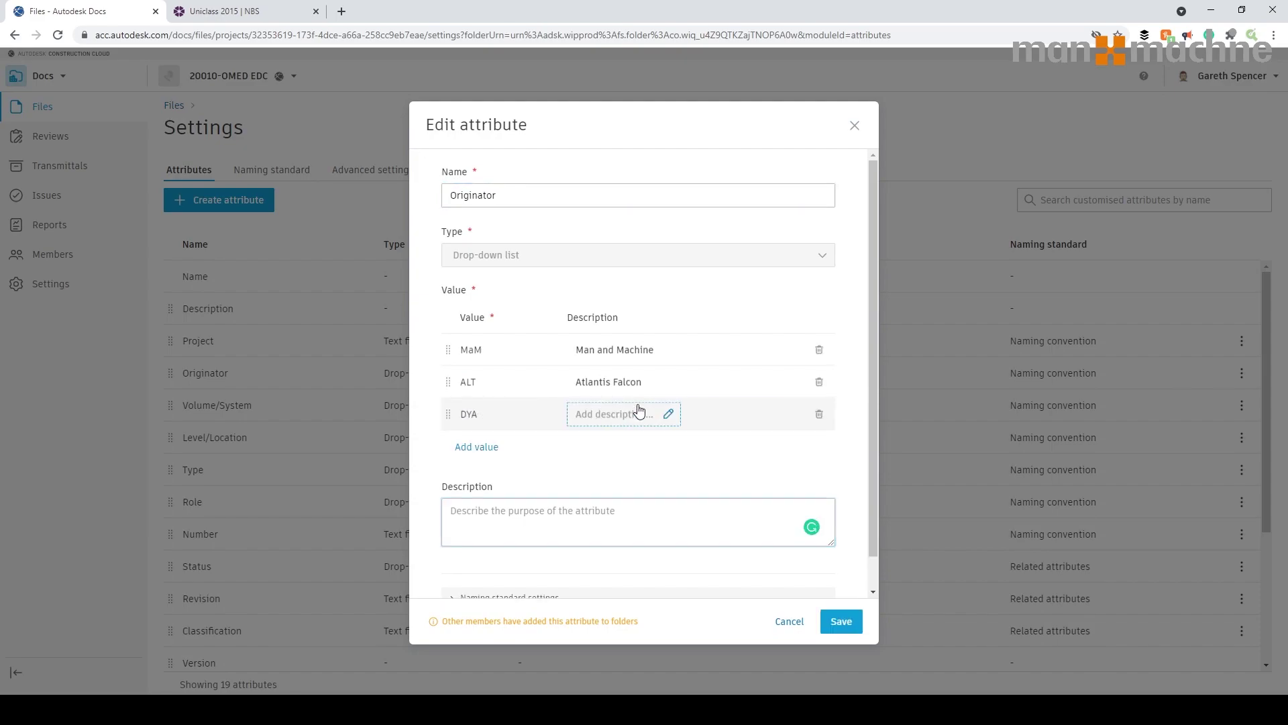
- Describe the DYA value as Dynamic AI and save the Originator attribute for all associated folders
left_click(657, 413)
type("Dy")
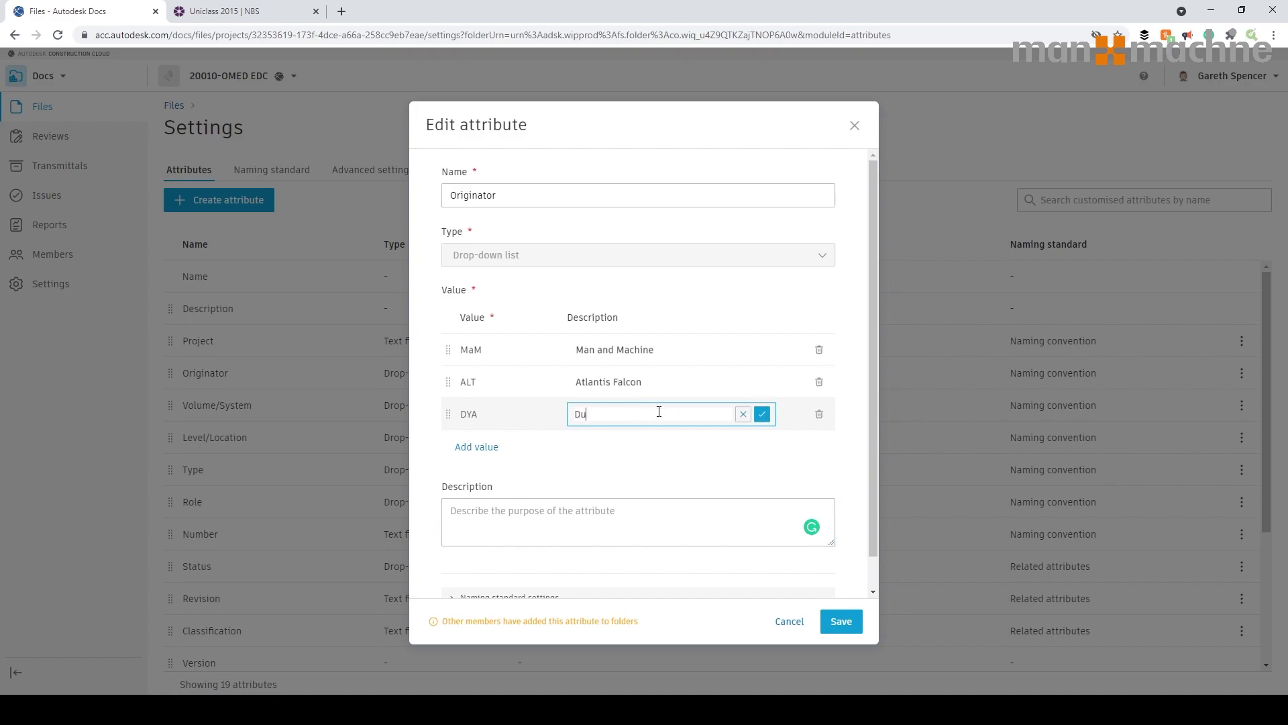
key("BackSpace")
type("ynamic AI")
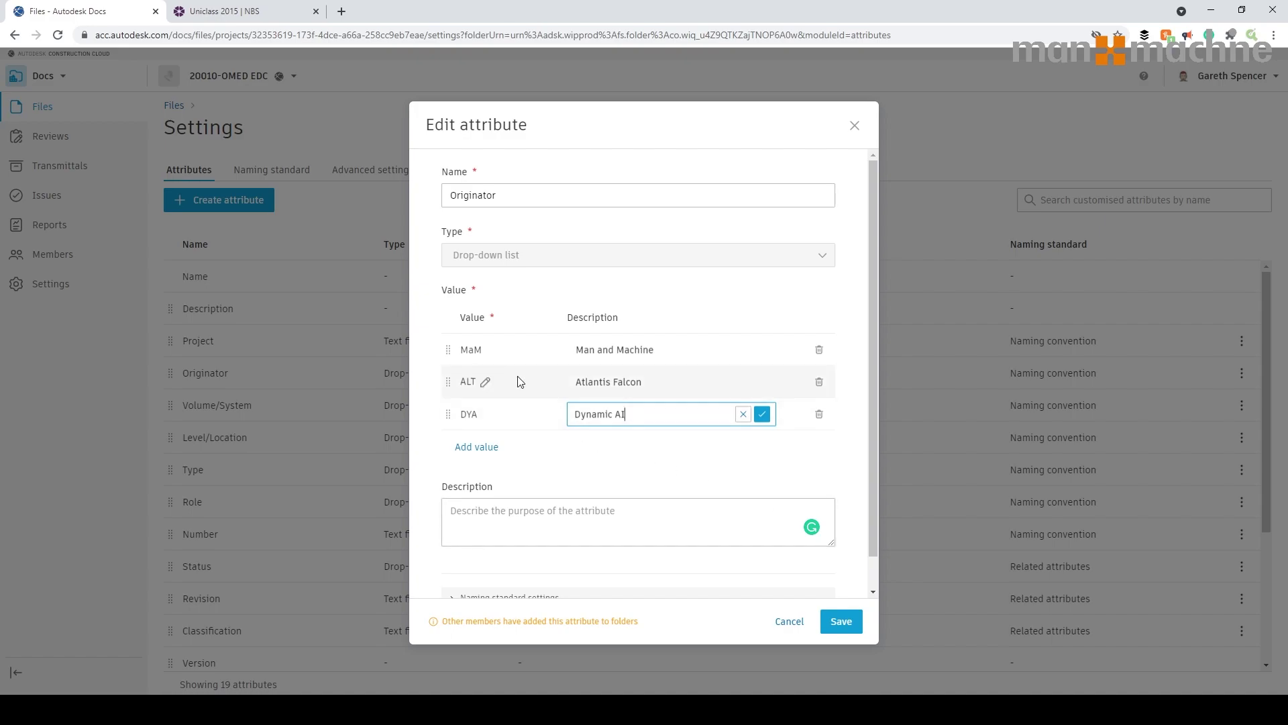
left_click(843, 623)
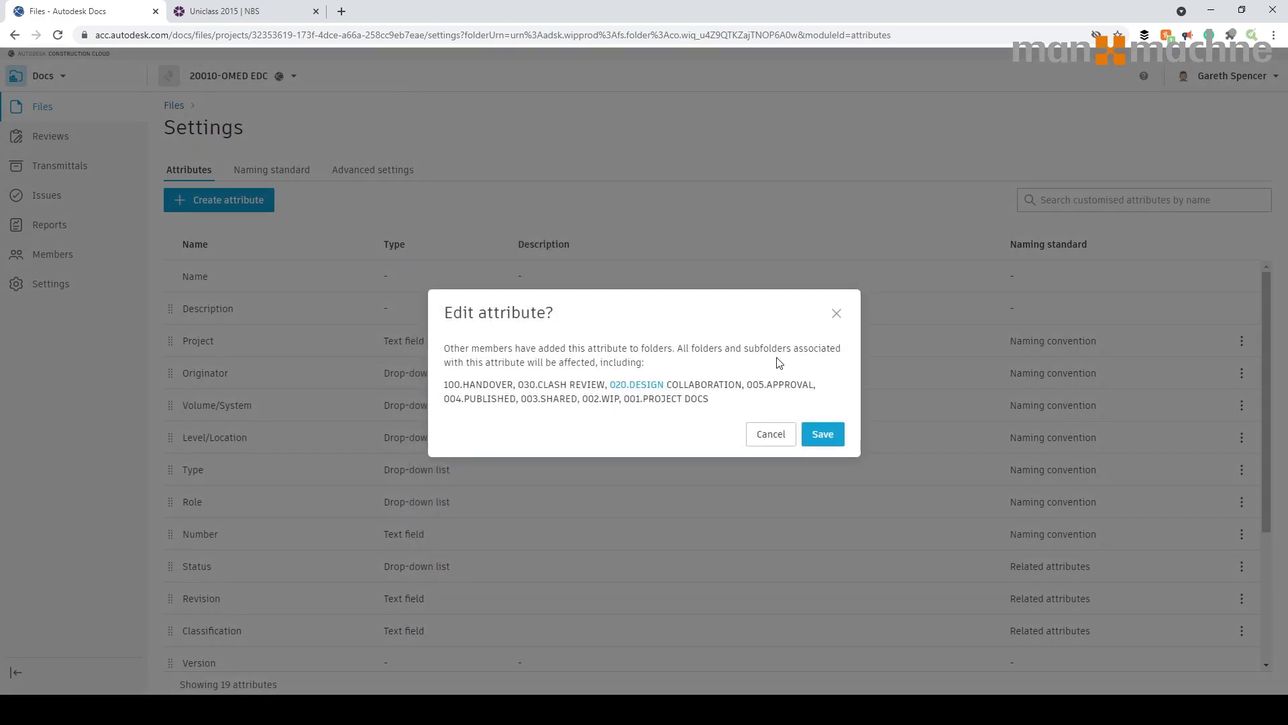
left_click(823, 436)
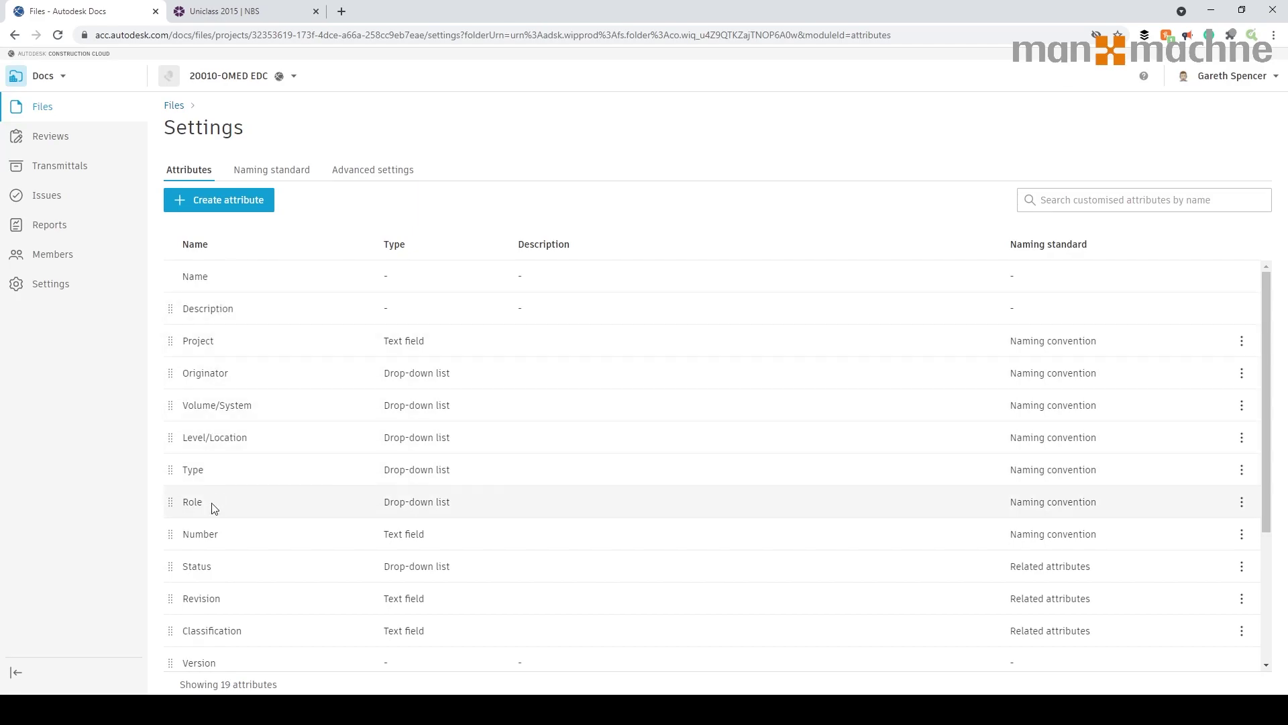
- Return to the project files and examine which folders carry the naming standard, checking 000.TENDER SUBMISSION, 002.WIP and the 005.APPROVAL subfolders
left_click(174, 106)
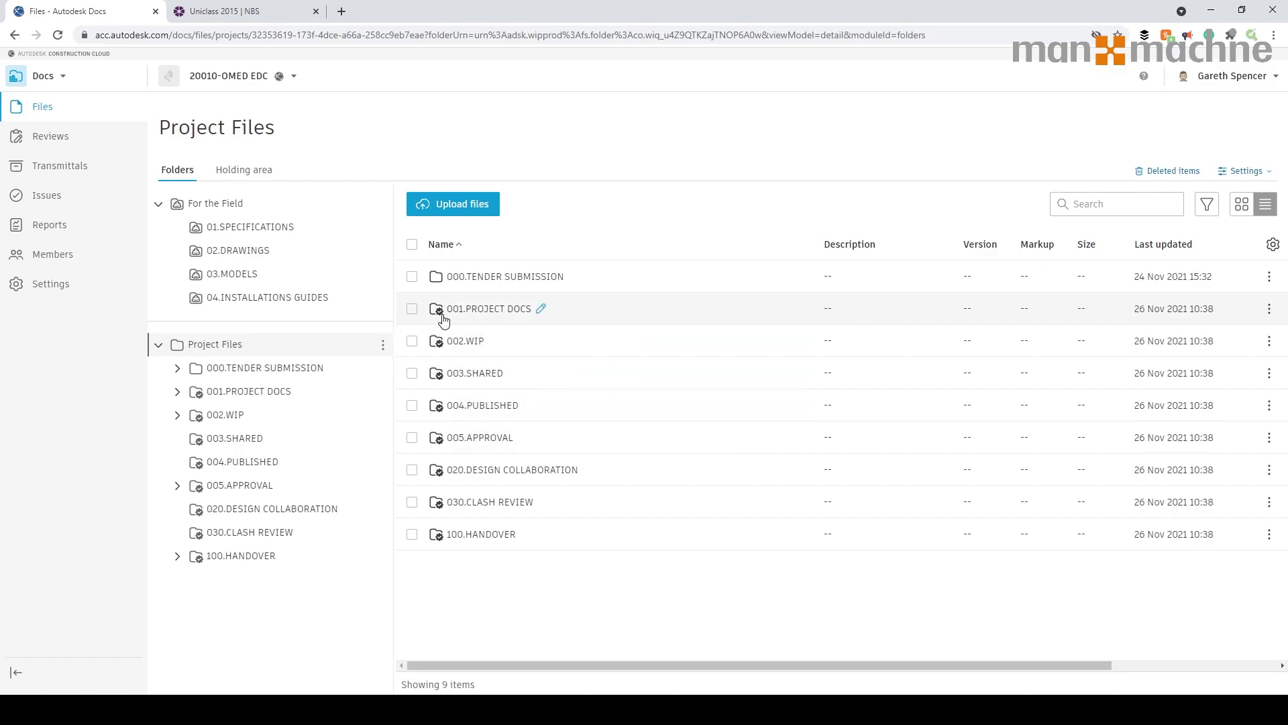
left_click(463, 280)
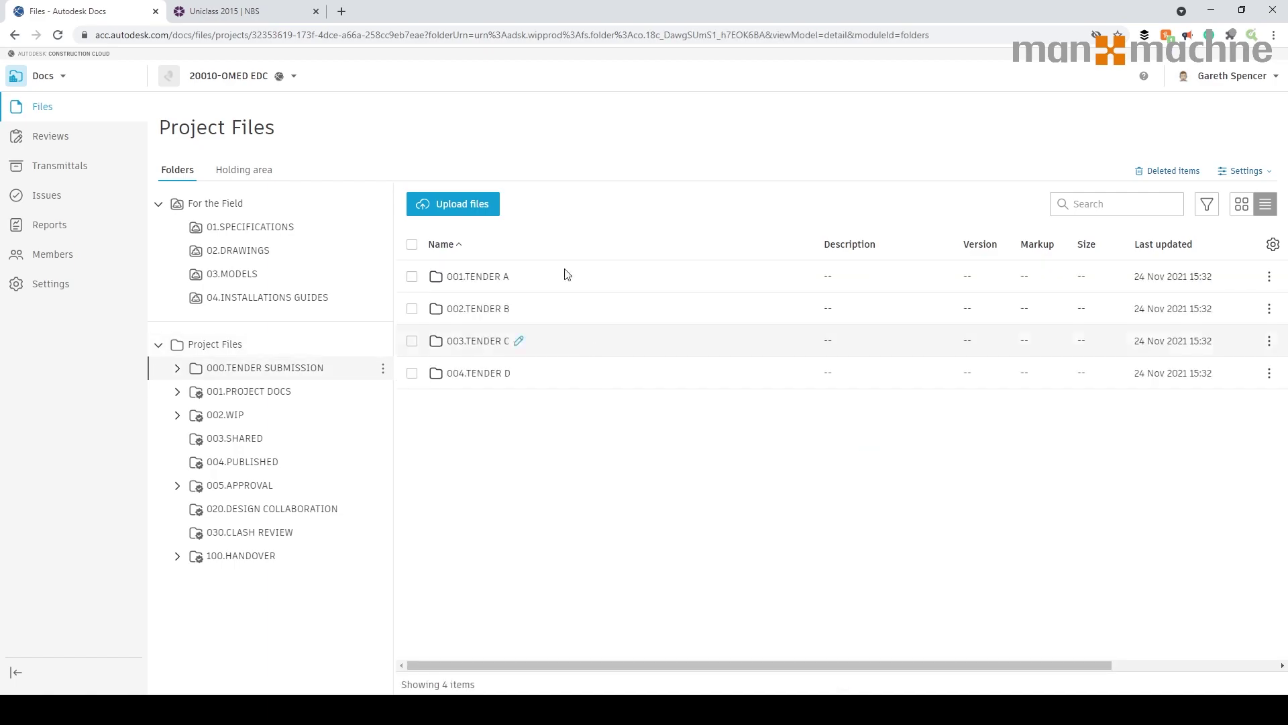
left_click(235, 416)
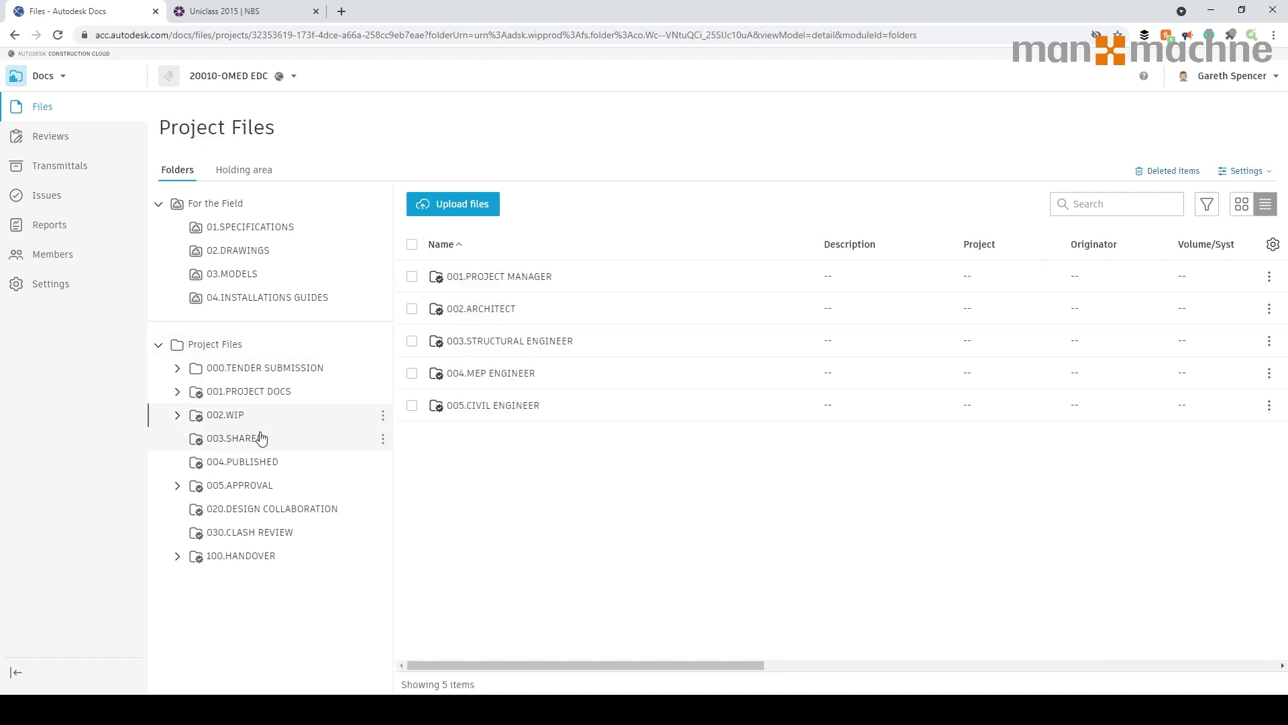
left_click(177, 486)
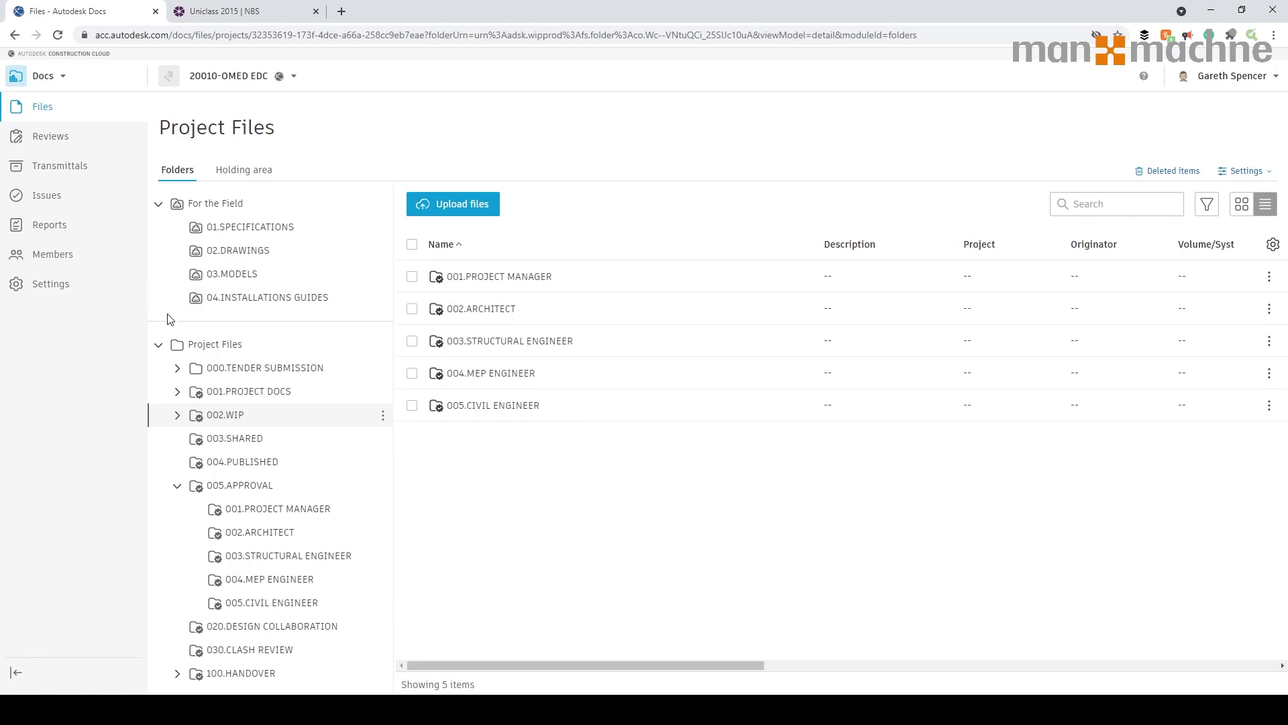
- Open 001.PROJECT DOCS > 1.1.BRIEFING DOCS and add the PDF 20001-MaM-XX-XX-IE-K-0001_OIR from the computer for upload
left_click(178, 394)
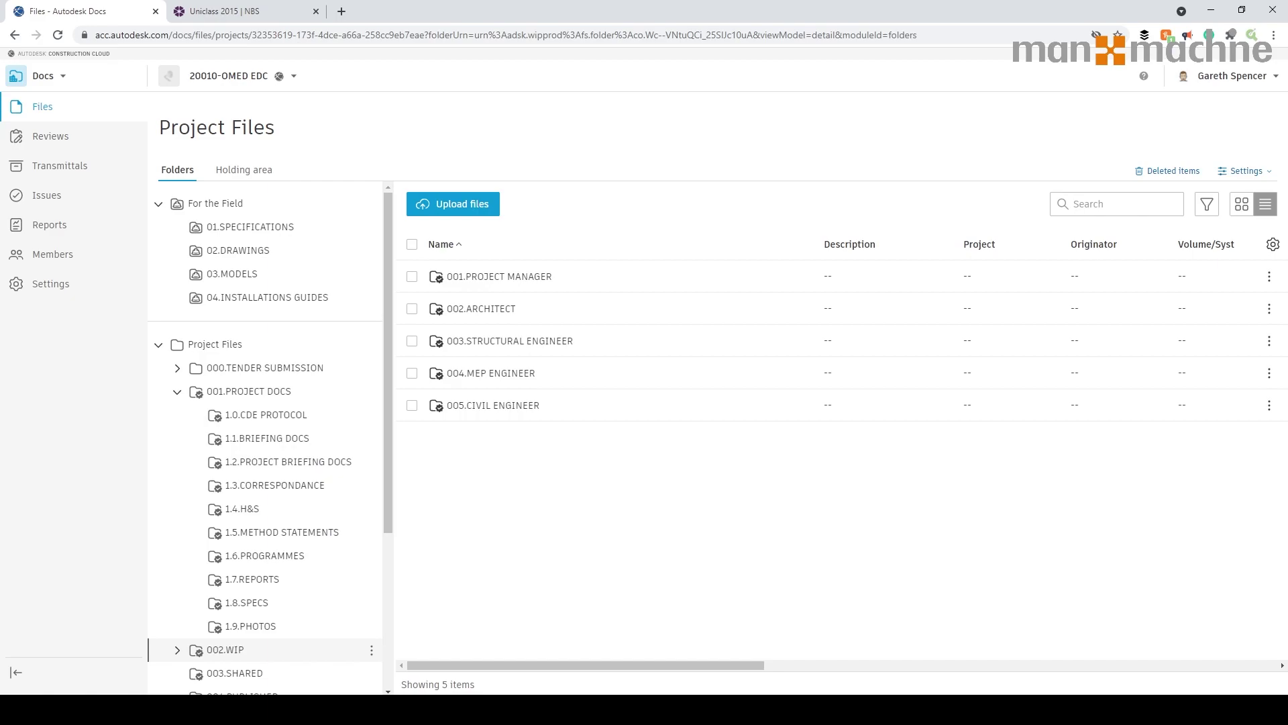
left_click(301, 395)
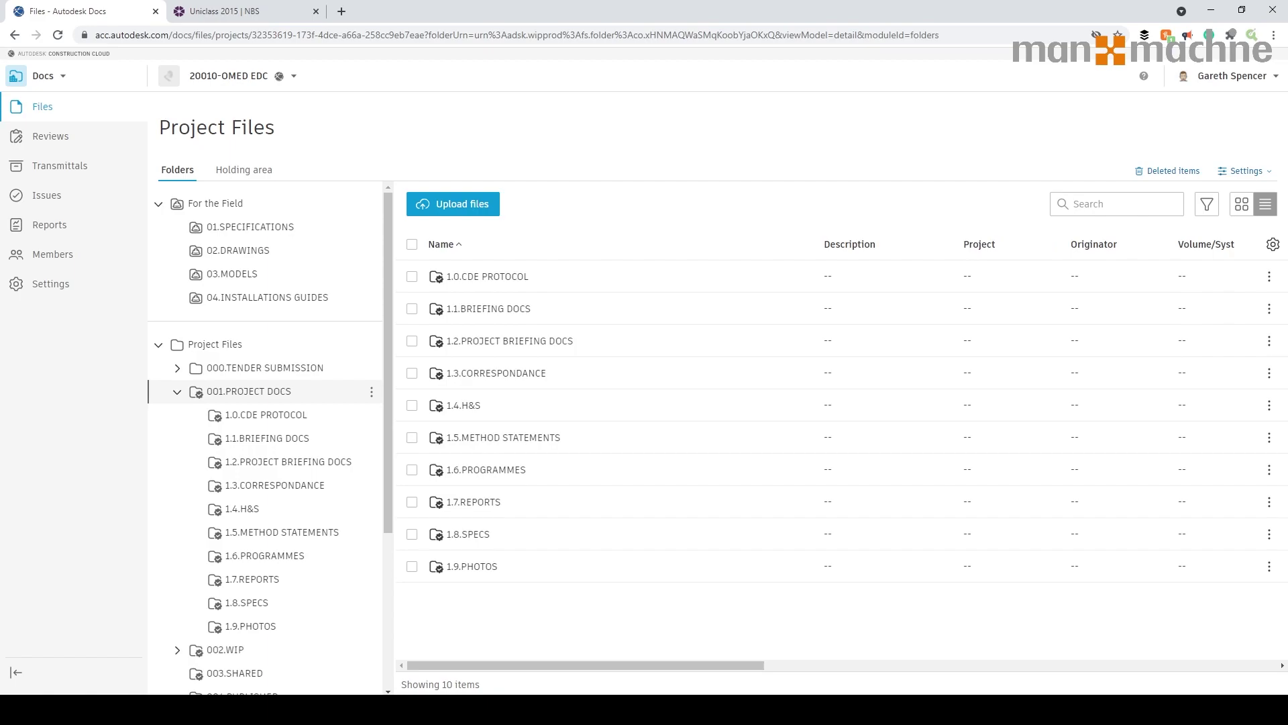
left_click_drag(429, 463, 286, 444)
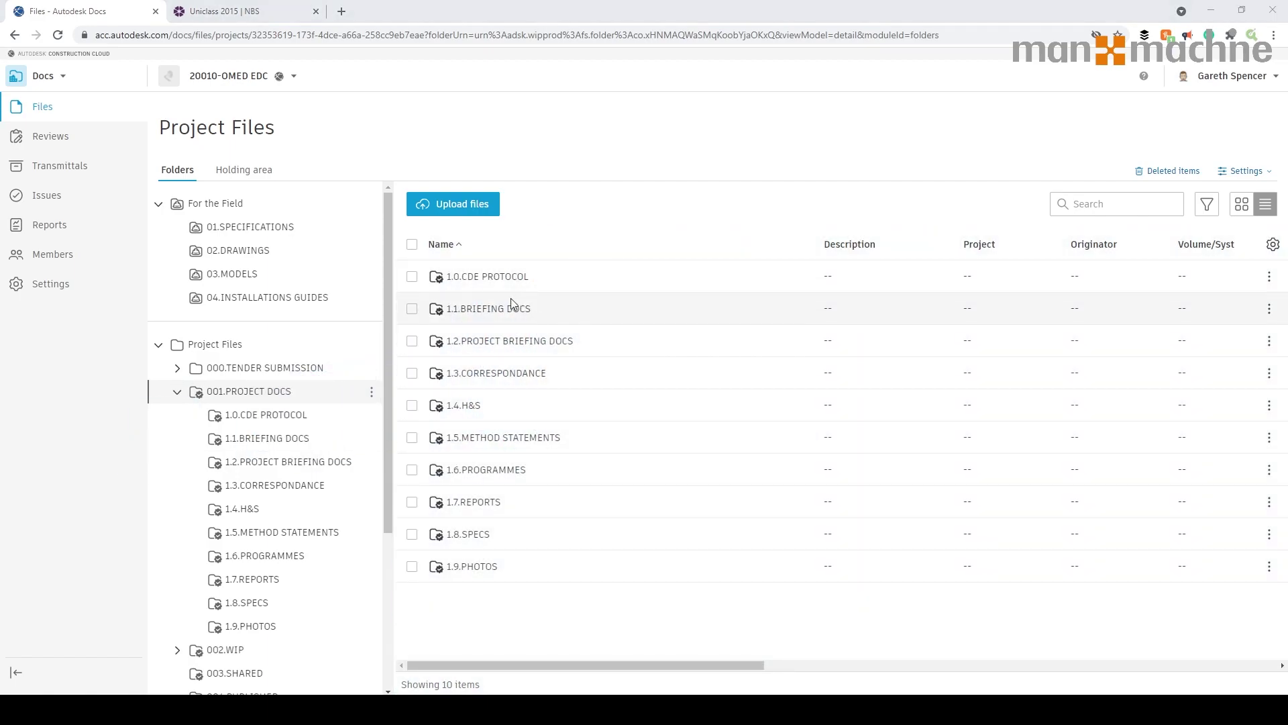
left_click(497, 310)
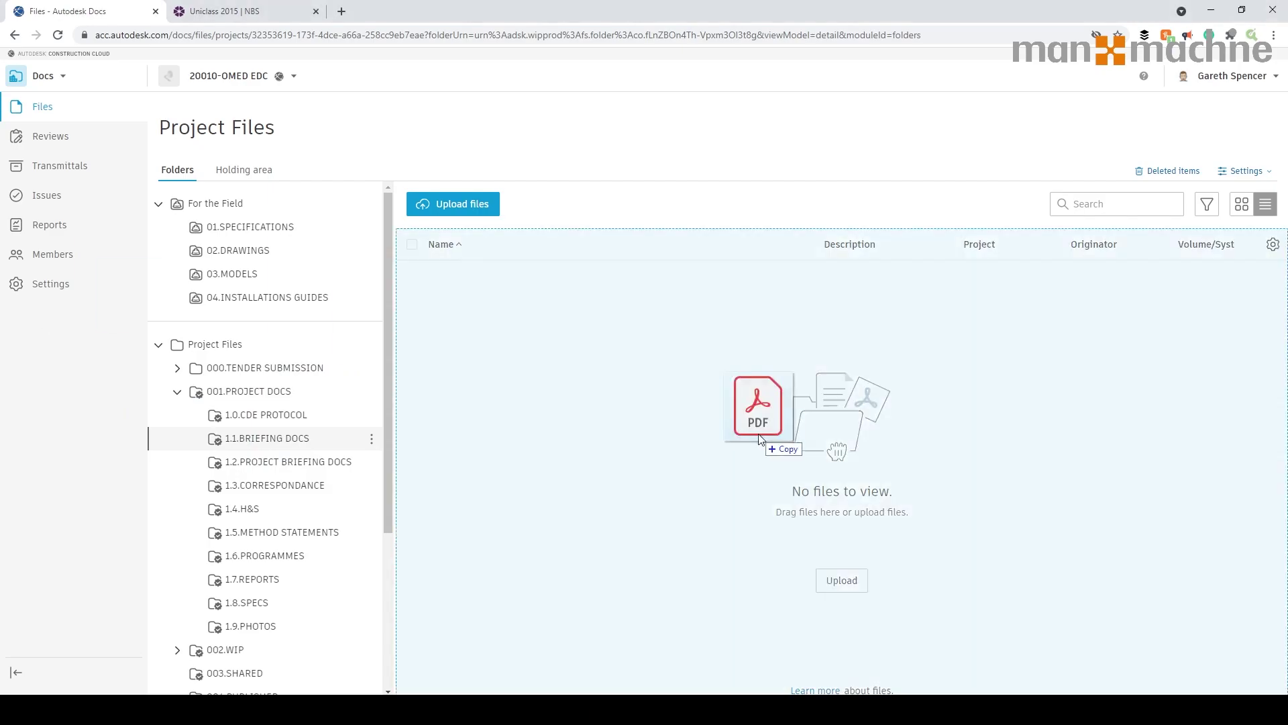
left_click_drag(753, 409, 865, 478)
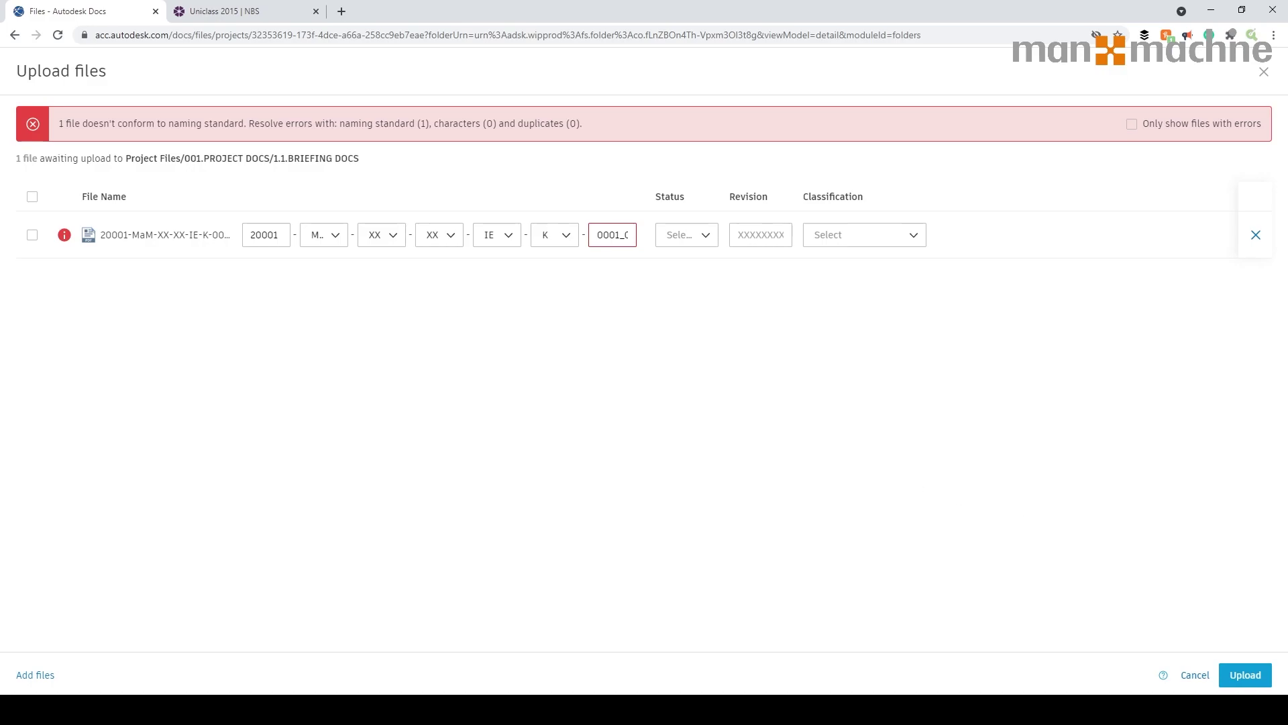
- Compare the source PDF's name in File Explorer with the pending upload's name fields and review the available Originator values
key("alt+Tab")
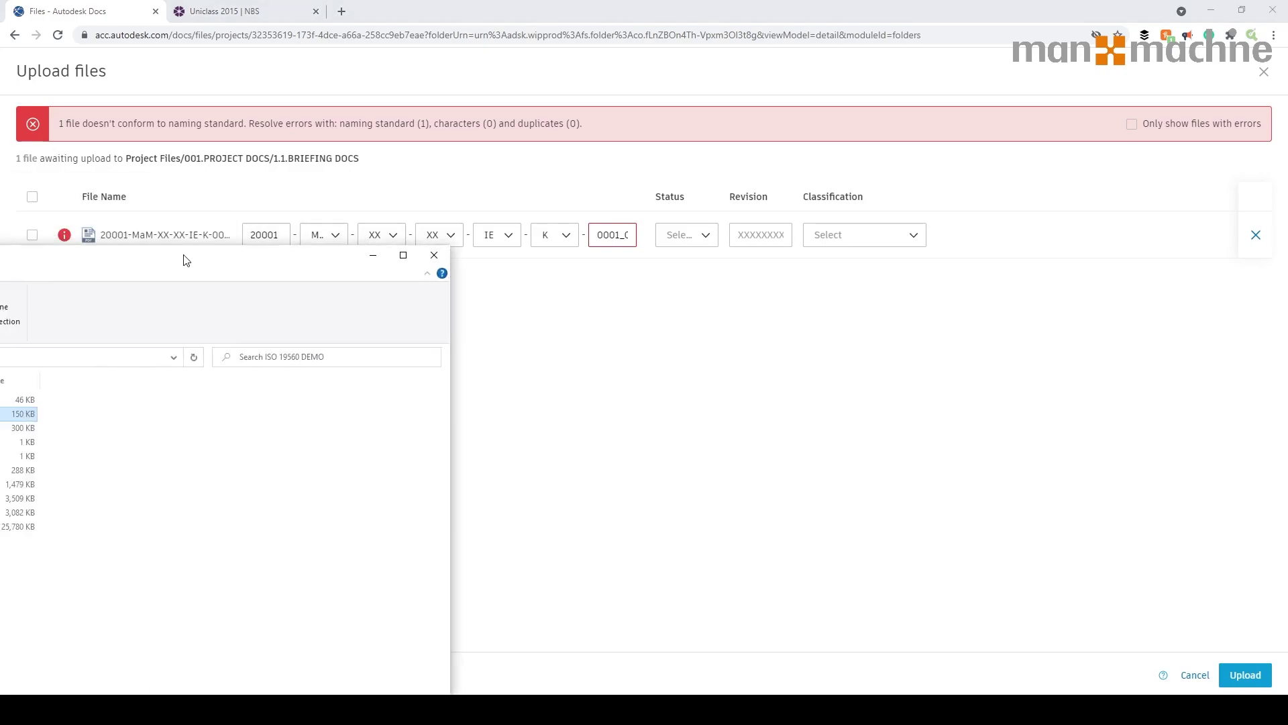
left_click_drag(181, 256, 954, 56)
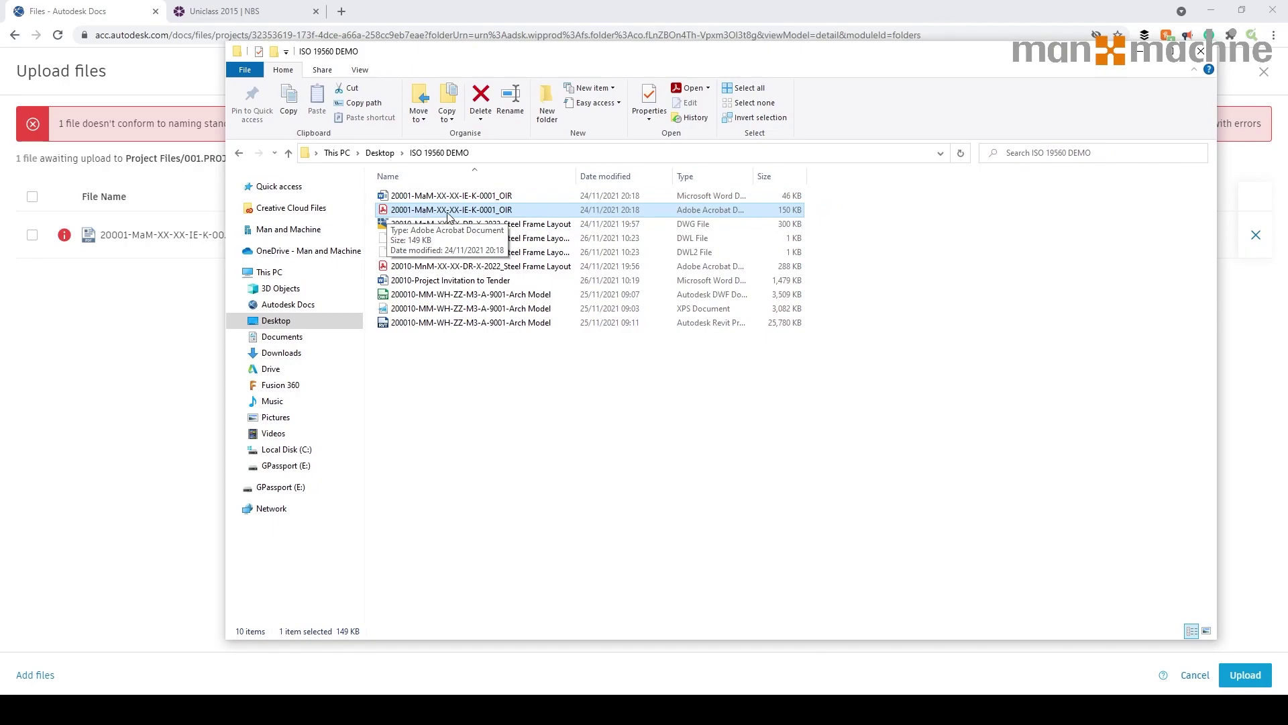
left_click_drag(683, 62, 245, 172)
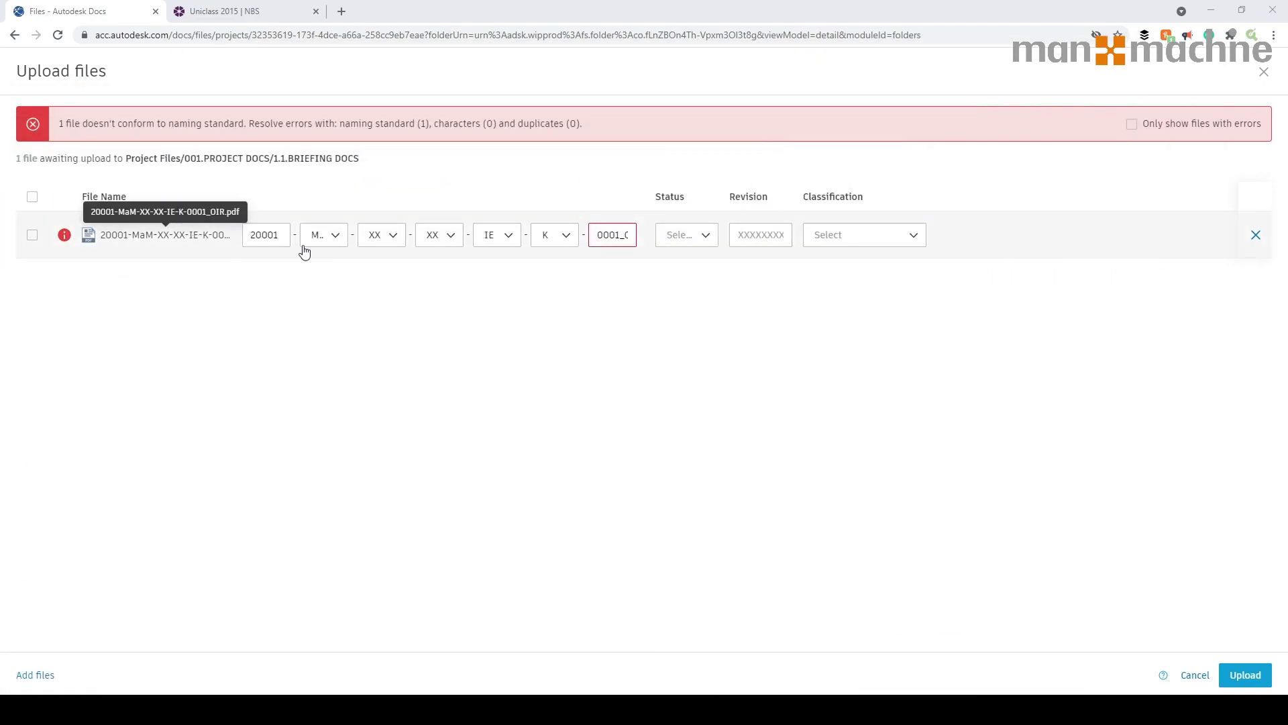
double_click(285, 238)
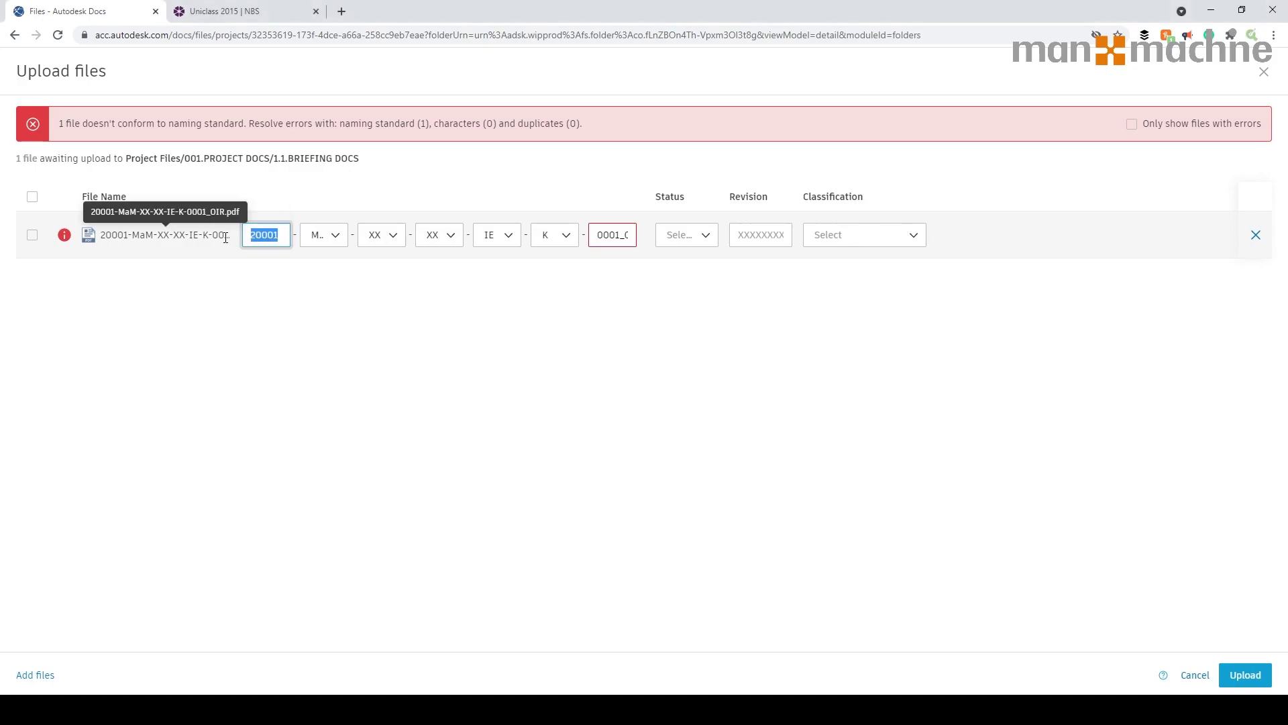
left_click(329, 242)
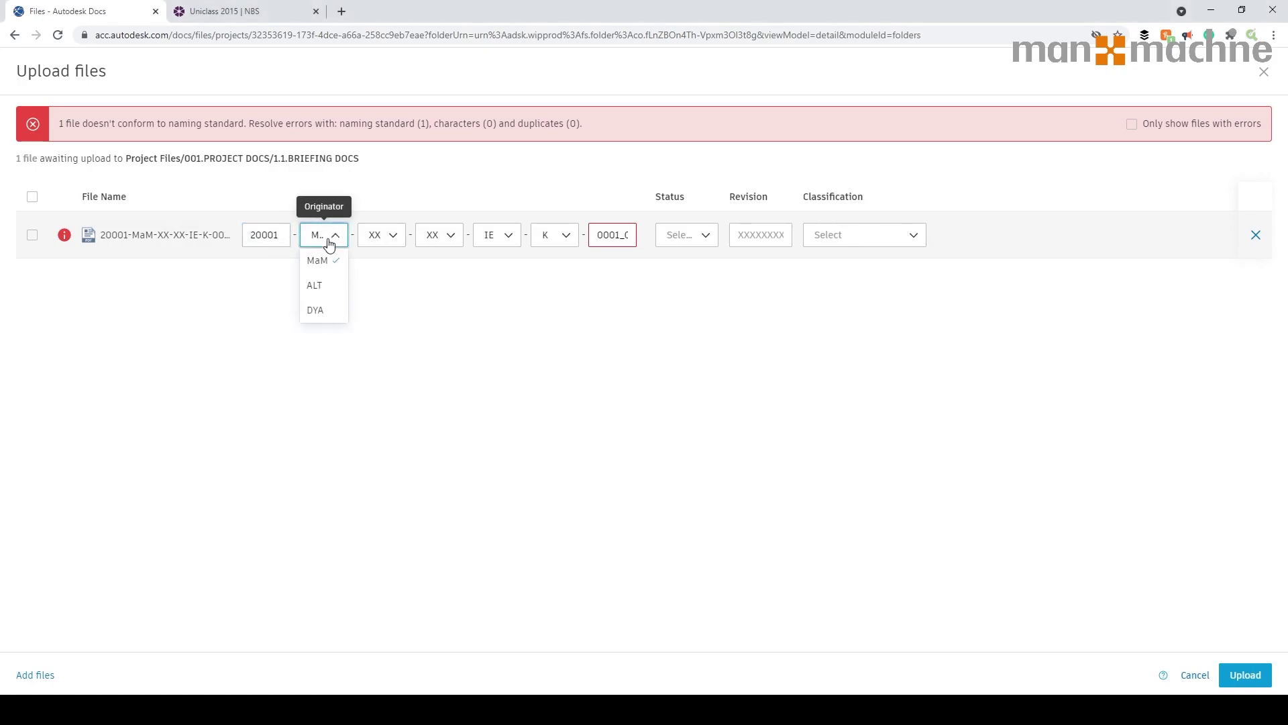
left_click(371, 236)
left_click(447, 298)
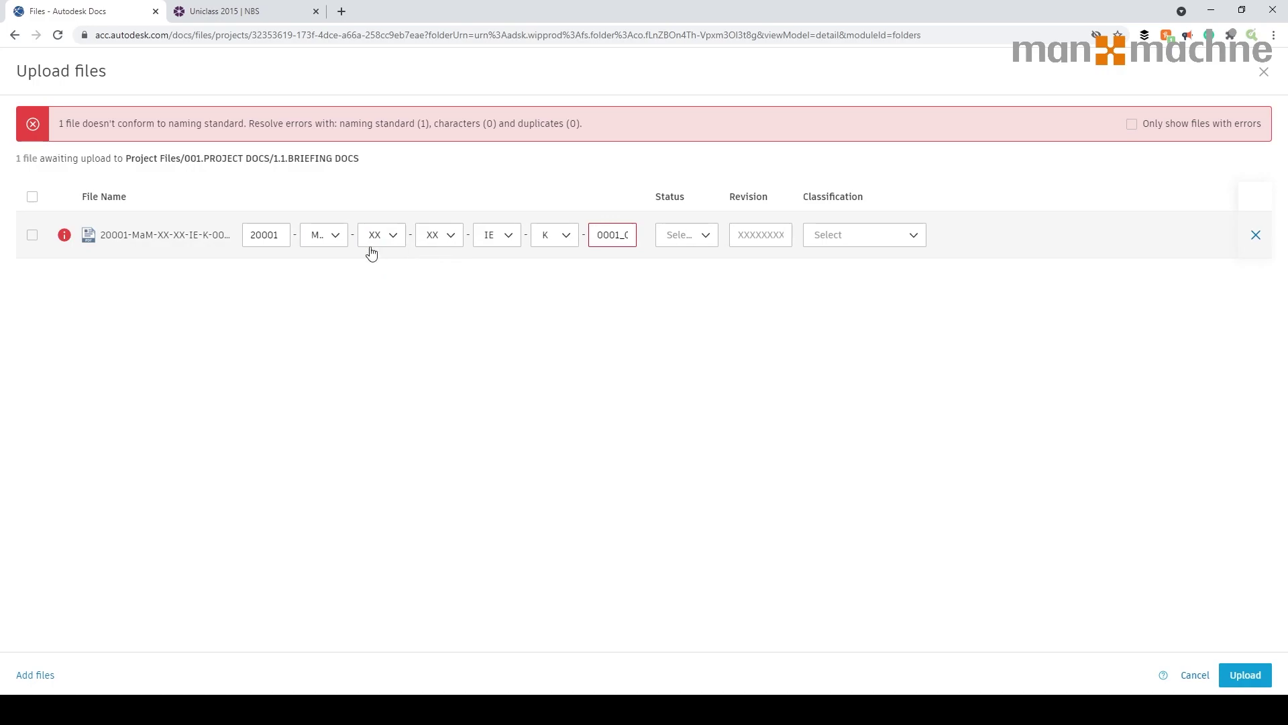
left_click(346, 244)
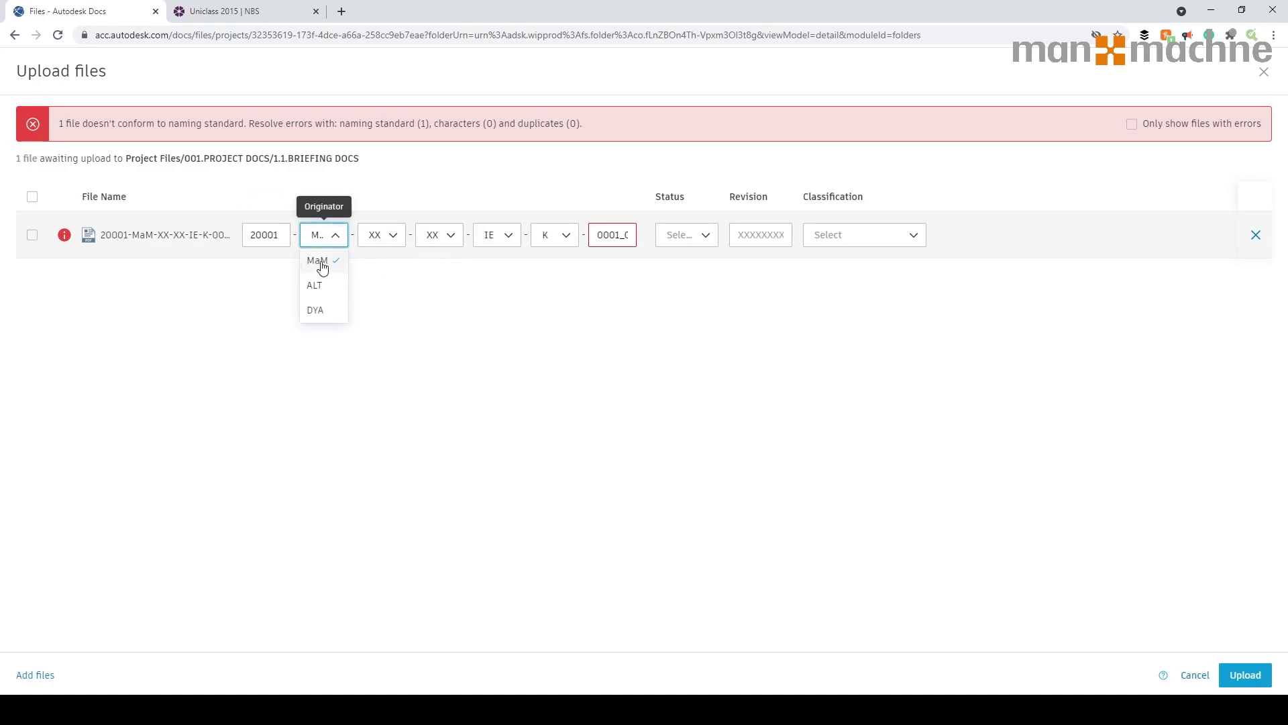
- Correct the pending file's Project field to 20010 and remove the _OIR suffix so its Number reads 0001
left_click(271, 241)
key("BackSpace")
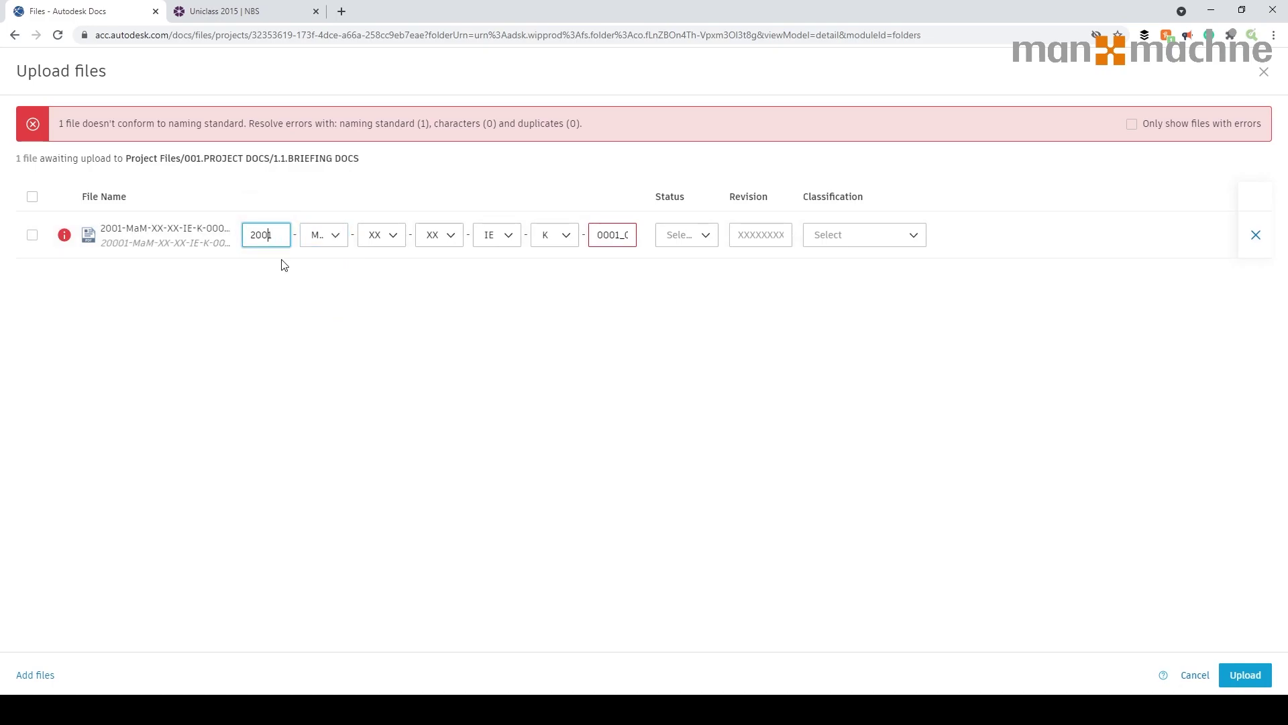
type("0")
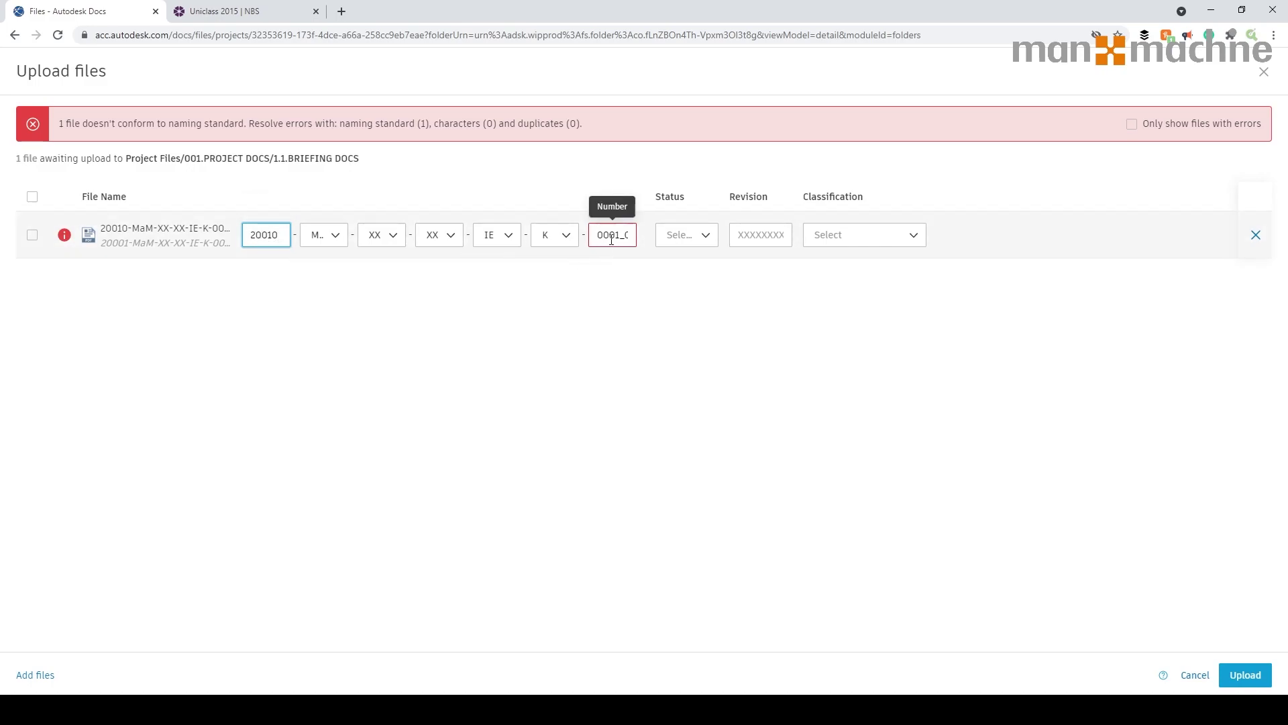
left_click_drag(619, 240, 669, 243)
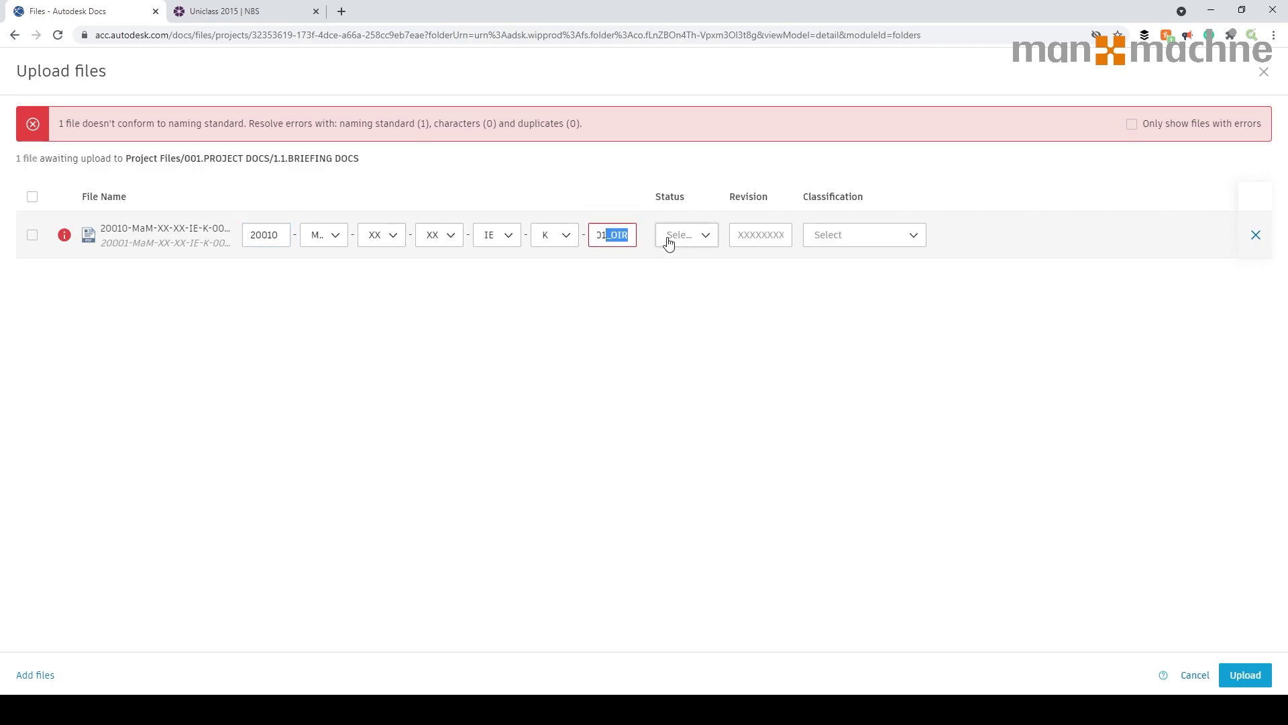
key("BackSpace")
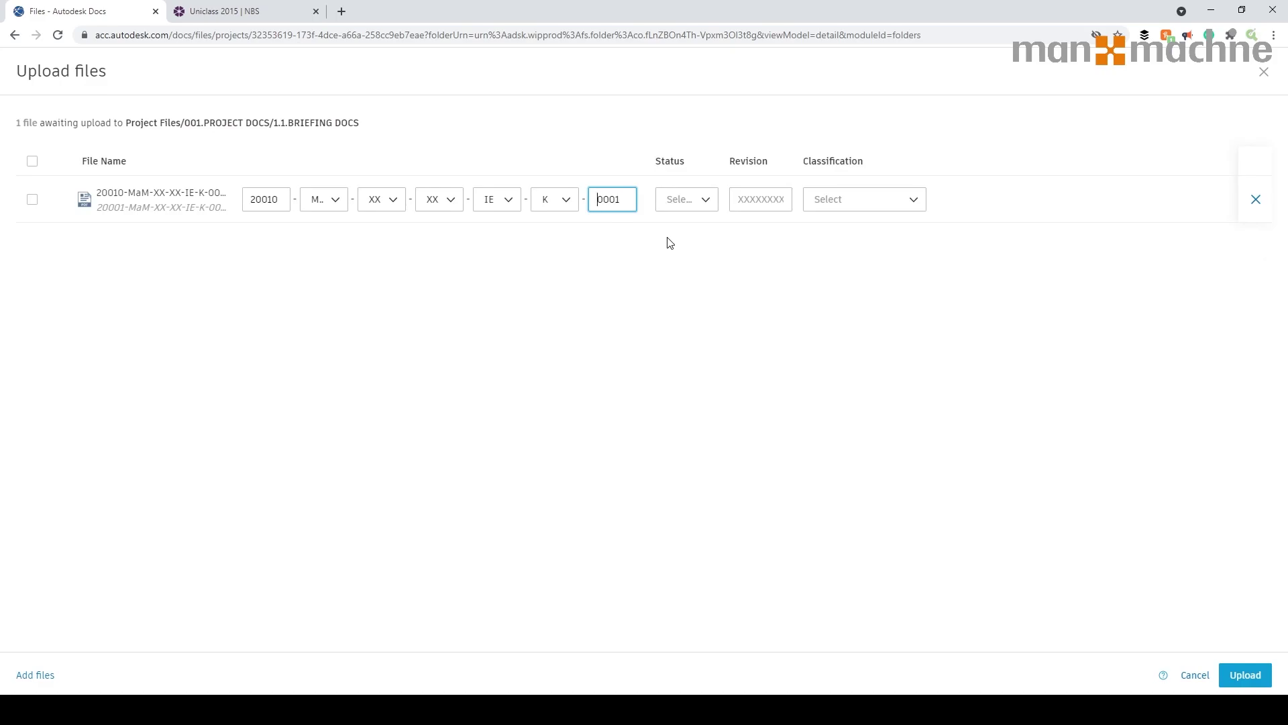
- Set the pending file's status to S0 and enter P0 as its revision
left_click(711, 205)
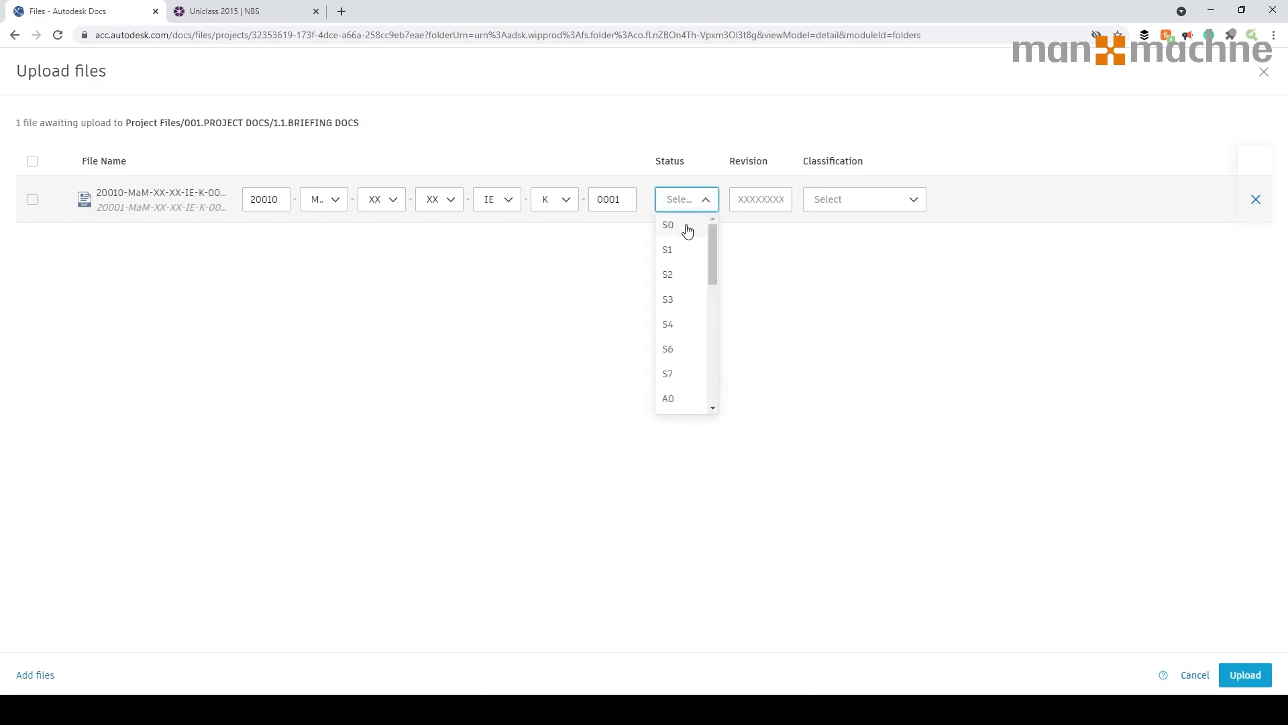
left_click(687, 231)
left_click(761, 206)
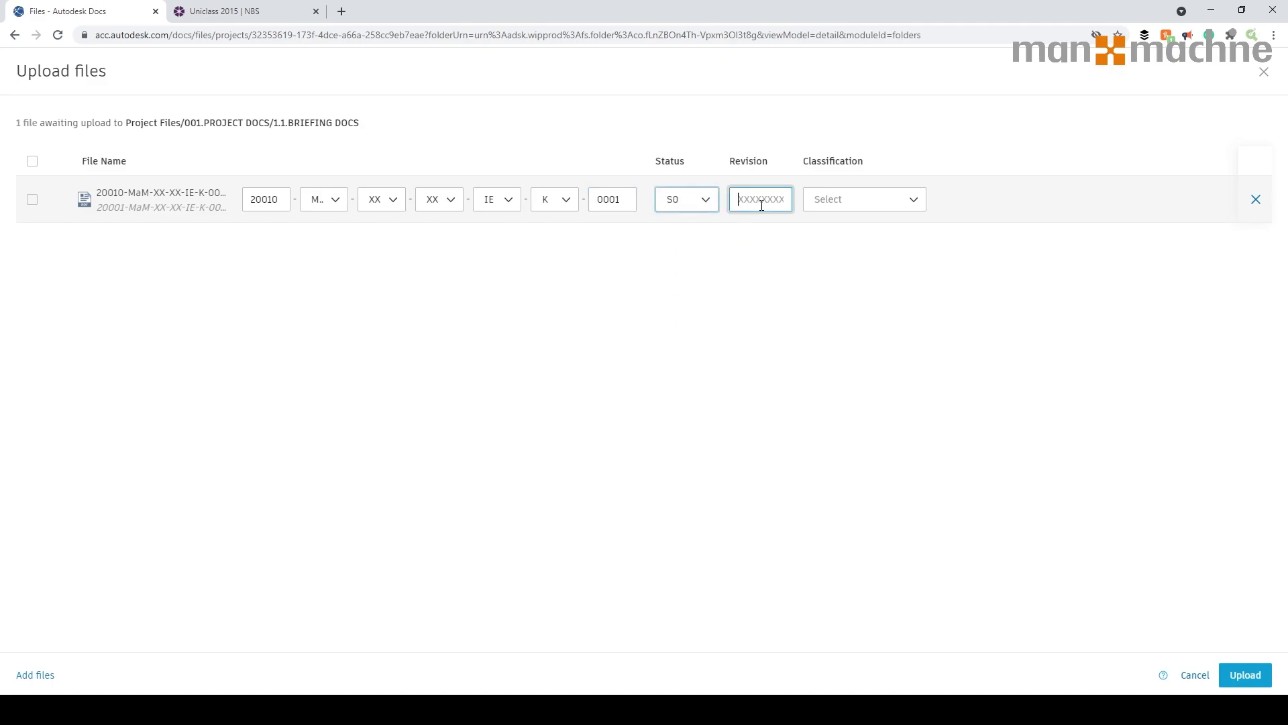
type("P0")
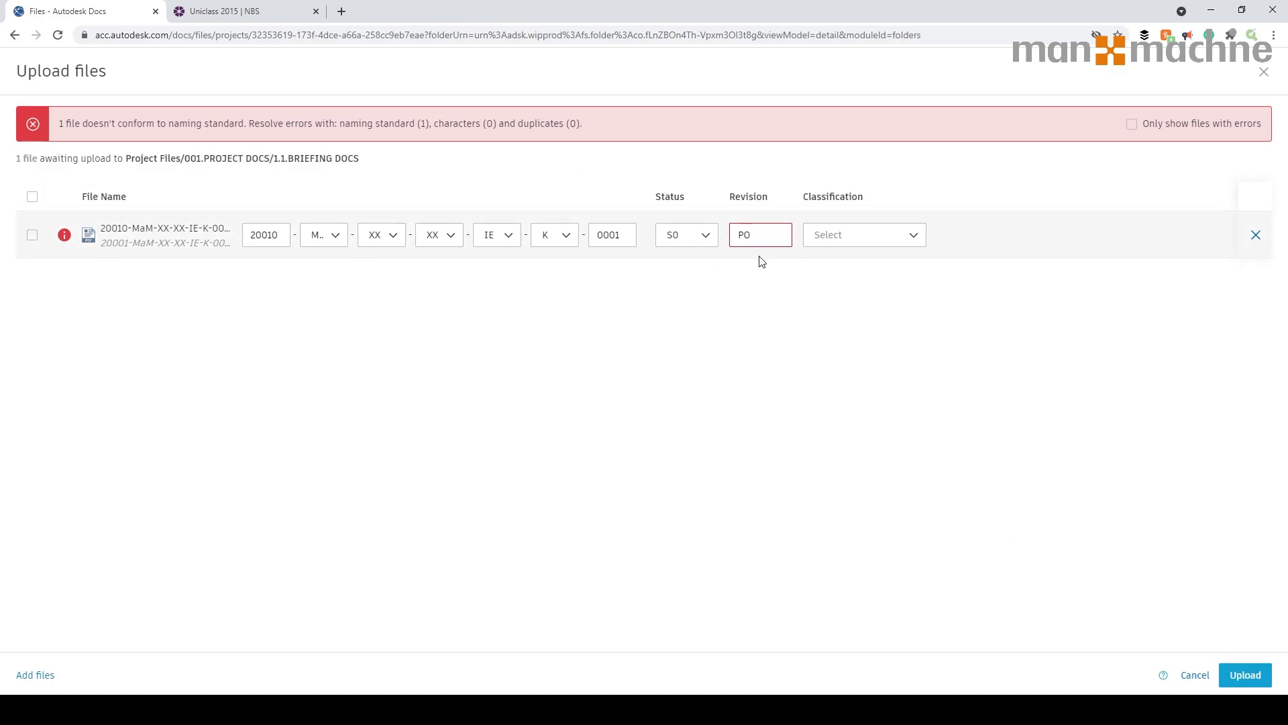
- Search the classifications for "exchan" and assign FI_30_40, Information exchange file (IE), to the pending file
left_click(892, 239)
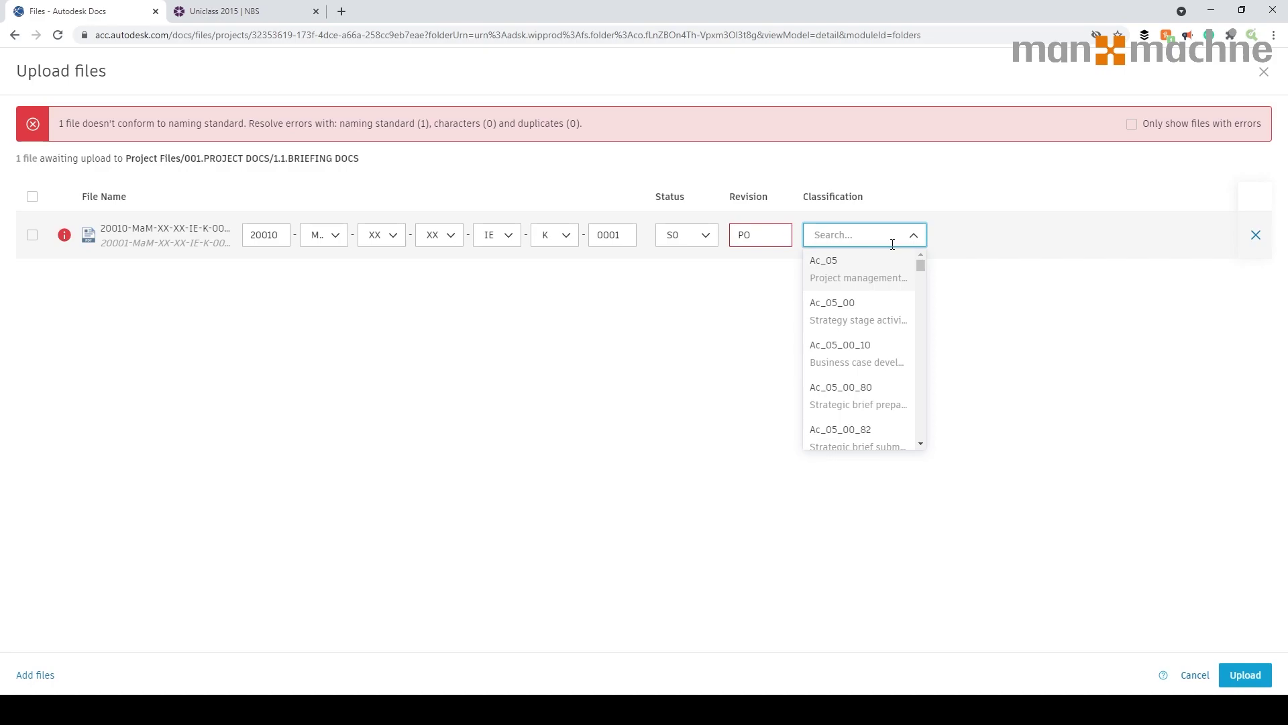
type("exchan")
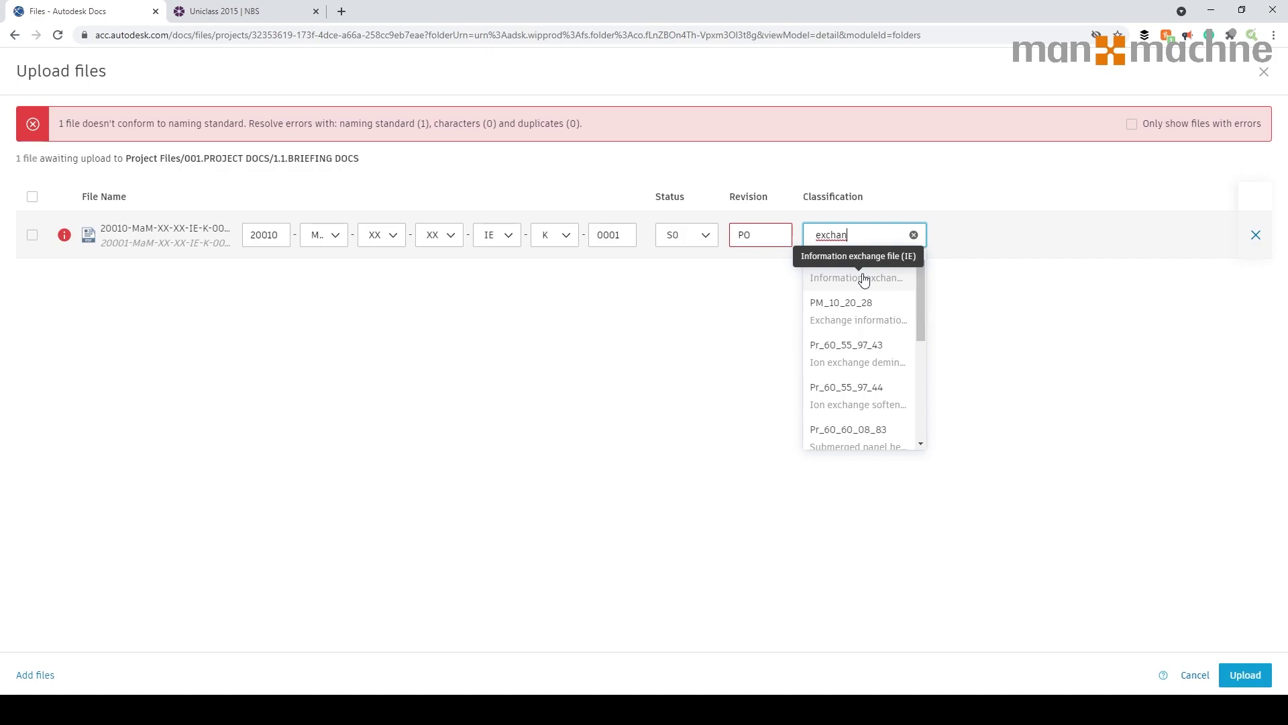
left_click(864, 278)
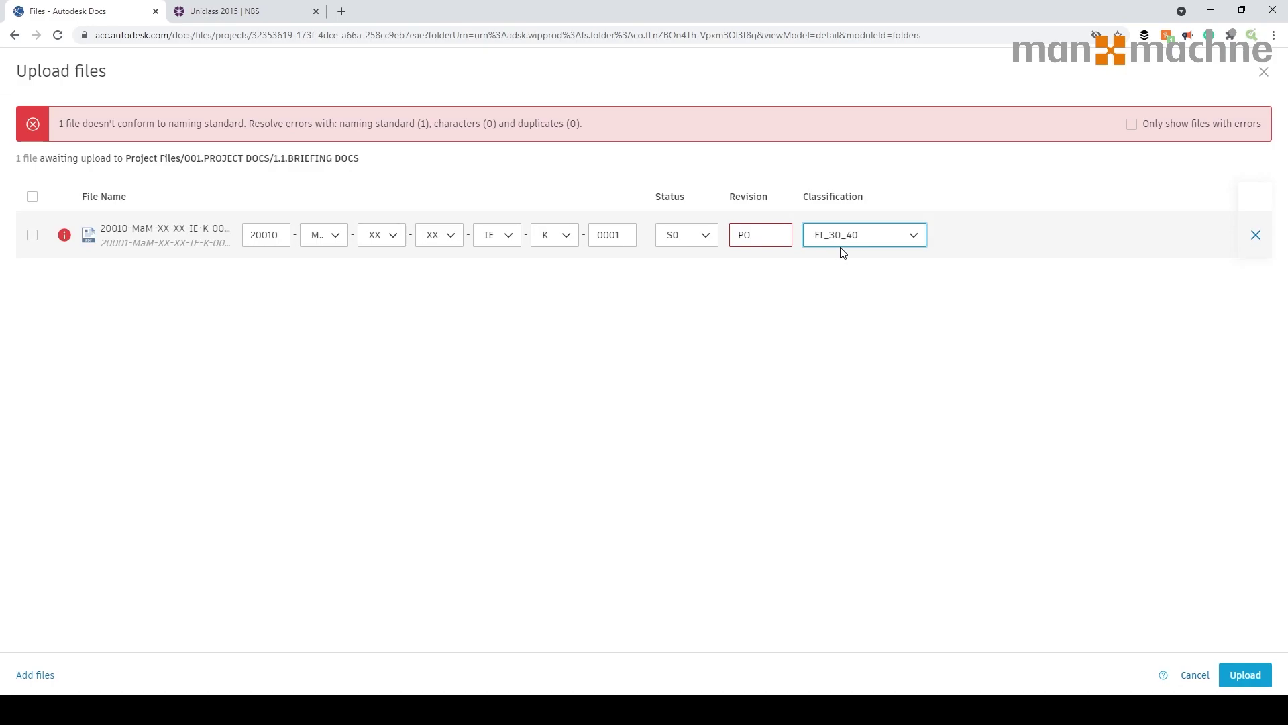
- Upload the file to 1.1.BRIEFING DOCS despite its naming error, close the upload dialog and open the holding area
left_click(1245, 675)
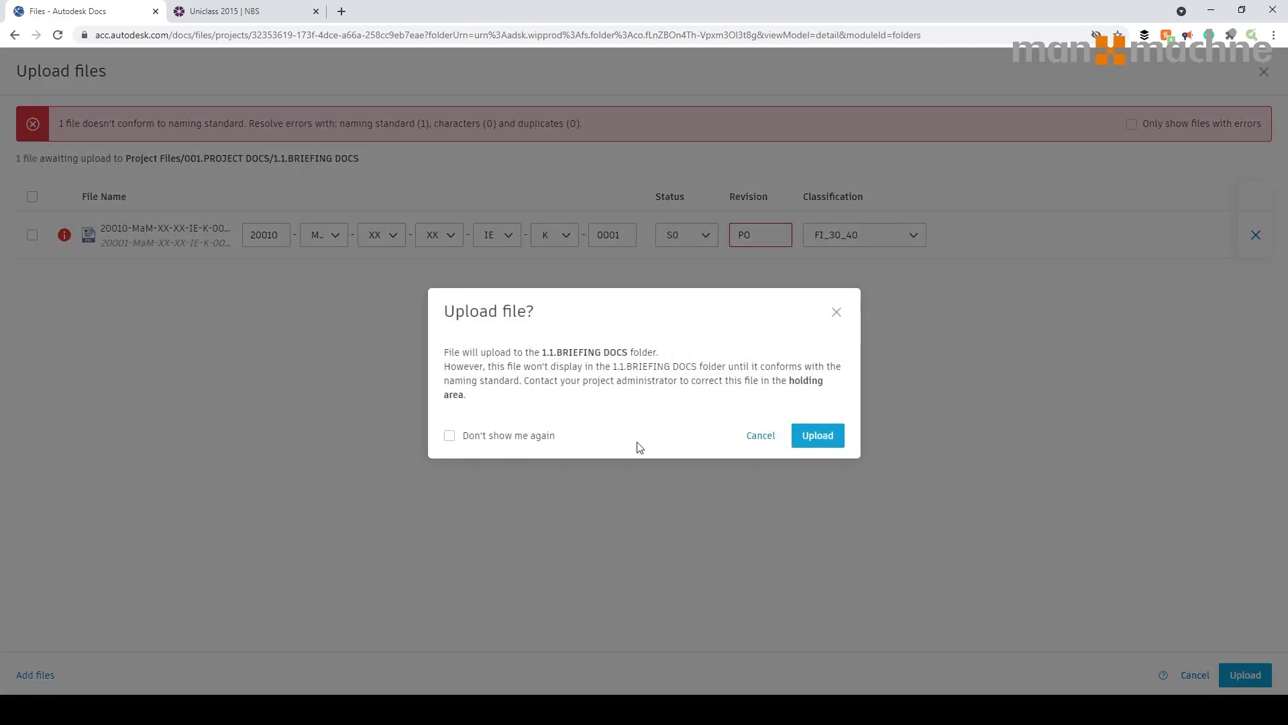
left_click(829, 436)
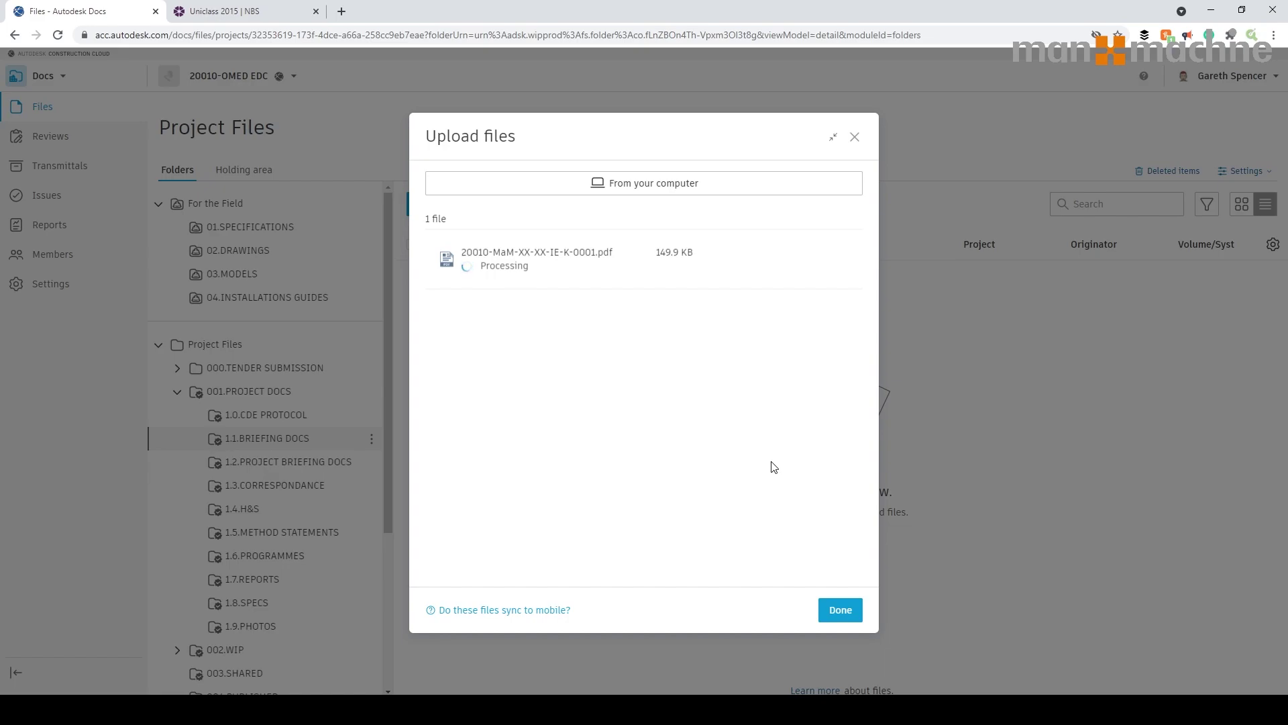
left_click(846, 610)
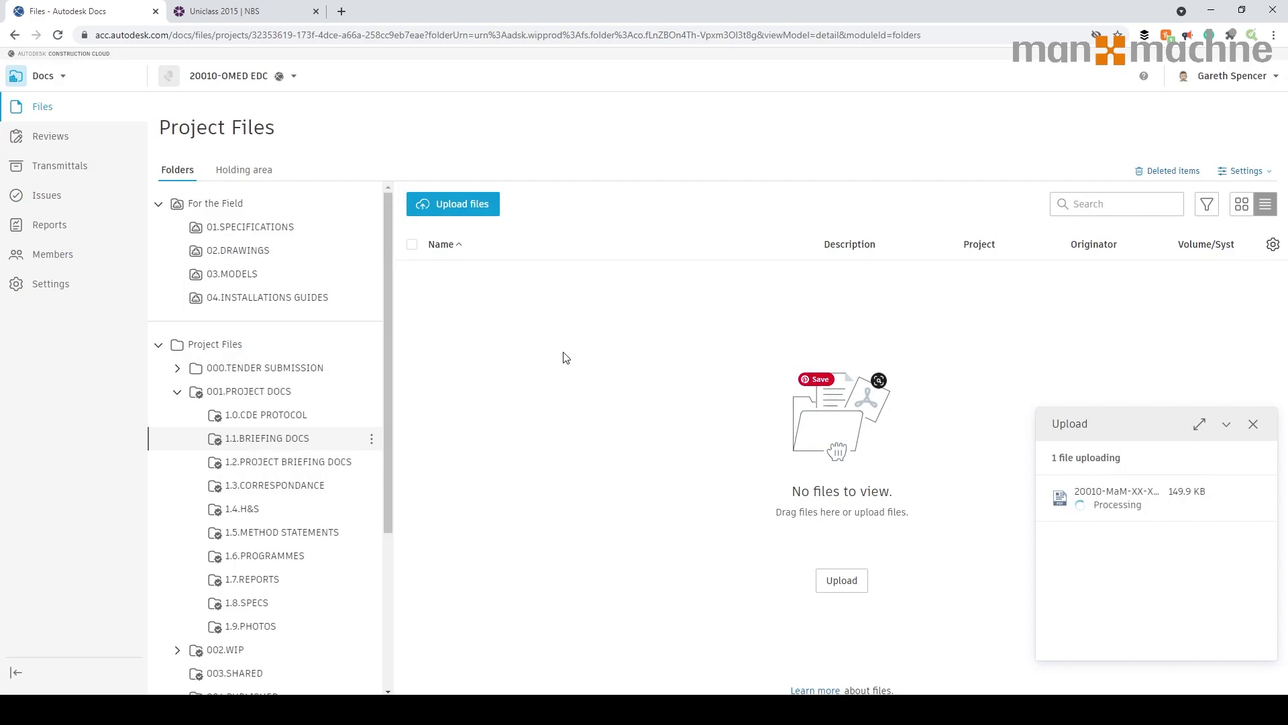
left_click(264, 178)
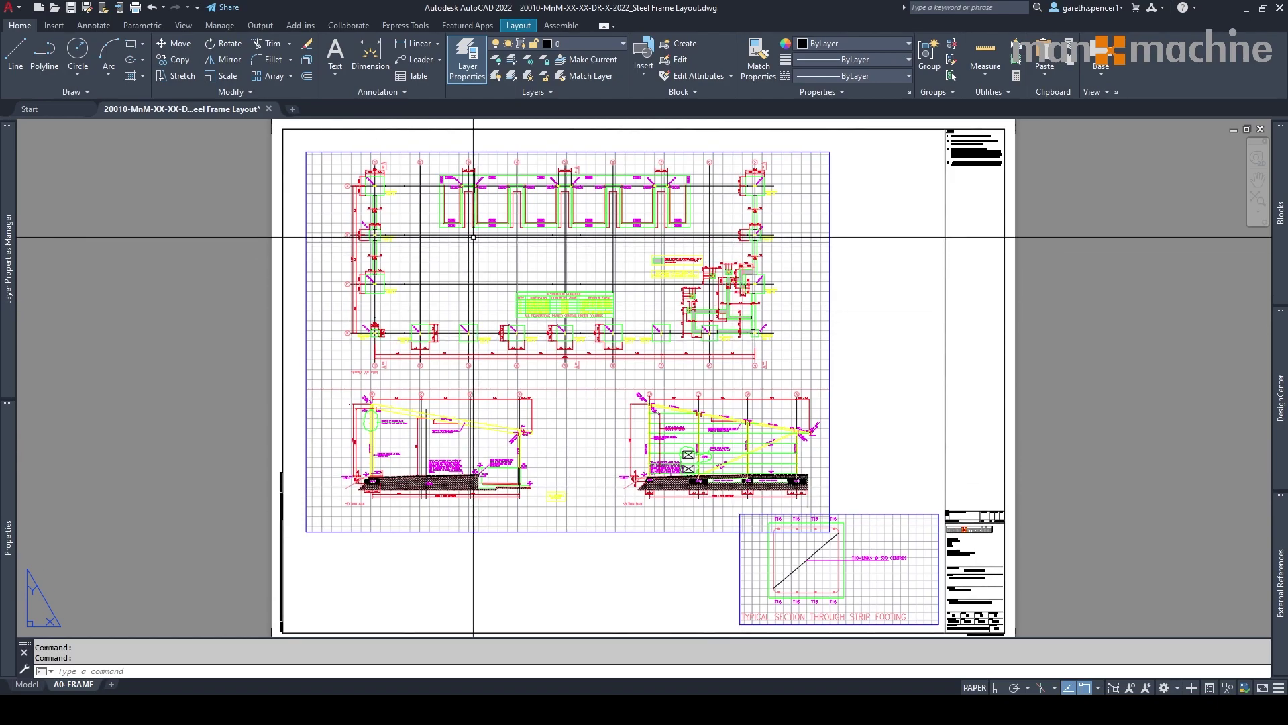
- In AutoCAD, start saving the Steel Frame Layout drawing to Autodesk Docs and open the 20010-OMED EDC project under MAM Ltd
left_click(14, 12)
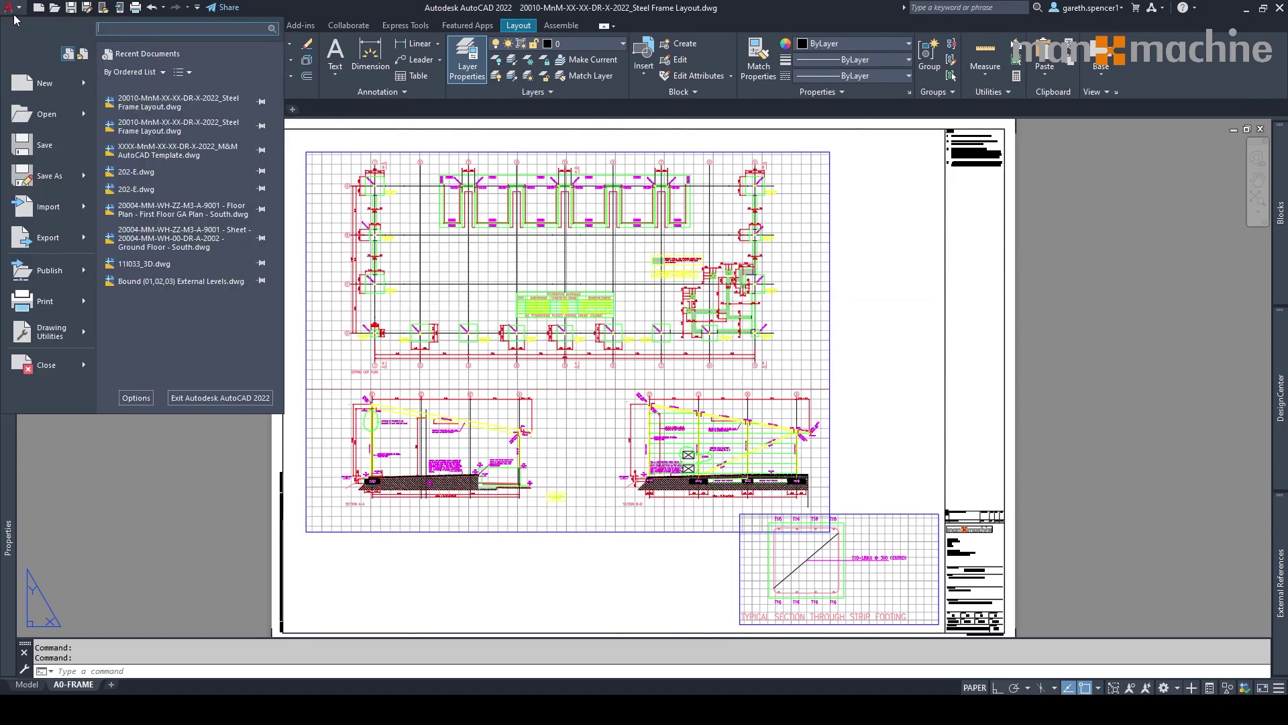
left_click(74, 181)
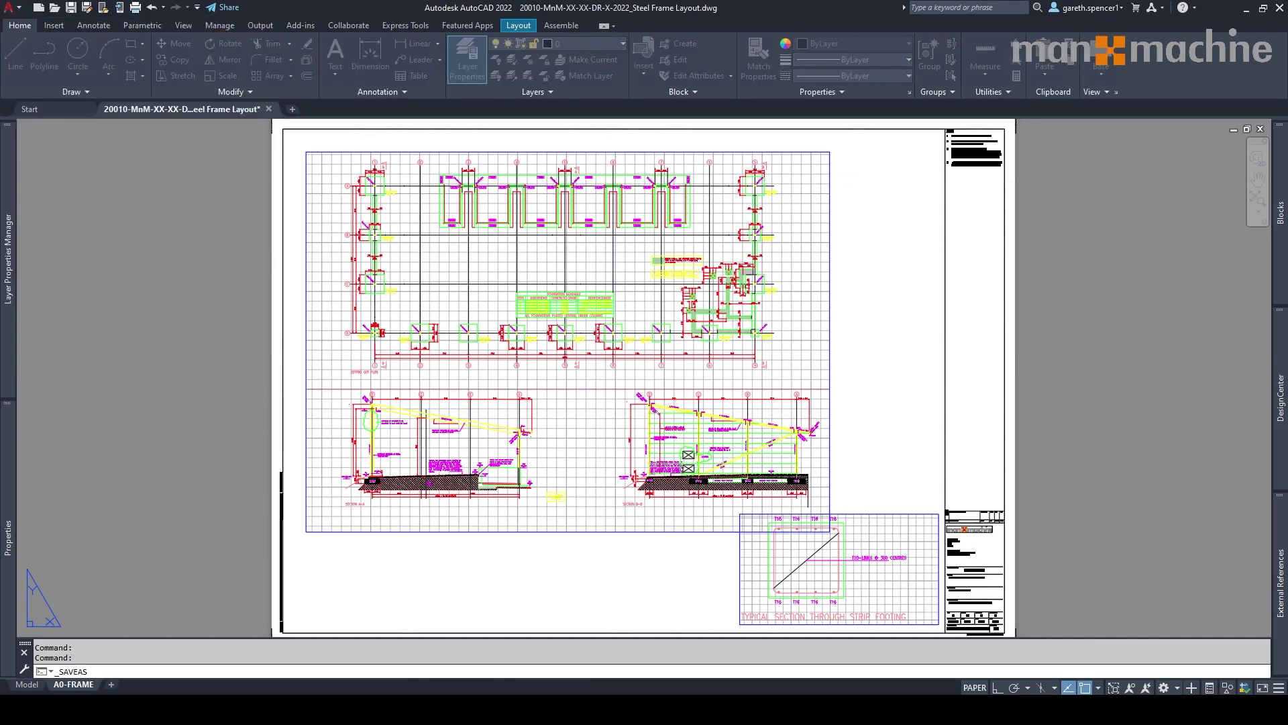
left_click(469, 399)
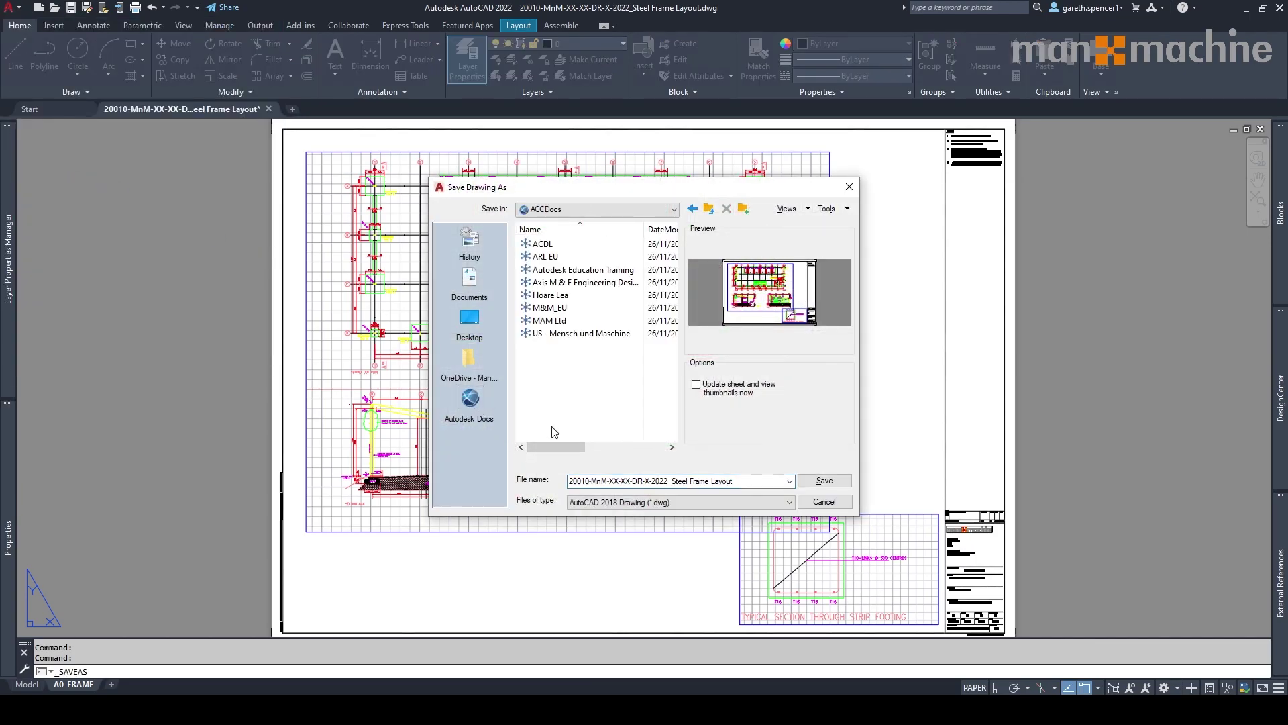
double_click(555, 323)
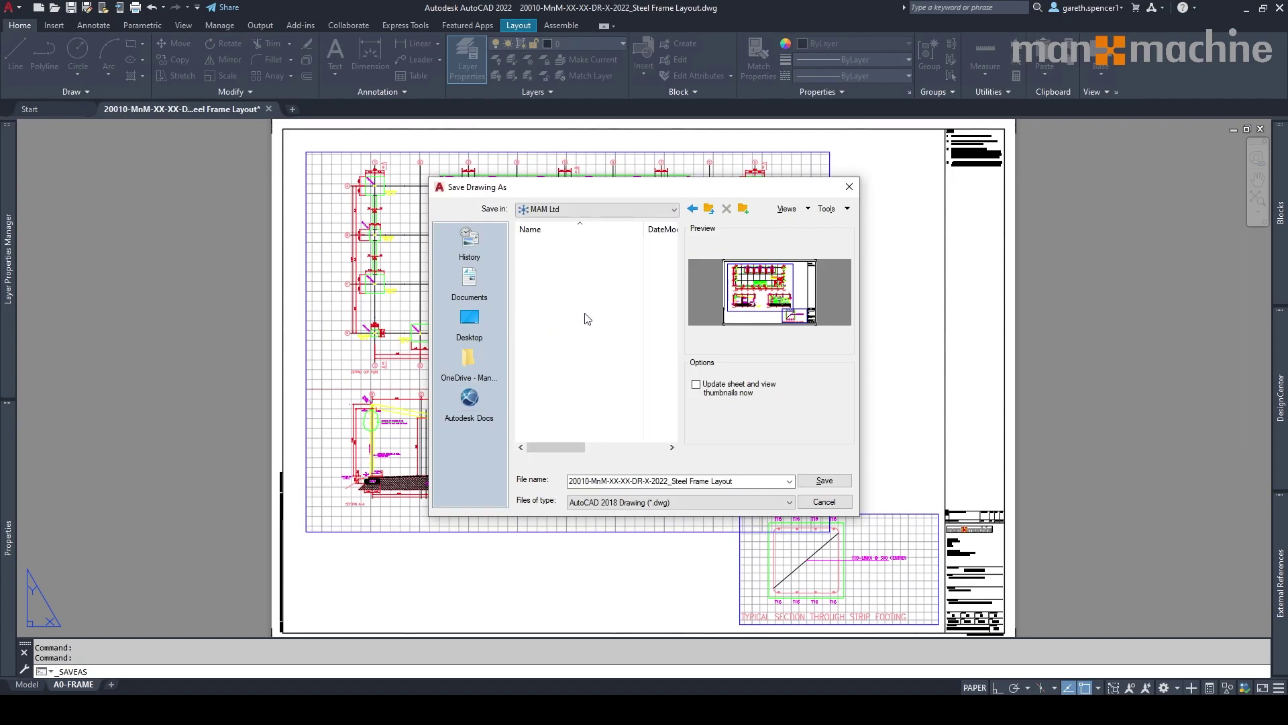
scroll(663, 395, "down", 3)
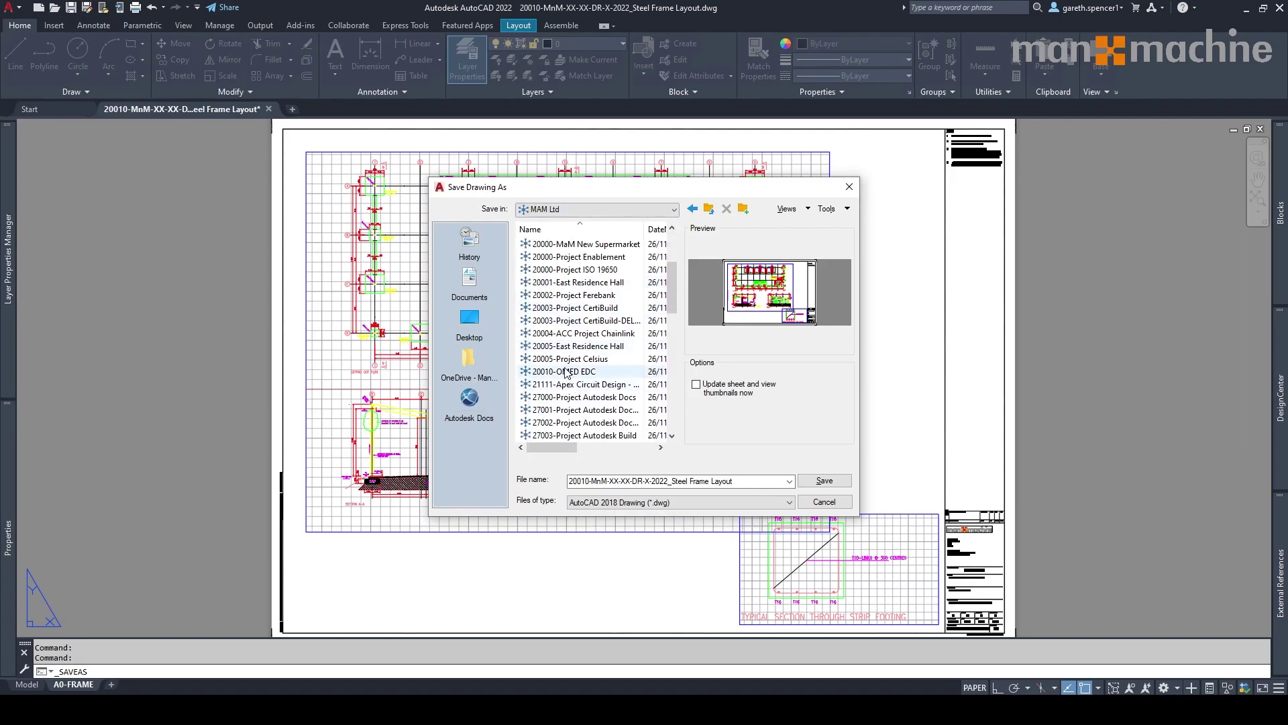
left_click(563, 371)
- Save the drawing as 20010-MnM-XX-XX-DR-X-2022_Steel Frame Layout in Project Files > 002.WIP > 003.STRUCTURAL ENGINEER
double_click(567, 257)
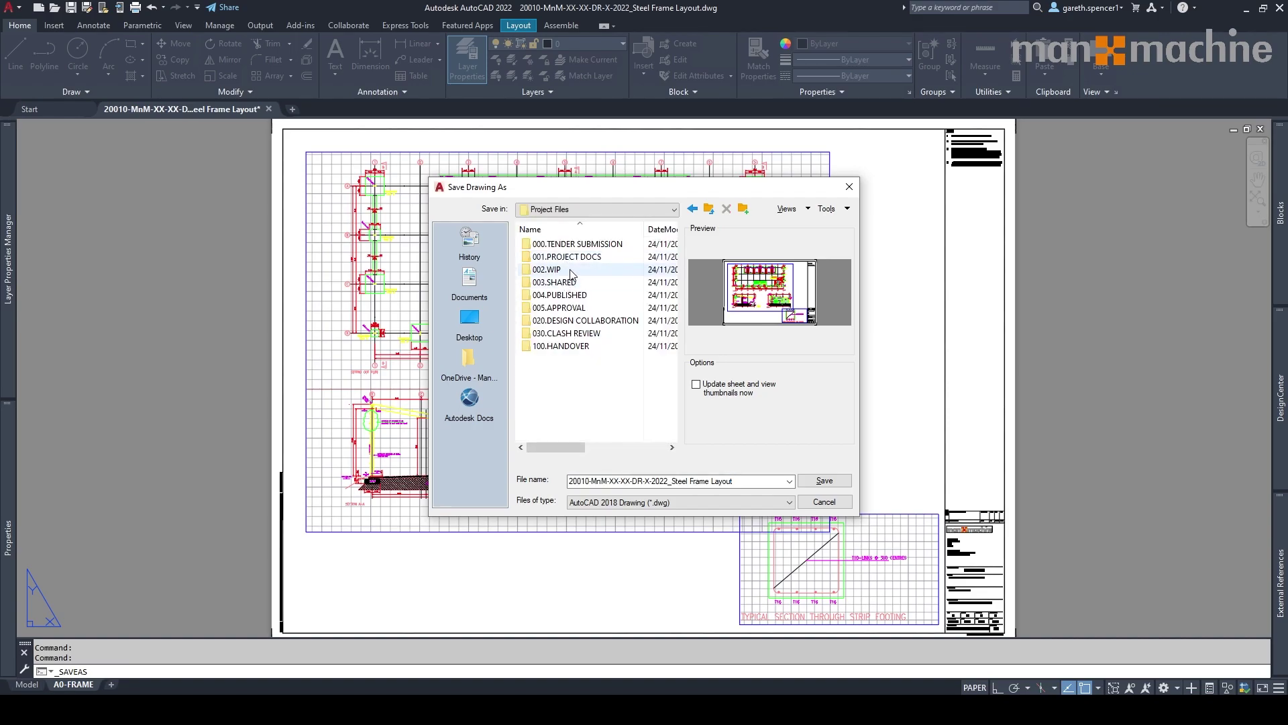
left_click(571, 270)
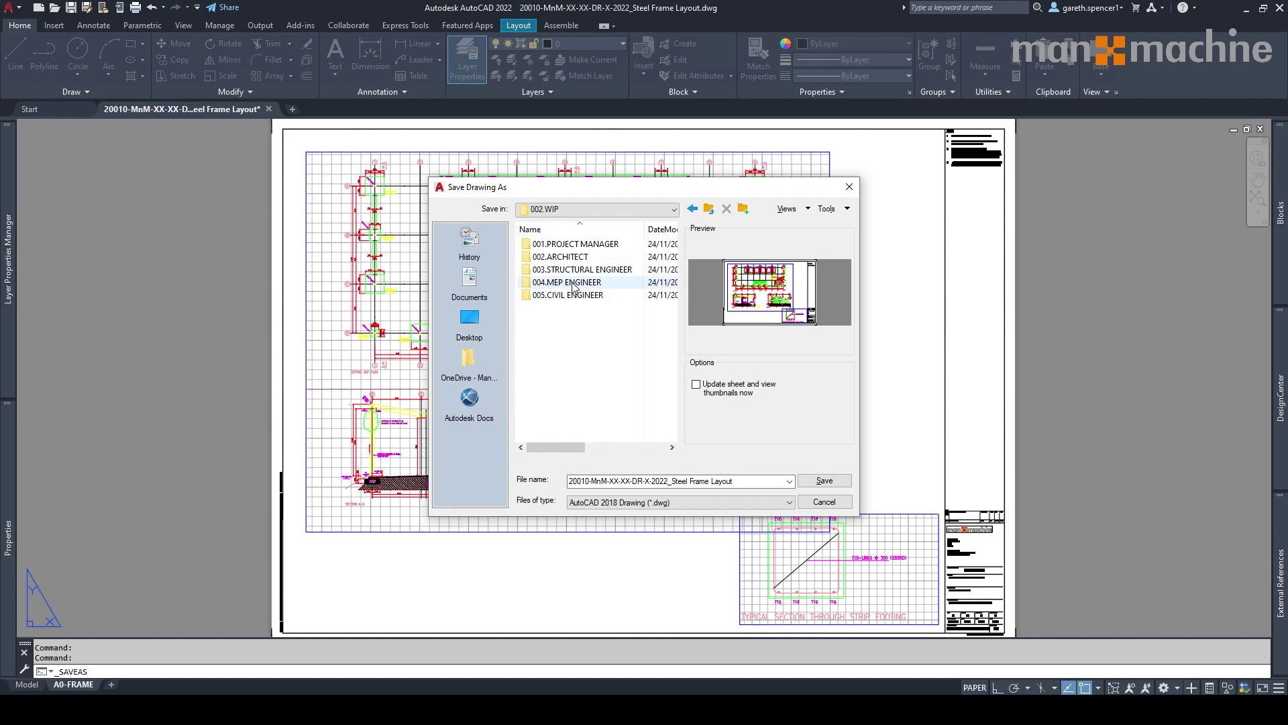
double_click(576, 281)
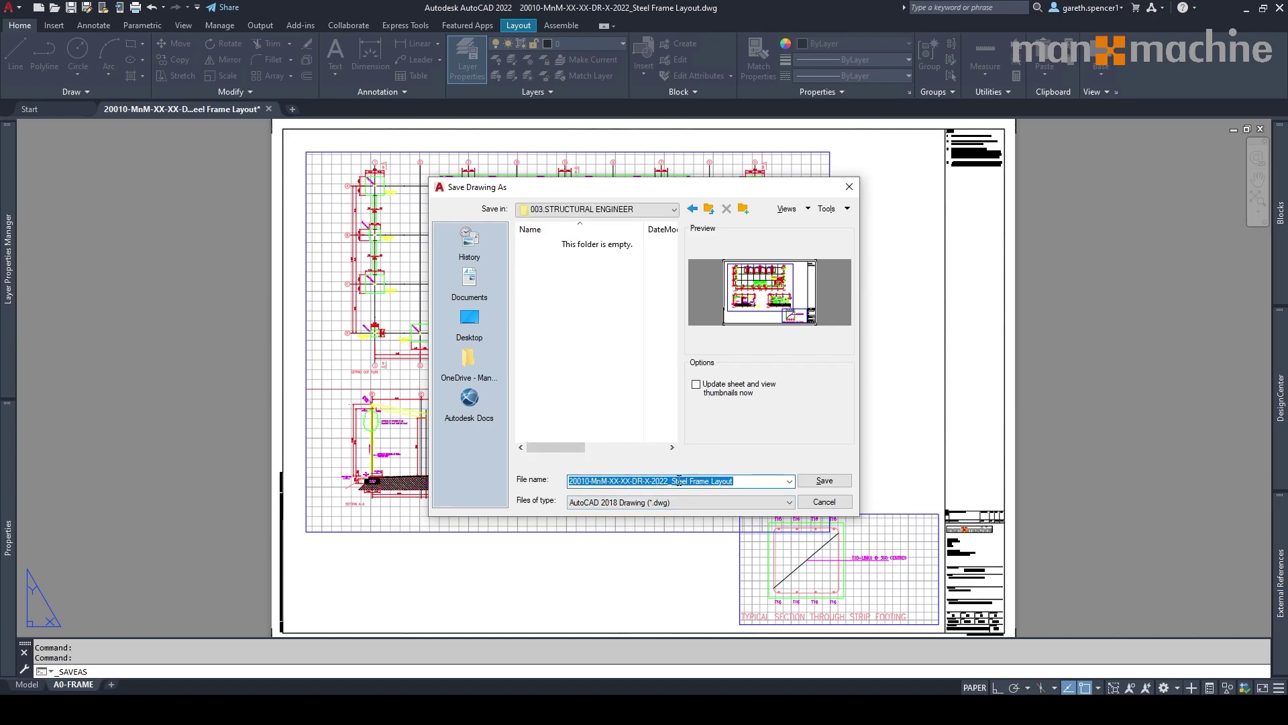
mouse_move(678, 480)
left_mouse_down()
mouse_move(734, 480)
mouse_move(671, 481)
left_mouse_up()
left_click(830, 483)
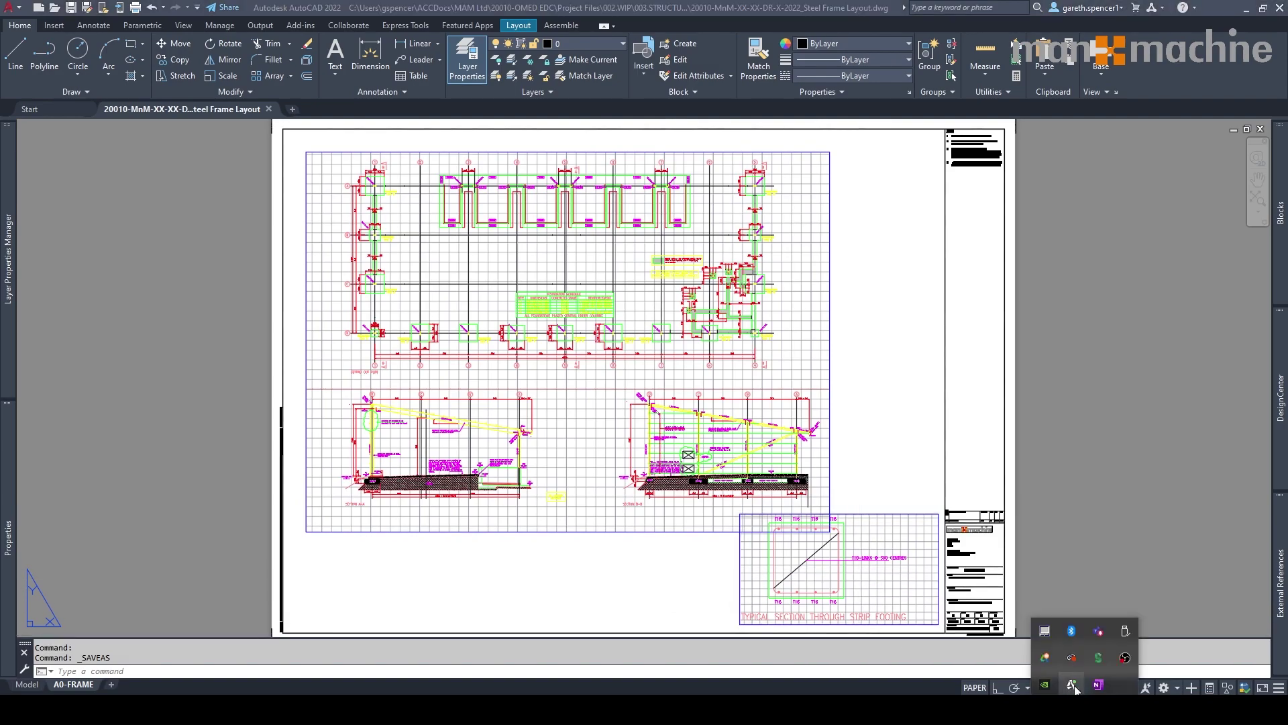
- Check Desktop Connector's pending actions for the saved drawing, switch to Autodesk Docs in the browser and open the holding area
right_click(1074, 688)
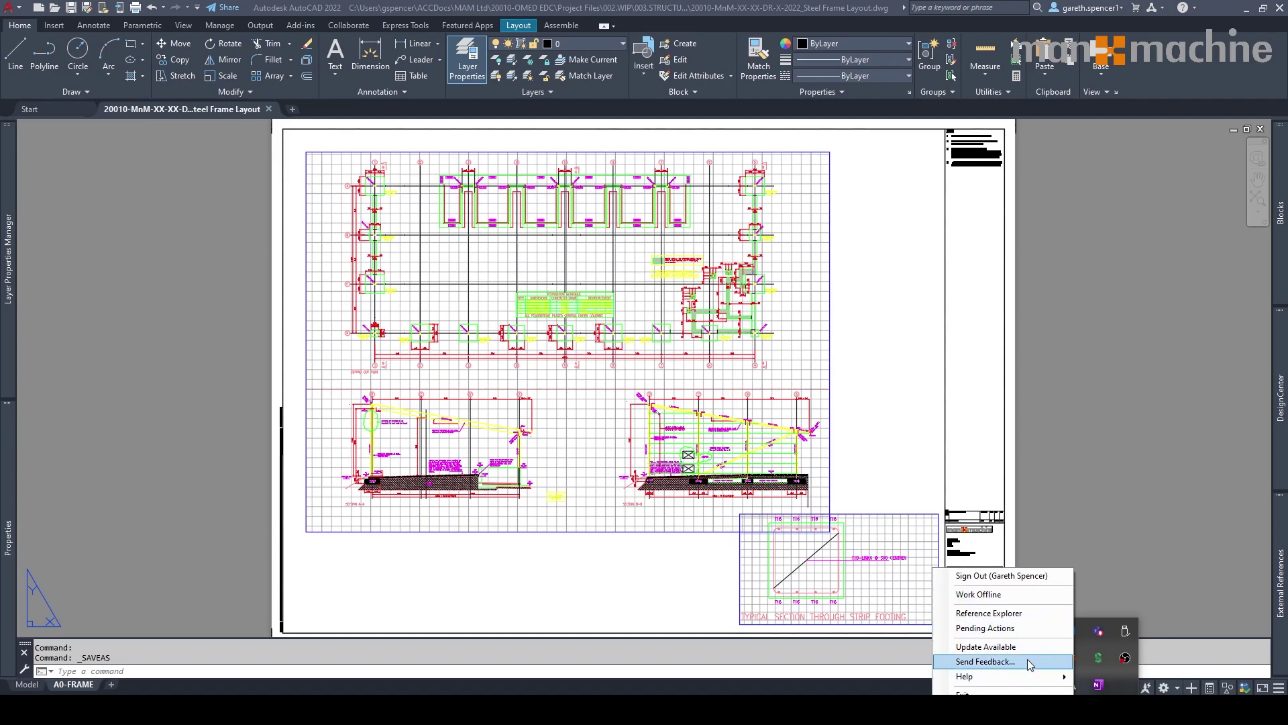
left_click(1022, 624)
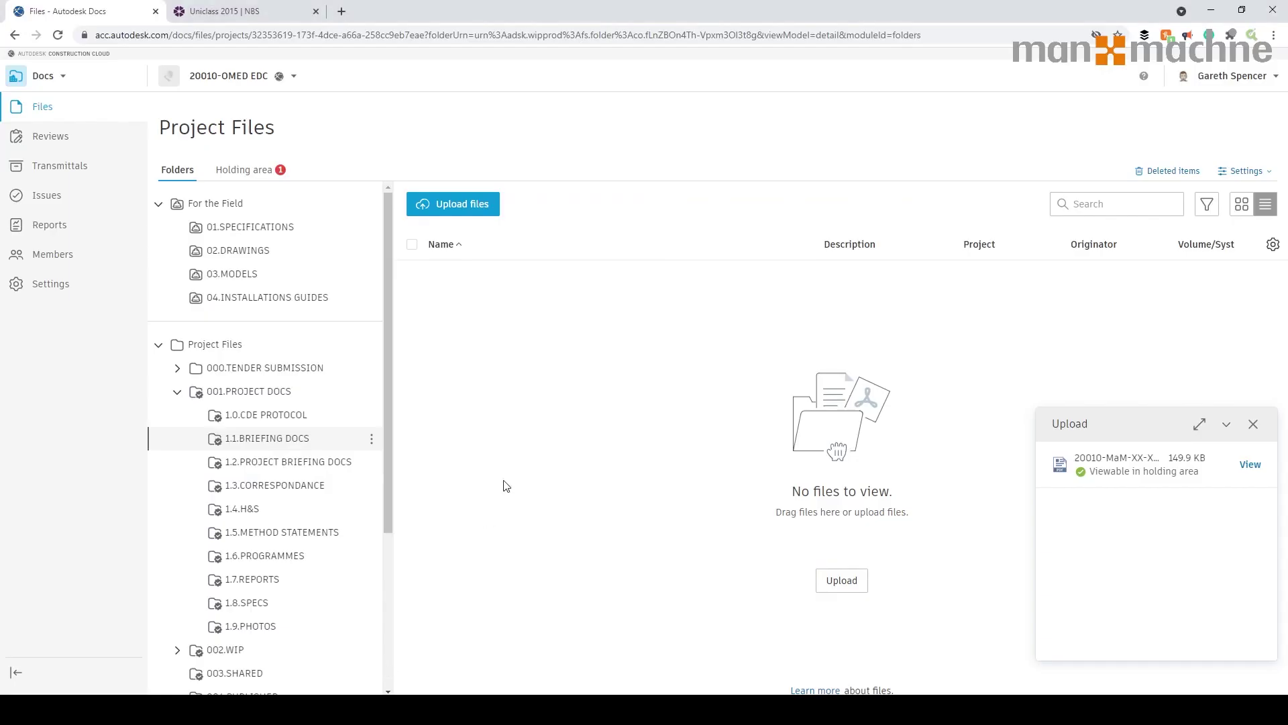
left_click(388, 667)
left_click(266, 176)
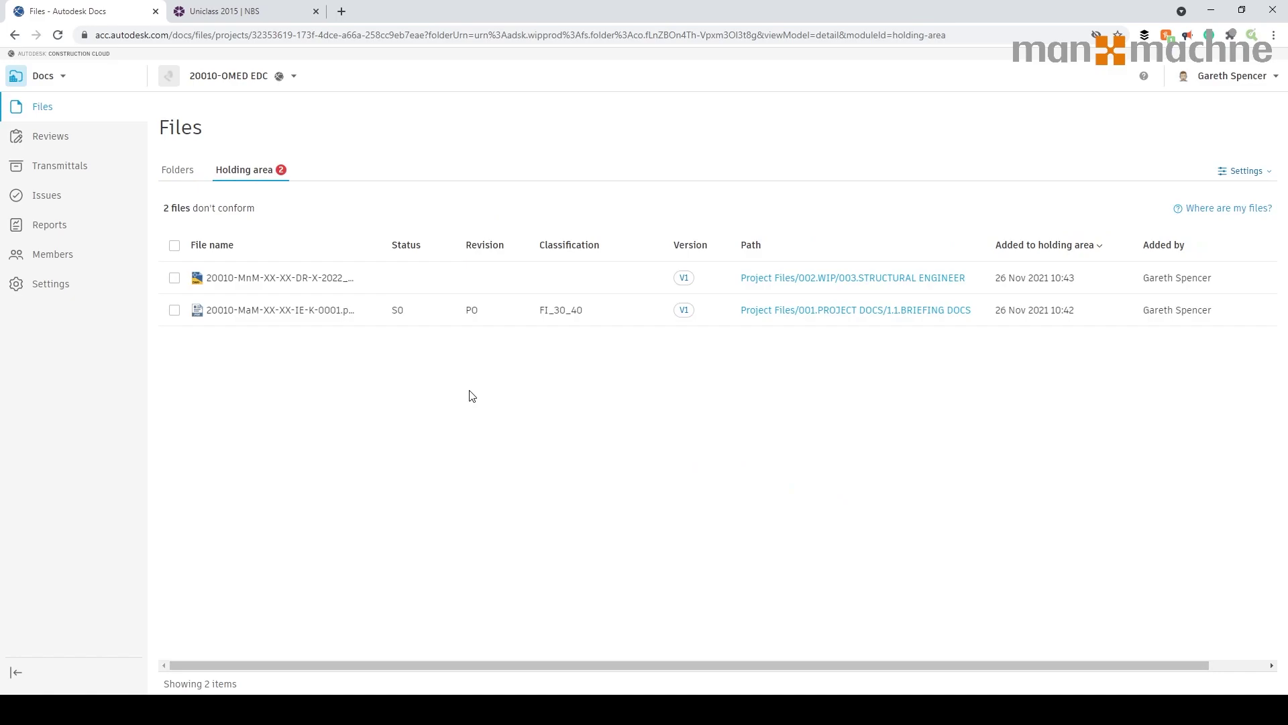
- Correct the revision of the held 20010-MaM-XX-XX-IE-K-0001 PDF to P01 and save the rename
left_click(175, 310)
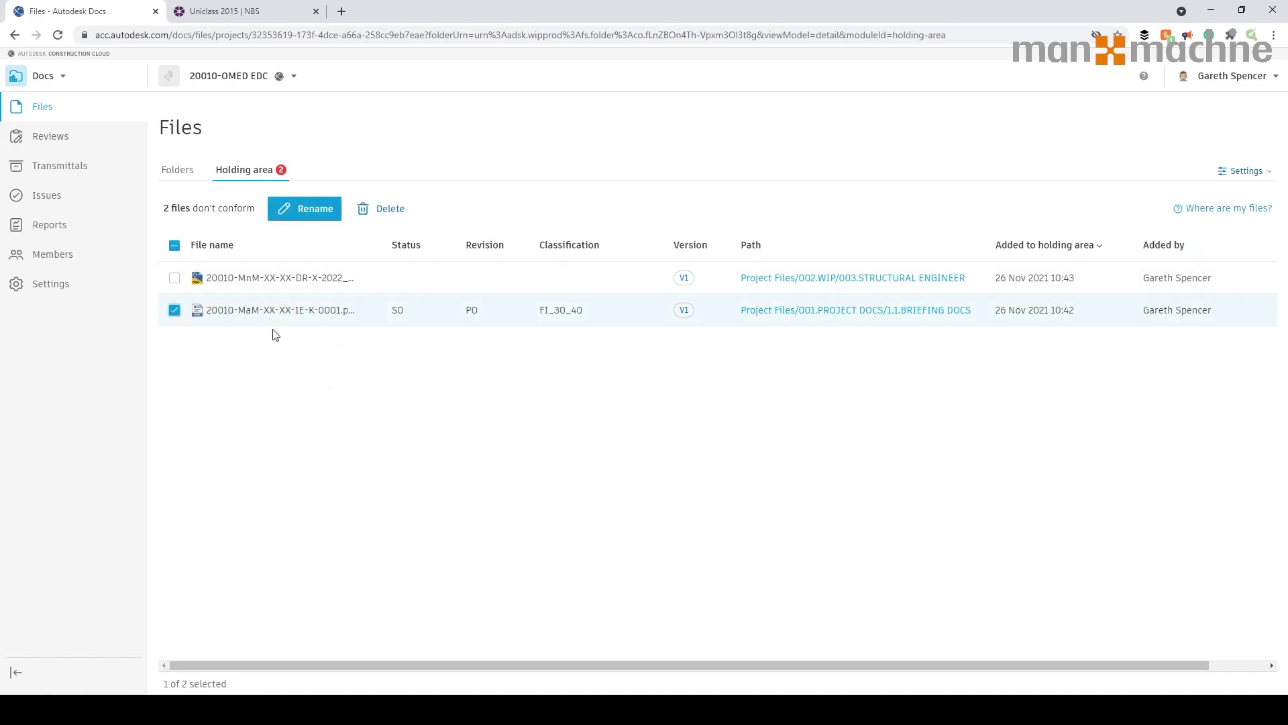
left_click(299, 208)
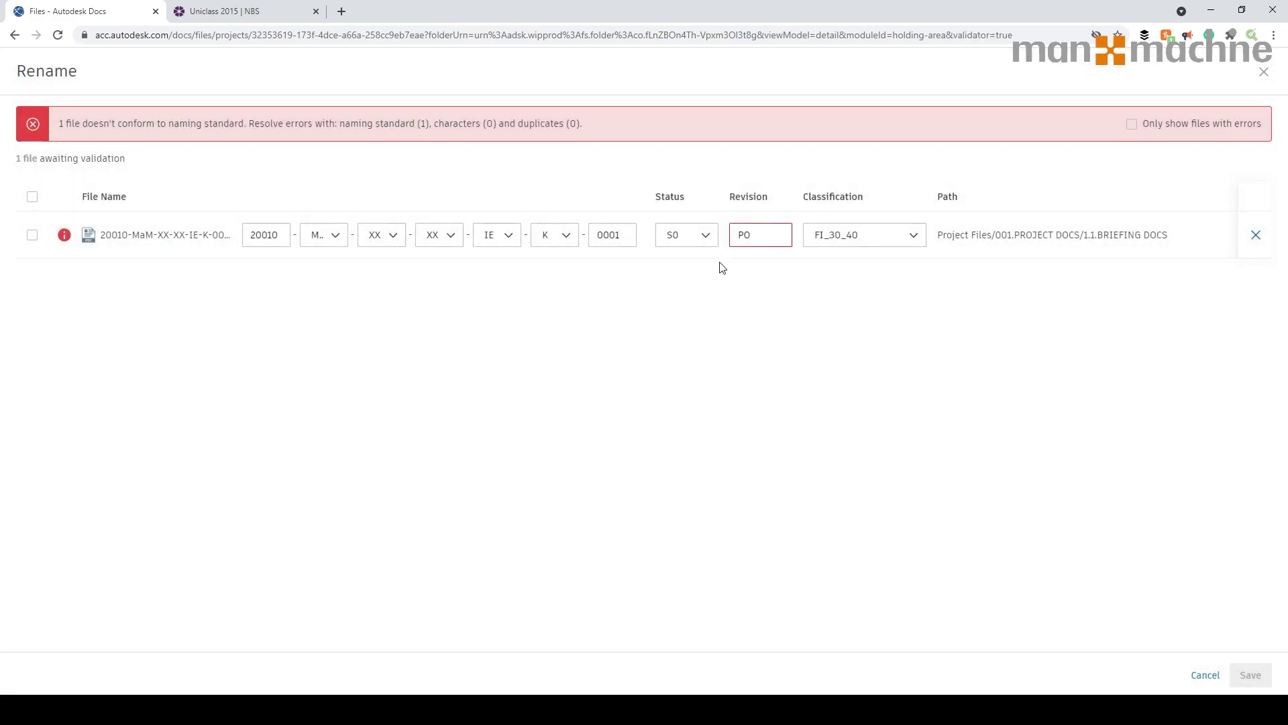
left_click(756, 233)
type("PO1")
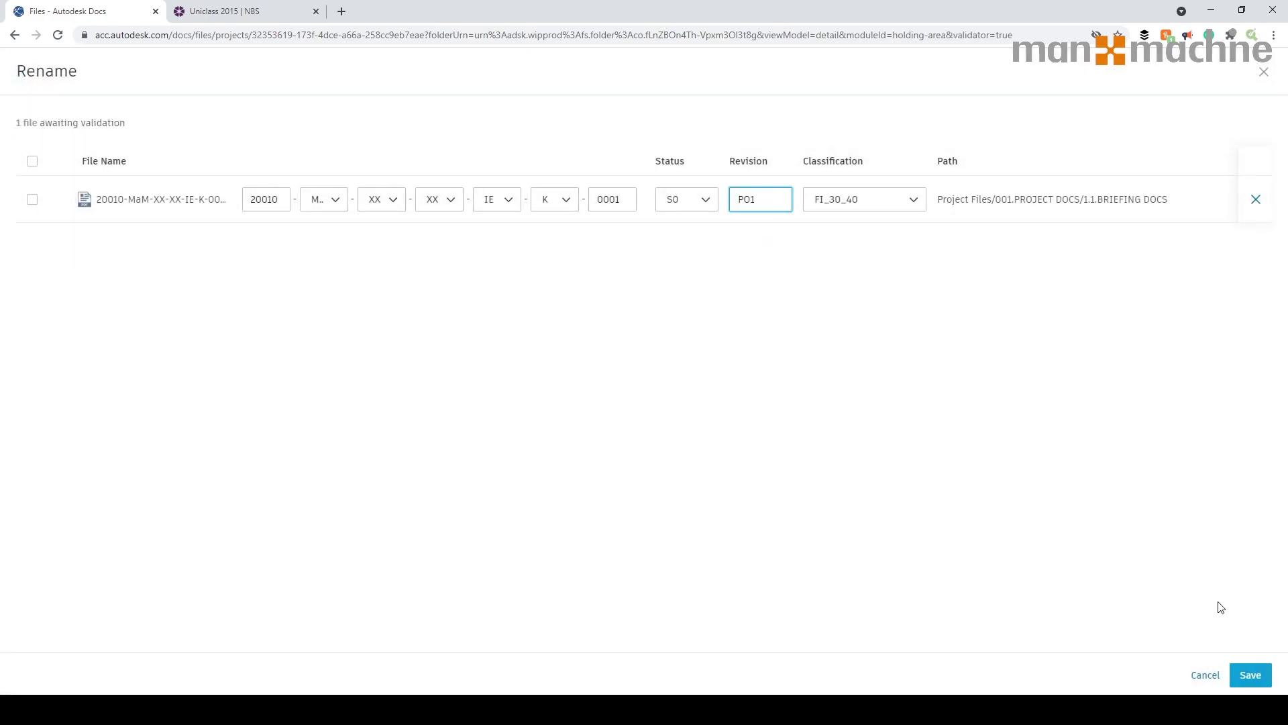
left_click(1252, 675)
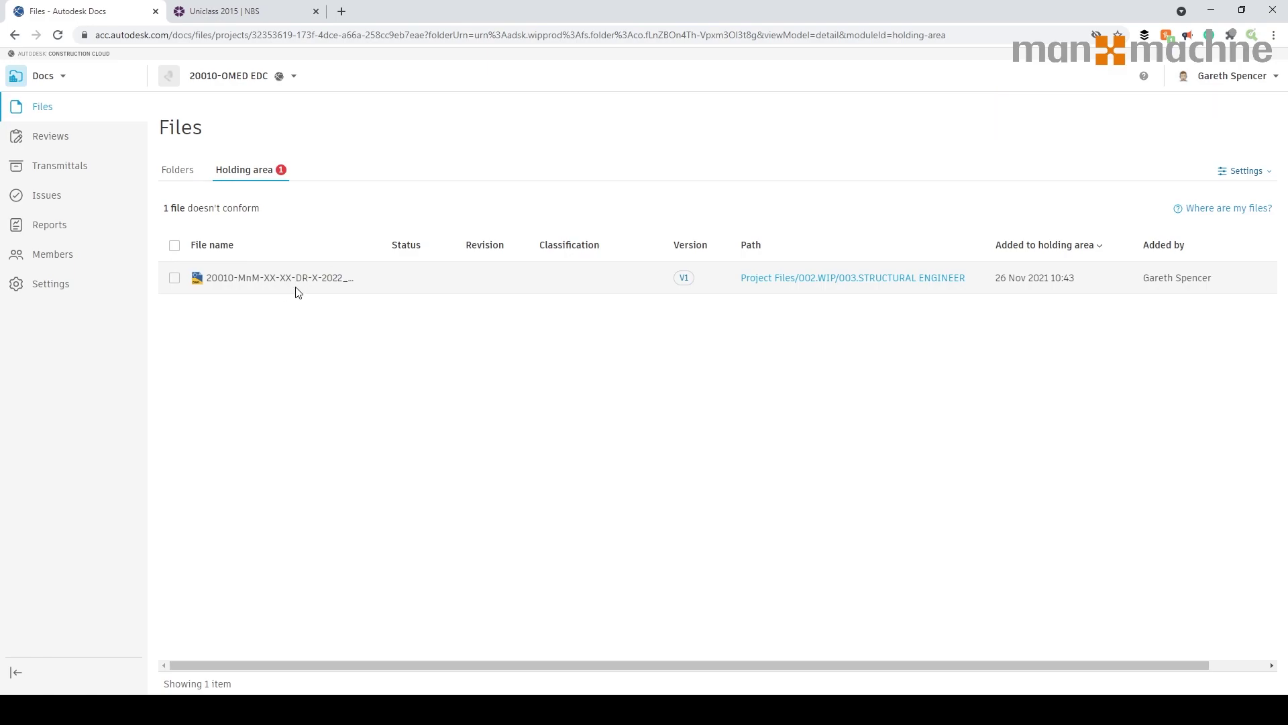
- Start renaming the held DWG drawing, set its originator to ALT and trim its number to 2022
left_click(173, 278)
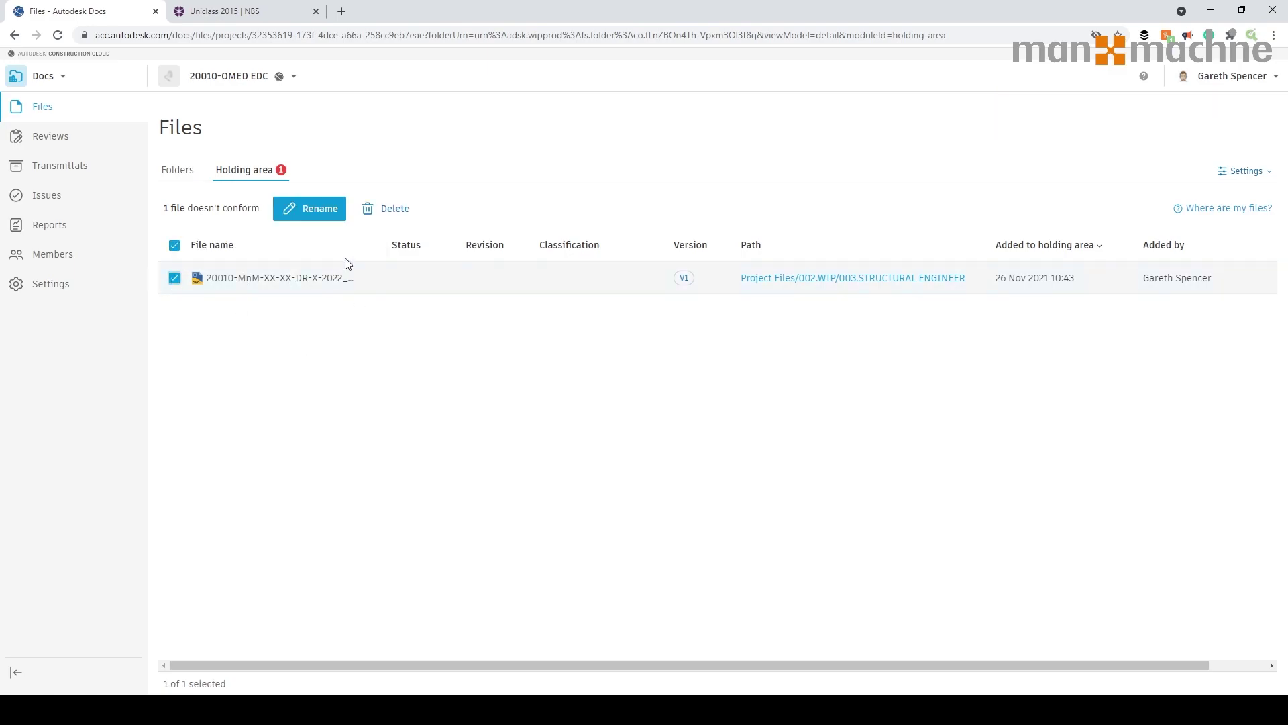
left_click(306, 210)
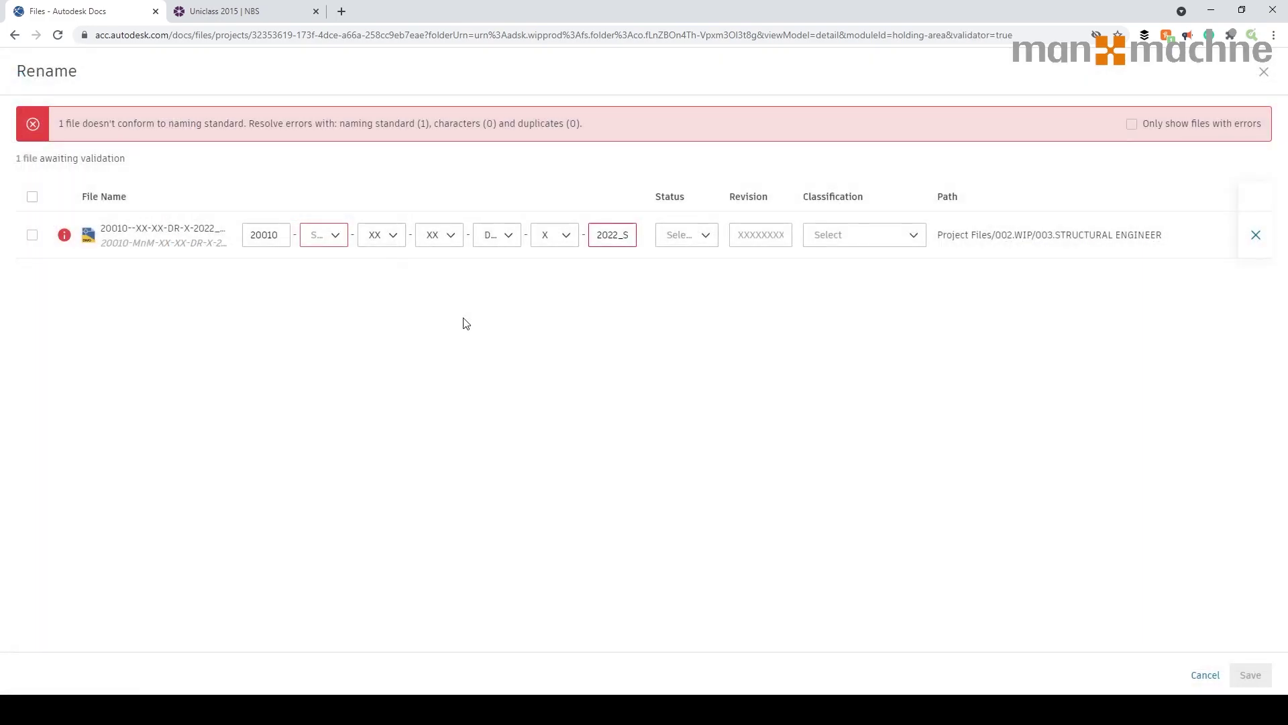
left_click(333, 236)
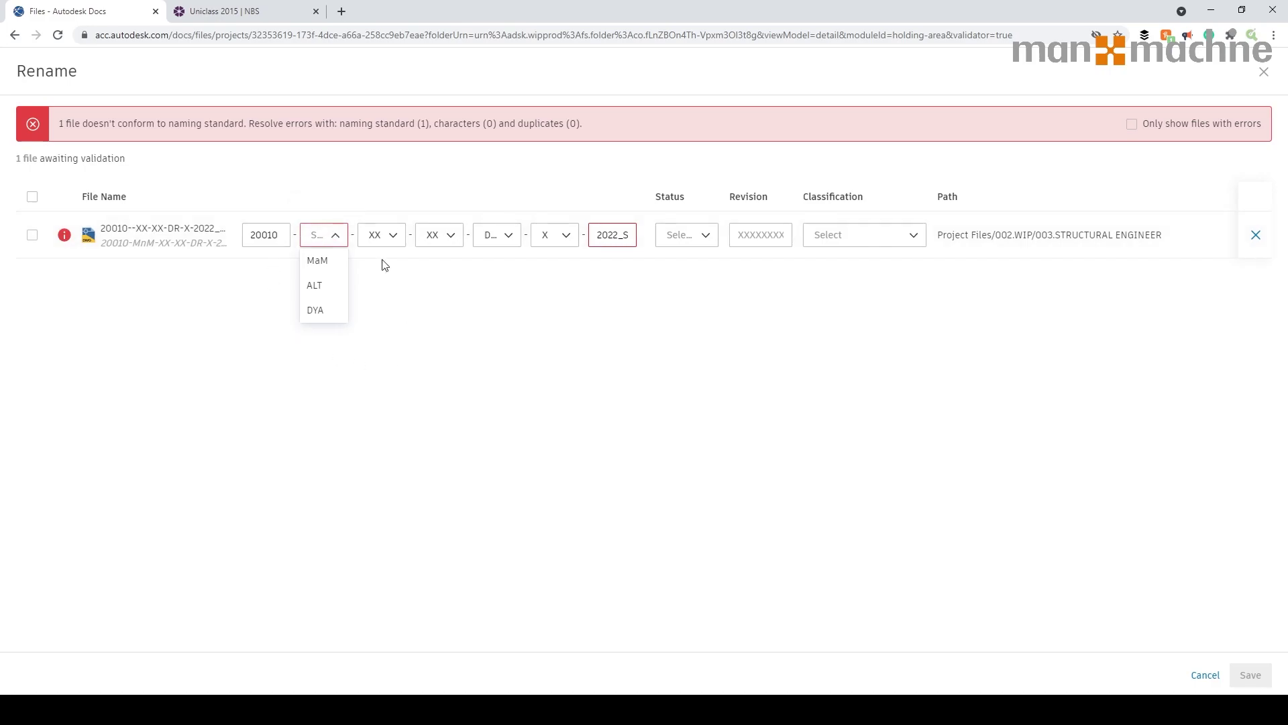
left_click(336, 286)
left_click(625, 234)
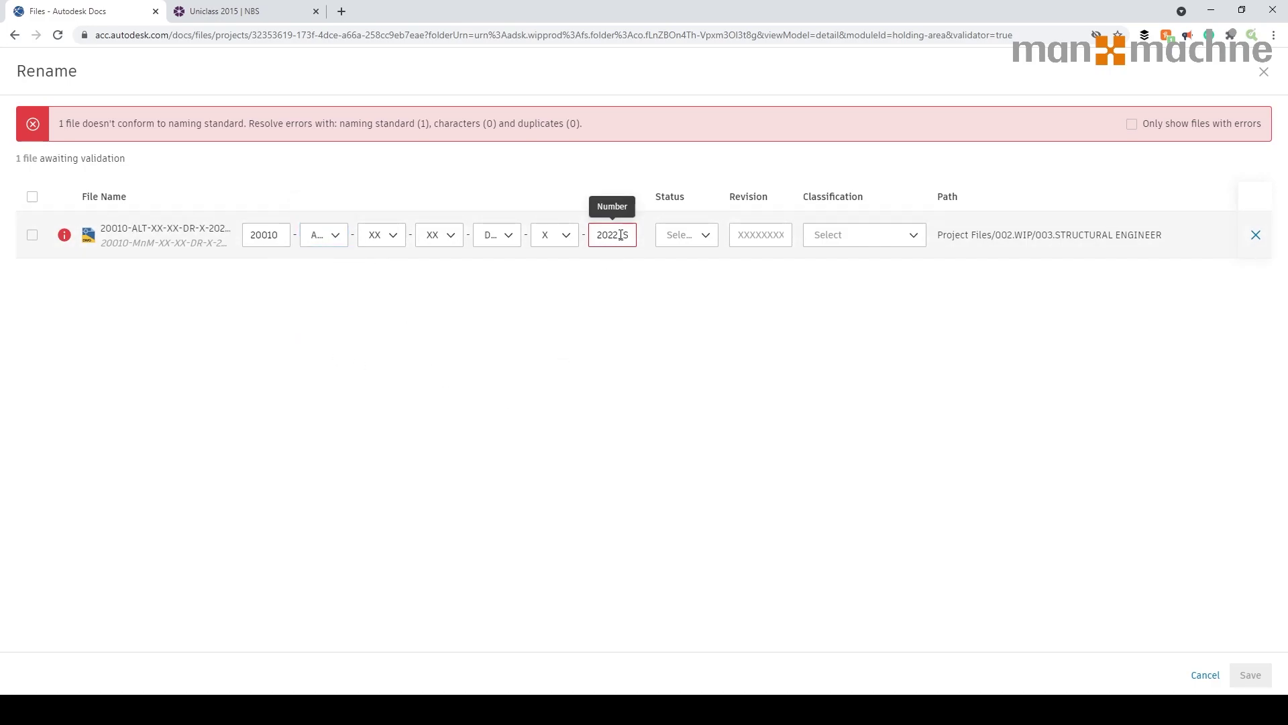
left_click_drag(621, 234, 725, 255)
key("BackSpace")
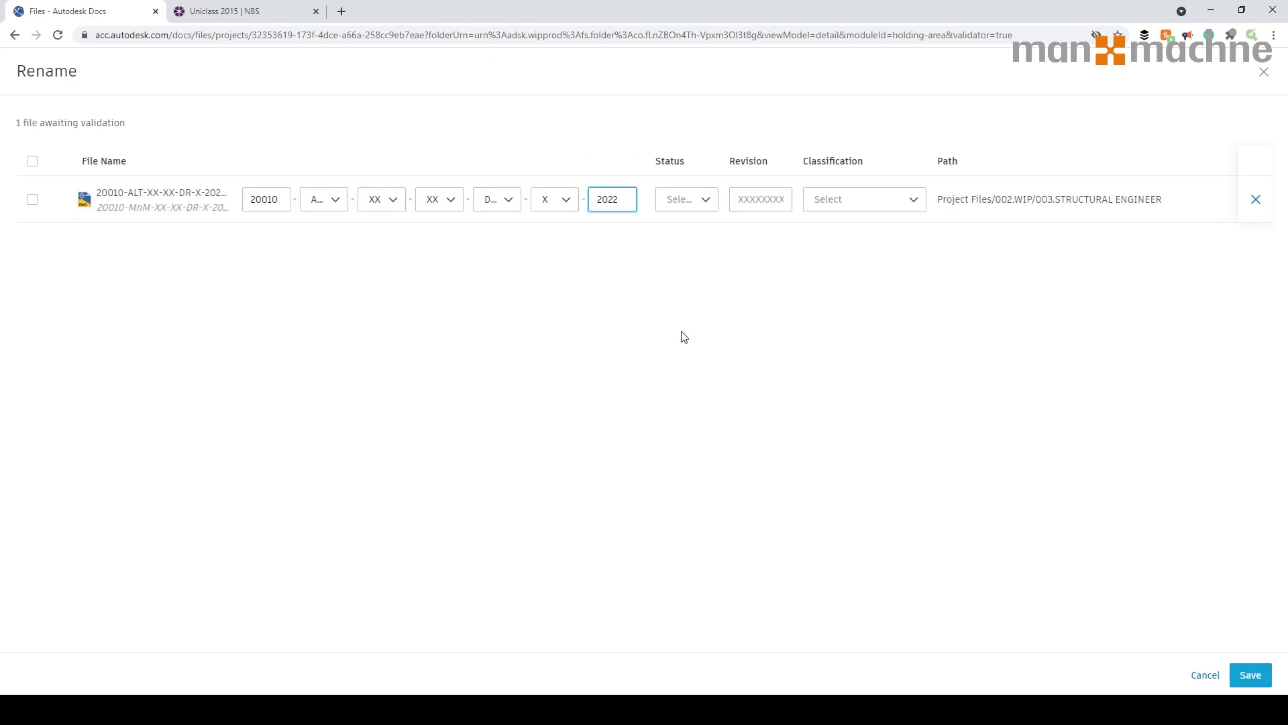
- Give the drawing awaiting validation the status S0 and the revision P01
left_click(702, 201)
left_click(686, 228)
left_click(742, 202)
type("P")
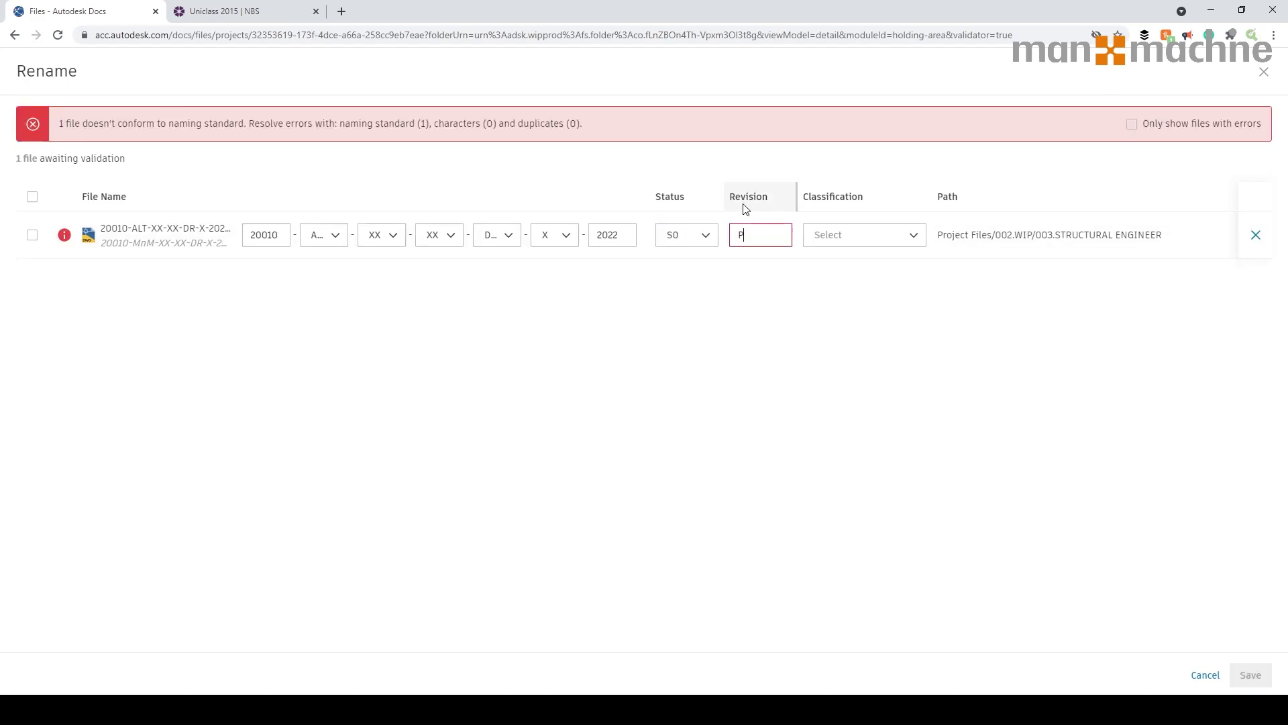
type("01")
- Search the classifications for "steel", assign Pr_20_29_03_11 to the drawing and save the rename
left_click(829, 198)
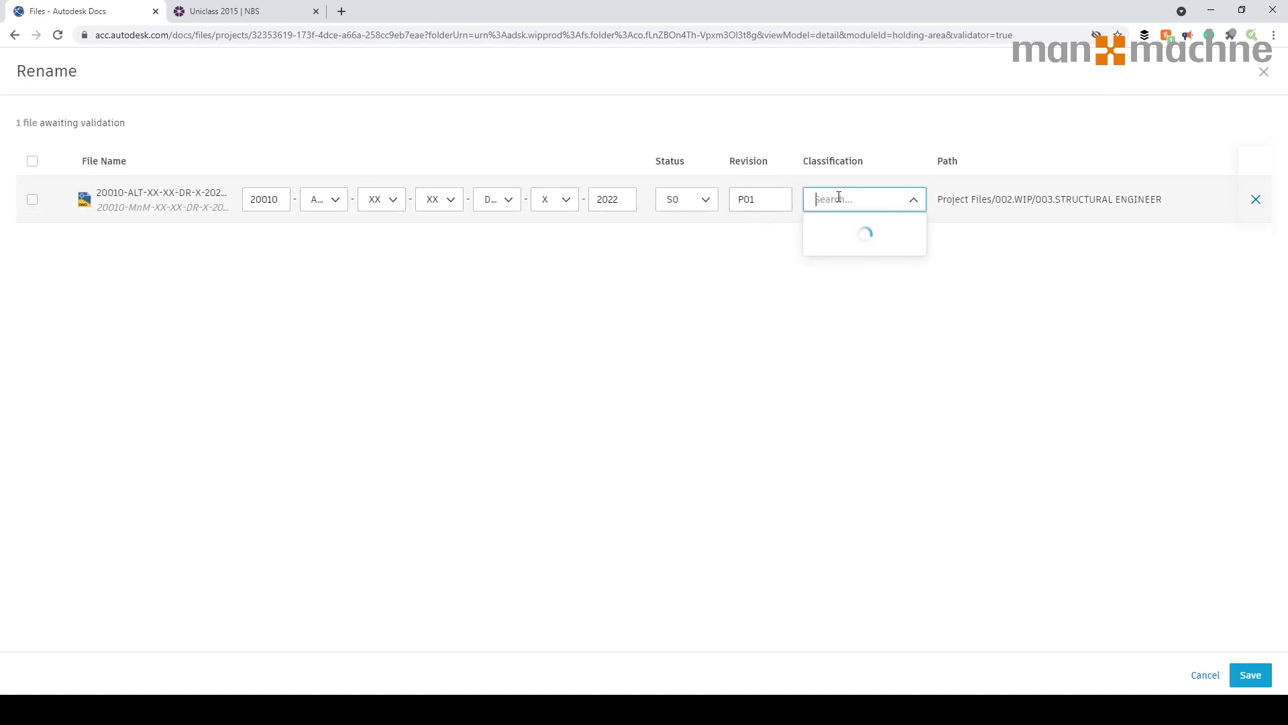
type("steel")
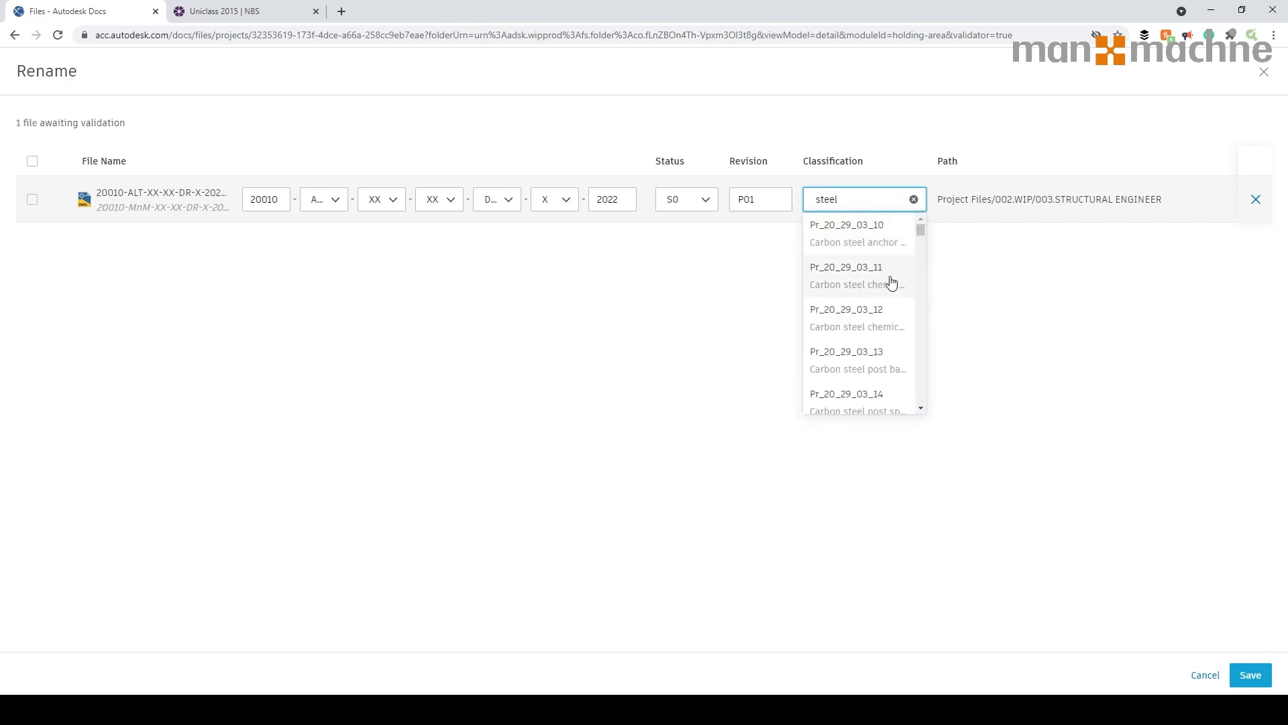
left_click(884, 292)
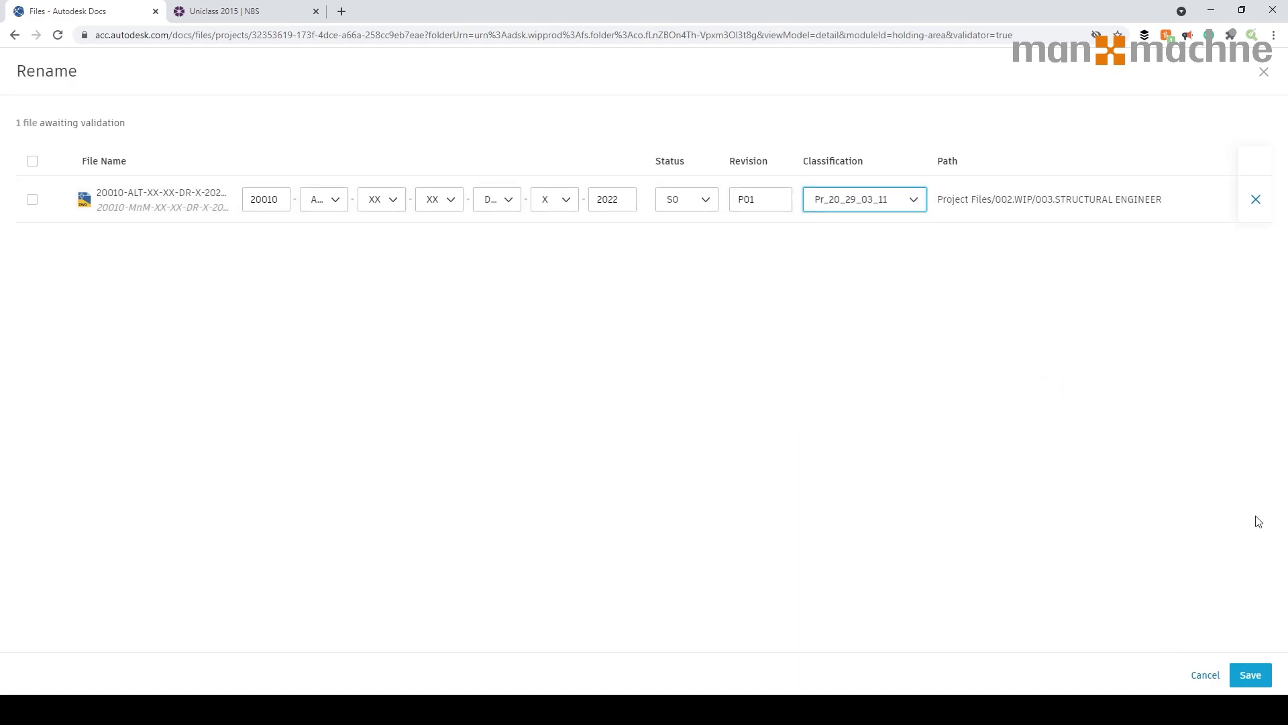
left_click(1250, 676)
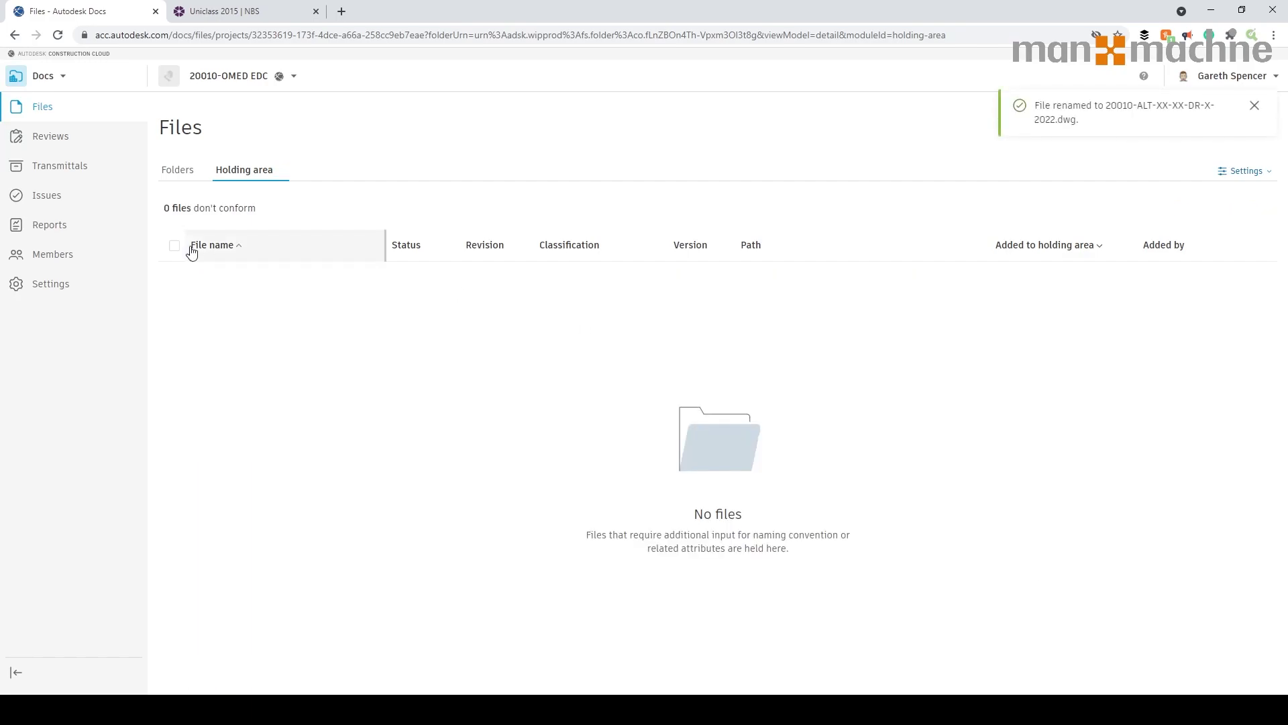
- Return to the 1.1.BRIEFING DOCS folder, narrow the Name column and enter OIR as the PDF's description
left_click(180, 175)
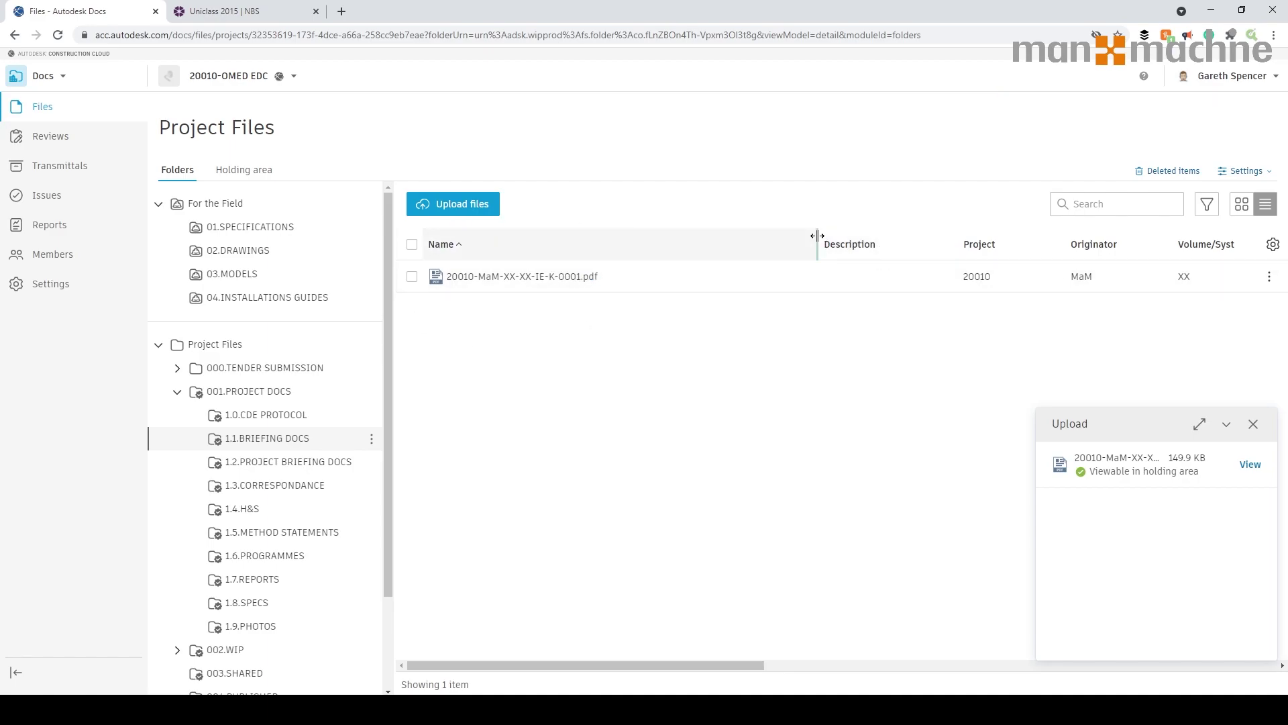
left_click_drag(817, 241, 656, 243)
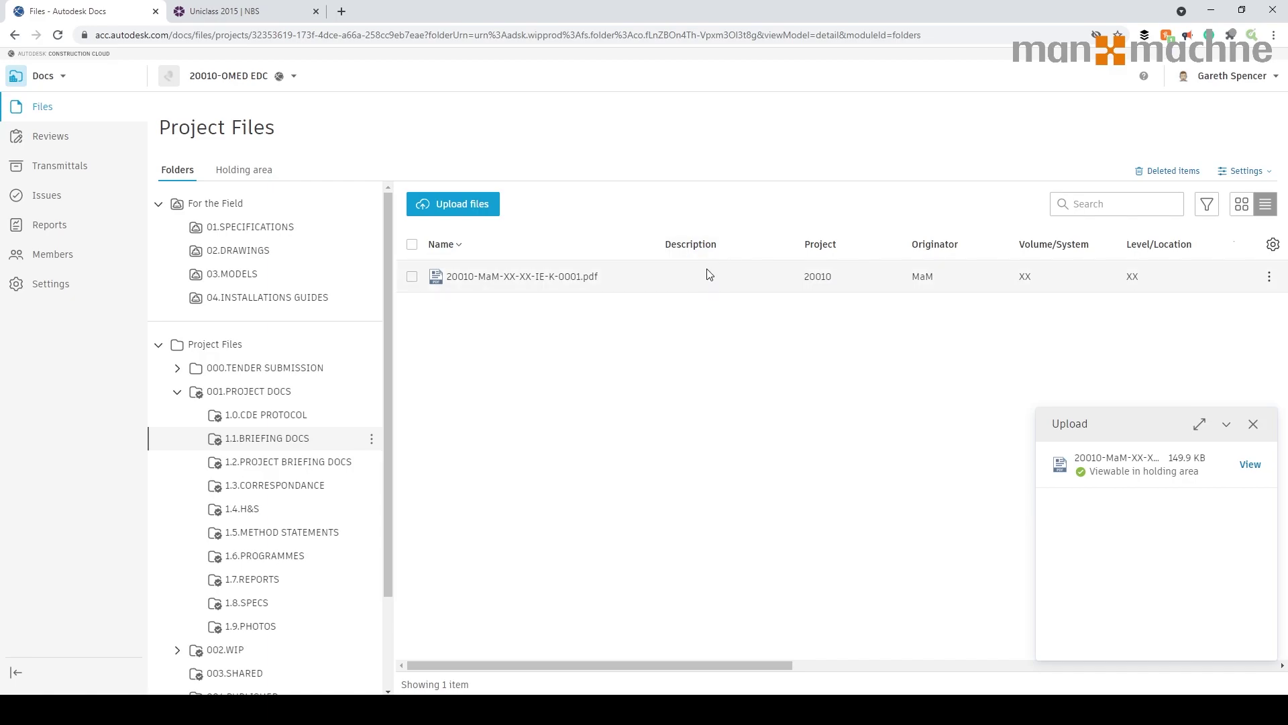
left_click(788, 278)
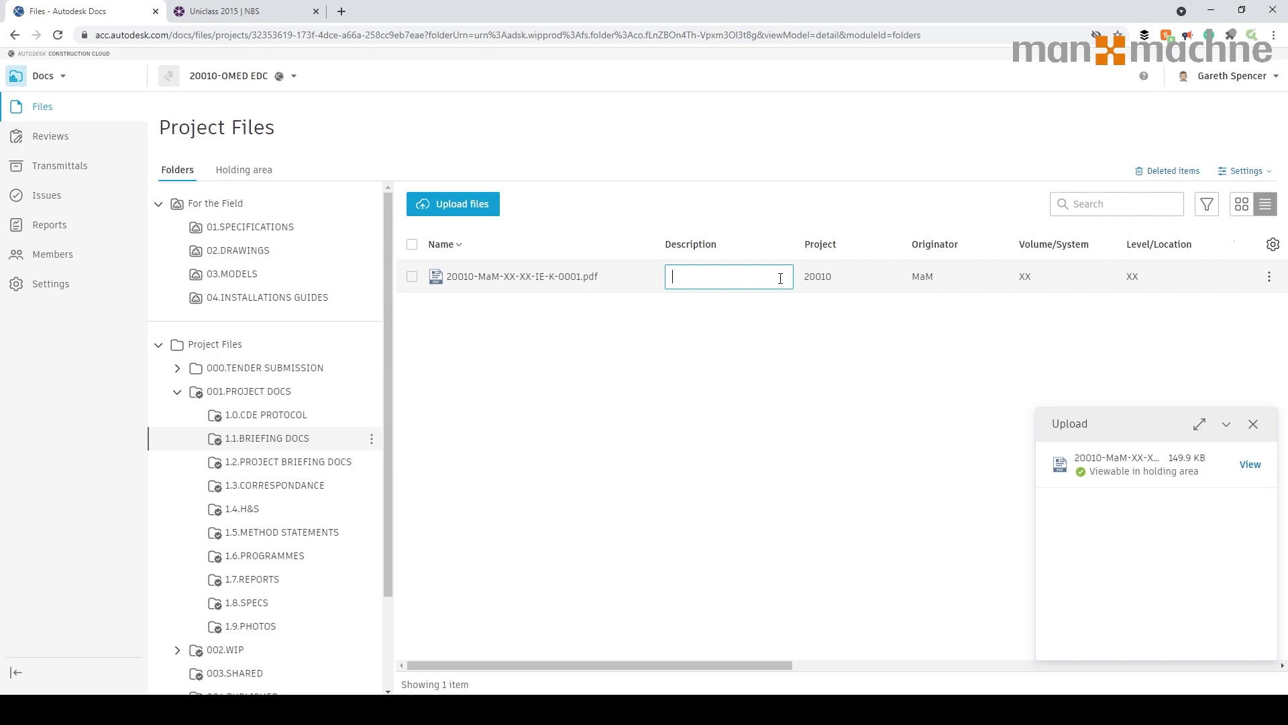
type("OIR")
key("Return")
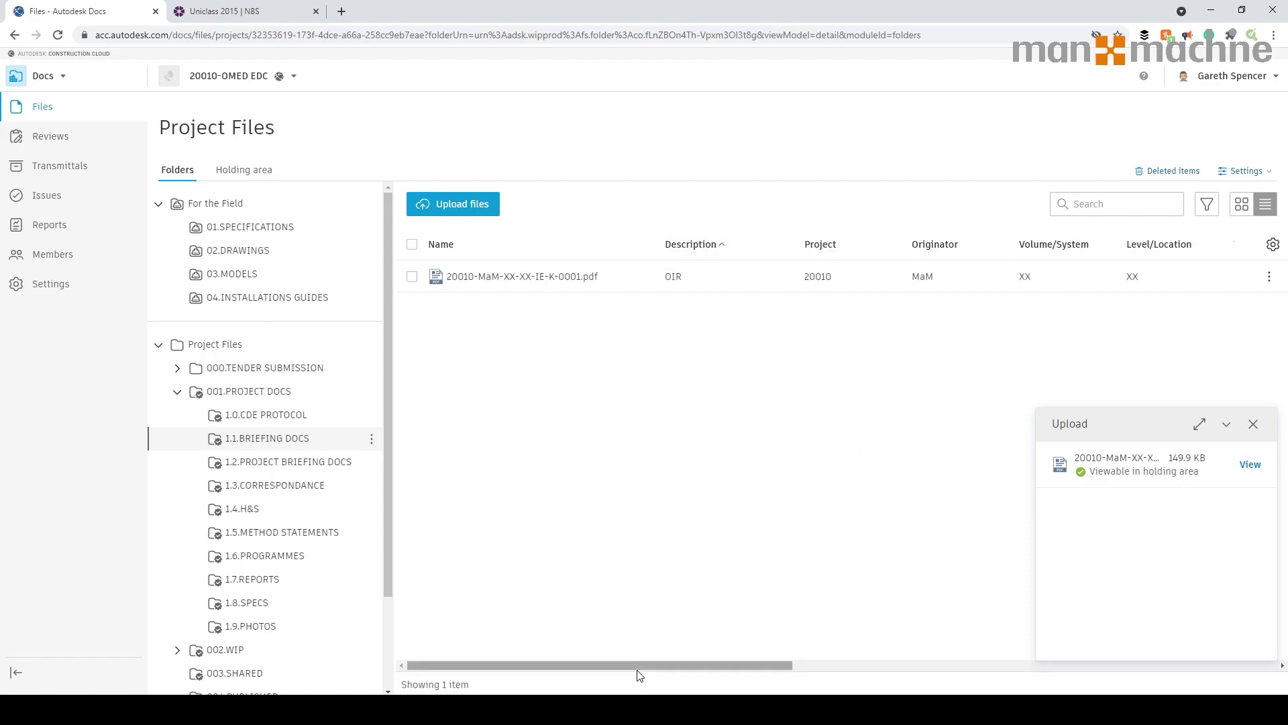
- Examine the PDF's status, revision, classification and version columns, closing the upload notification
left_click_drag(638, 665, 956, 654)
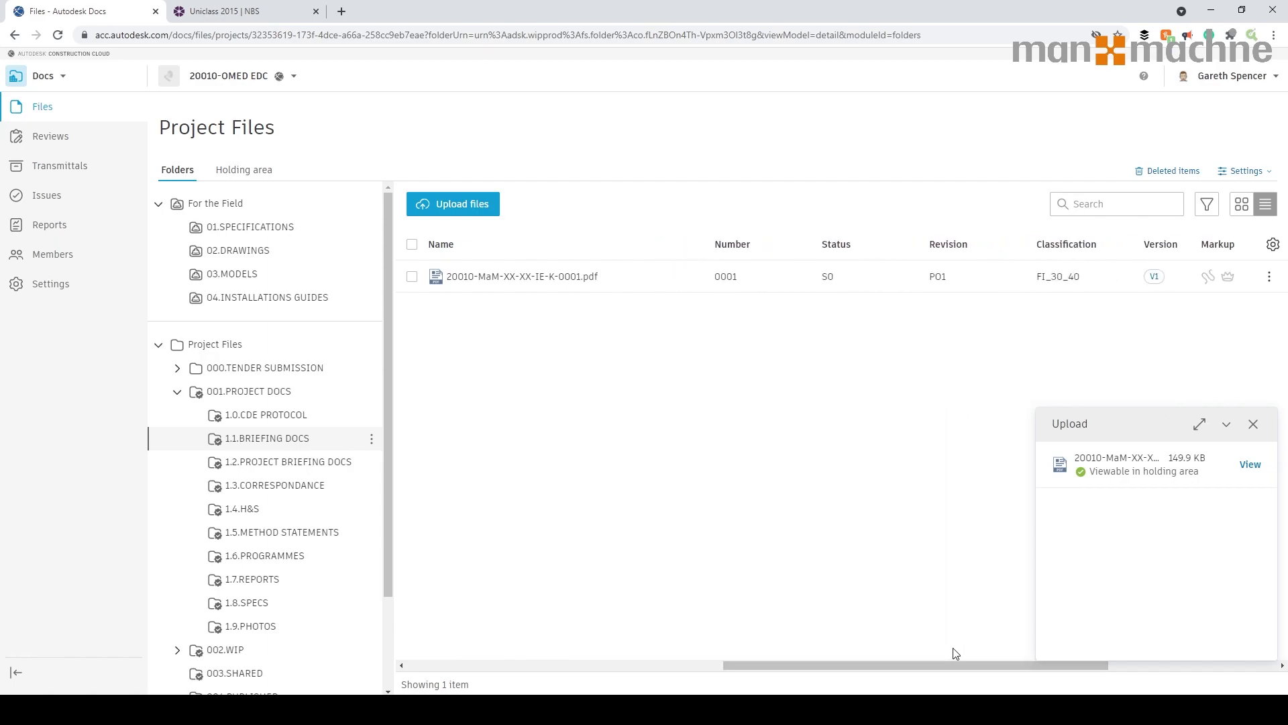
left_click(1253, 424)
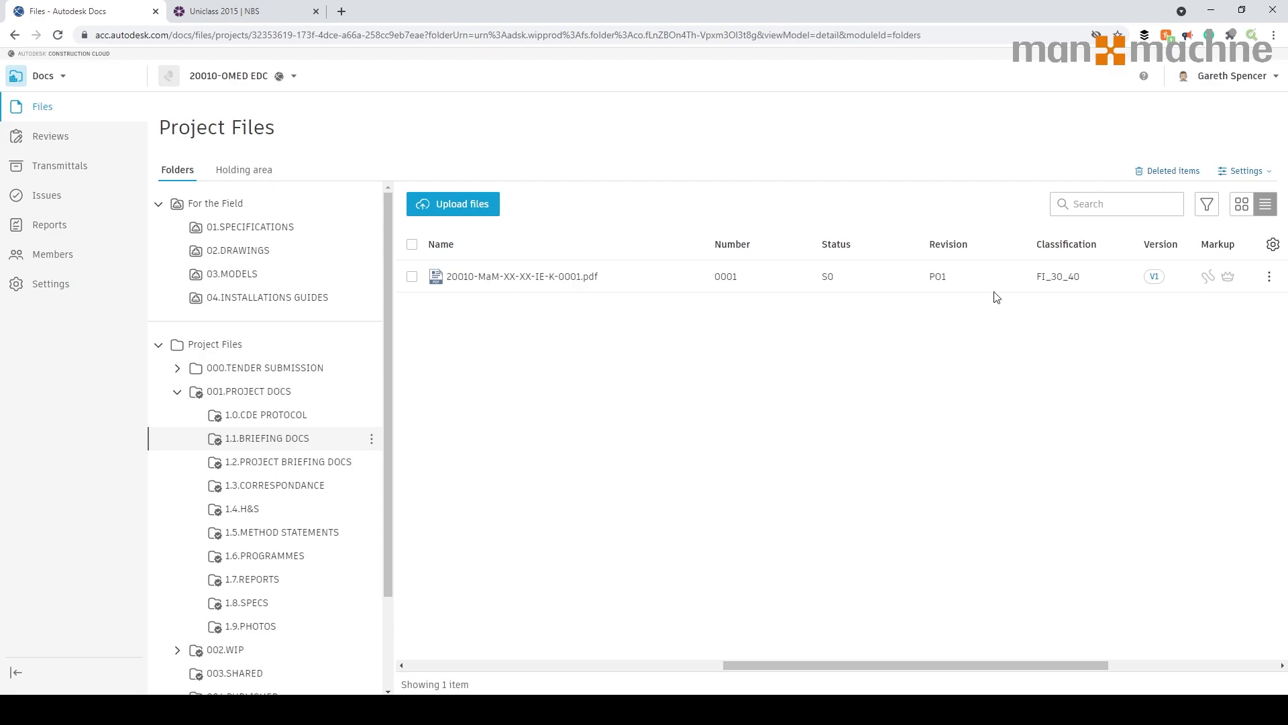
left_click_drag(1103, 664, 1159, 665)
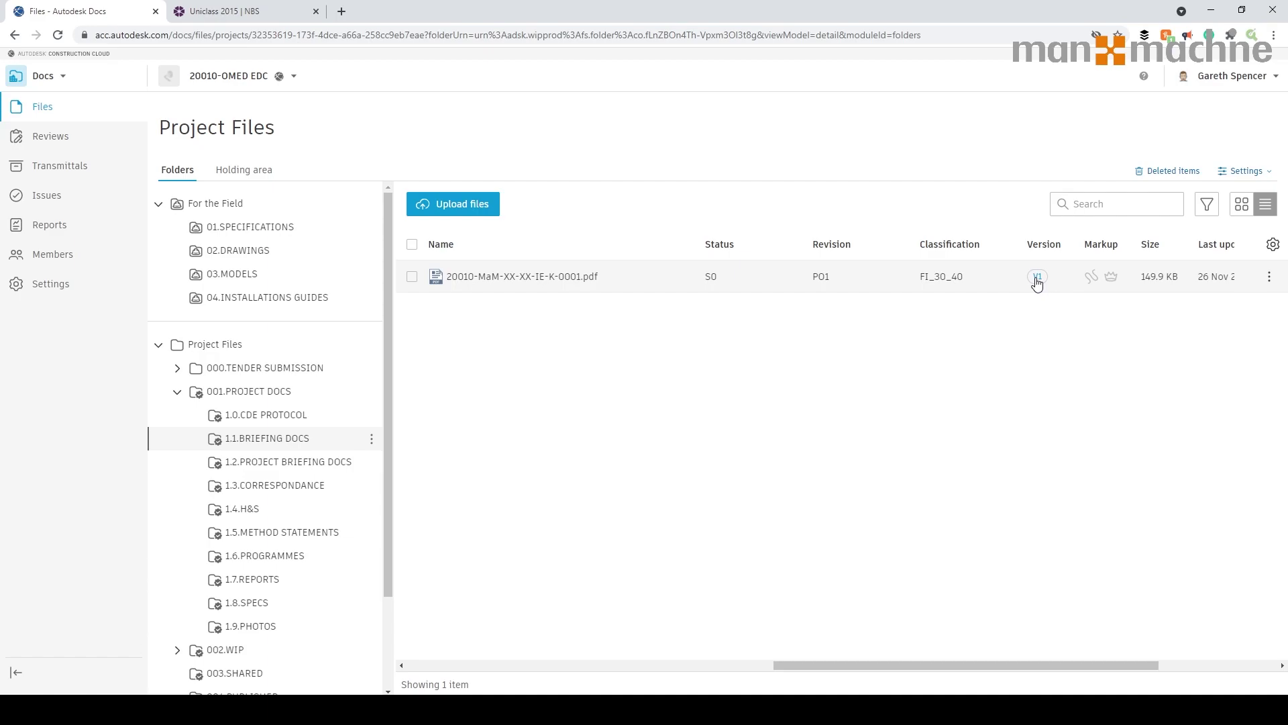
- Collapse 001.PROJECT DOCS, expand 002.WIP and open the 003.STRUCTURAL ENGINEER folder
left_click(177, 391)
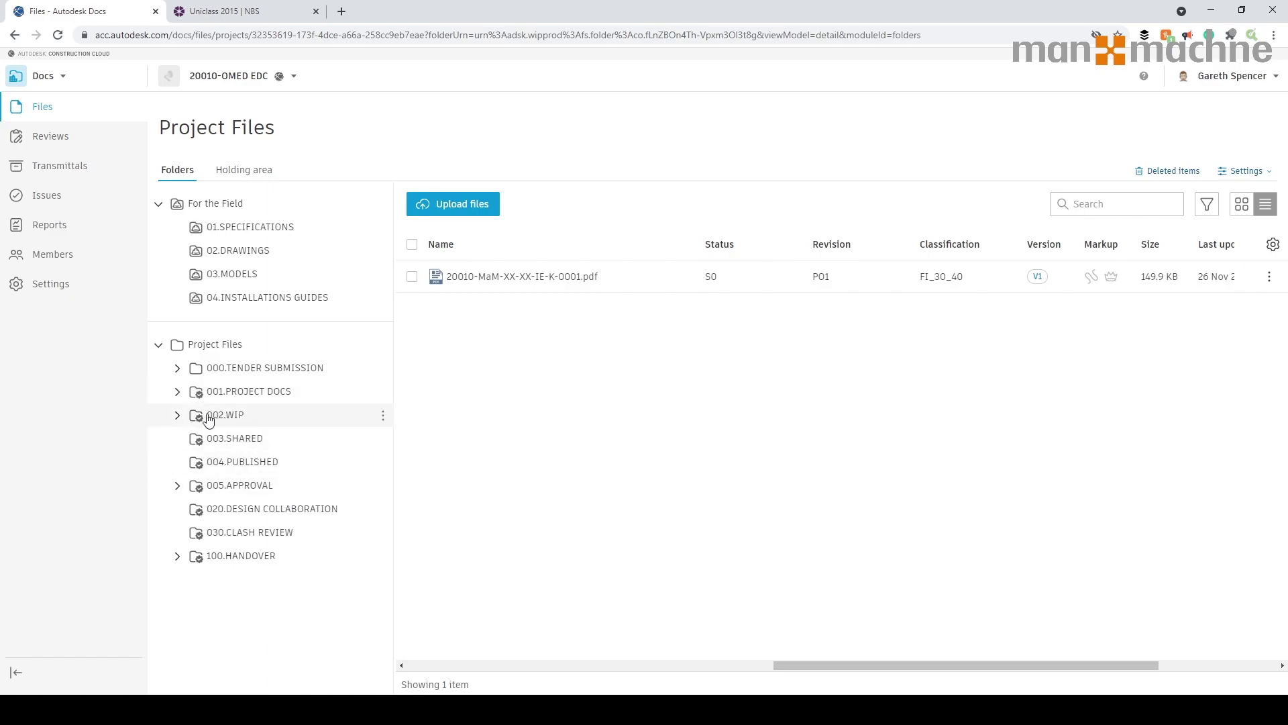
left_click(177, 415)
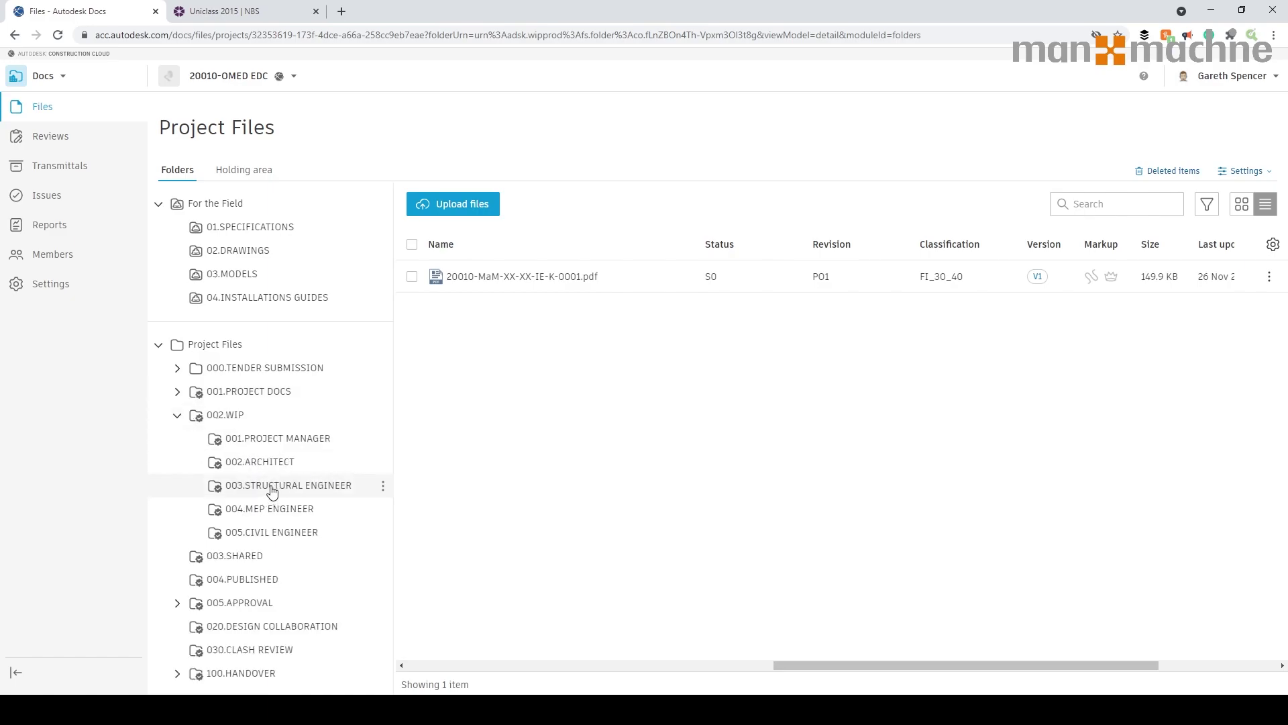
left_click(277, 491)
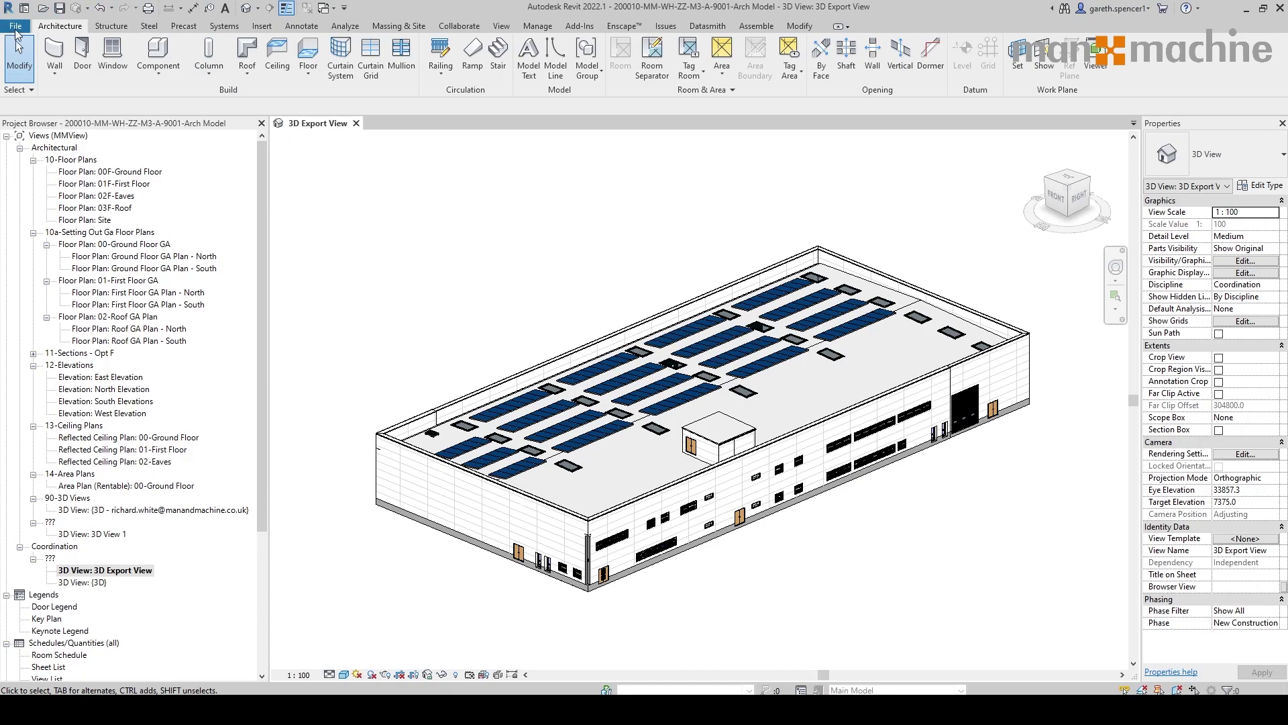
- In Revit, start saving the Arch Model as a cloud model, search the projects for 20010 and choose 20010-OMED EDC
left_click(15, 26)
mouse_move(47, 183)
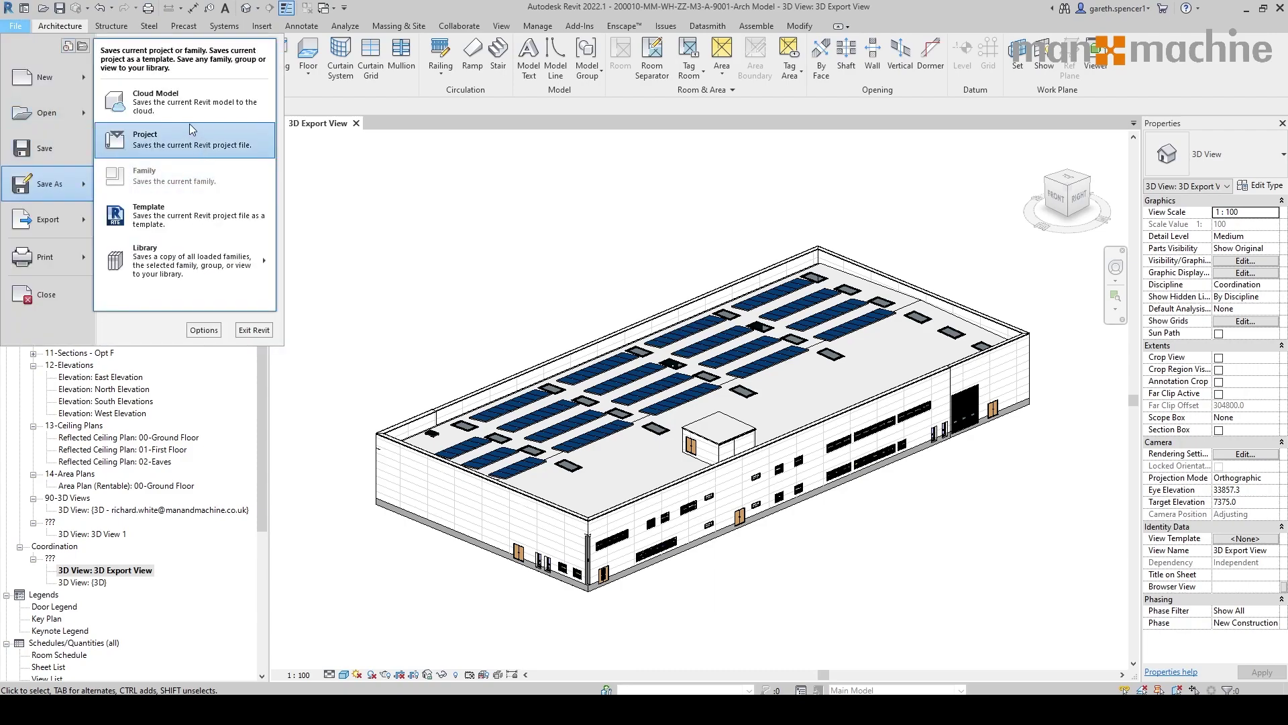
left_click(182, 105)
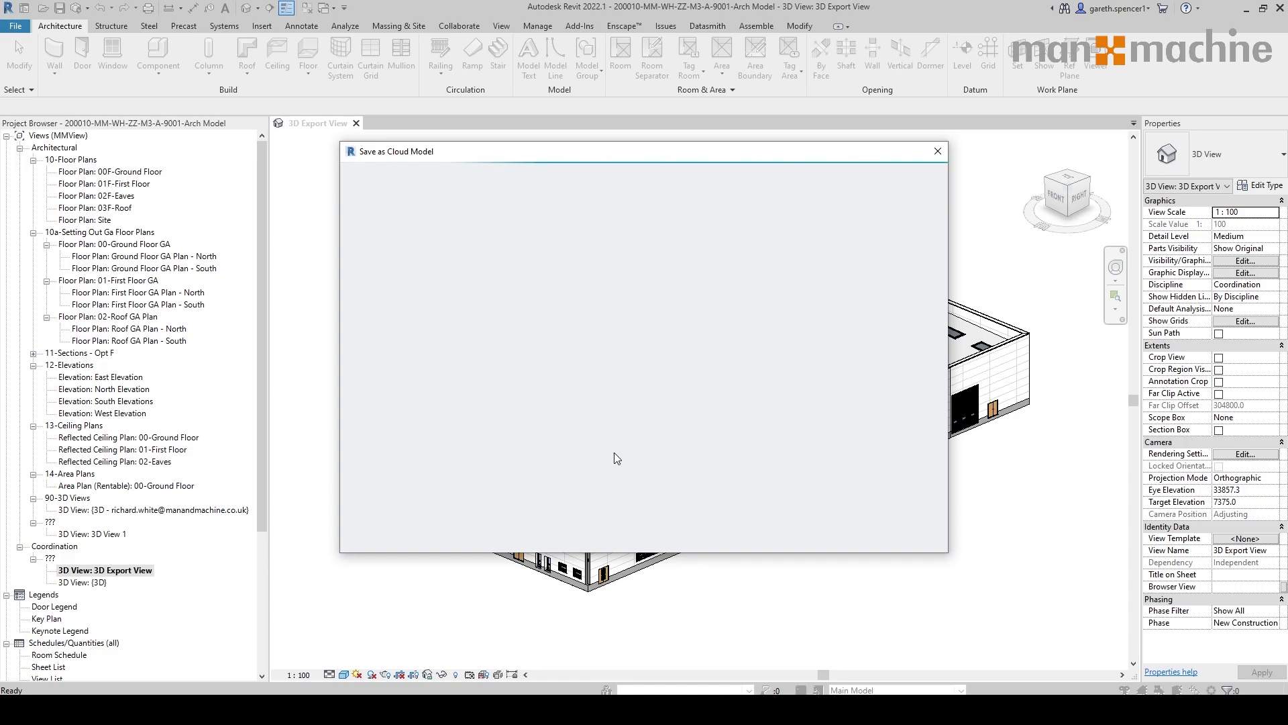
left_click(455, 201)
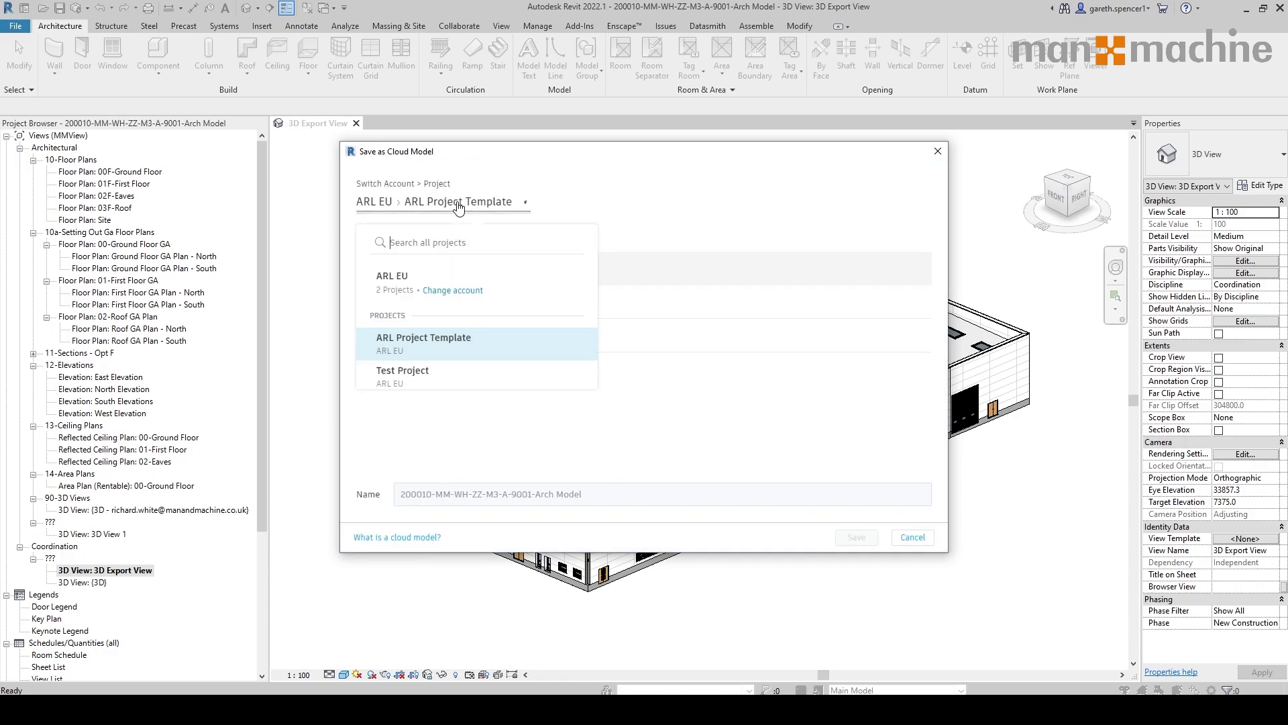
left_click(459, 236)
type("20010")
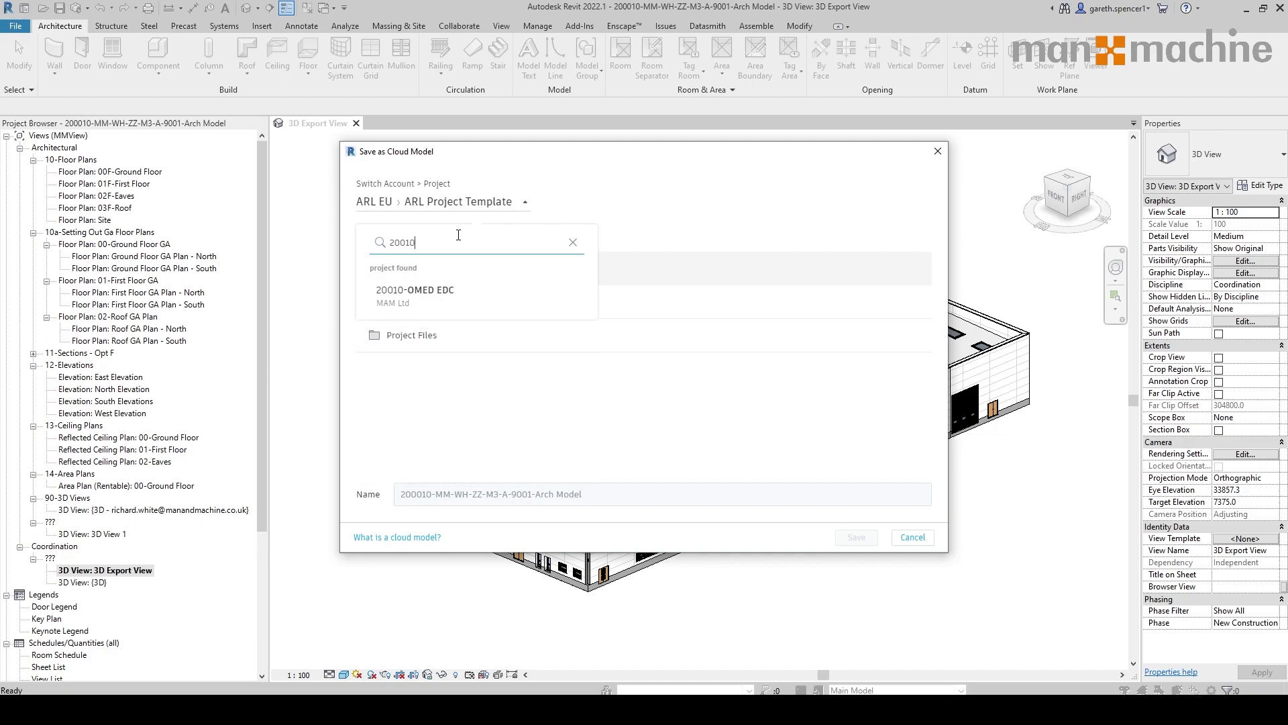
left_click(438, 292)
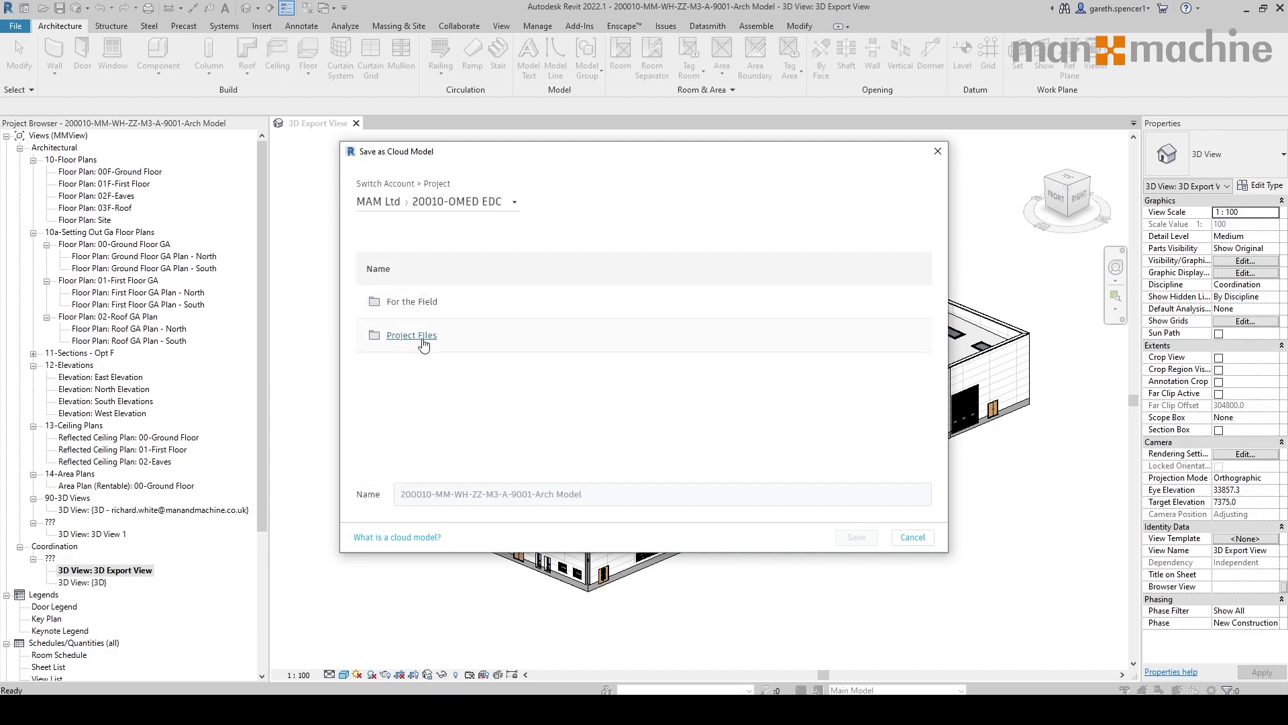
- Browse the cloud save location to Project Files > 002.WIP > 003.STRUCTURAL ENGINEER
left_click(425, 345)
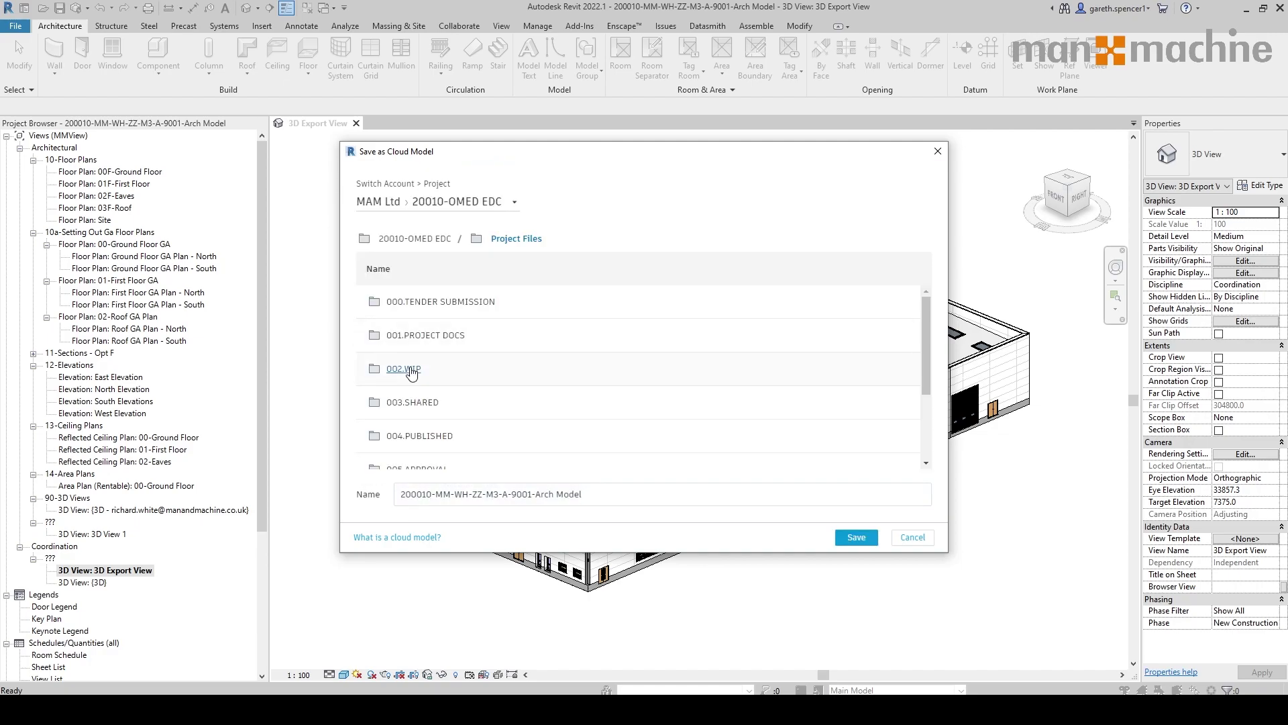
left_click(413, 373)
left_click(431, 375)
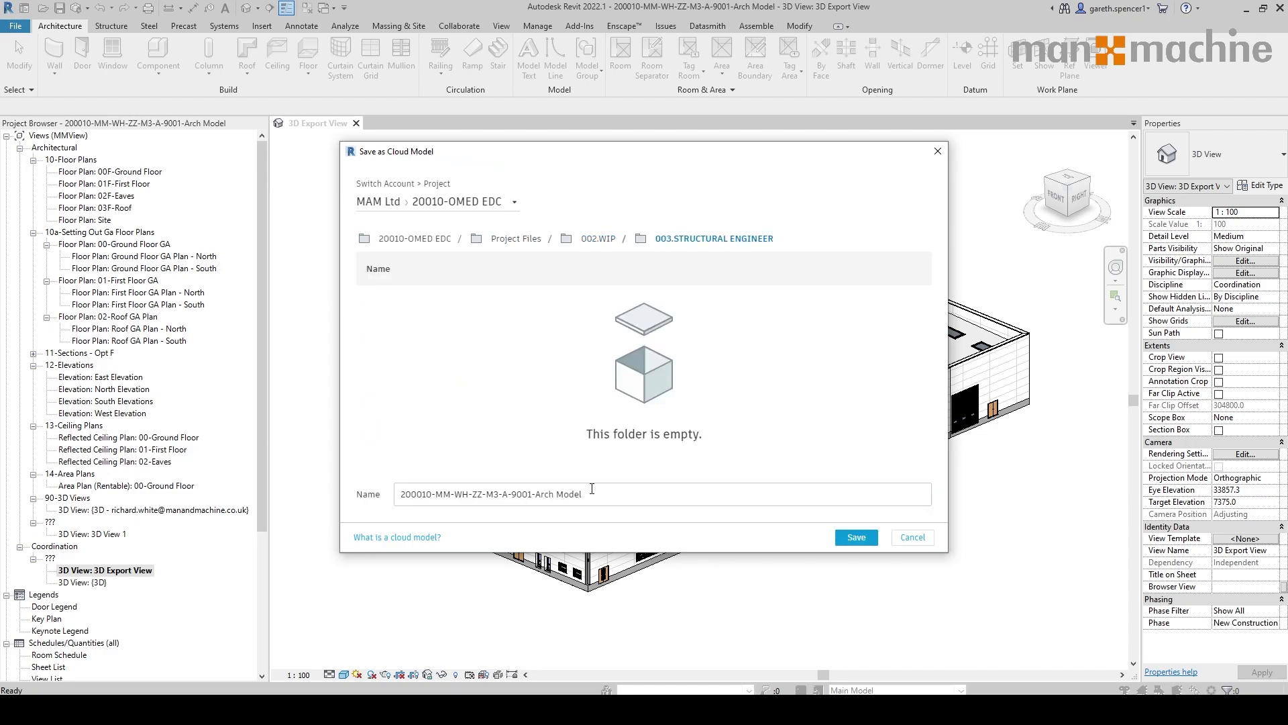
- Edit the cloud model's name so that it begins with project code 20010 and originator ALT
left_click(453, 495)
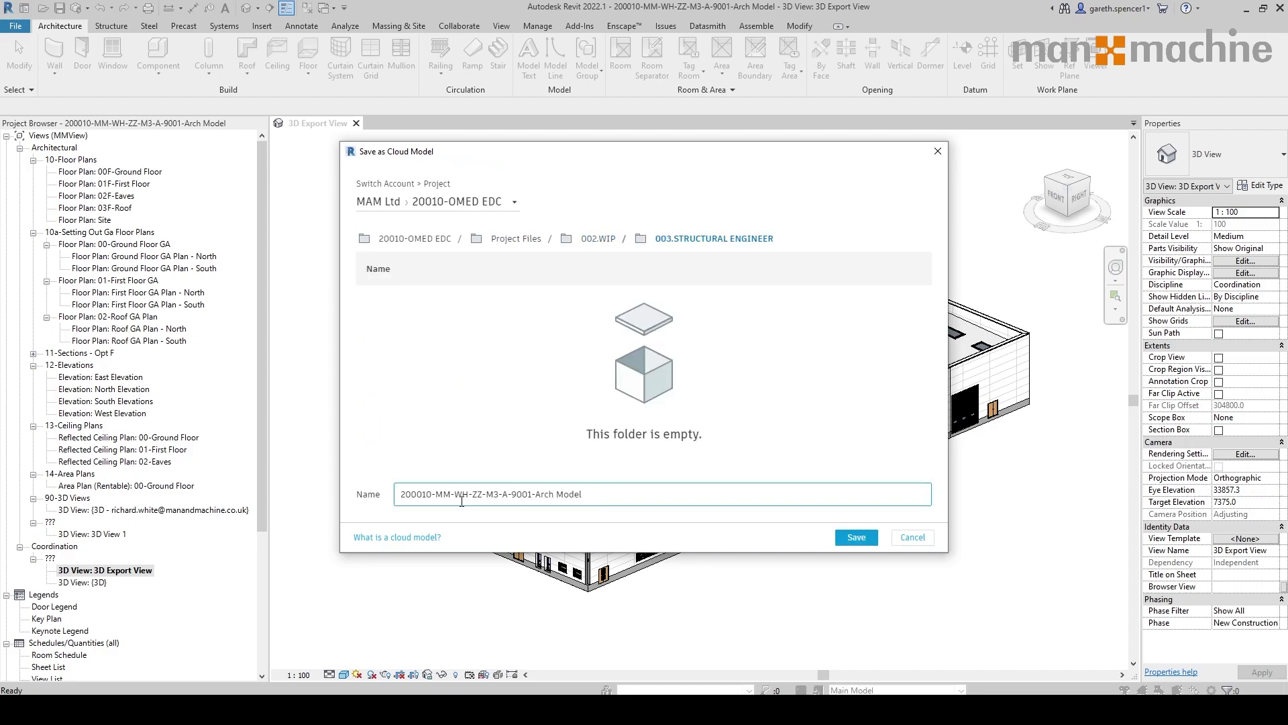
key("BackSpace")
key("BackSpace")
key("Left")
key("Left")
key("Left")
key("BackSpace")
type("ALT")
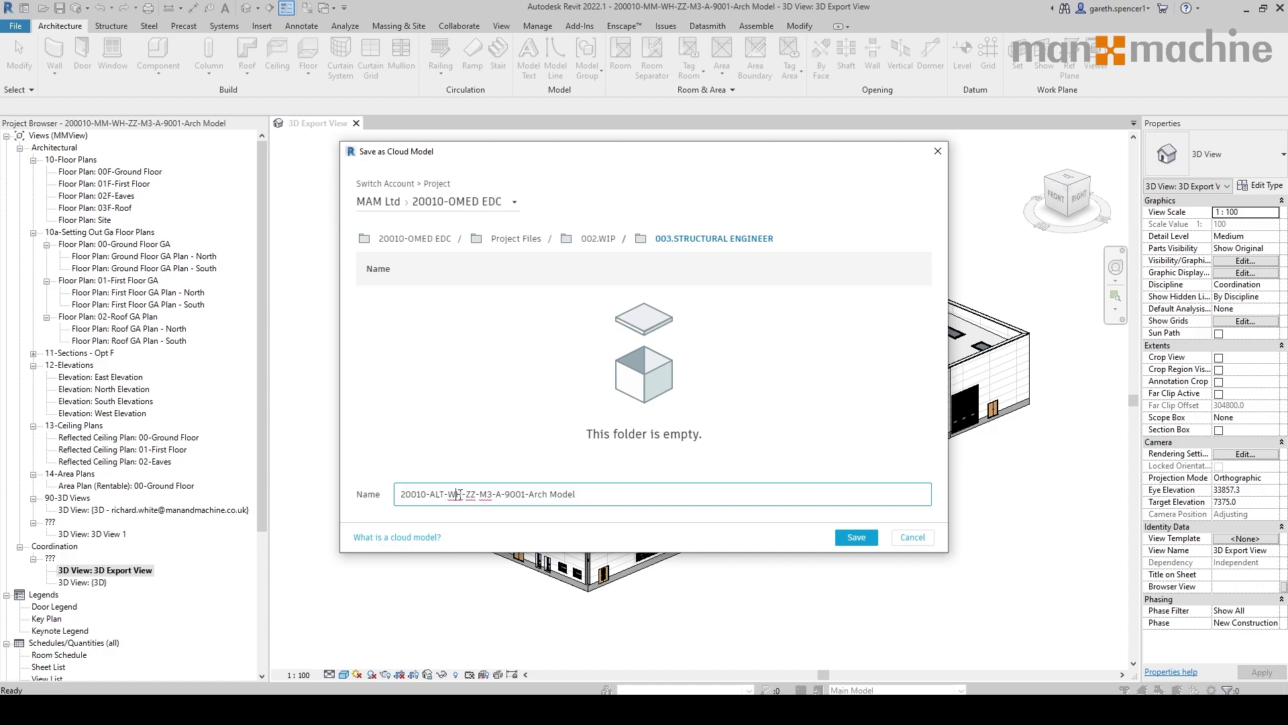
- Set the volume code in the model name to XX and remove the Arch Model suffix
key("Right")
key("Delete")
key("Delete")
type("XX")
left_click_drag(528, 496, 796, 515)
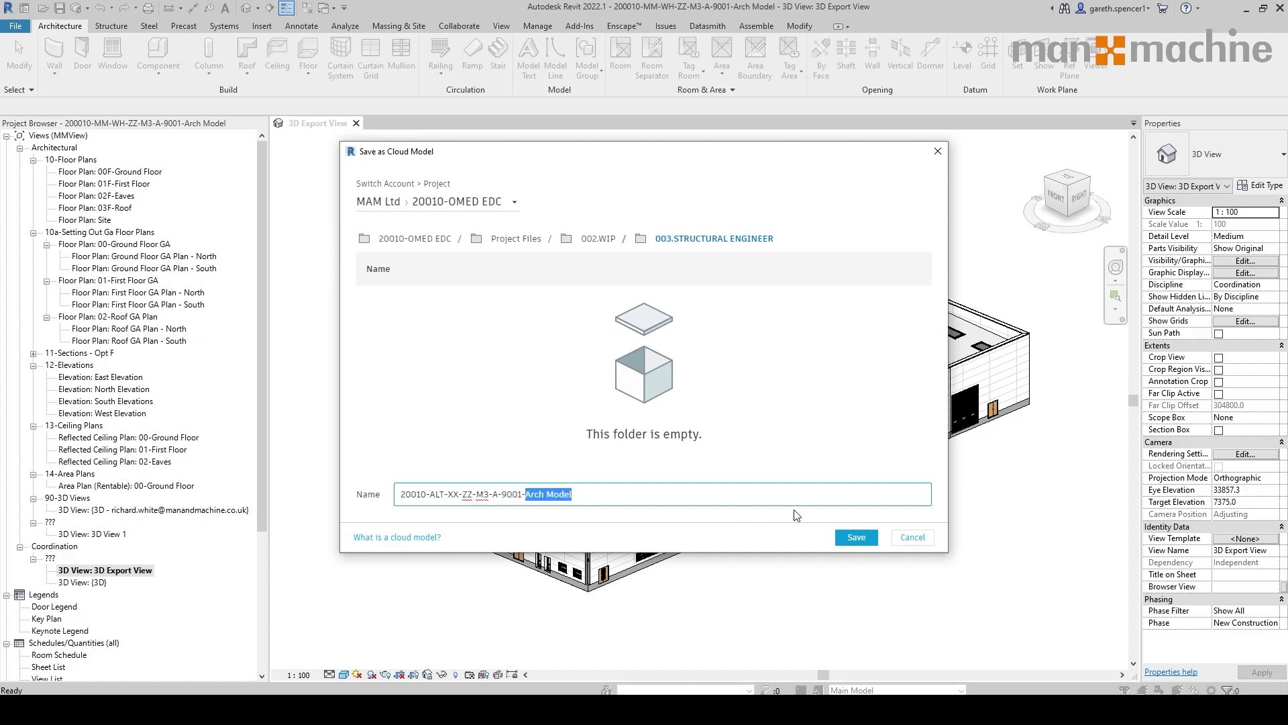
key("BackSpace")
key("BackSpace")
- Change the originator code to DYA so the model name reads 20010-DYA-XX-ZZ-M3-A-9001
double_click(434, 493)
key("BackSpace")
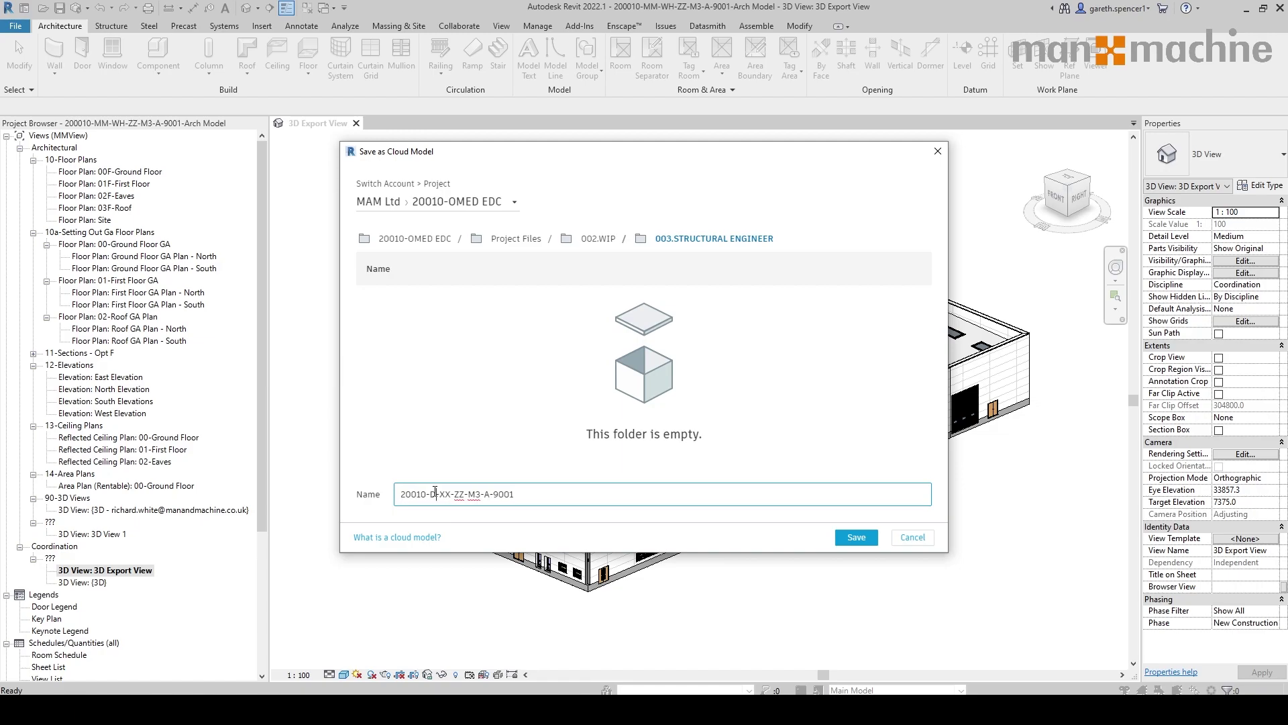
type("DA")
key("BackSpace")
type("YA")
- Change the destination folder to 002.ARCHITECT under 002.WIP and save the cloud model there
left_click(598, 239)
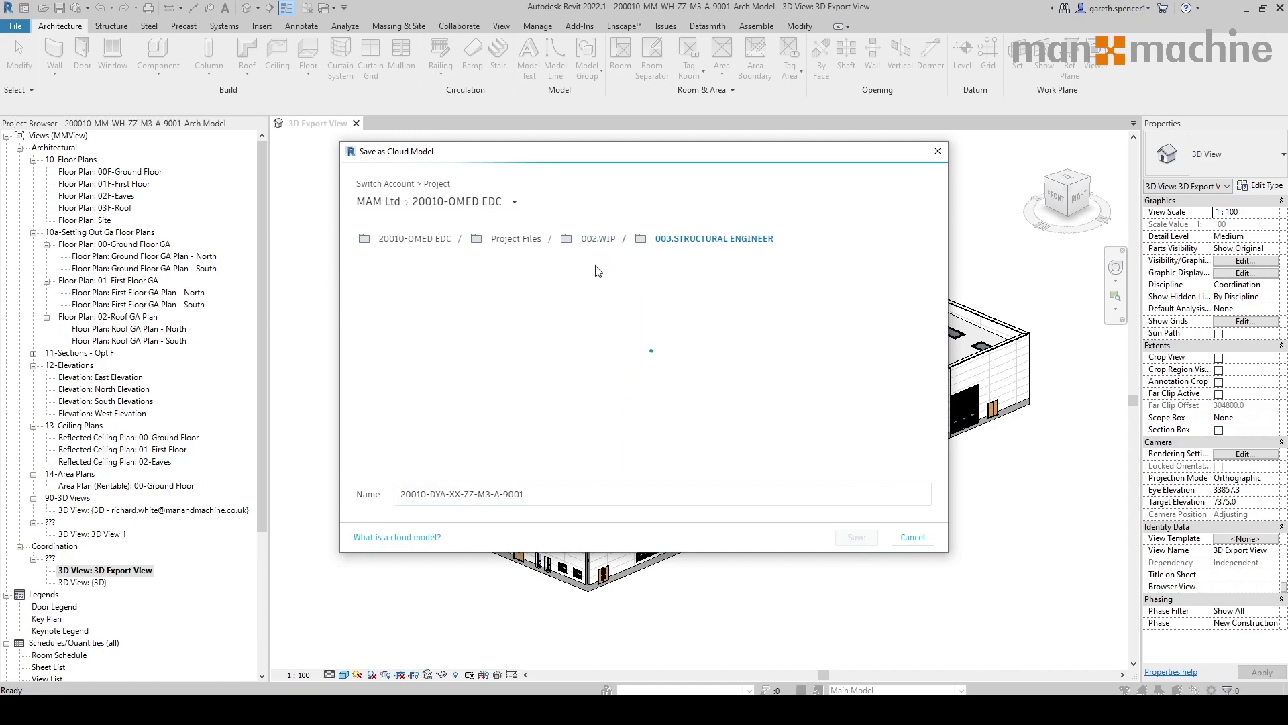
left_click(424, 339)
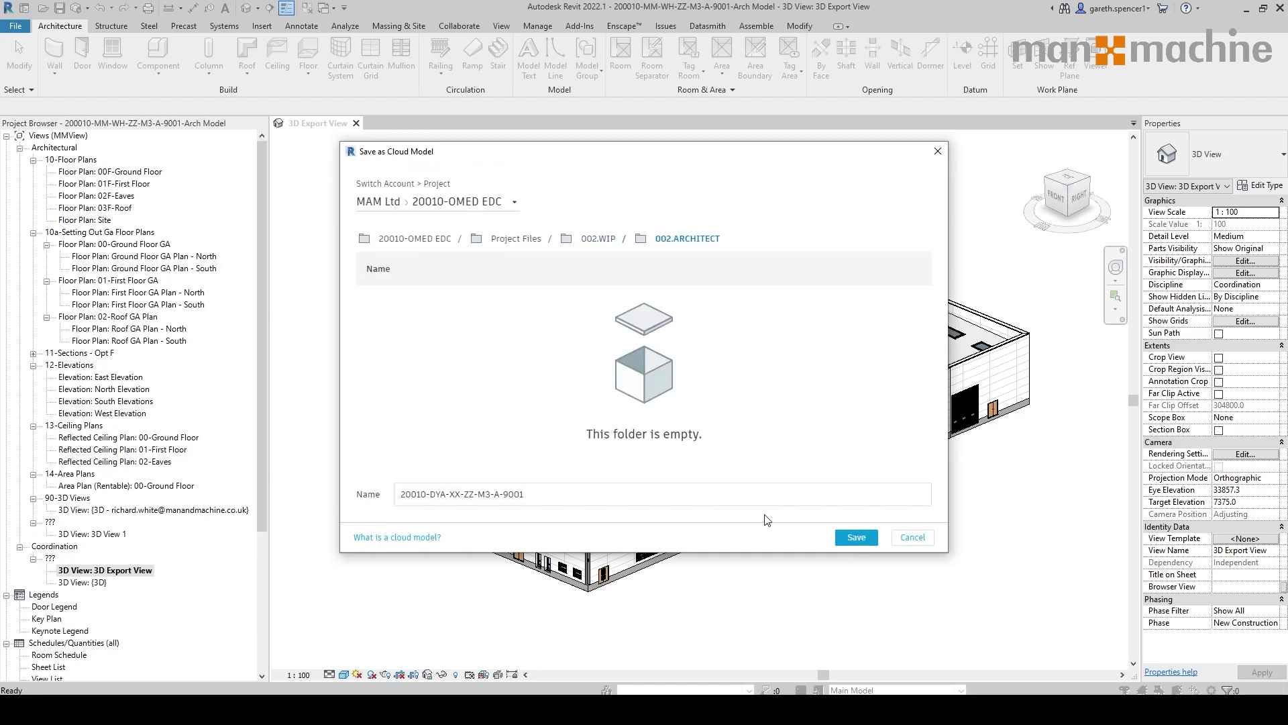
left_click(856, 538)
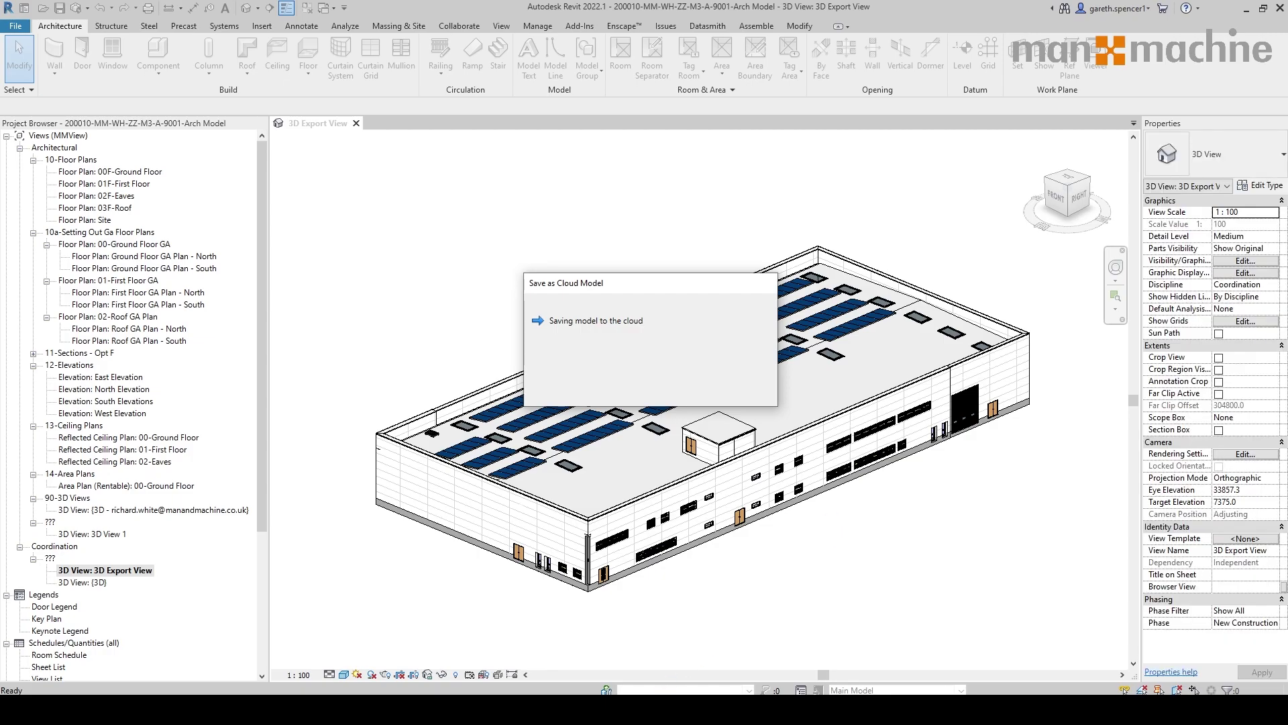
- Move the Pending Actions window aside, switch to Autodesk Docs in the browser and open the 002.ARCHITECT folder
left_click_drag(692, 188, 973, 314)
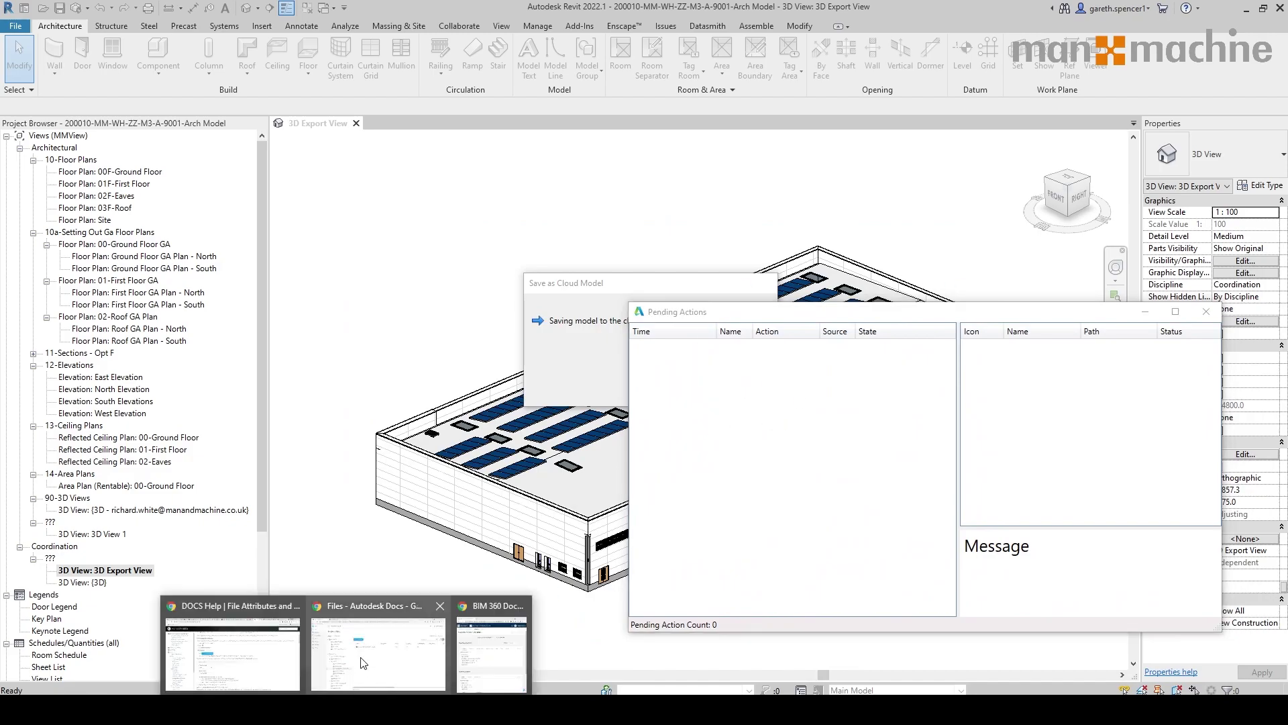
left_click(269, 644)
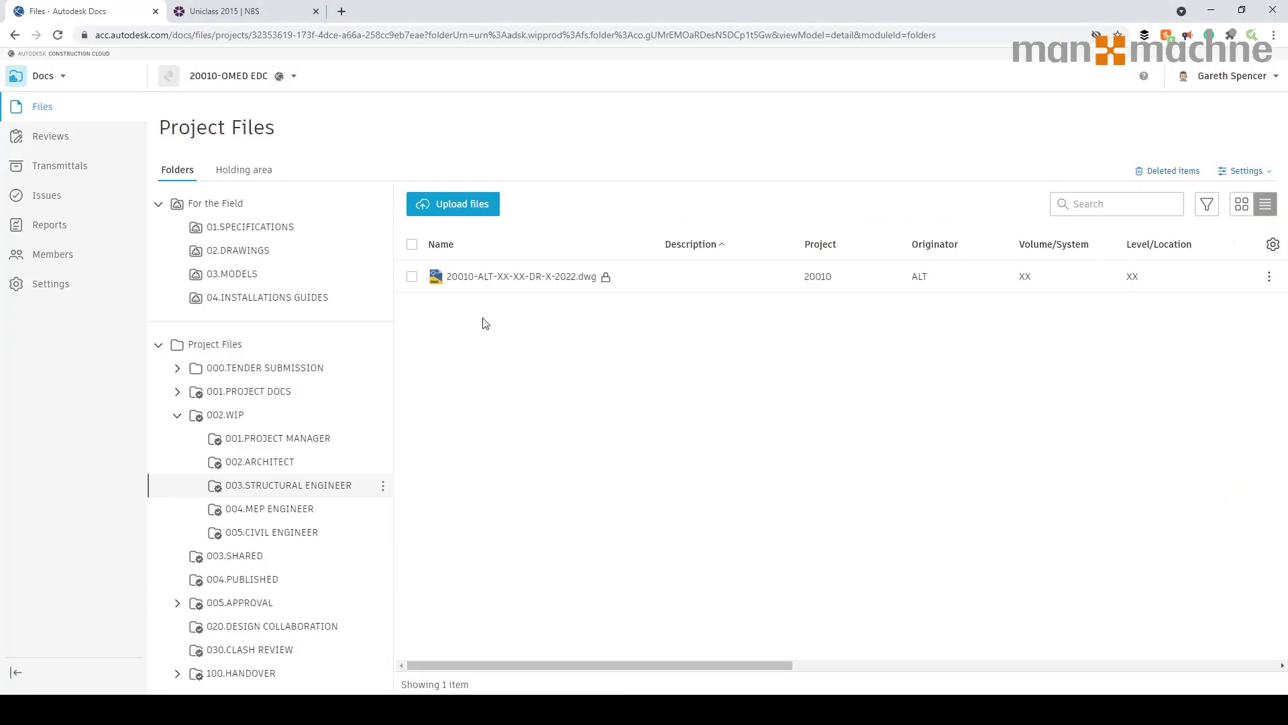
left_click(265, 463)
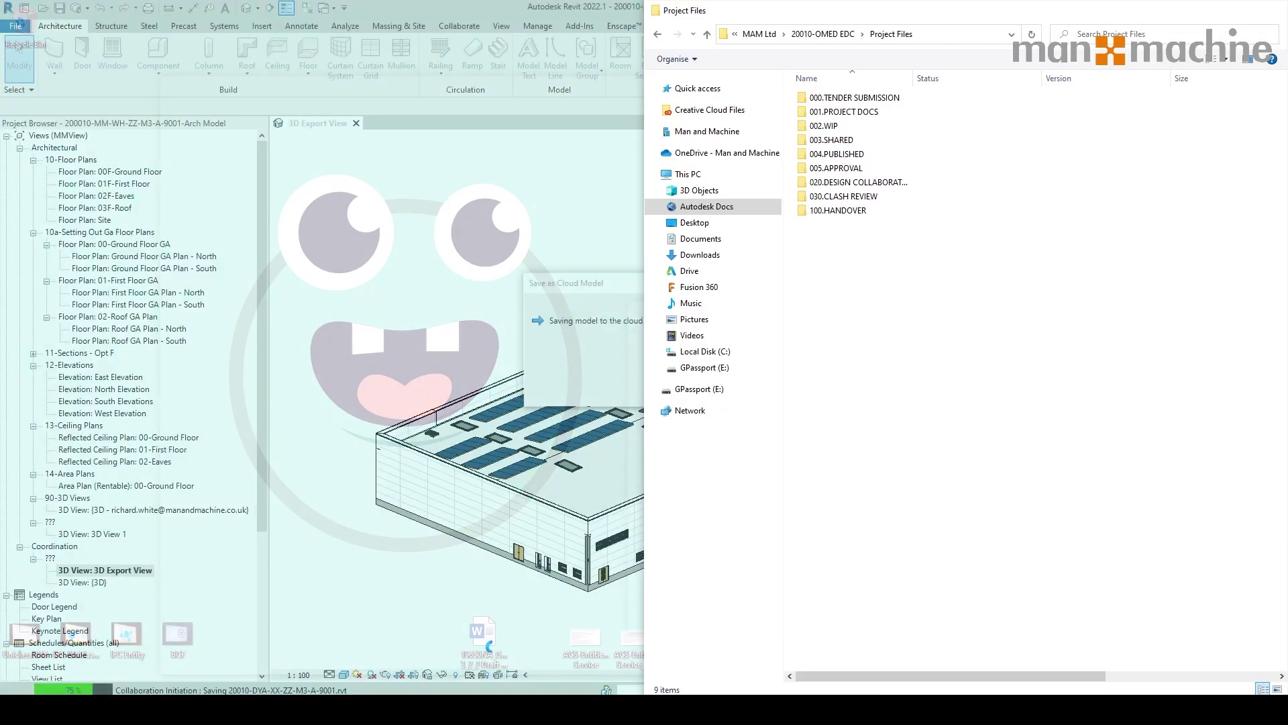
- In File Explorer, browse the 20010-OMED EDC project to Project Files > 005.APPROVAL > 003.STRUCTURAL ENGINEER
left_click(446, 649)
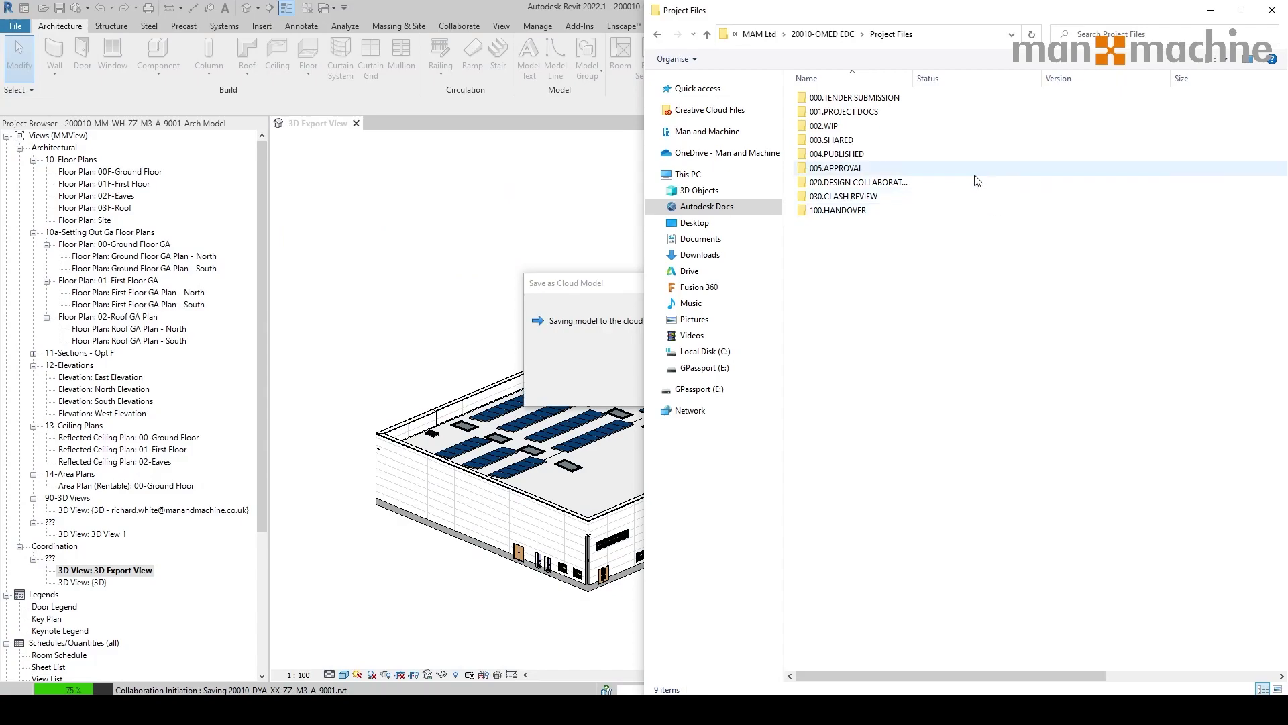
left_click(826, 34)
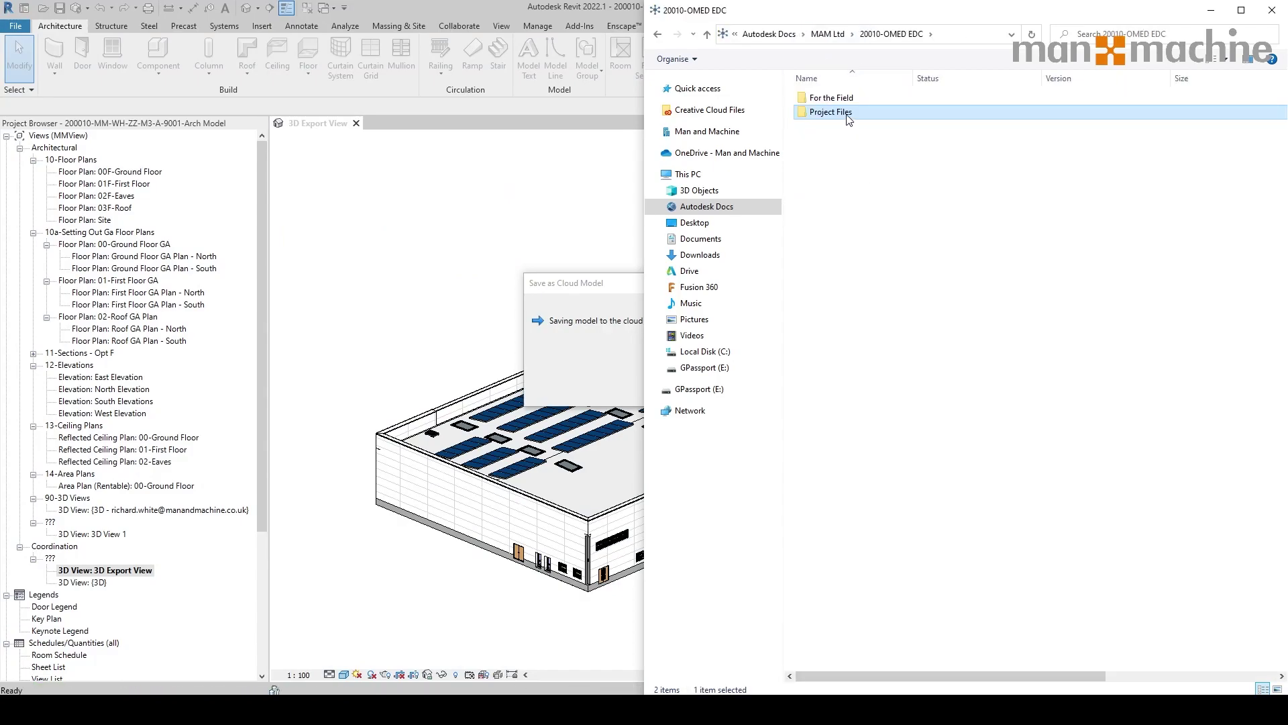
double_click(847, 116)
left_click(833, 168)
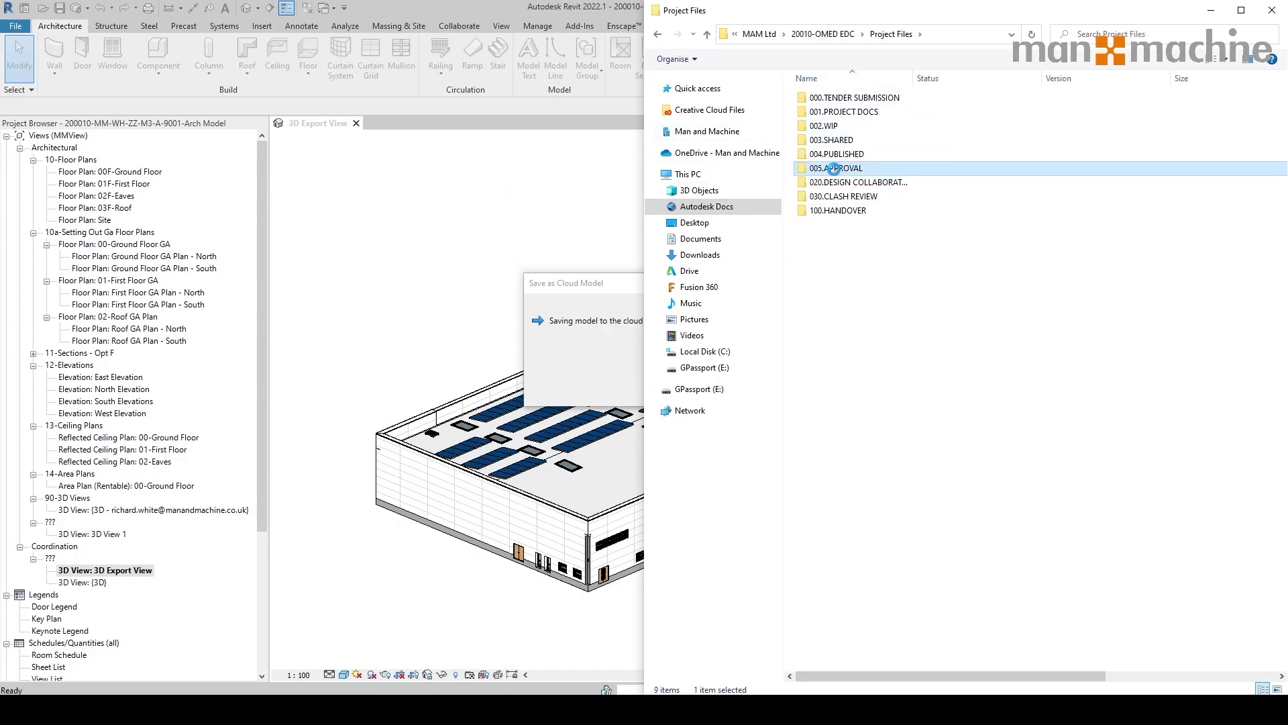
double_click(833, 168)
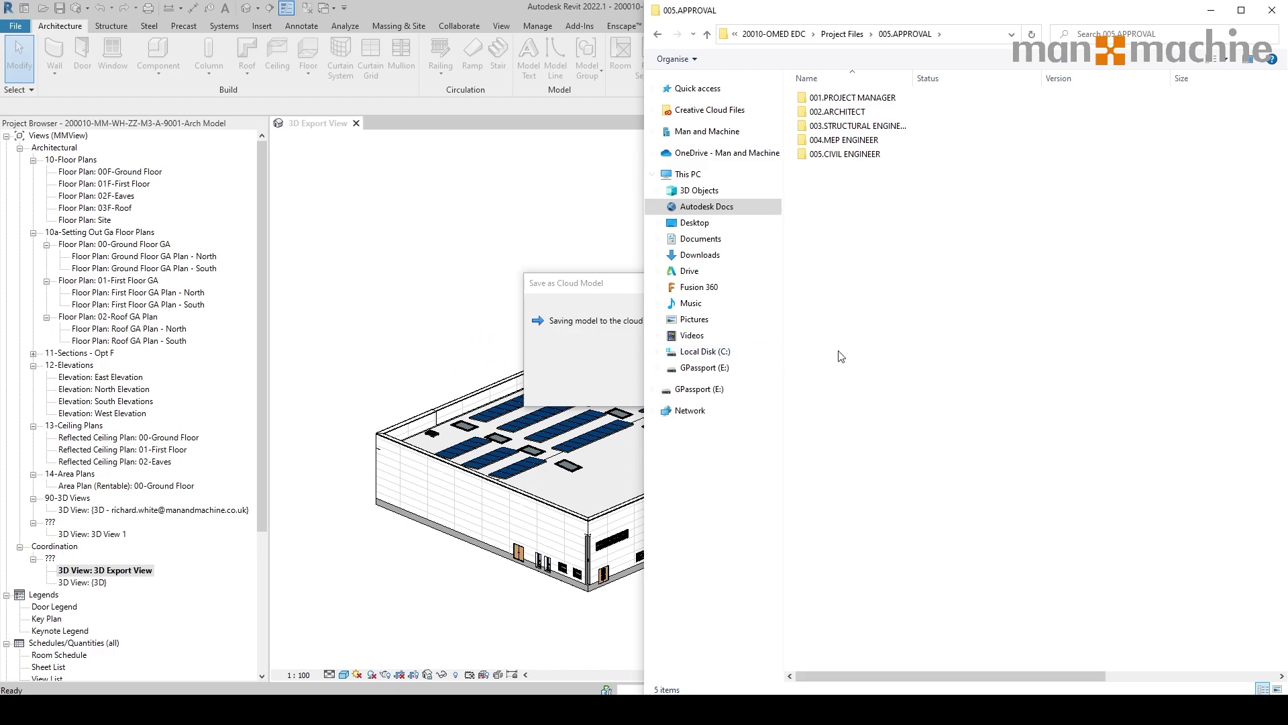
double_click(866, 126)
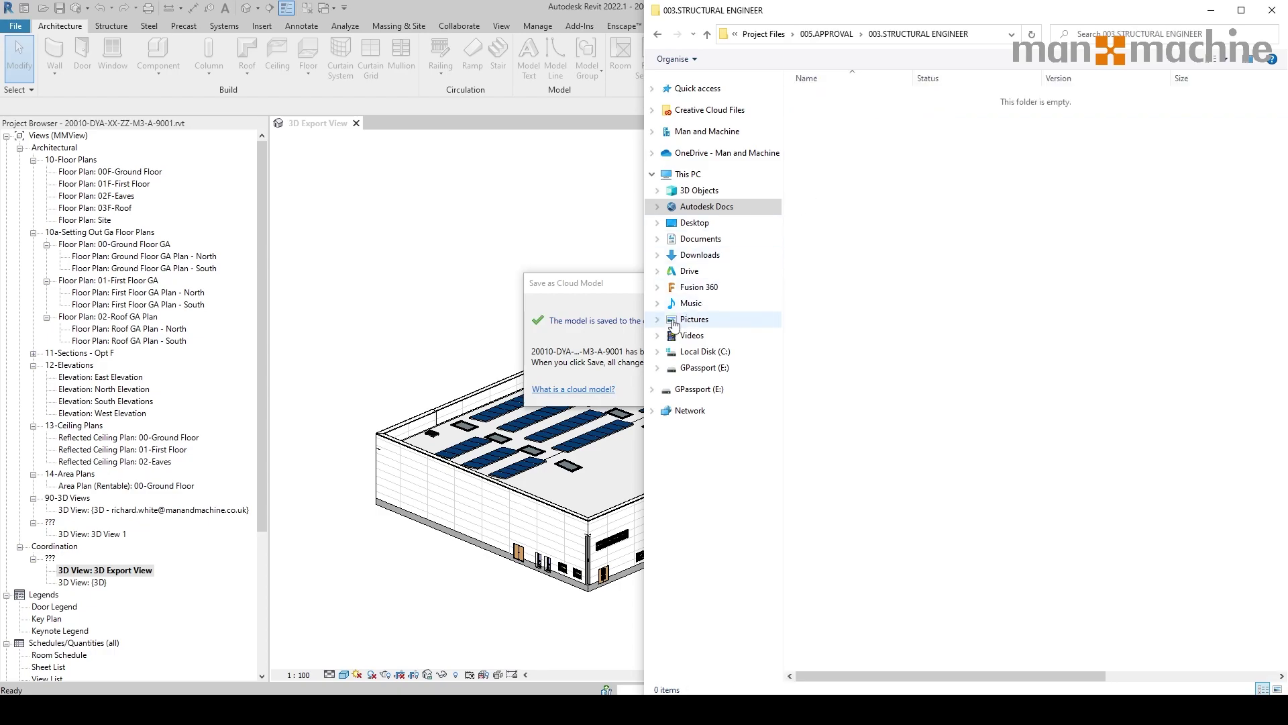
- Return to Revit and close the cloud model save confirmation
left_click(575, 310)
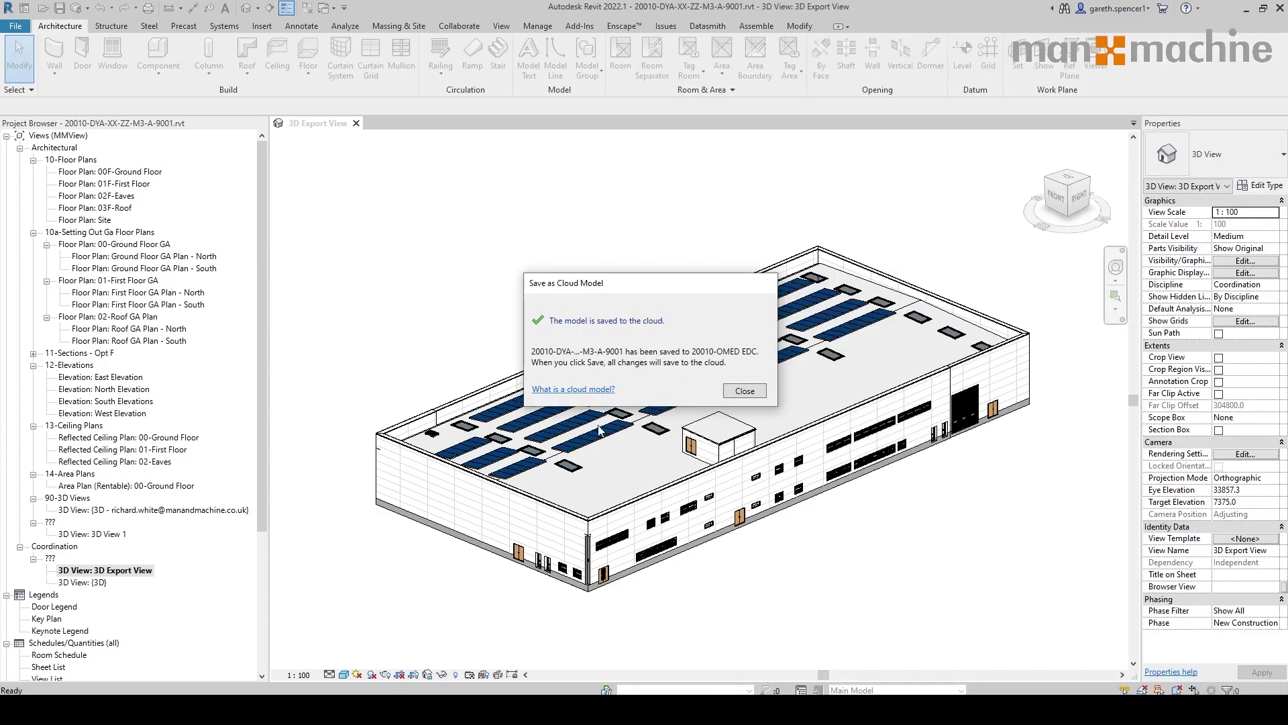
left_click(743, 392)
- In File Explorer, place 20010-MnM-XX-XX-DR-X-2022_Steel Frame Layout.pdf in the 003.STRUCTURAL ENGINEER folder and widen the Name column
mouse_move(379, 709)
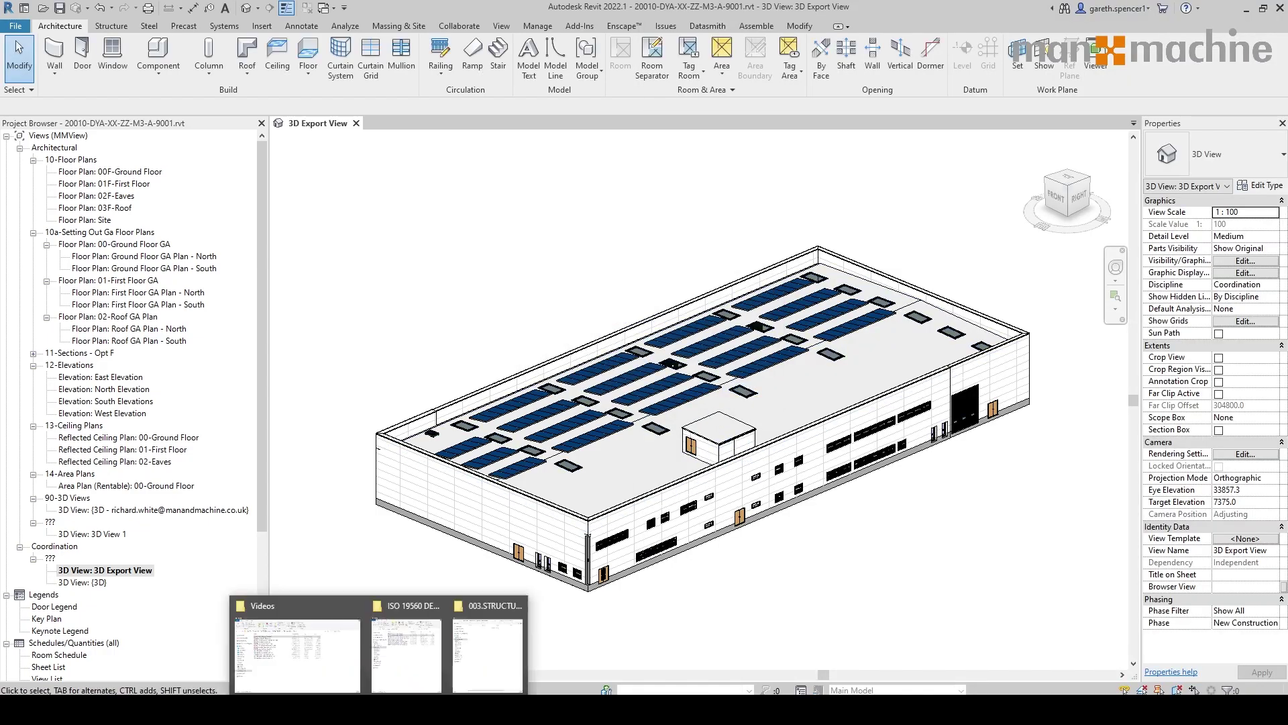
left_click(500, 662)
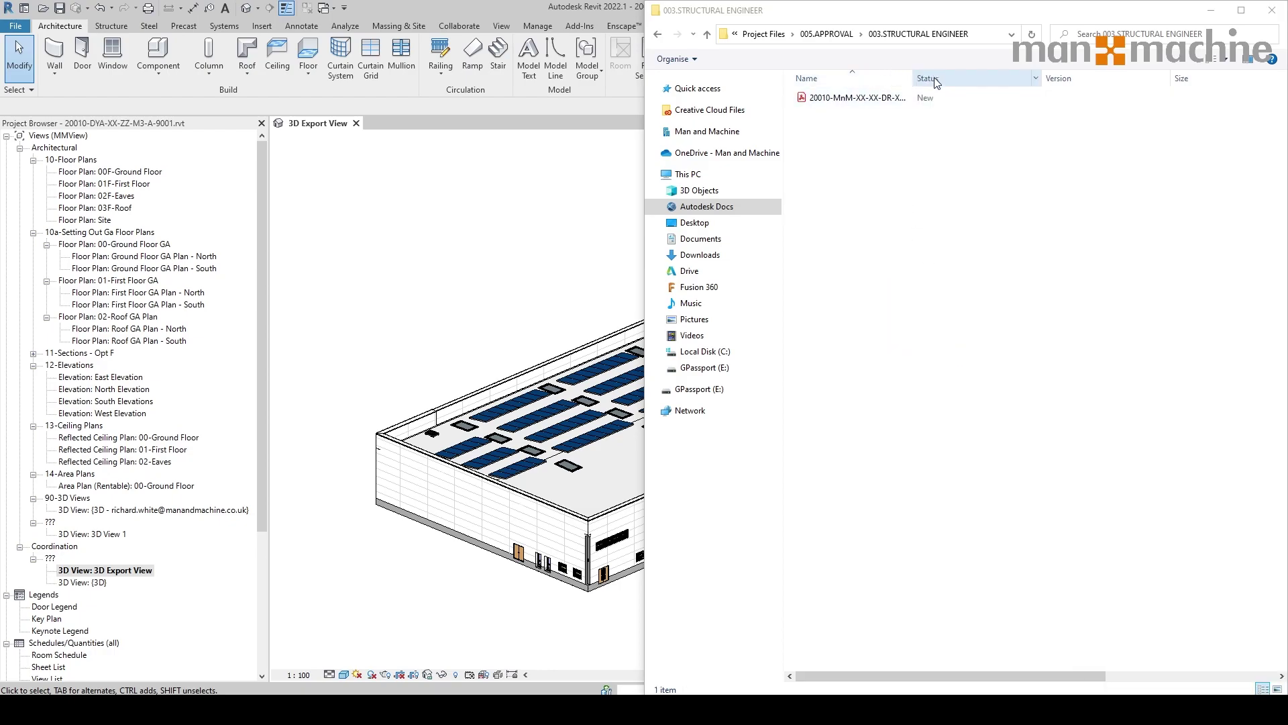
left_click_drag(913, 78, 1074, 80)
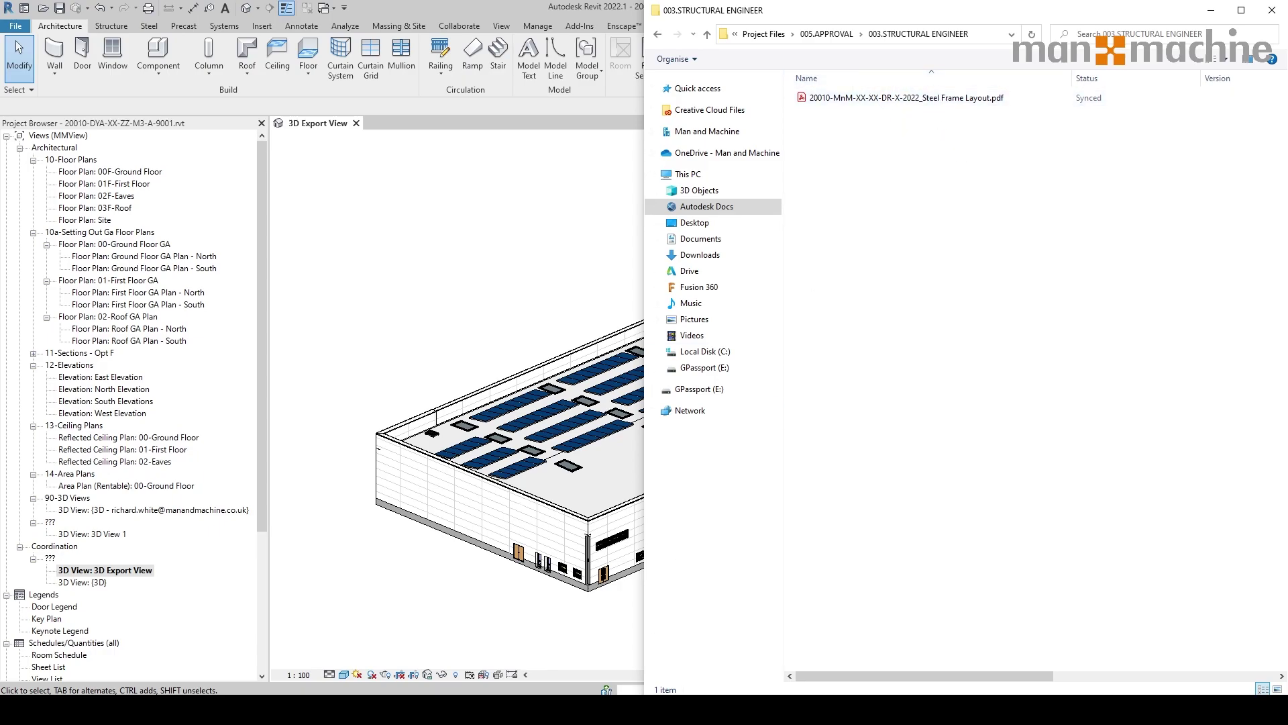
- Check the pending sync actions and open the 003.STRUCTURAL ENGINEER folder under 005.APPROVAL in Autodesk Docs
left_click(633, 691)
left_click_drag(712, 311, 464, 283)
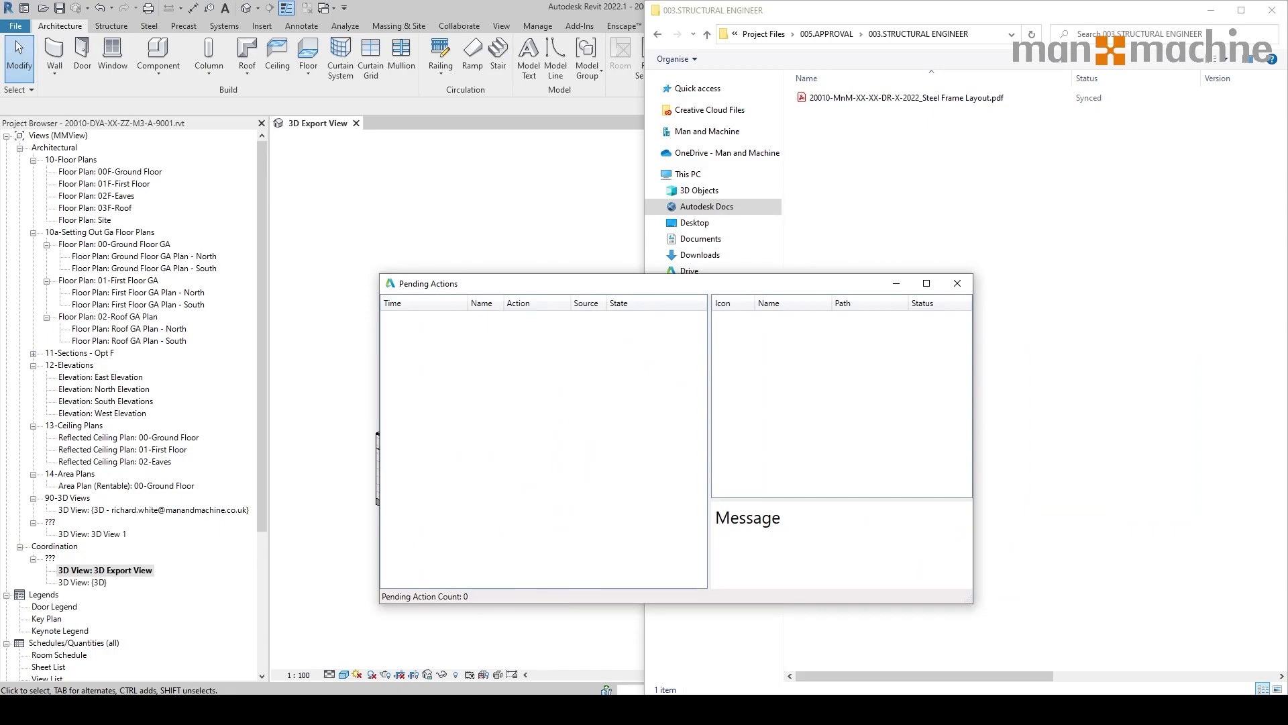
left_click(378, 644)
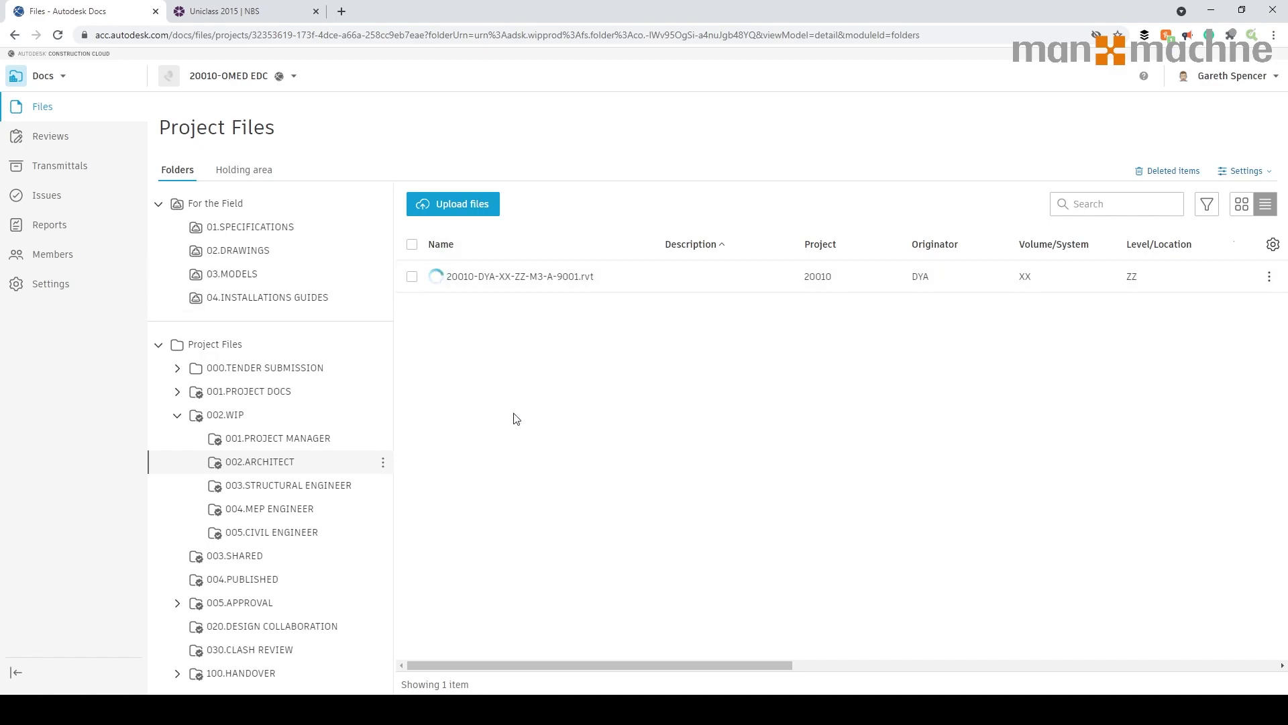
left_click(265, 604)
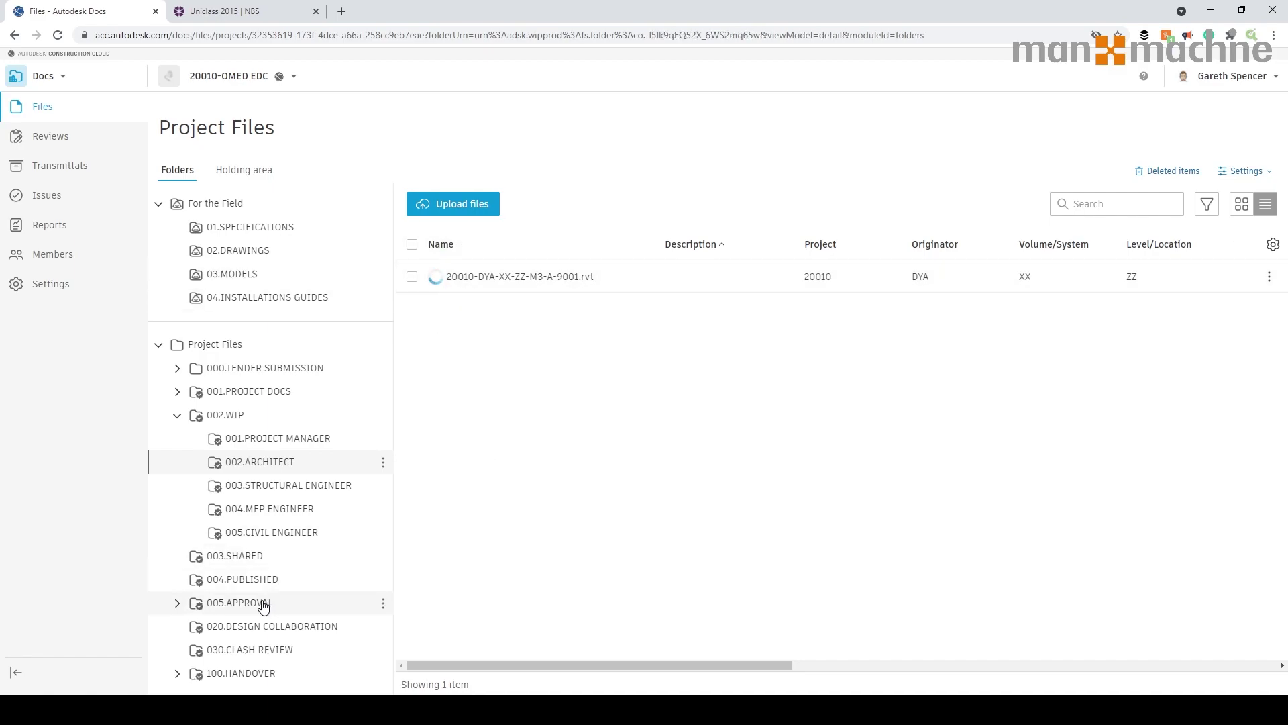
left_click(179, 605)
scroll(268, 604, "down", 2)
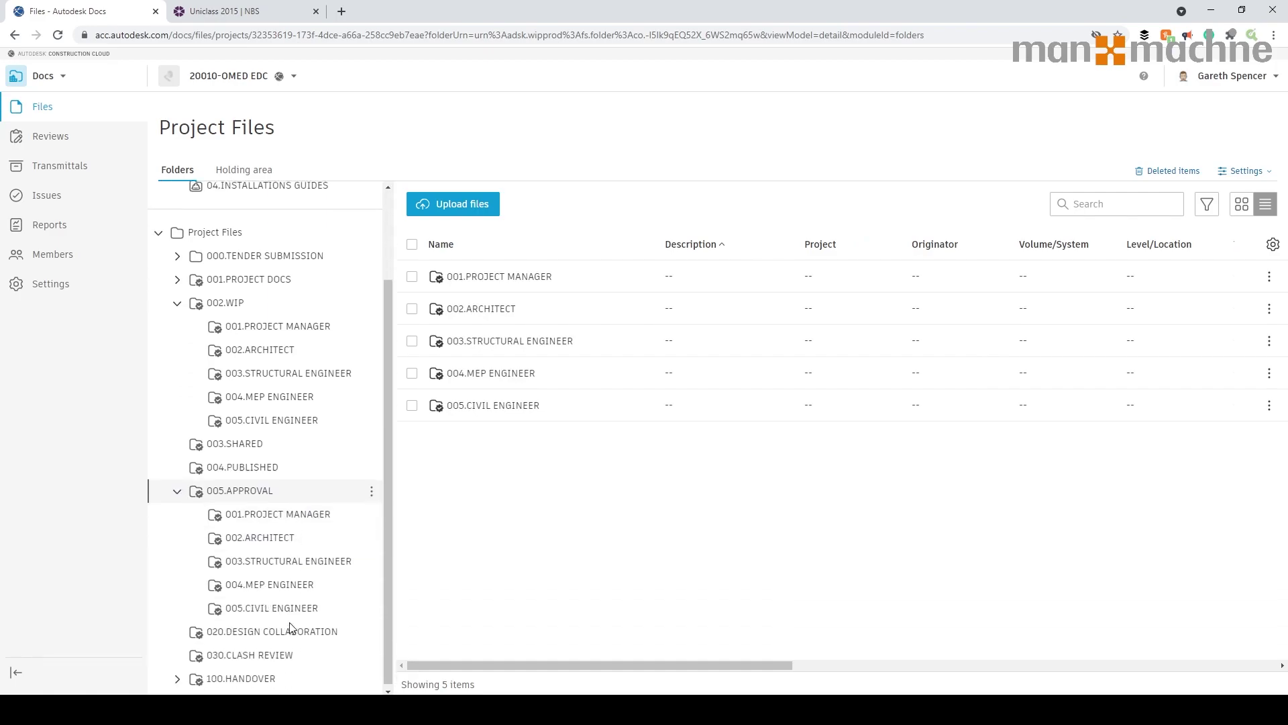
left_click(288, 557)
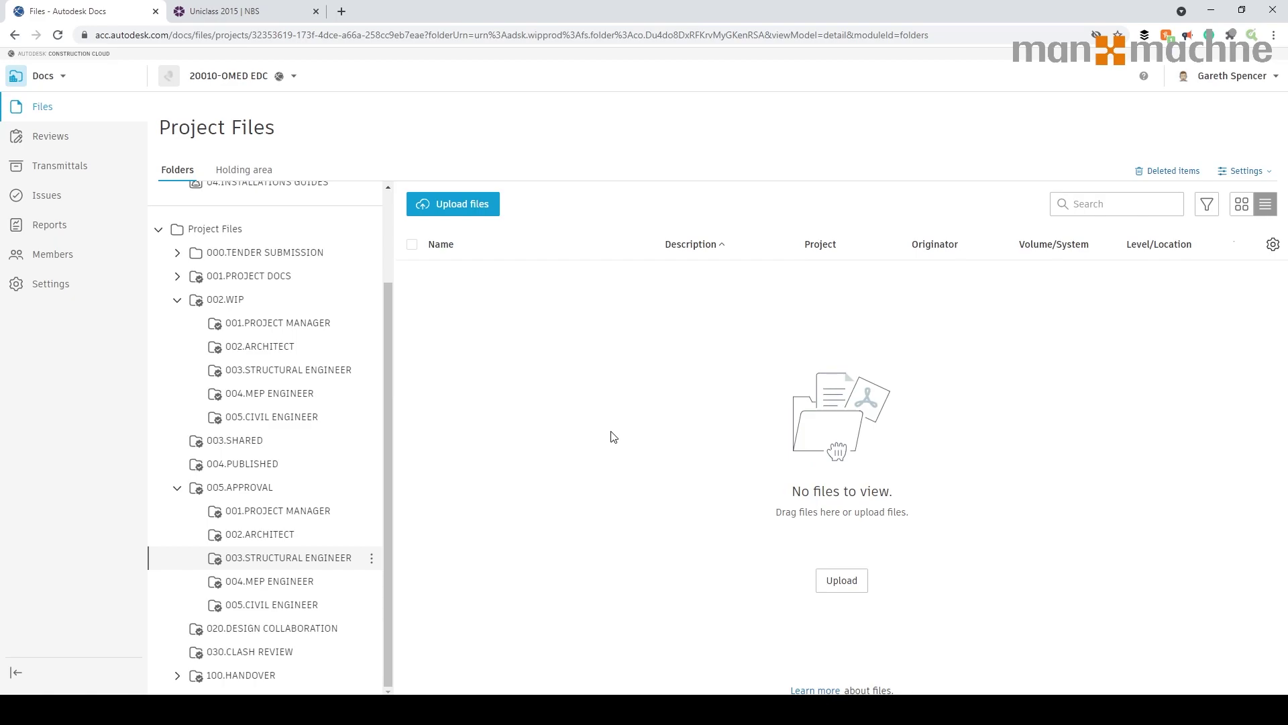
- Select the Steel Frame Layout PDF in the holding area and start renaming it
left_click(244, 170)
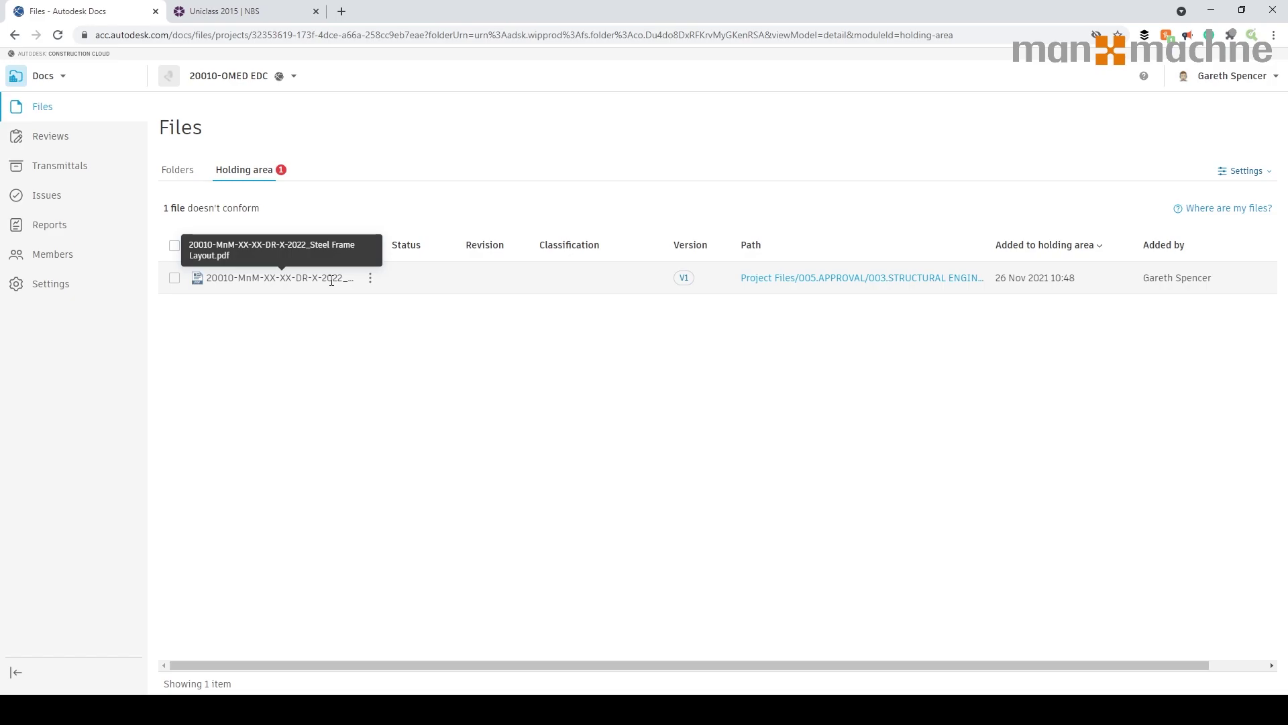
left_click(168, 279)
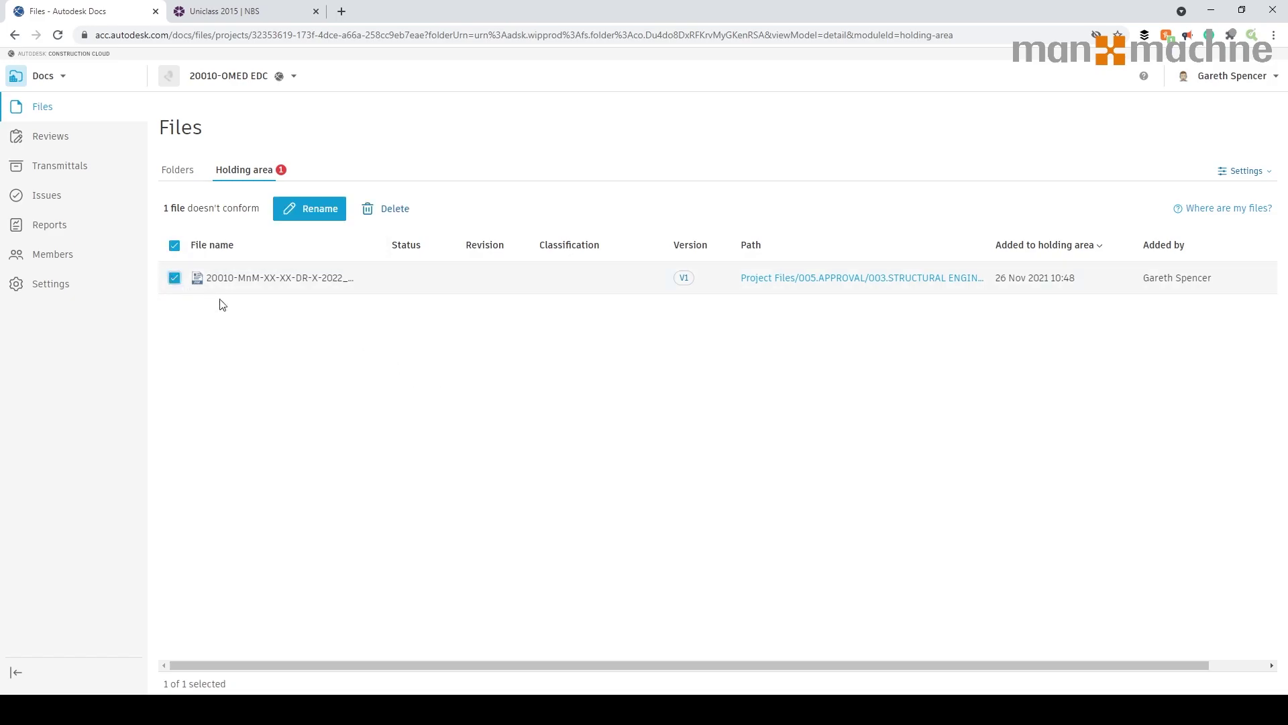
left_click(332, 209)
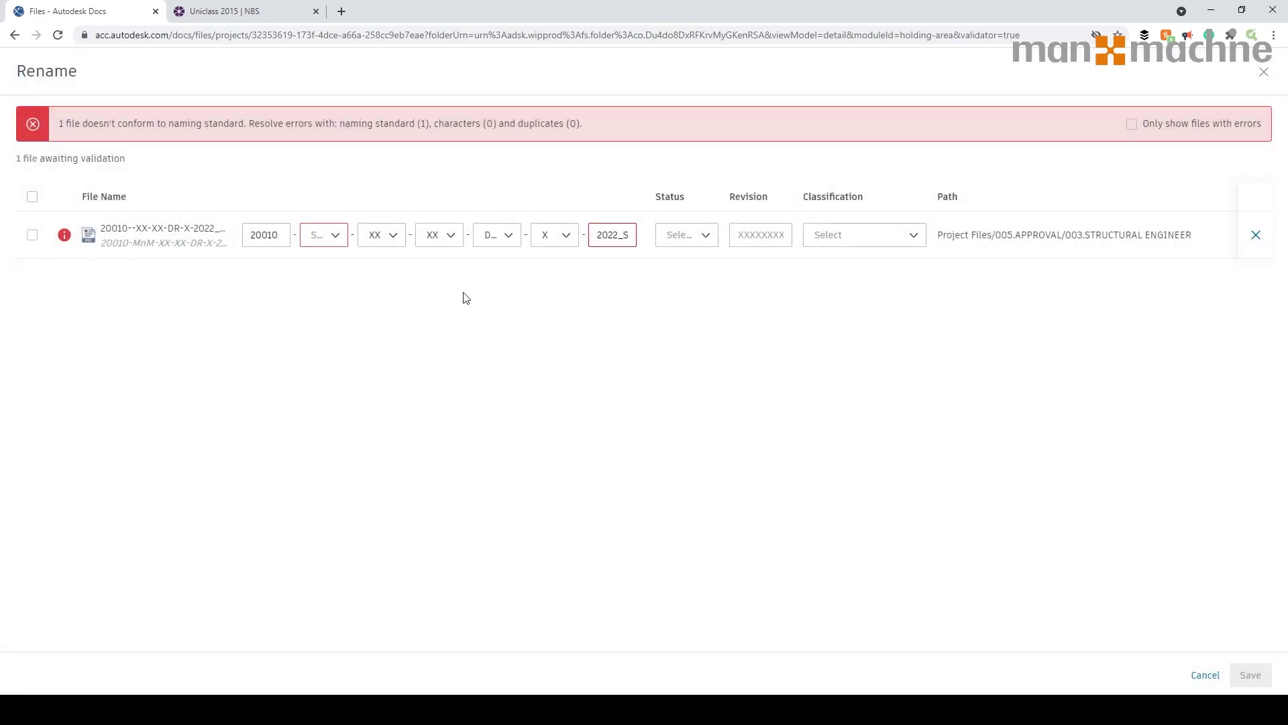
- Set the PDF's originator to ALT and trim its number field to 2022
left_click(326, 240)
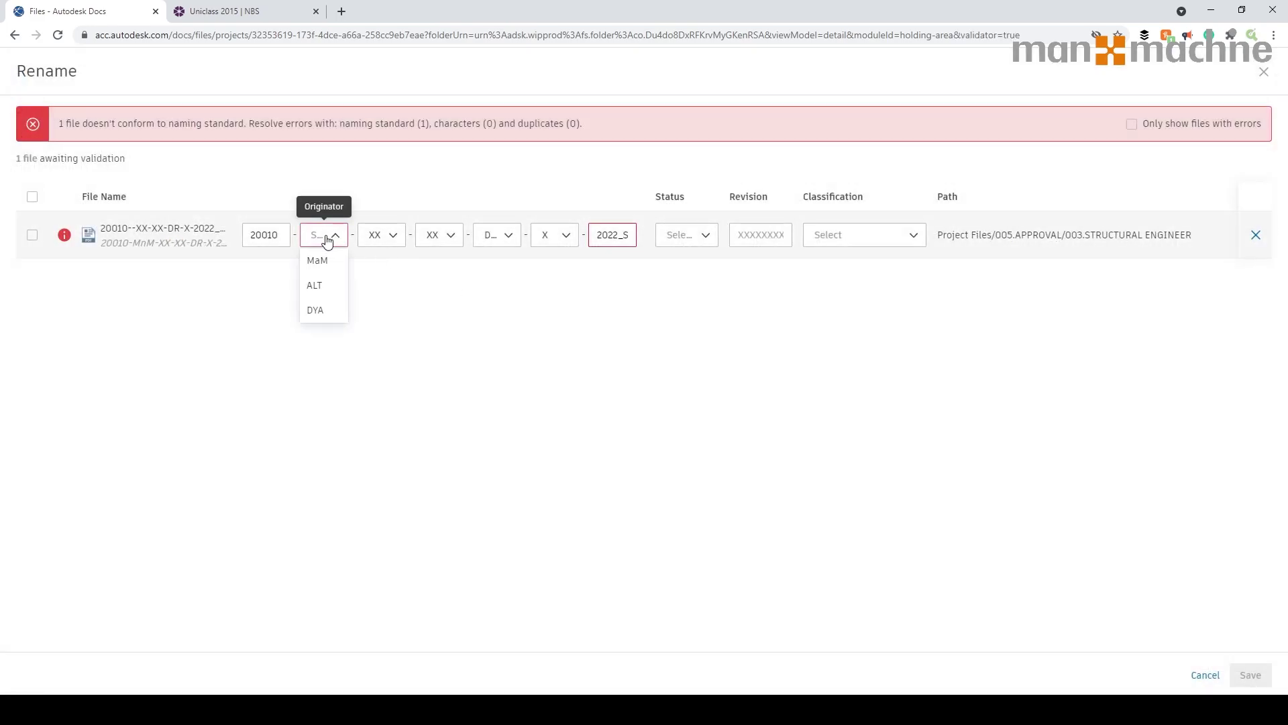
left_click(320, 291)
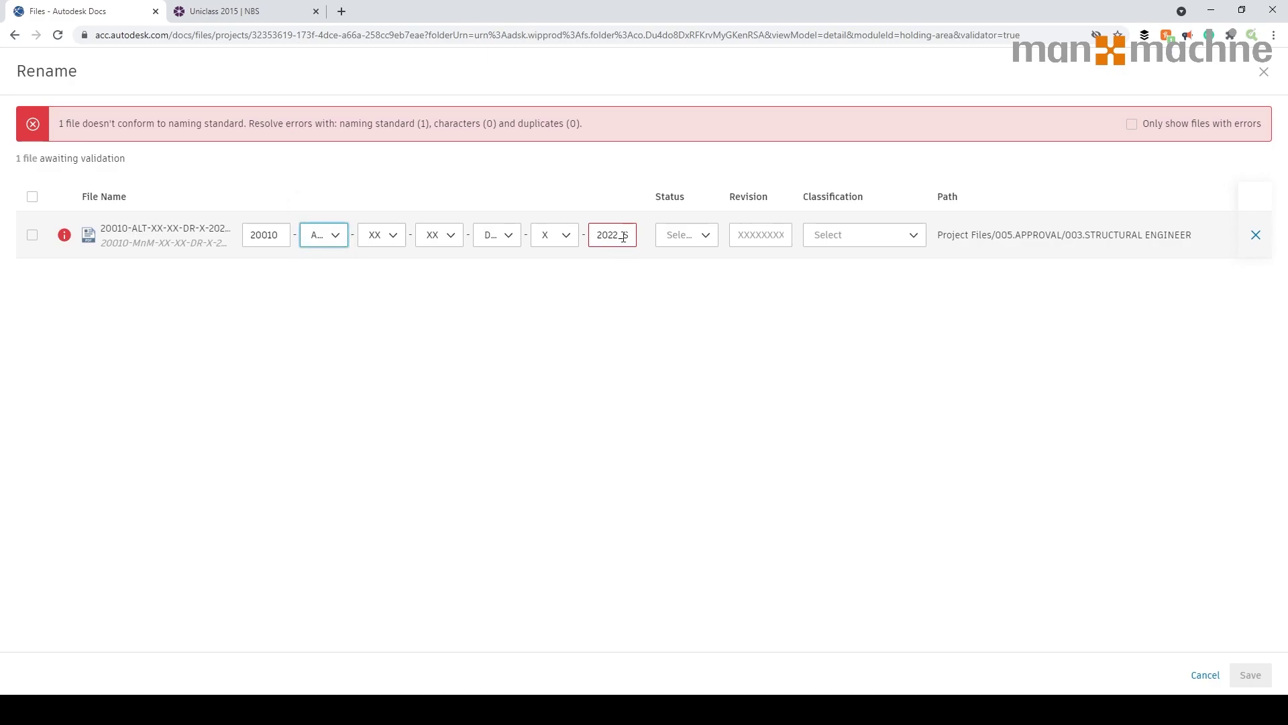
left_click_drag(623, 236, 809, 245)
key("BackSpace")
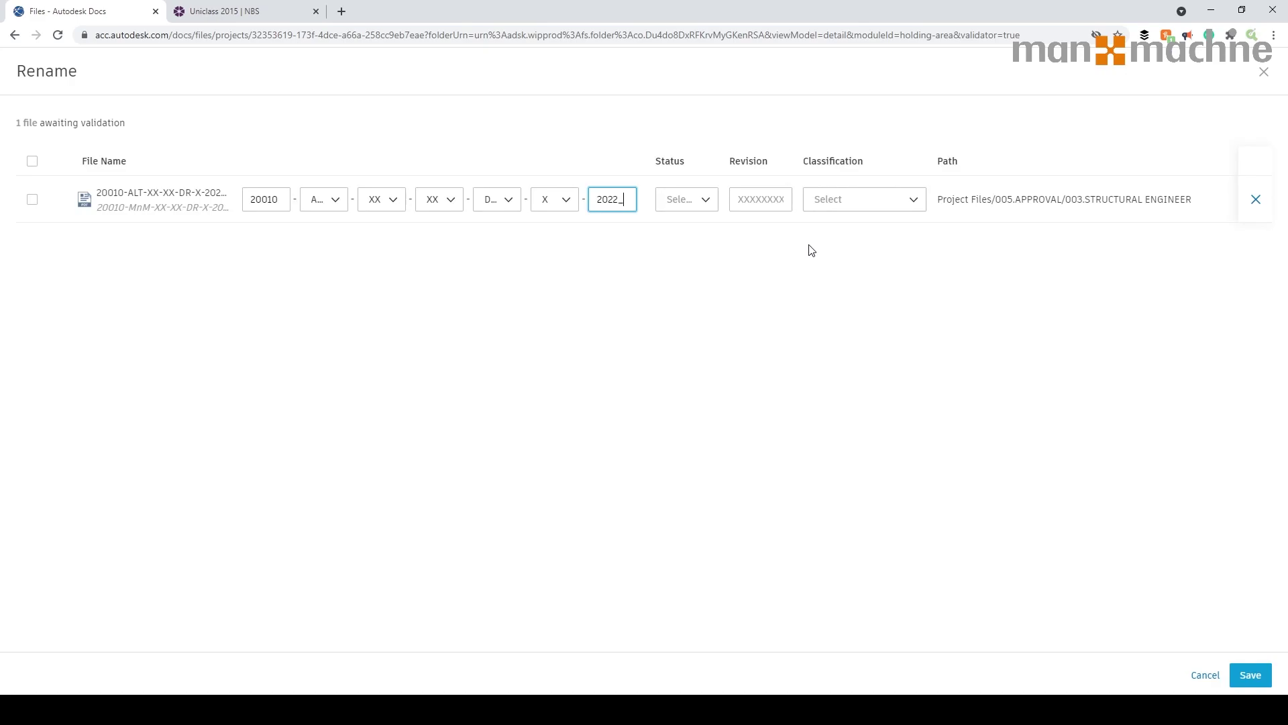
- Set the PDF's status to S0 and its revision to P01
left_click(684, 199)
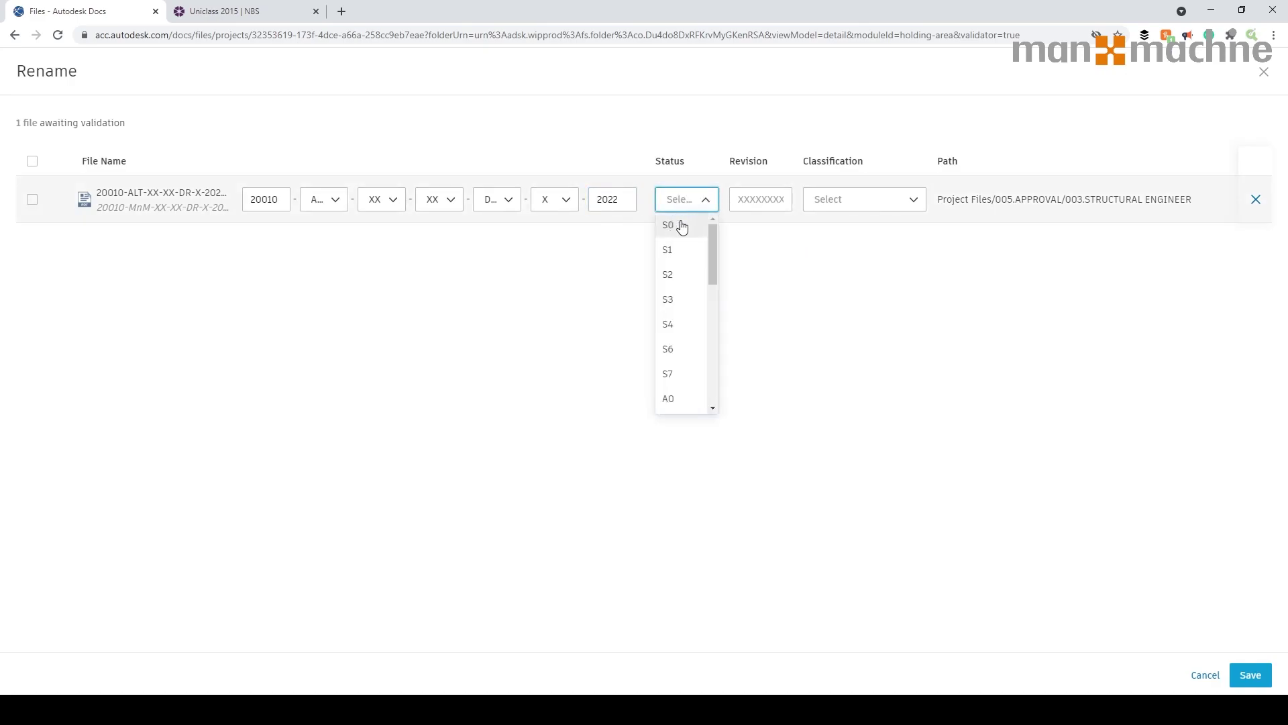
left_click(678, 225)
left_click(773, 200)
type("P01")
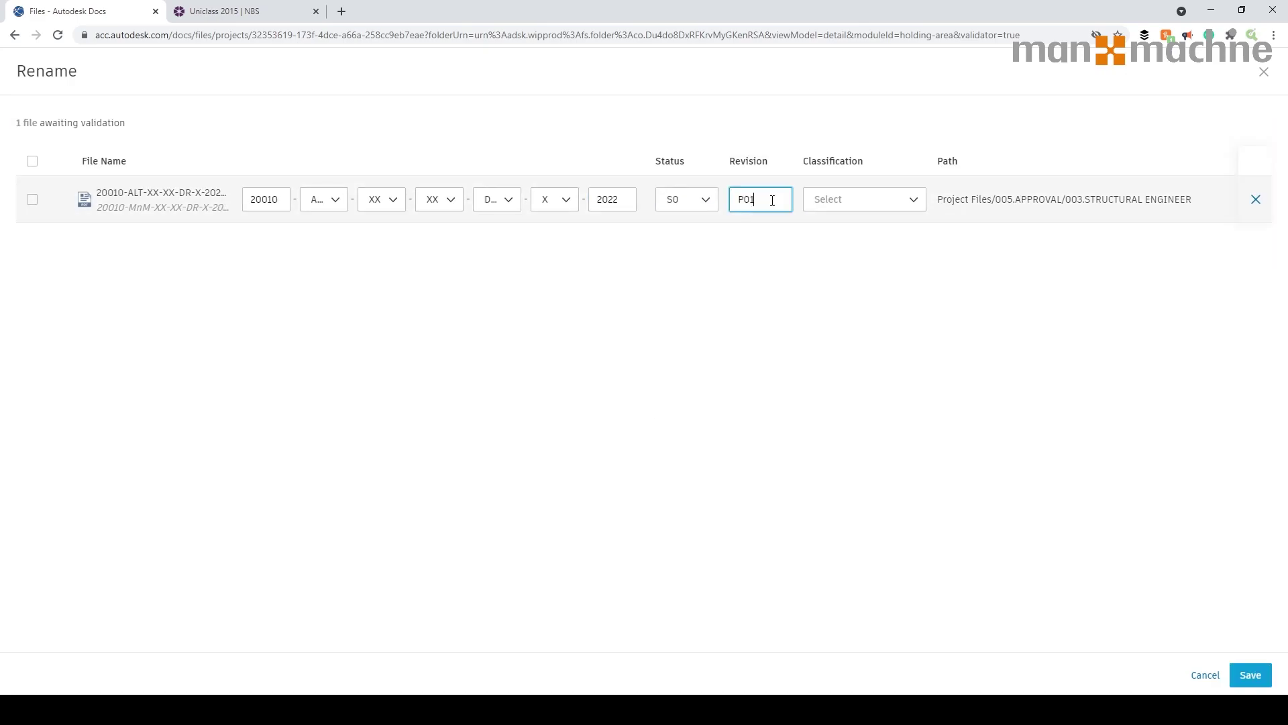
- Classify the PDF as Pr_20_29_03_11, save the rename and dismiss the notification
left_click(902, 212)
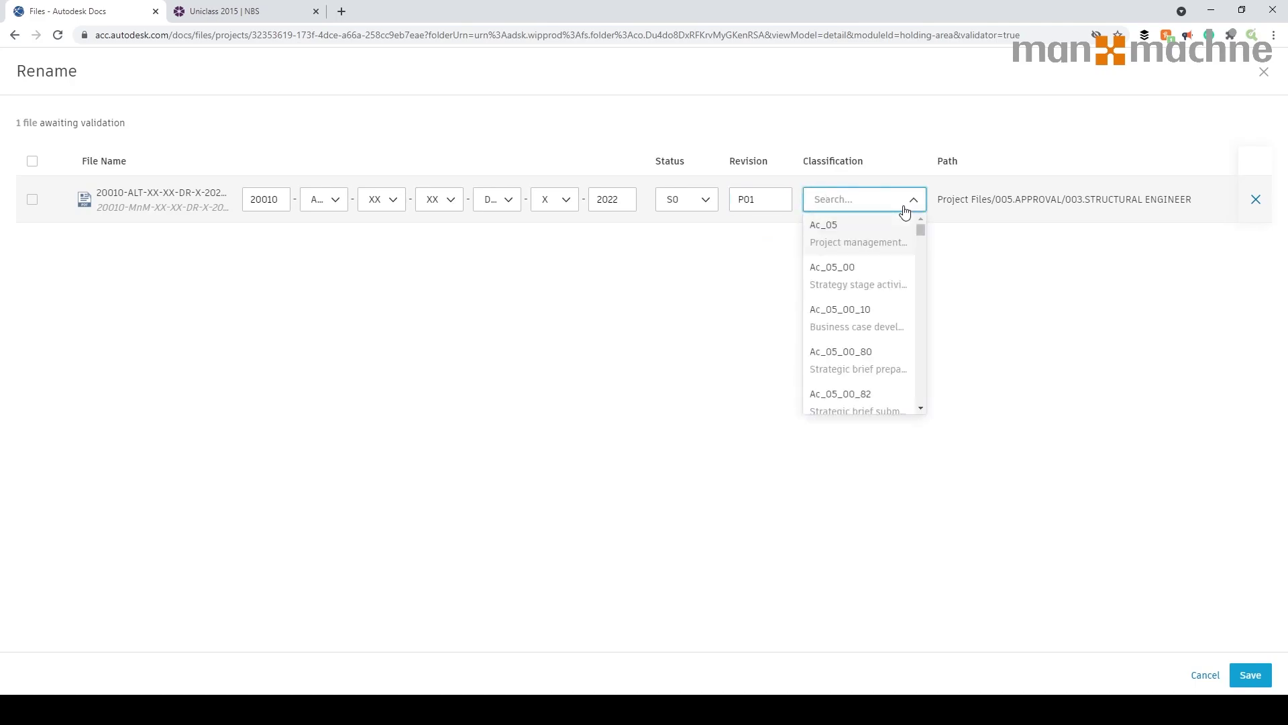
type("20_29")
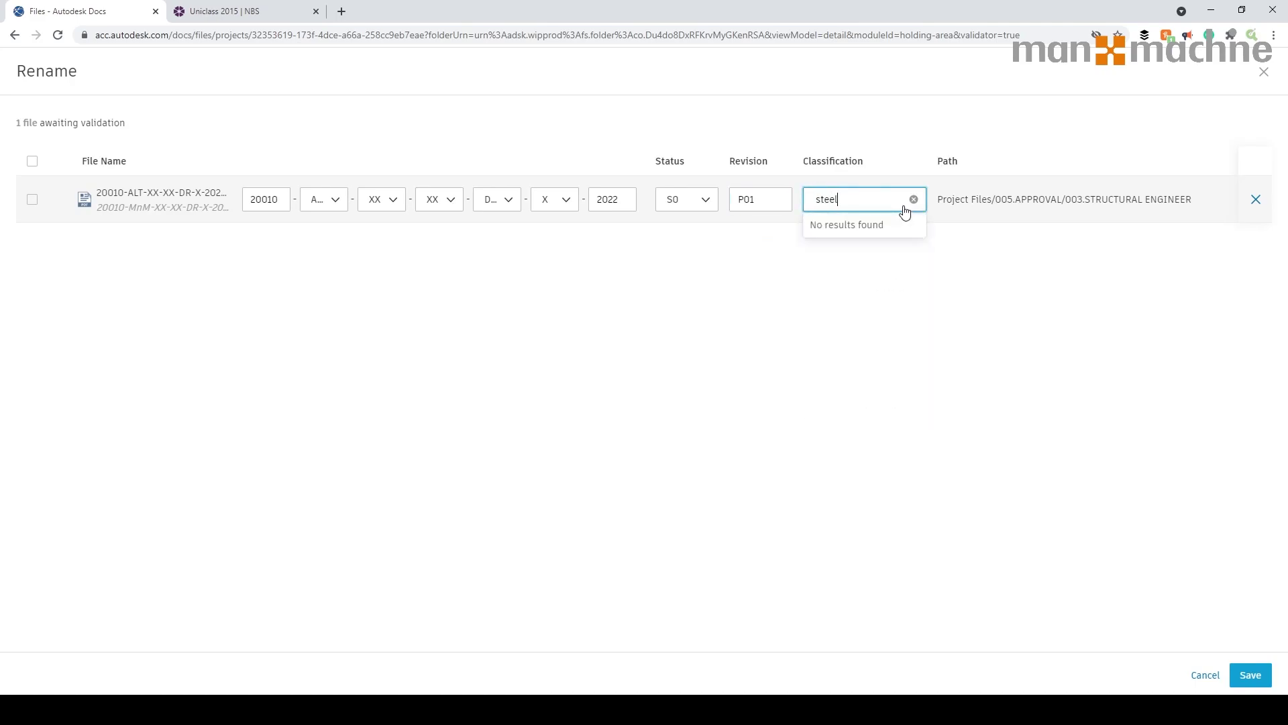
left_click(857, 285)
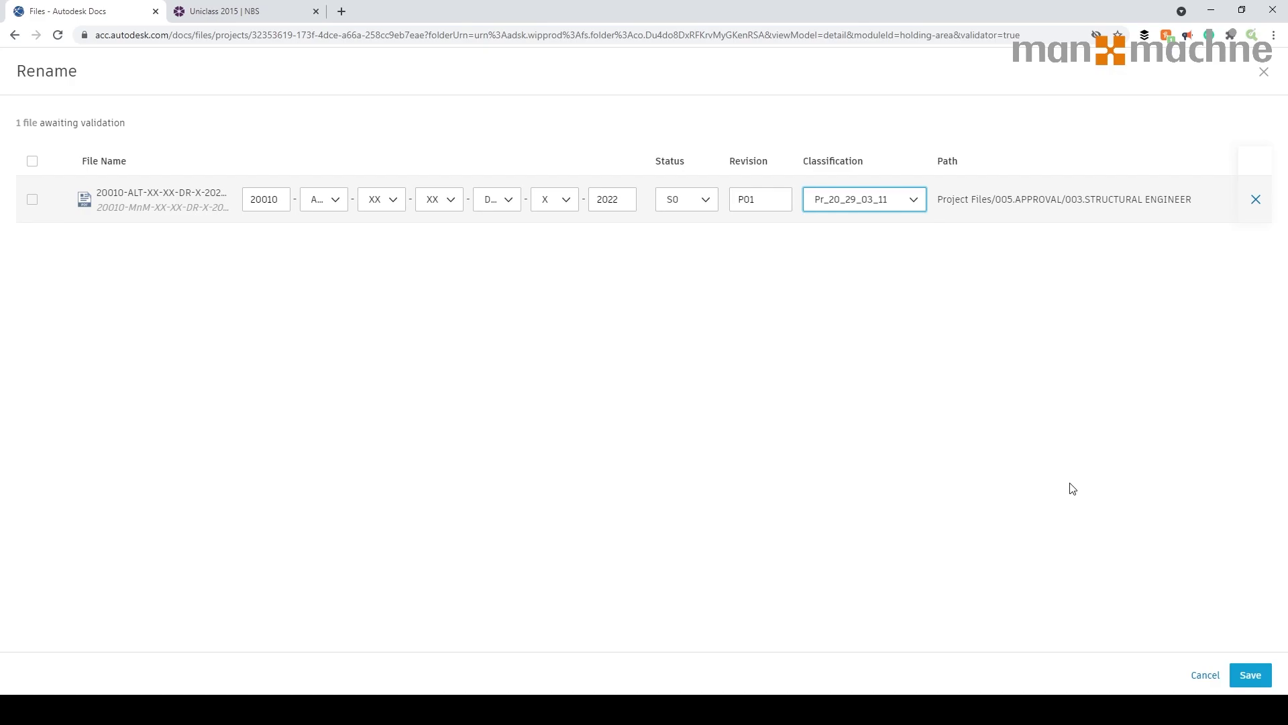
left_click(1251, 675)
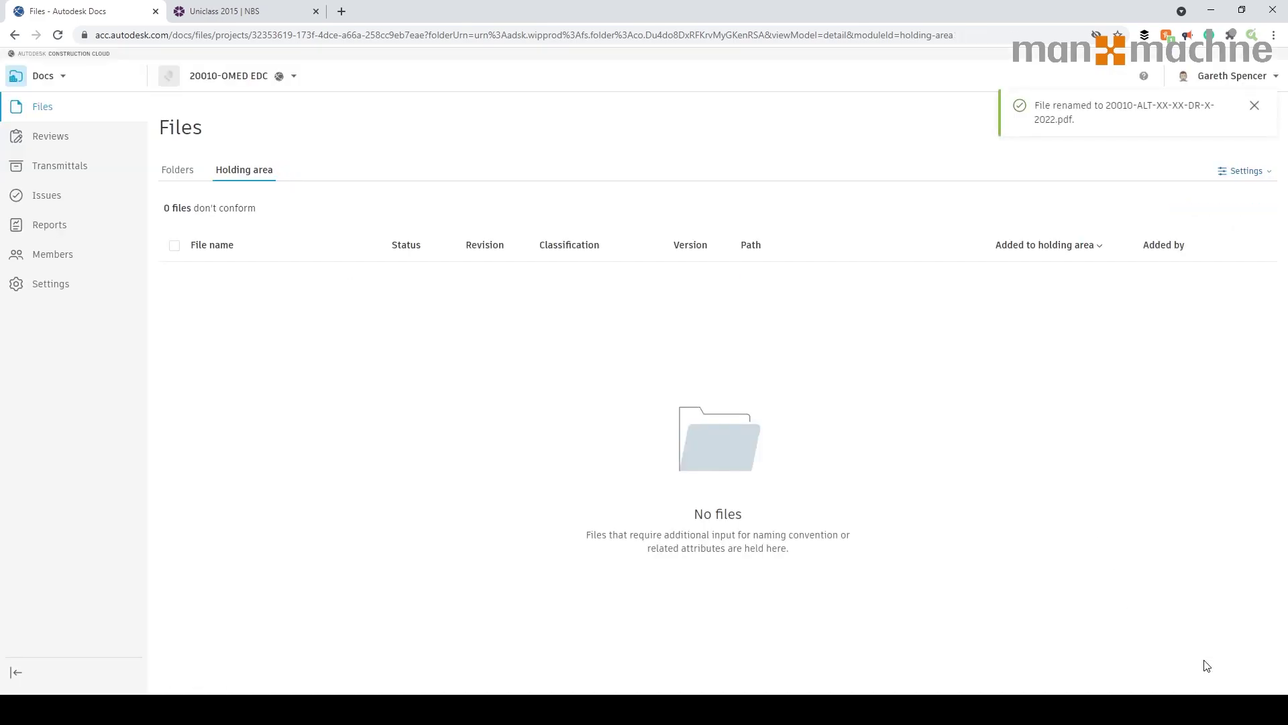
left_click(1256, 106)
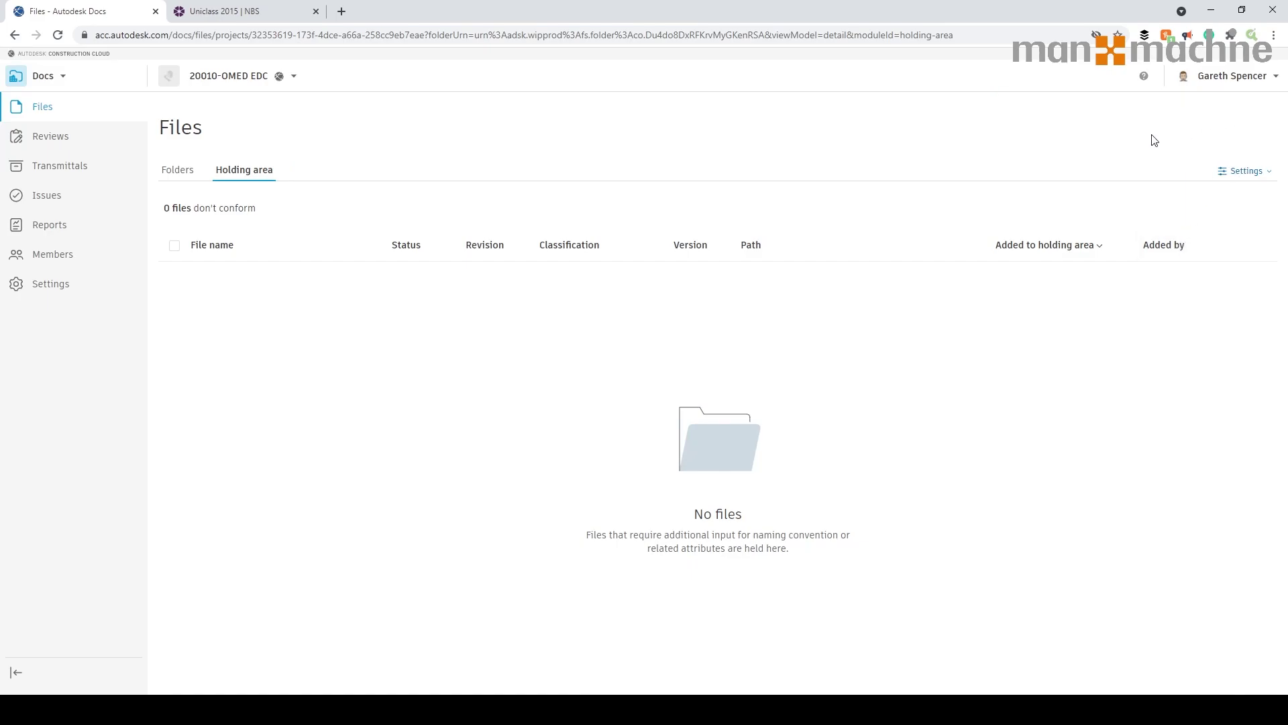
- Return to the project folders and review the 005.APPROVAL folder in the tree
left_click(169, 172)
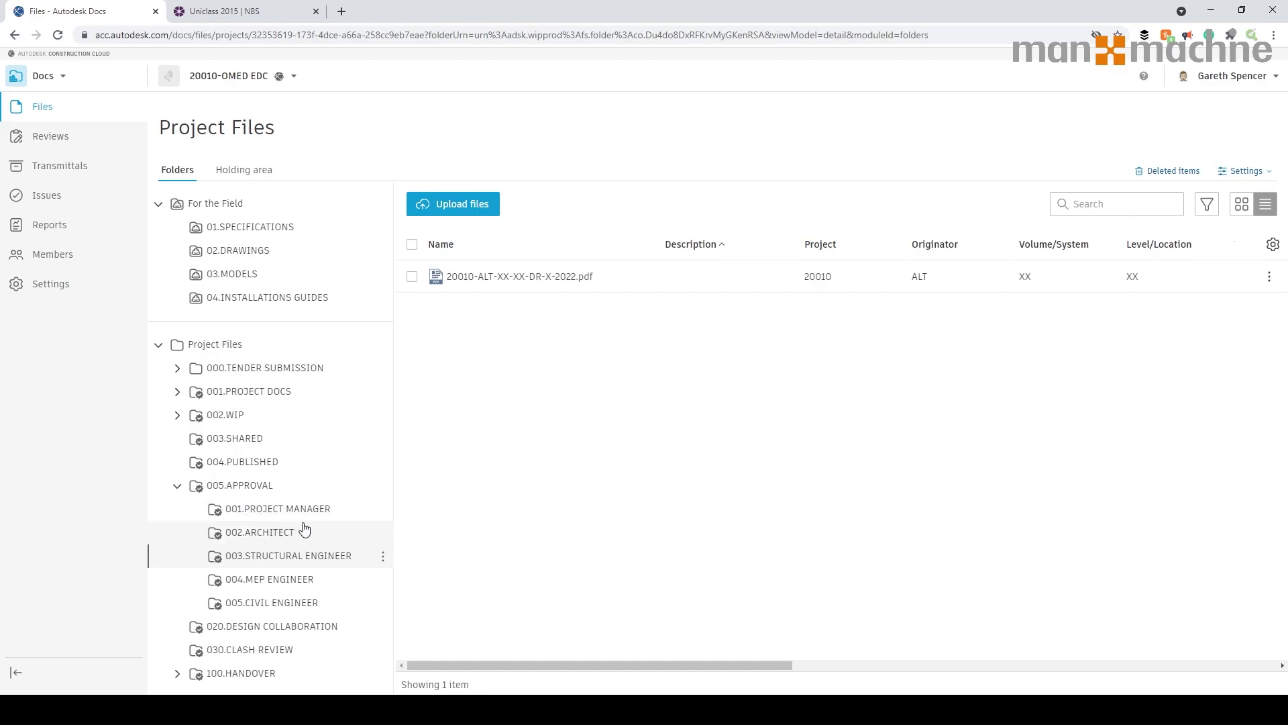
left_click(182, 489)
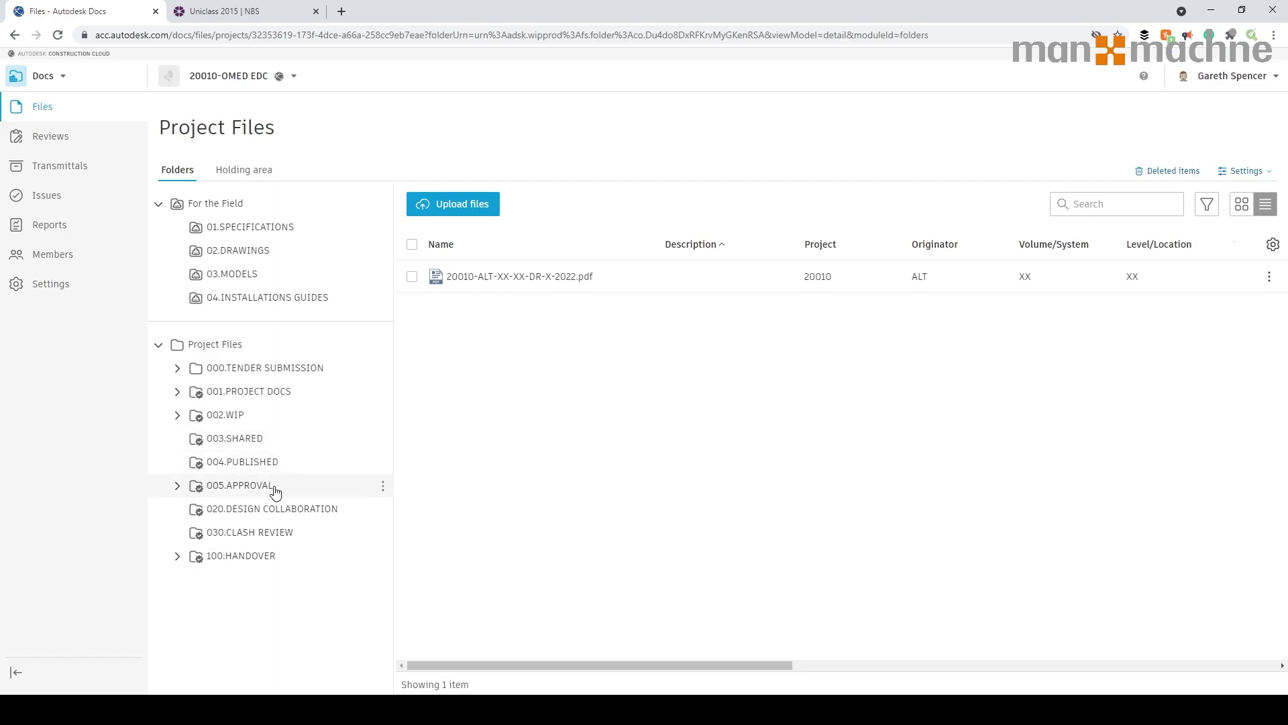
left_click(177, 485)
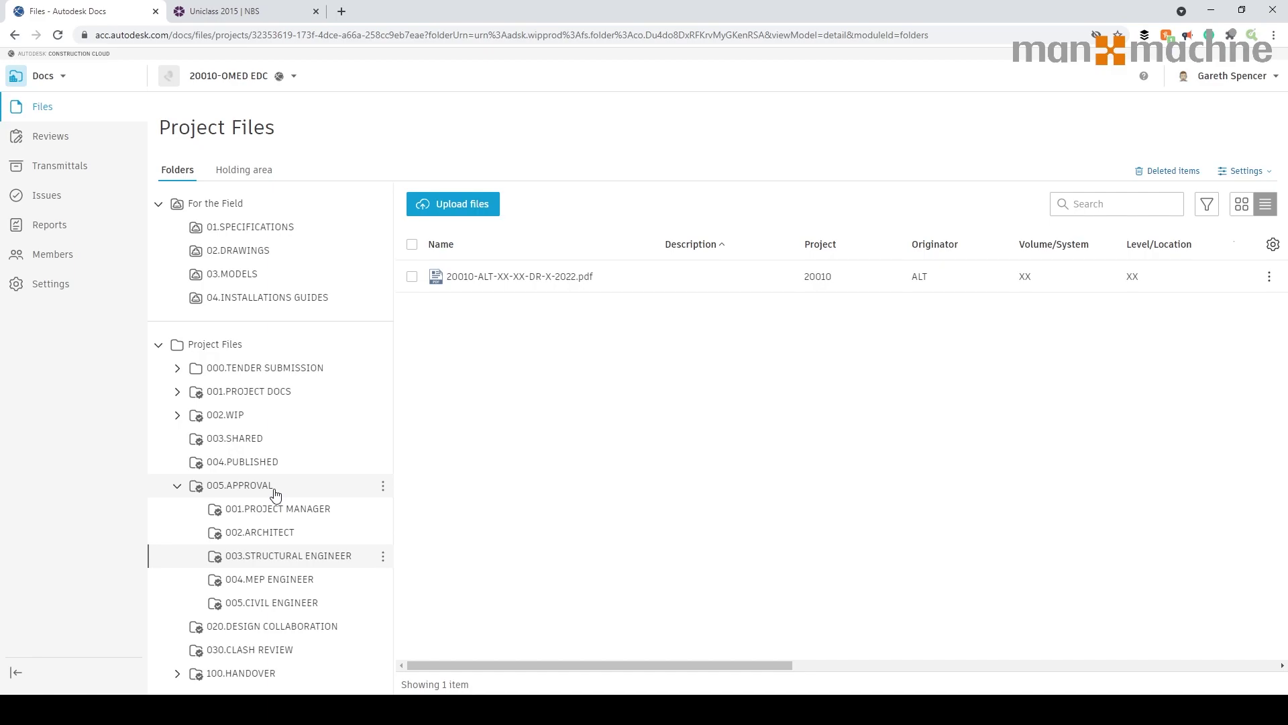
- Open 20010-ALT-XX-XX-DR-X-2022.pdf, rotate the sheet upright, inspect the drawing number in its title block and close the viewer
left_click(465, 276)
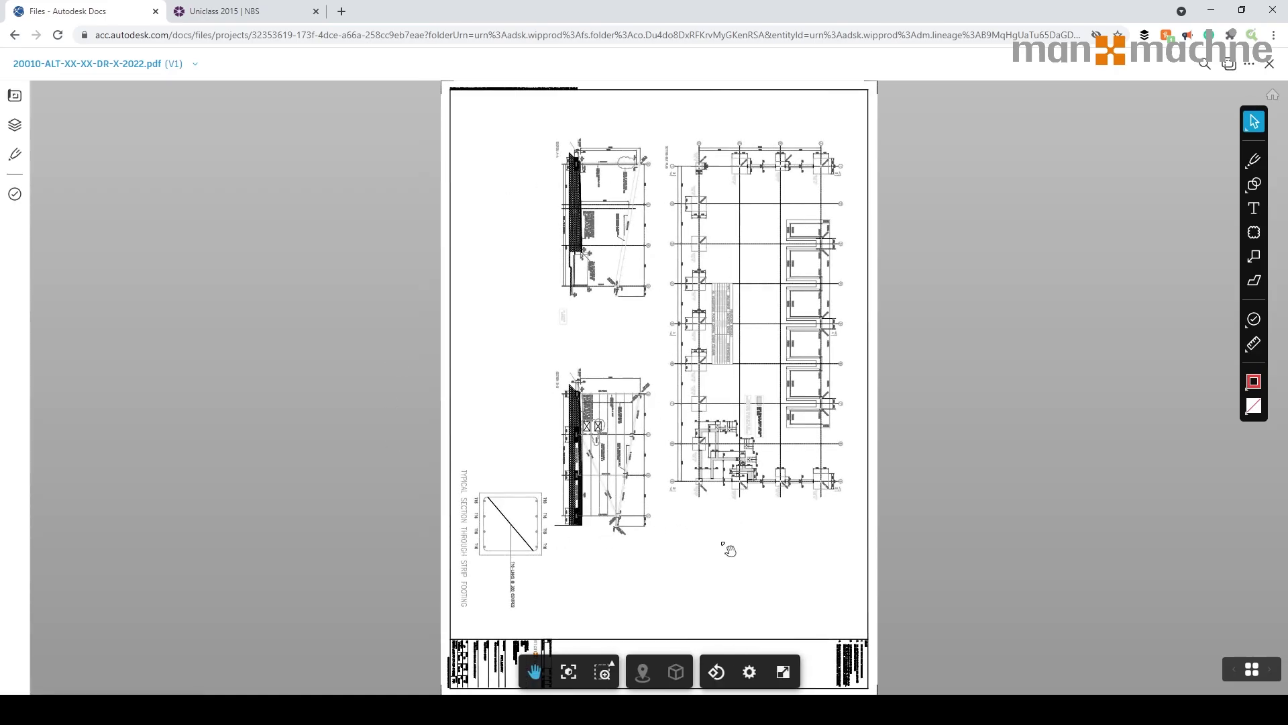
left_click(715, 672)
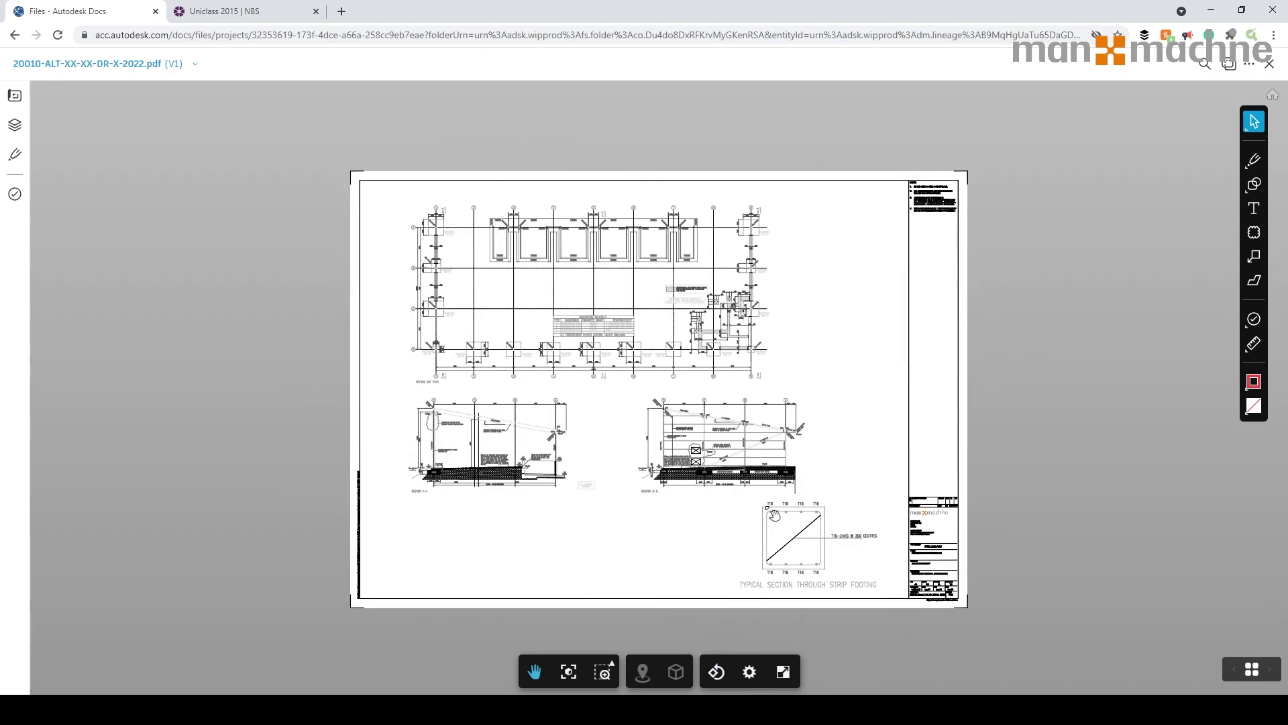
scroll(975, 605, "up", 5)
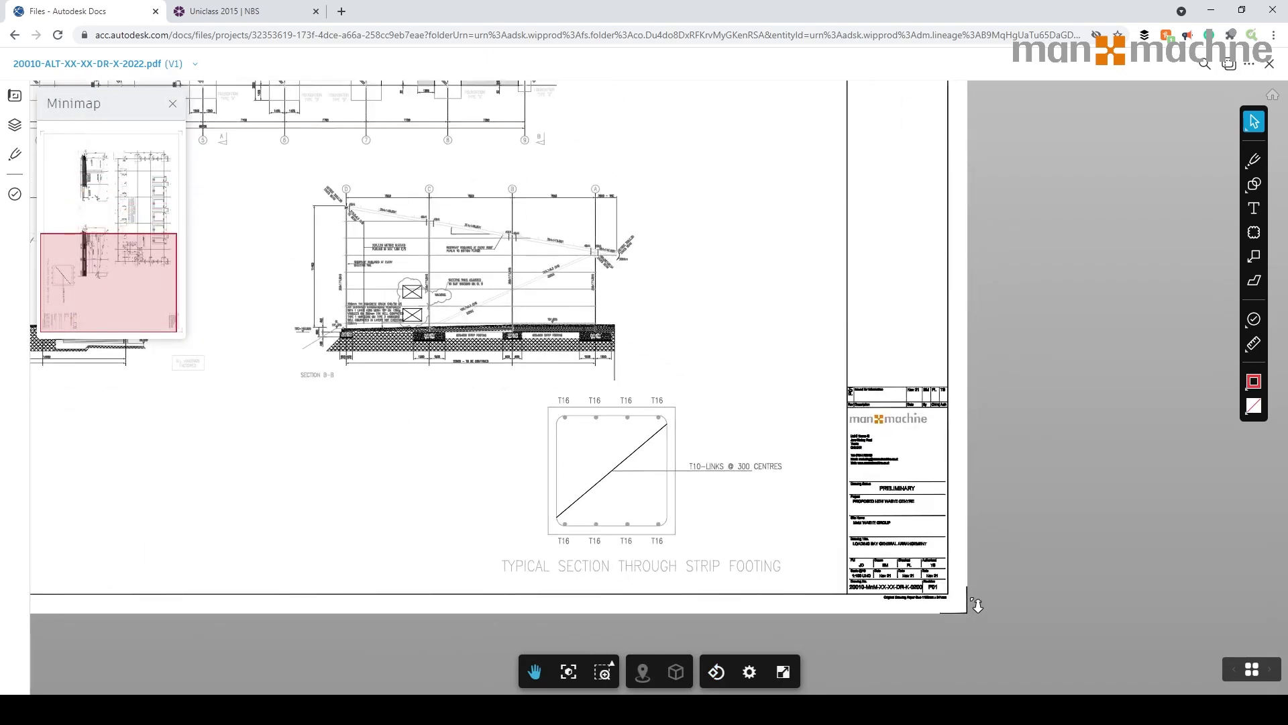
scroll(967, 595, "up", 4)
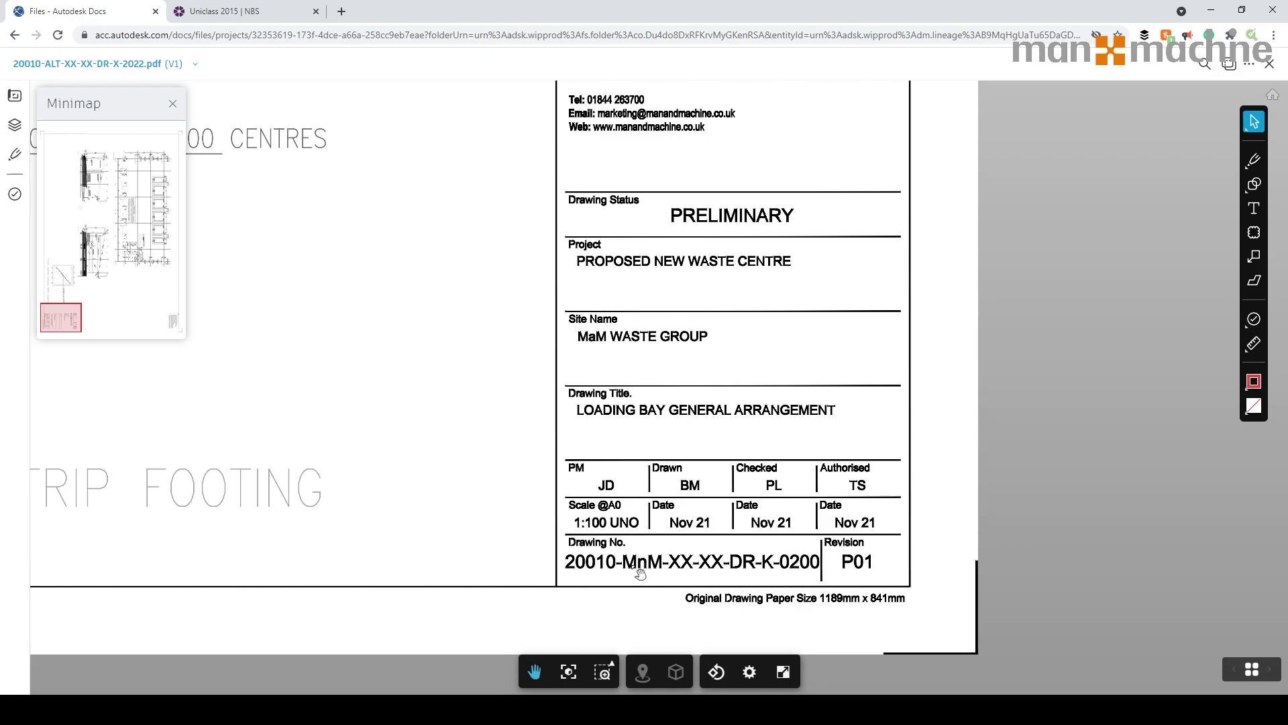
left_click_drag(614, 570, 667, 575)
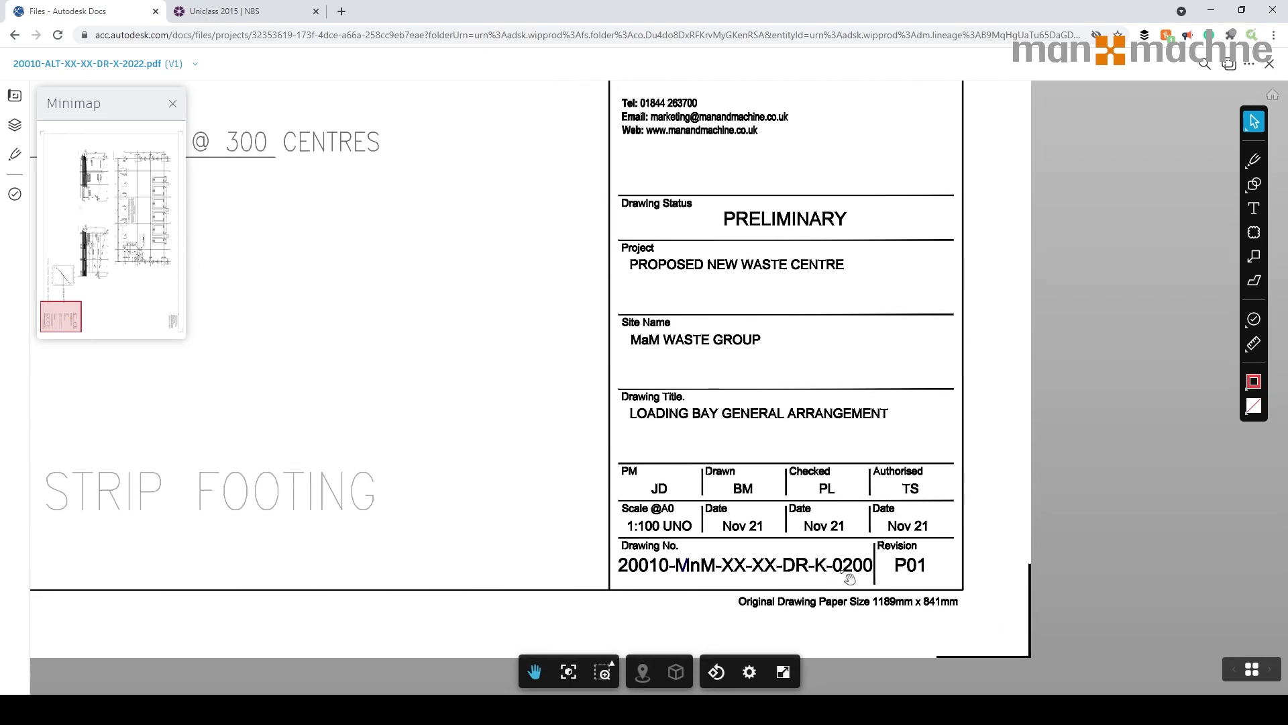
scroll(842, 572, "down", 10)
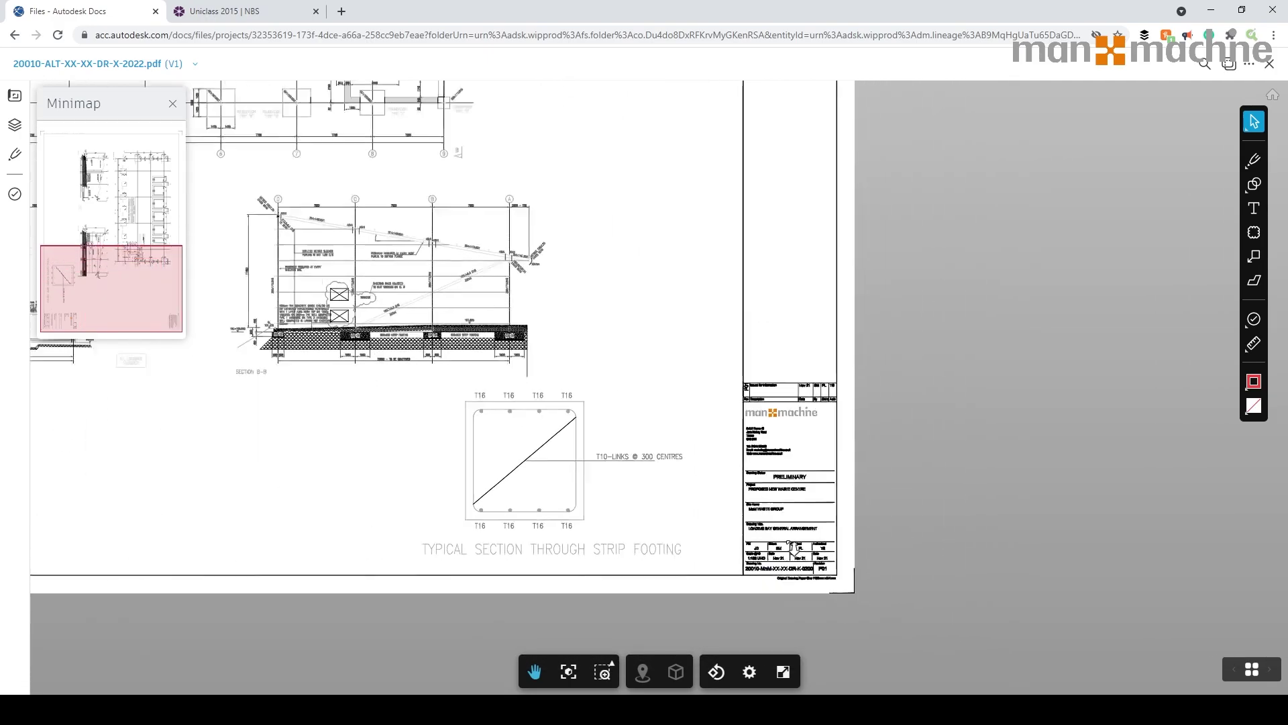
scroll(887, 575, "down", 3)
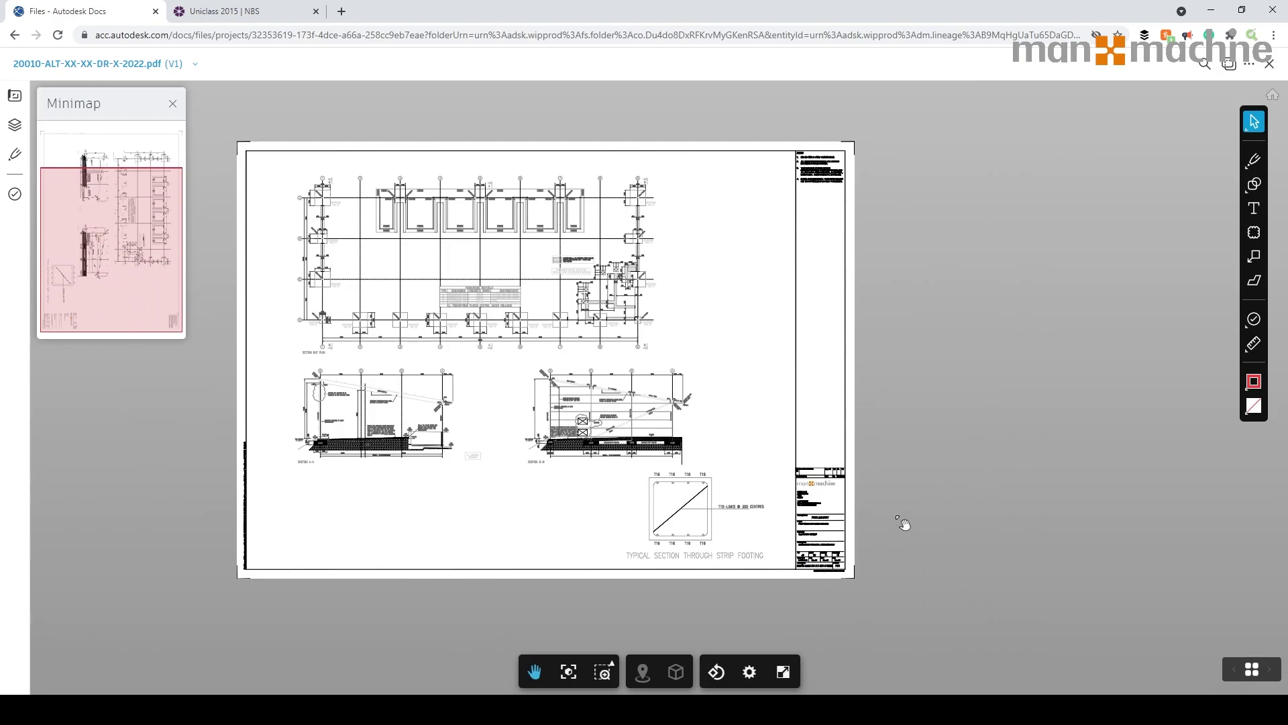
left_click(1268, 68)
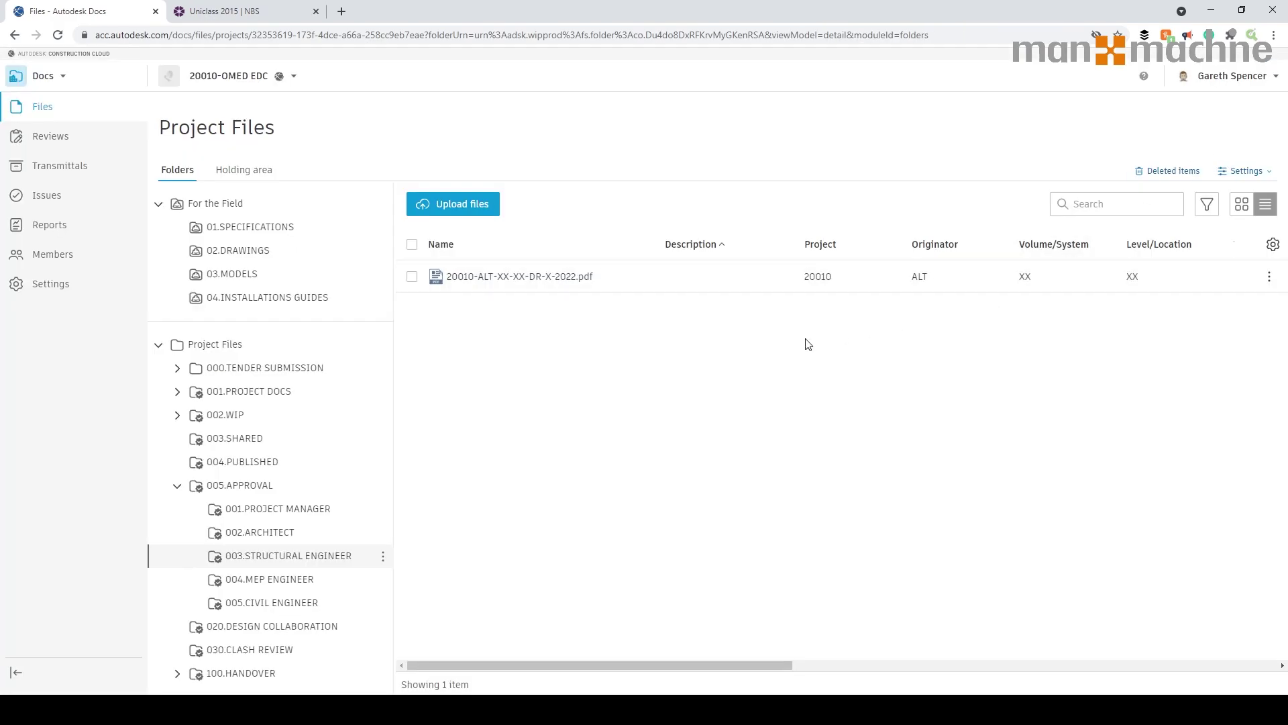
- Start submitting 20010-ALT-XX-XX-DR-X-2022.pdf for review with the #001-WIP to SHARED-APPROVAL workflow
left_click(412, 277)
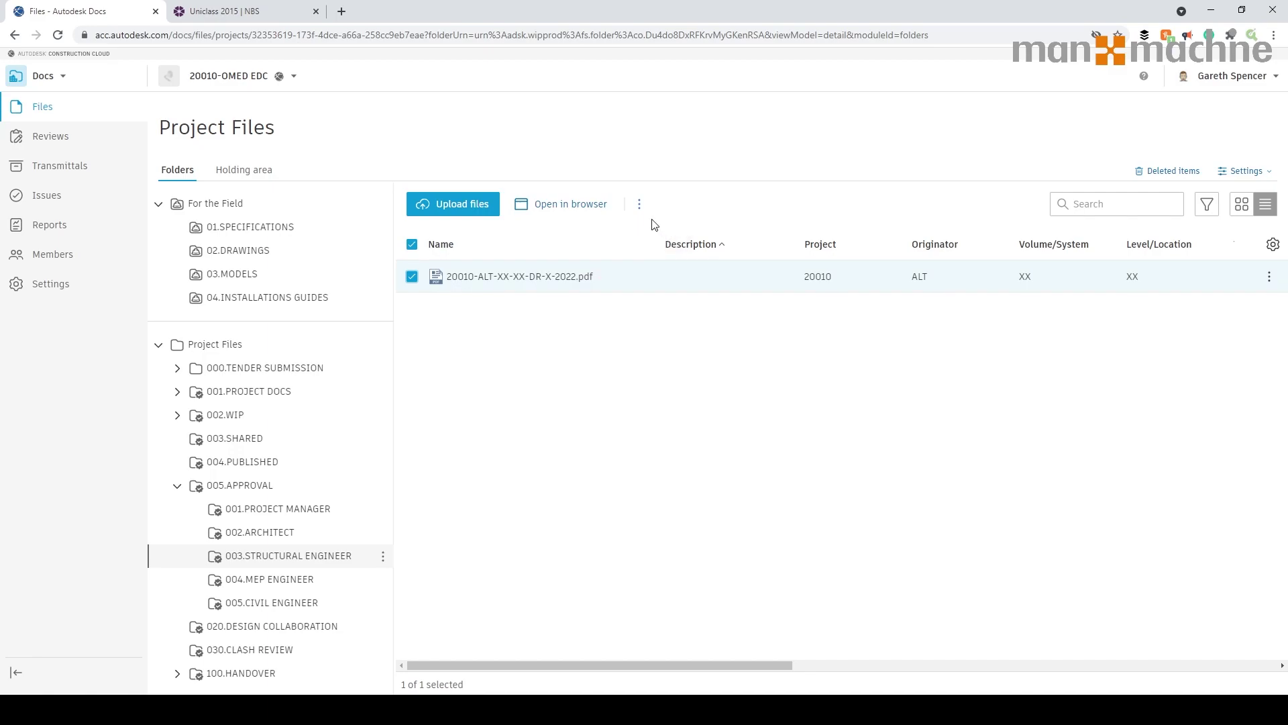
left_click(639, 204)
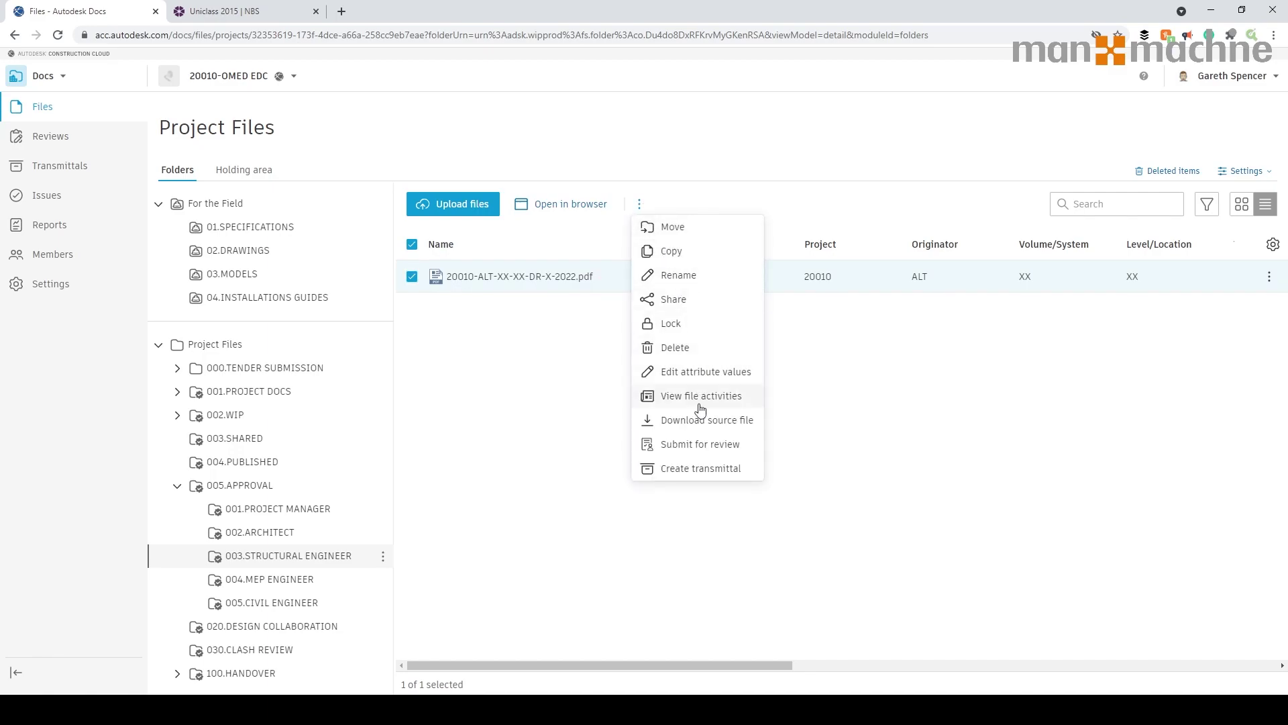
left_click(695, 444)
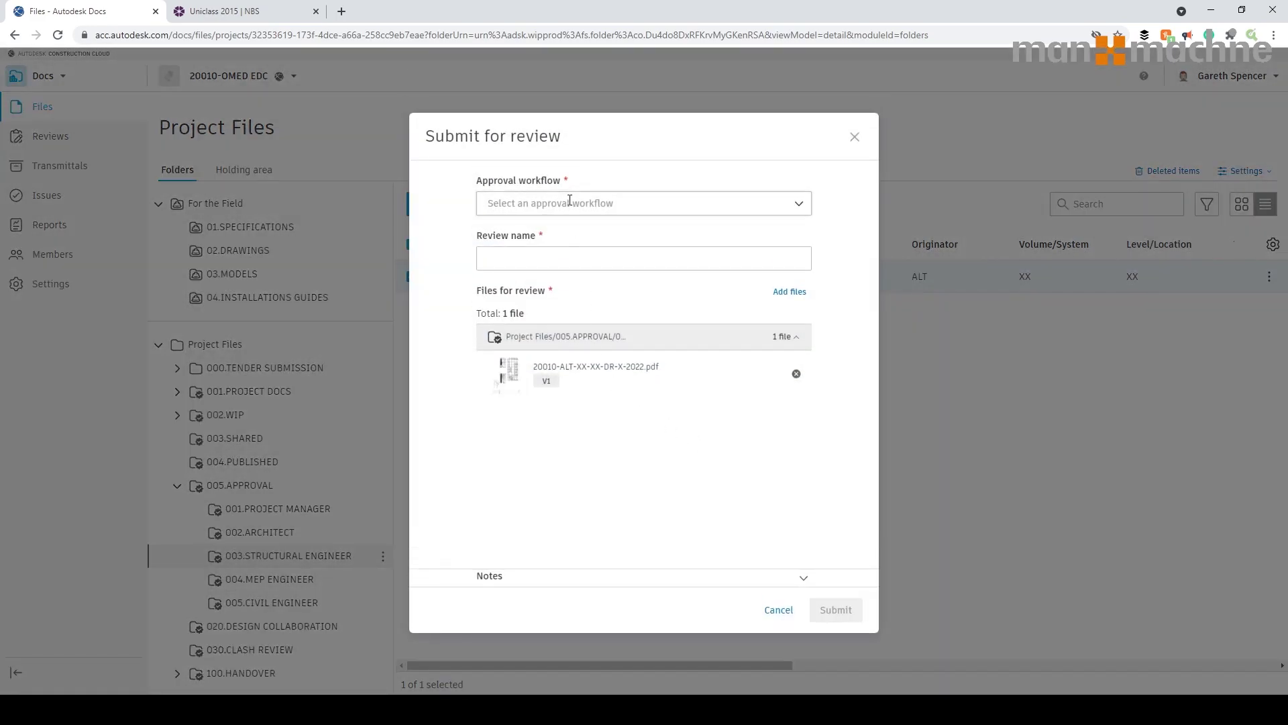
left_click(570, 201)
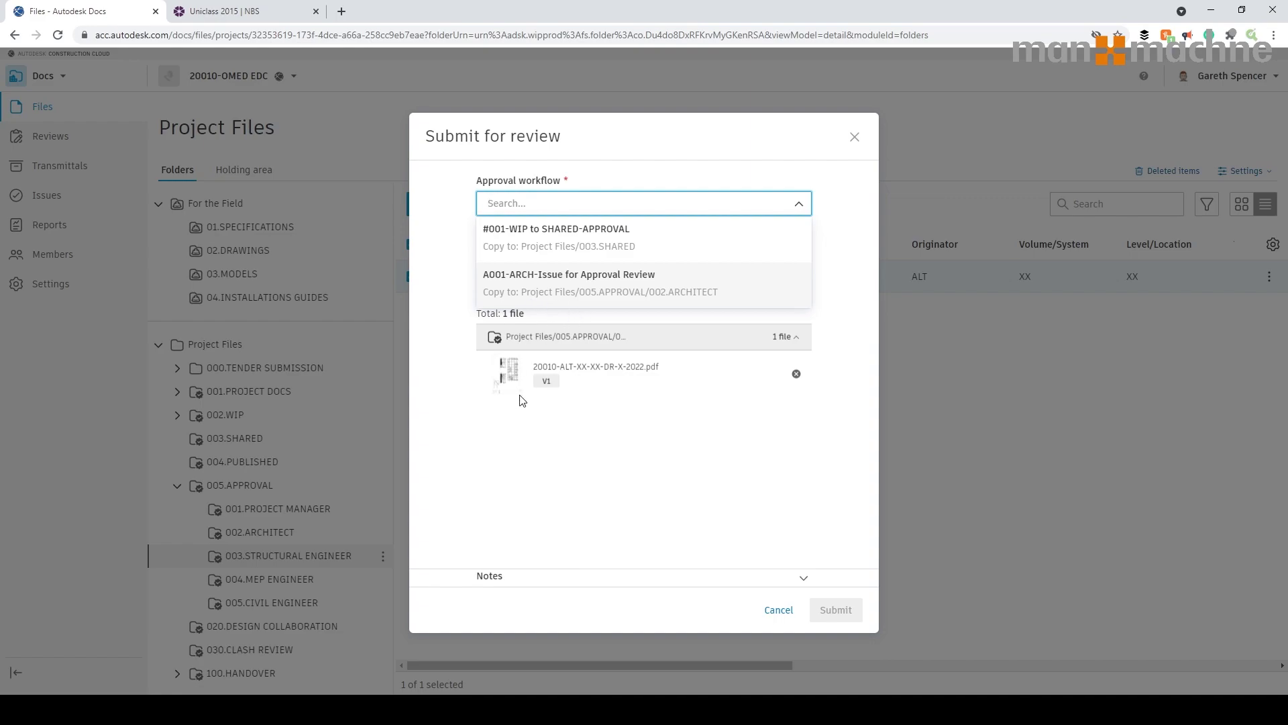
left_click(575, 250)
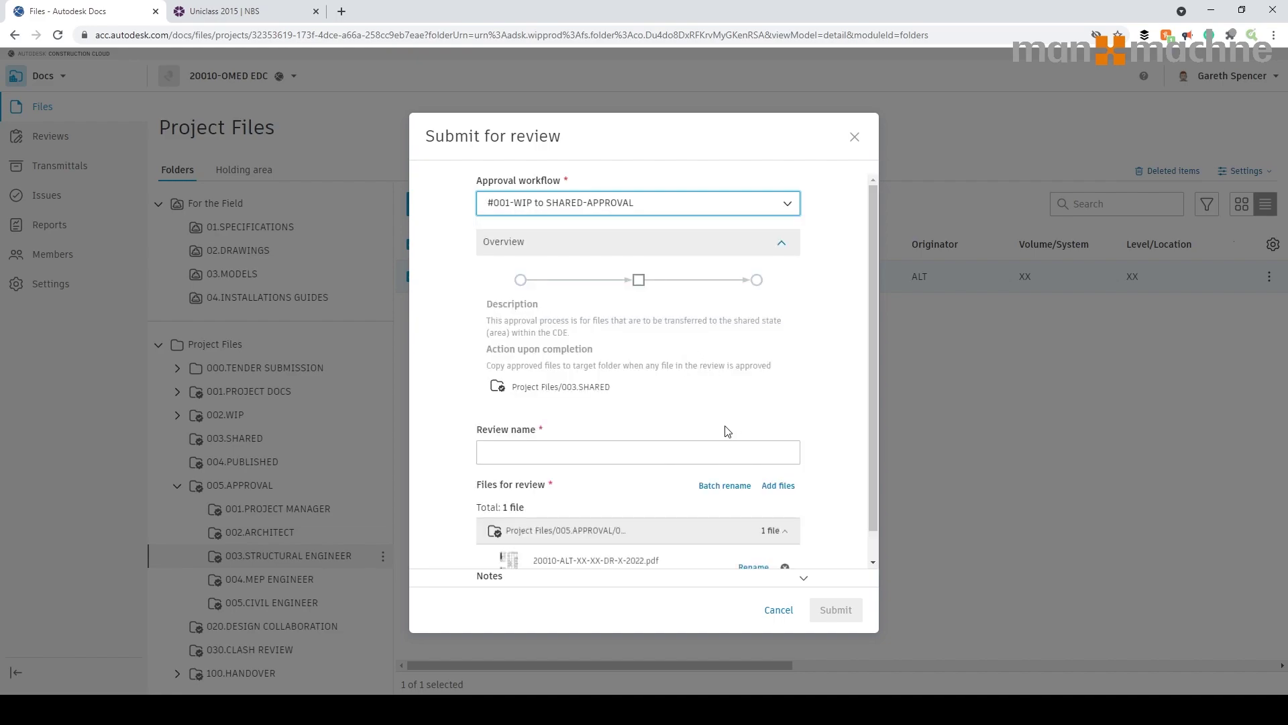
- Name the review "Drawing issue for Shared information"
scroll(625, 440, "down", 1)
left_click(623, 426)
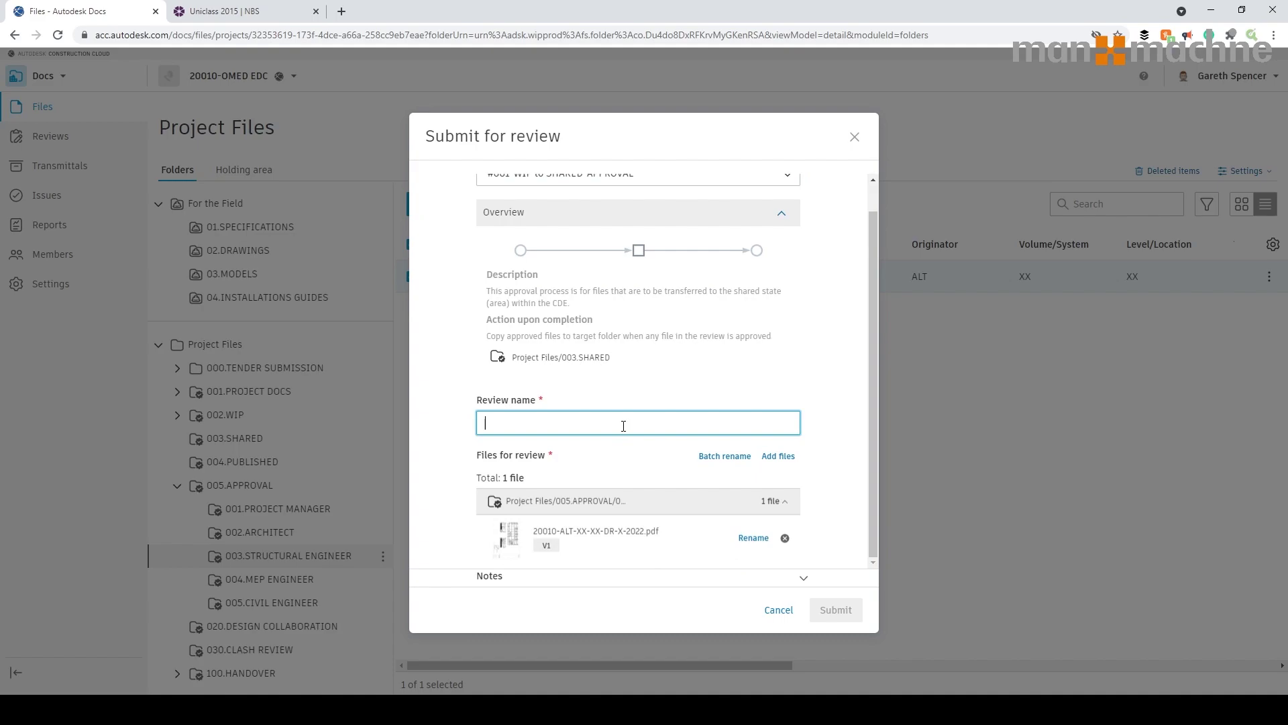
type("Drawing ")
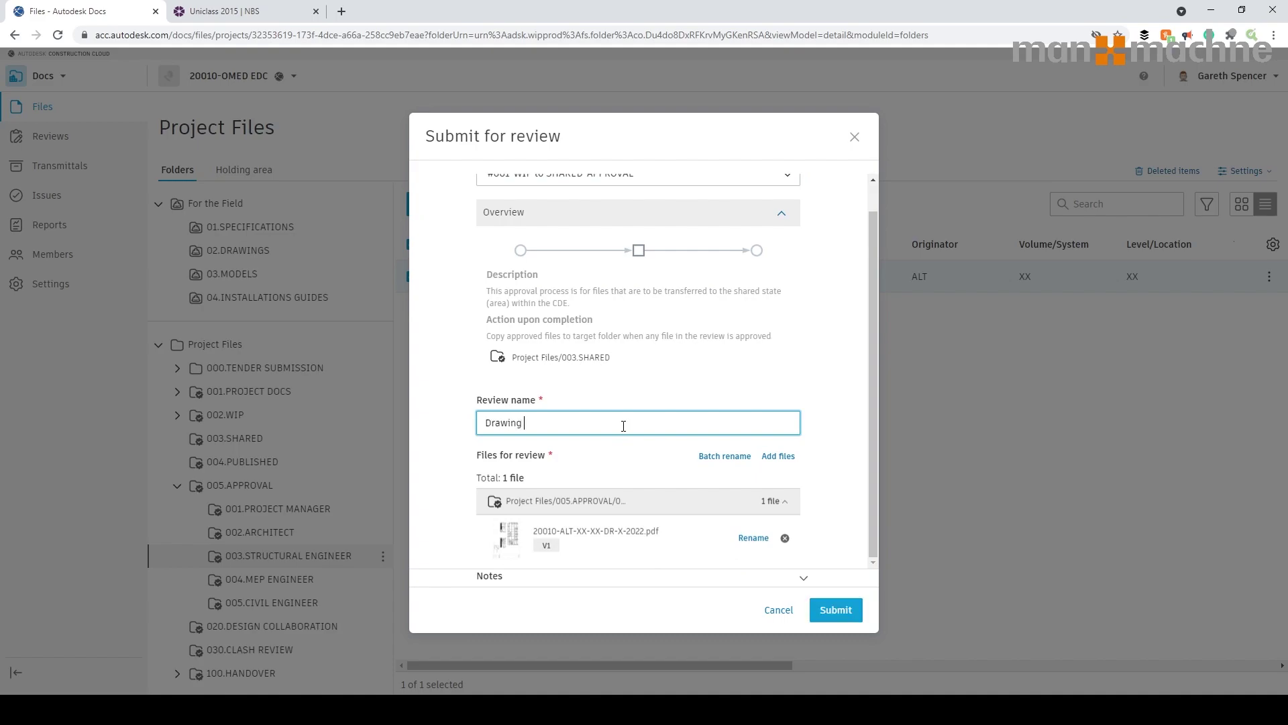
type("issue for Shared infromation")
key("BackSpace")
key("BackSpace")
key("BackSpace")
key("BackSpace")
key("BackSpace")
key("BackSpace")
key("BackSpace")
key("BackSpace")
type("ormation")
- Check the review's notes area and the file's rename fields, then return to the review form without renaming the file
left_click(812, 581)
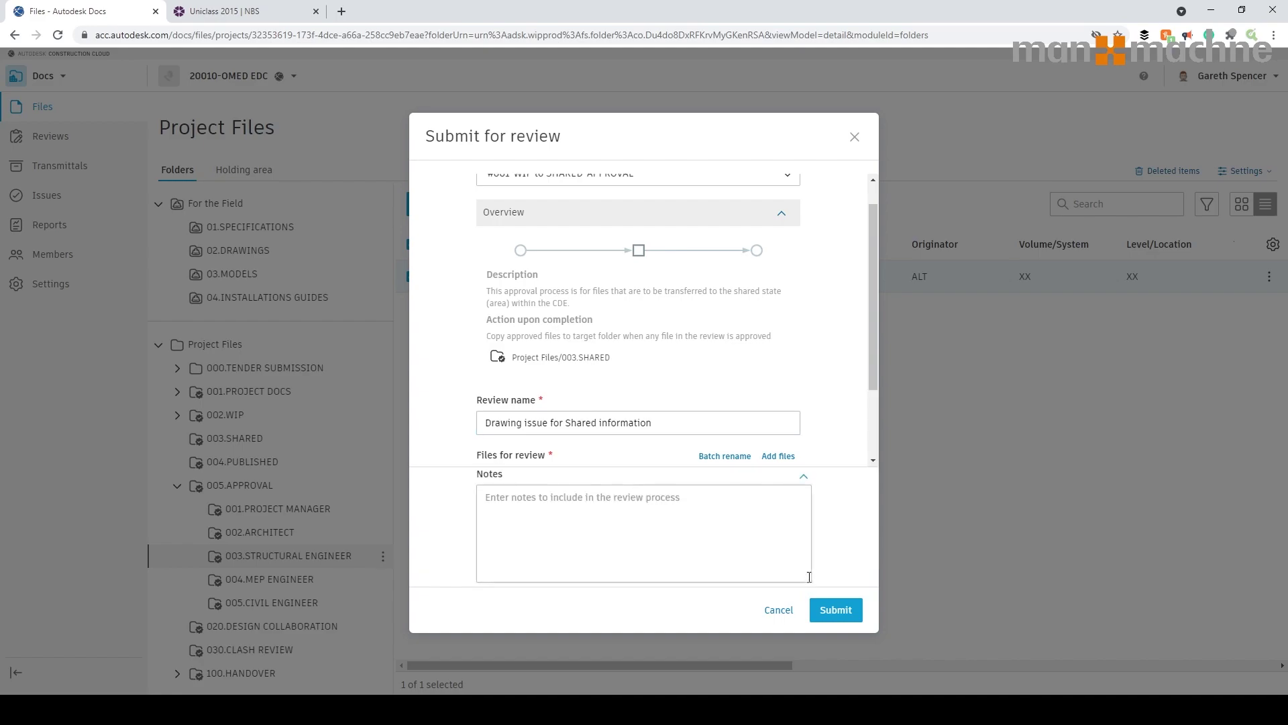
left_click(803, 479)
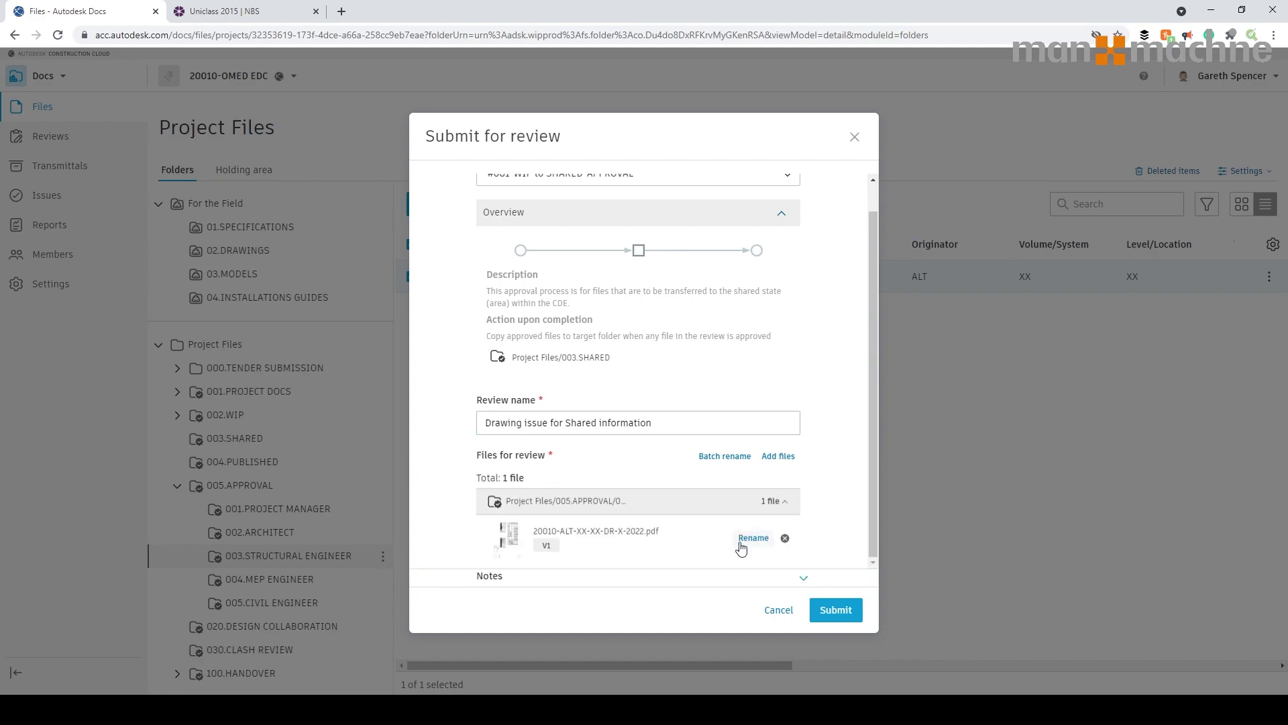
left_click(551, 552)
left_click(751, 538)
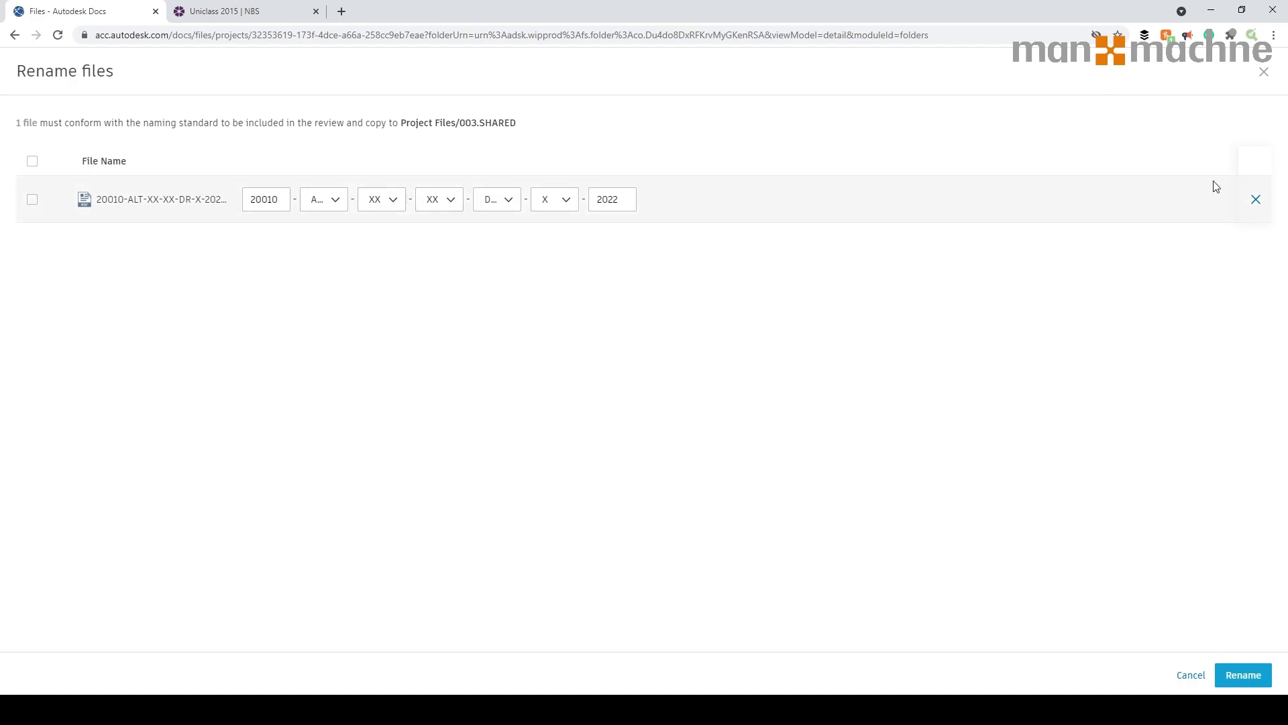
left_click(1256, 201)
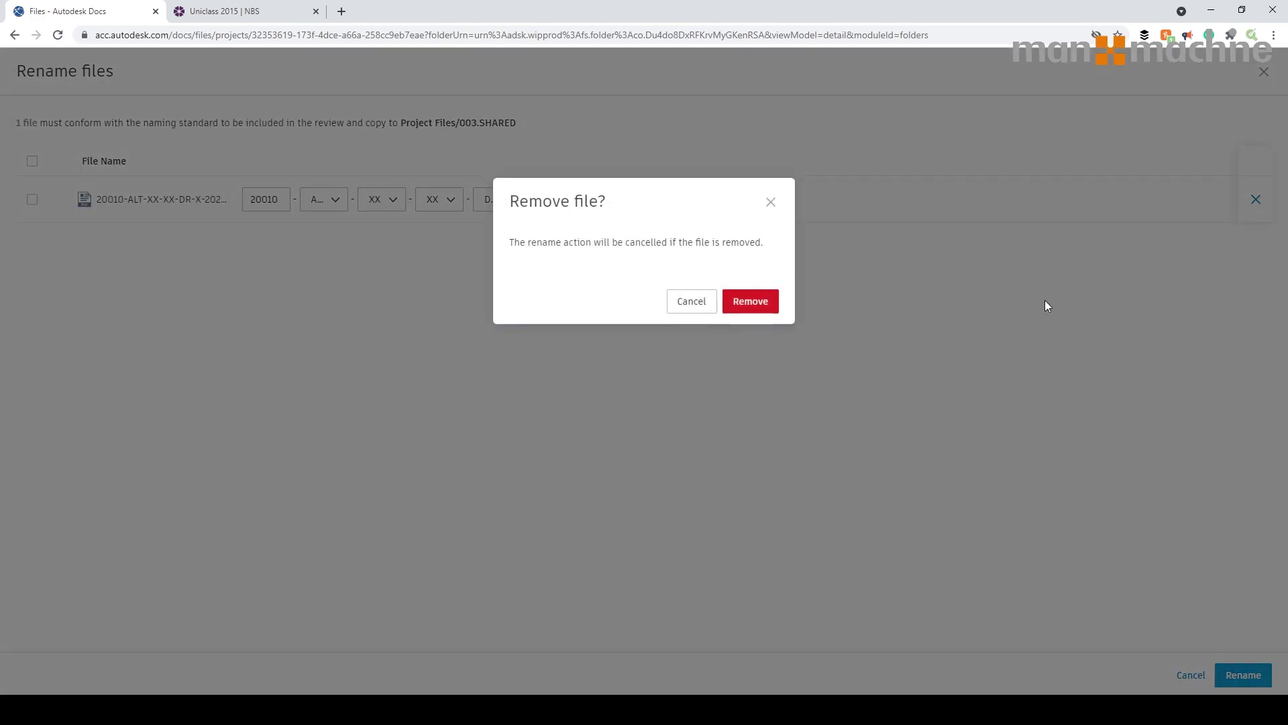
left_click(750, 302)
scroll(800, 540, "down", 1)
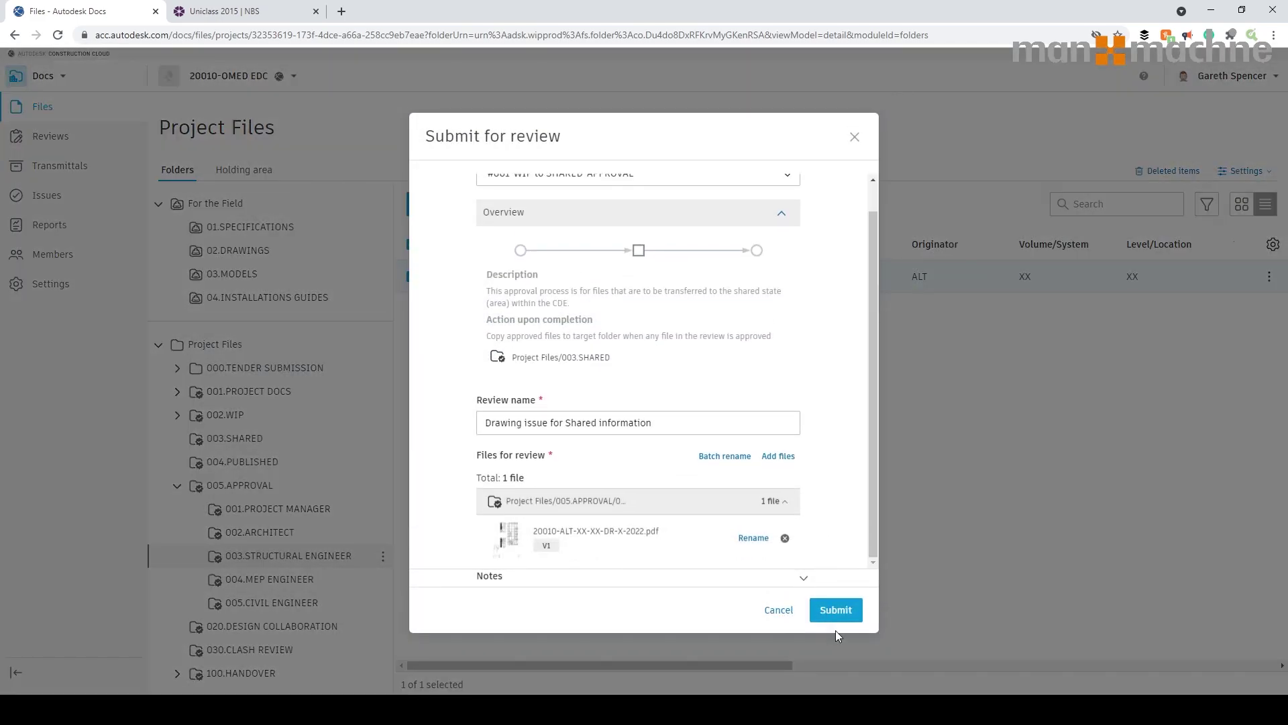
- Submit the review and send the reviewer an email notification reading "Please can you review and share this drawing for the design teams"
left_click(833, 611)
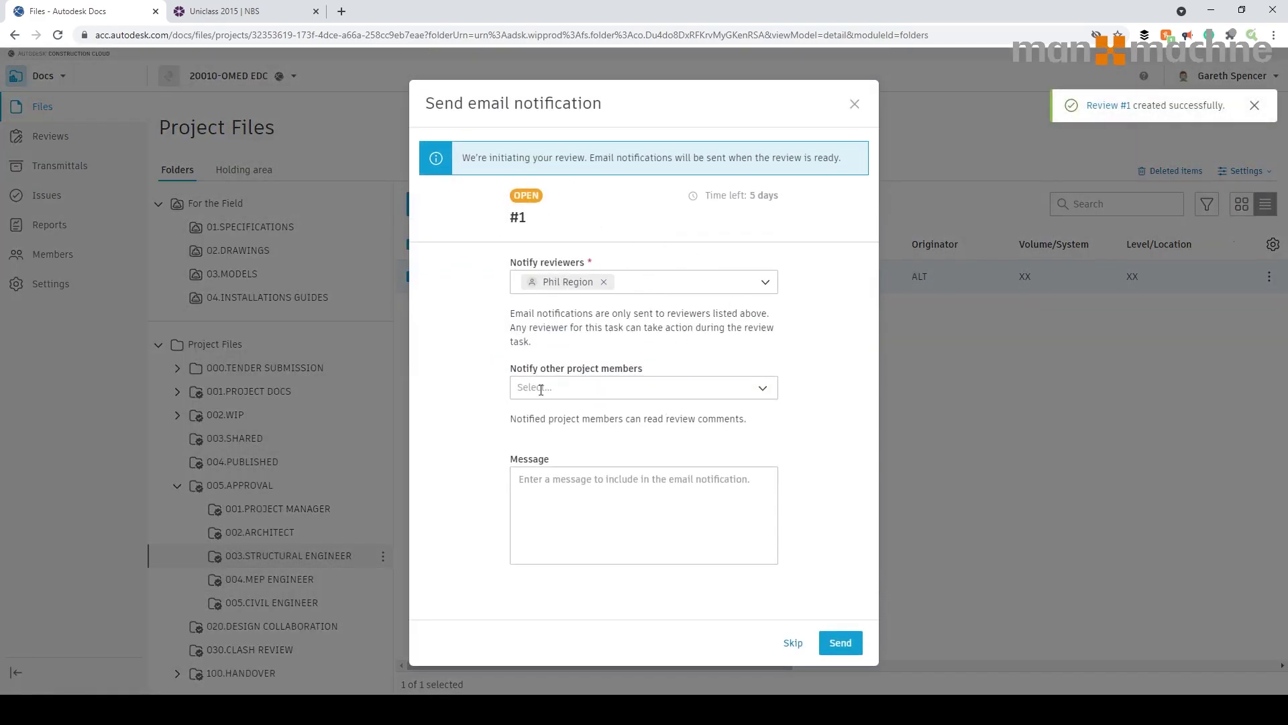
left_click(604, 478)
type("Please ")
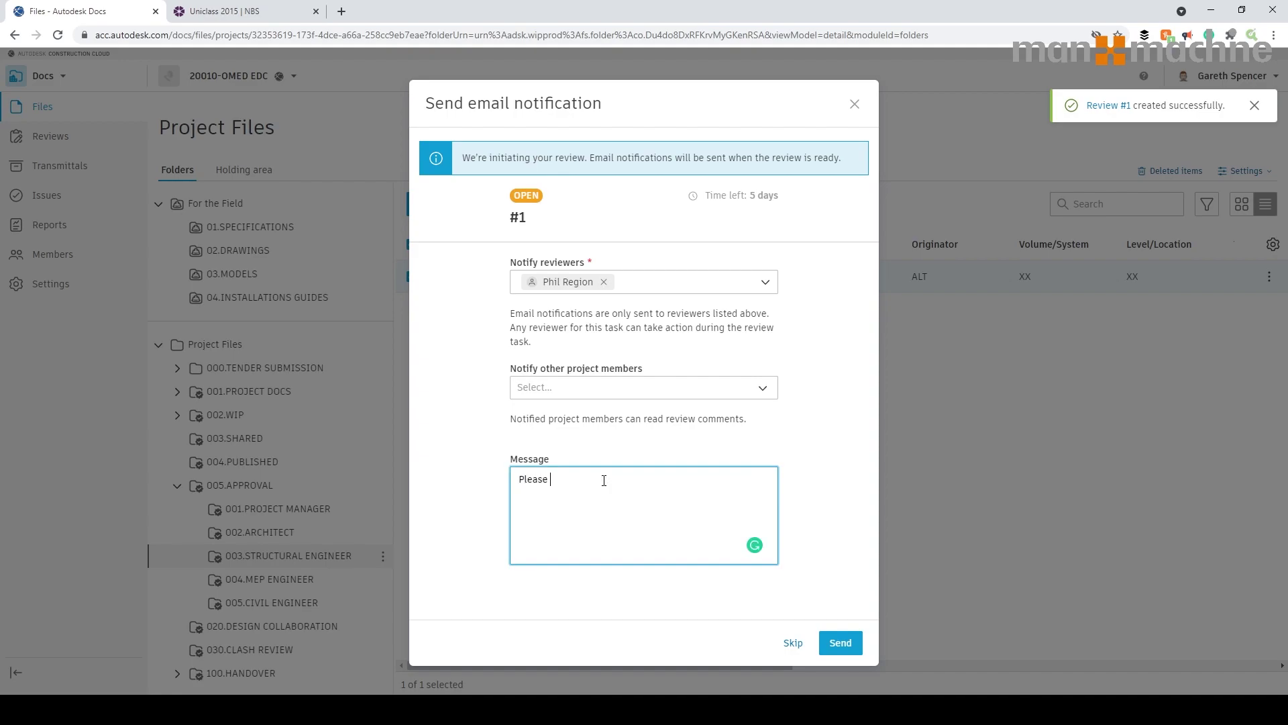
type("can you")
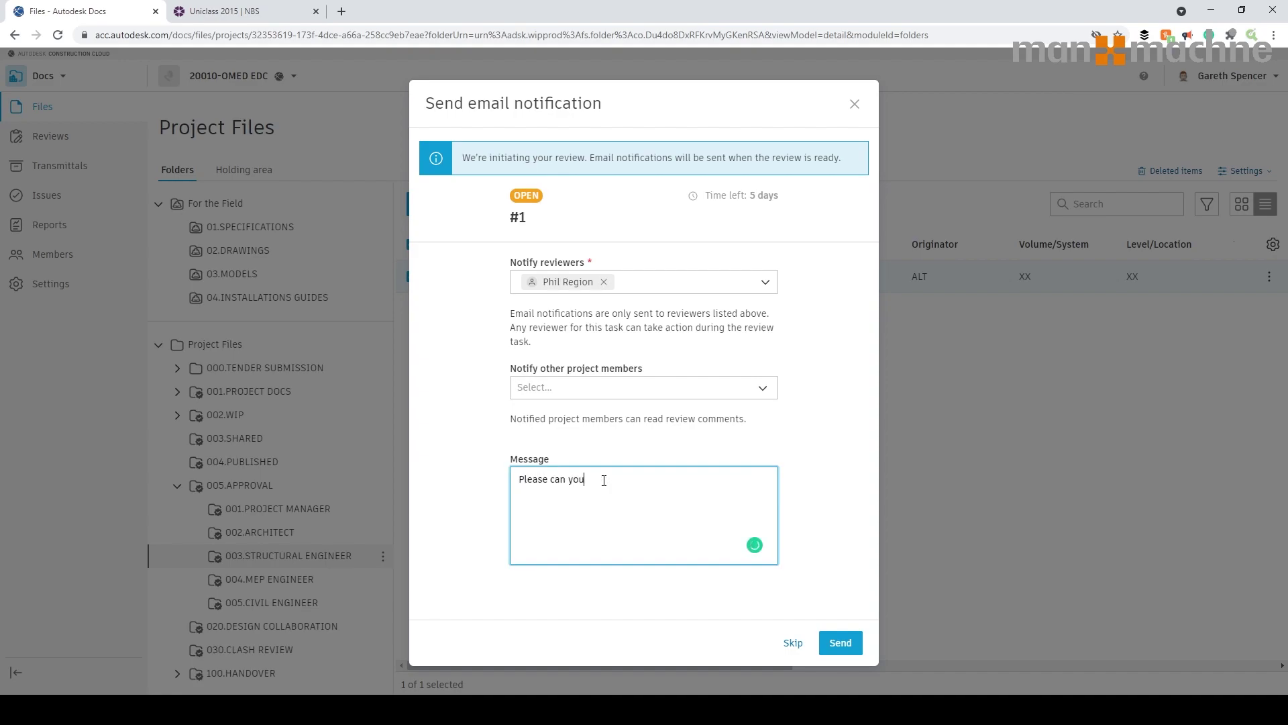
type(" review and shared")
key("BackSpace")
type("this drawing for the design teams")
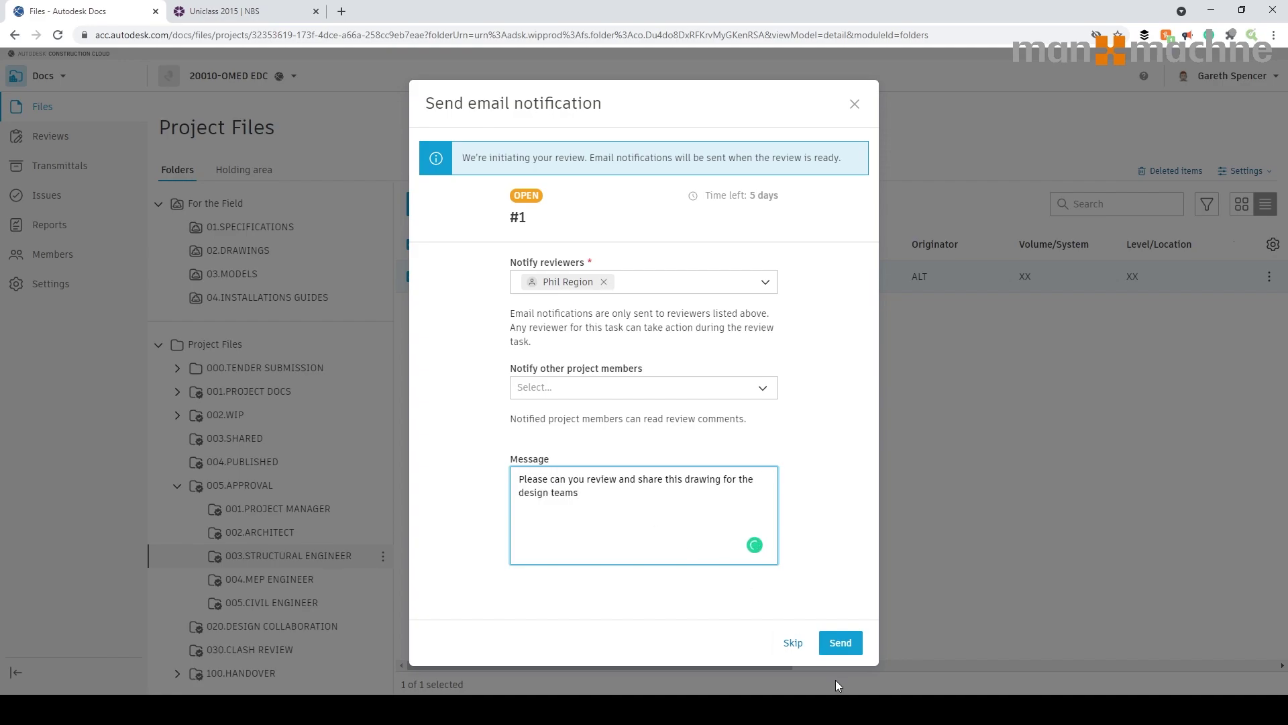
left_click(839, 643)
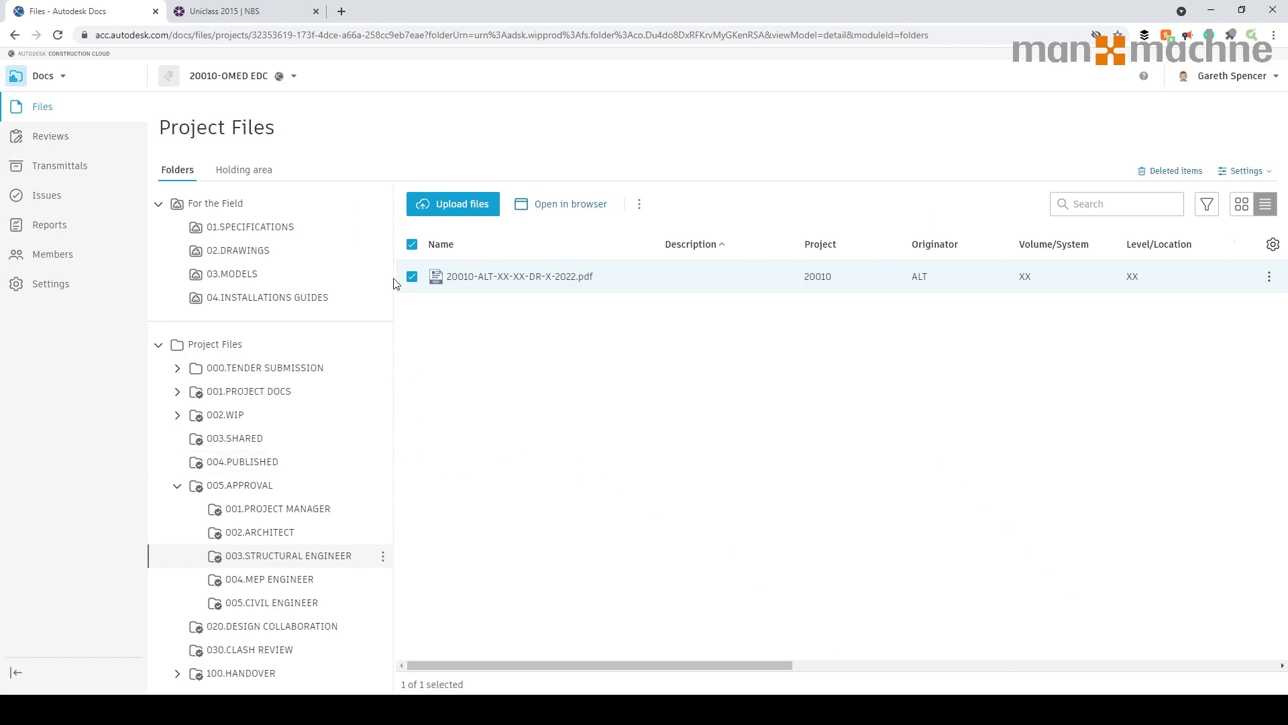
- Open the "Drawing issue for Shared information" review, preview its drawing, and start the final review
left_click(65, 140)
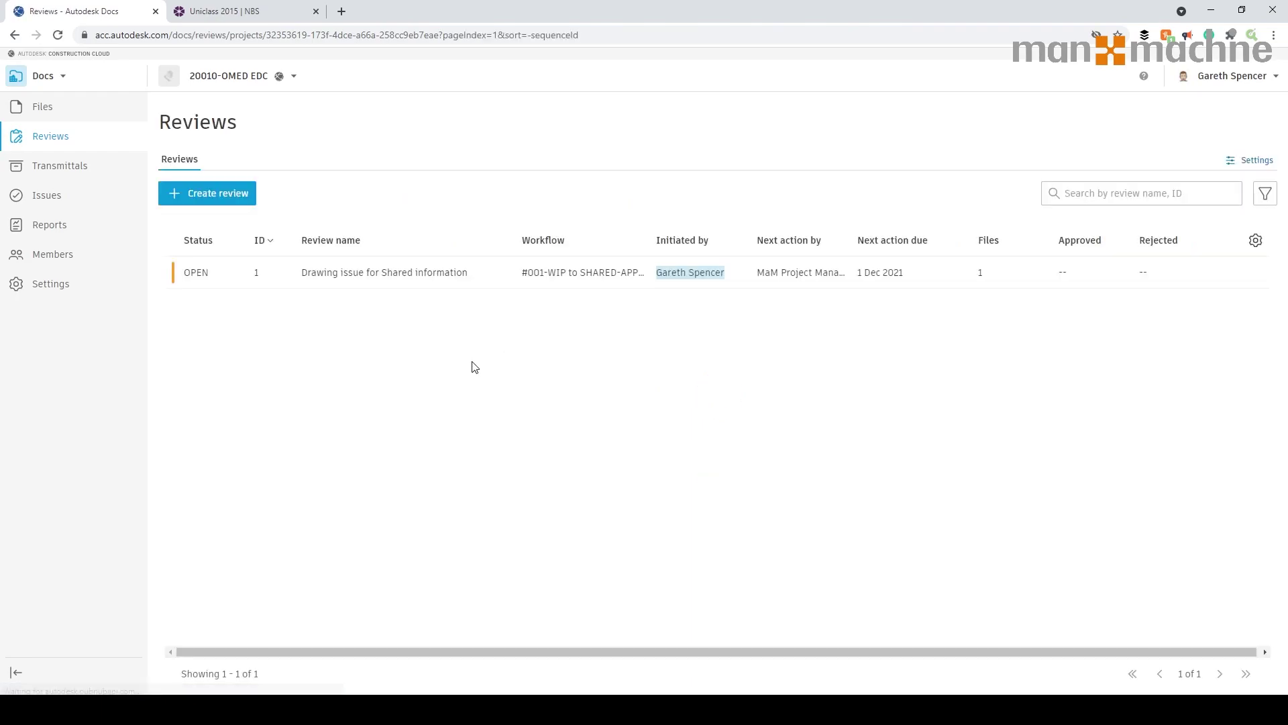
left_click(381, 275)
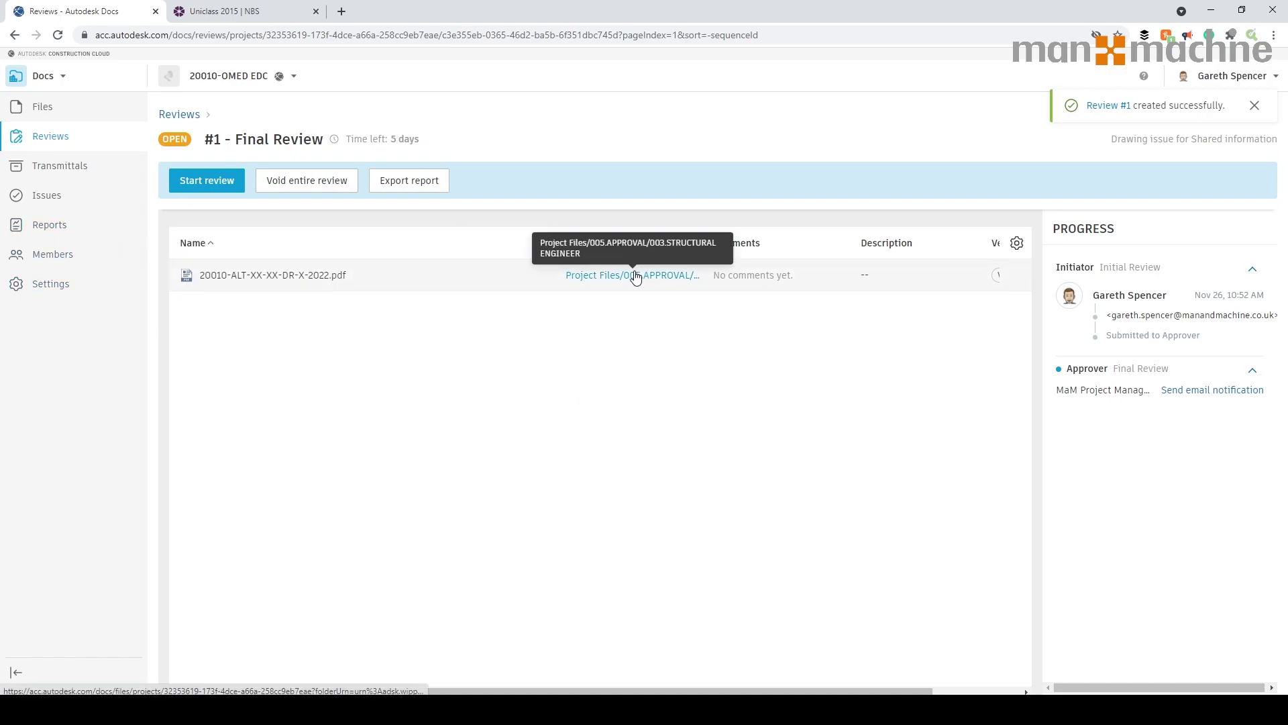
left_click(306, 276)
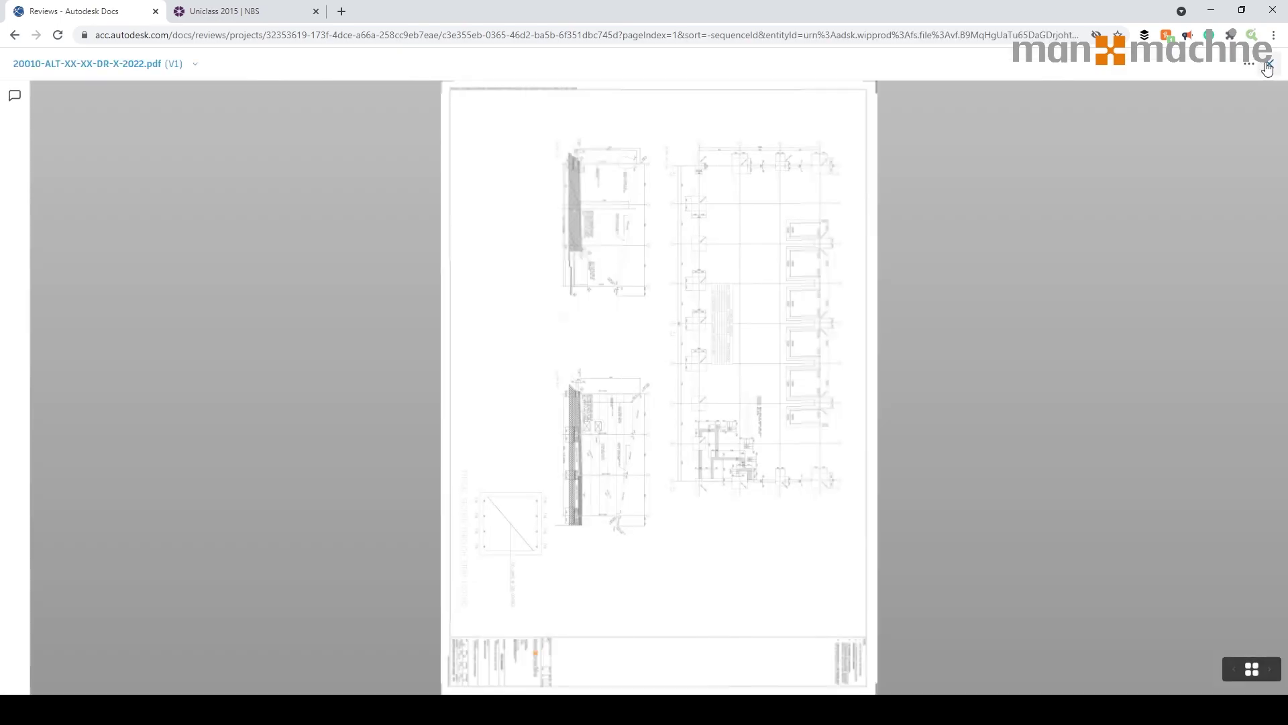
left_click(1270, 63)
left_click(231, 186)
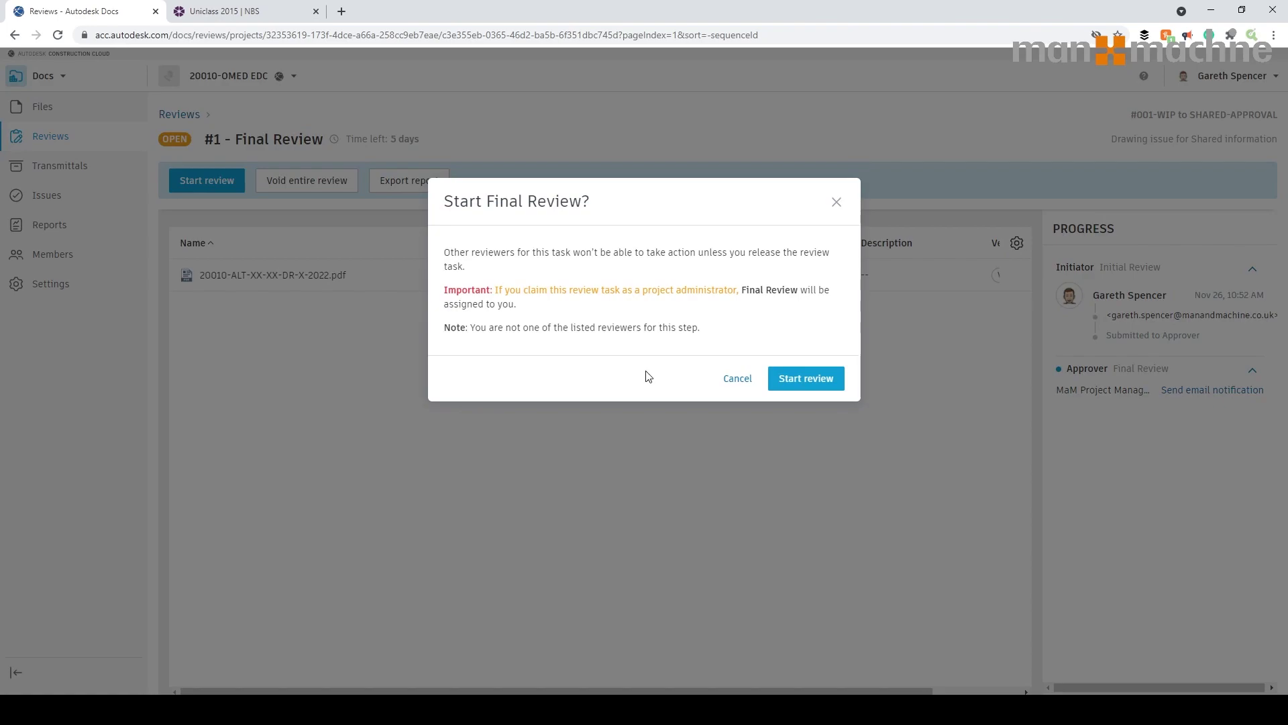
left_click(830, 381)
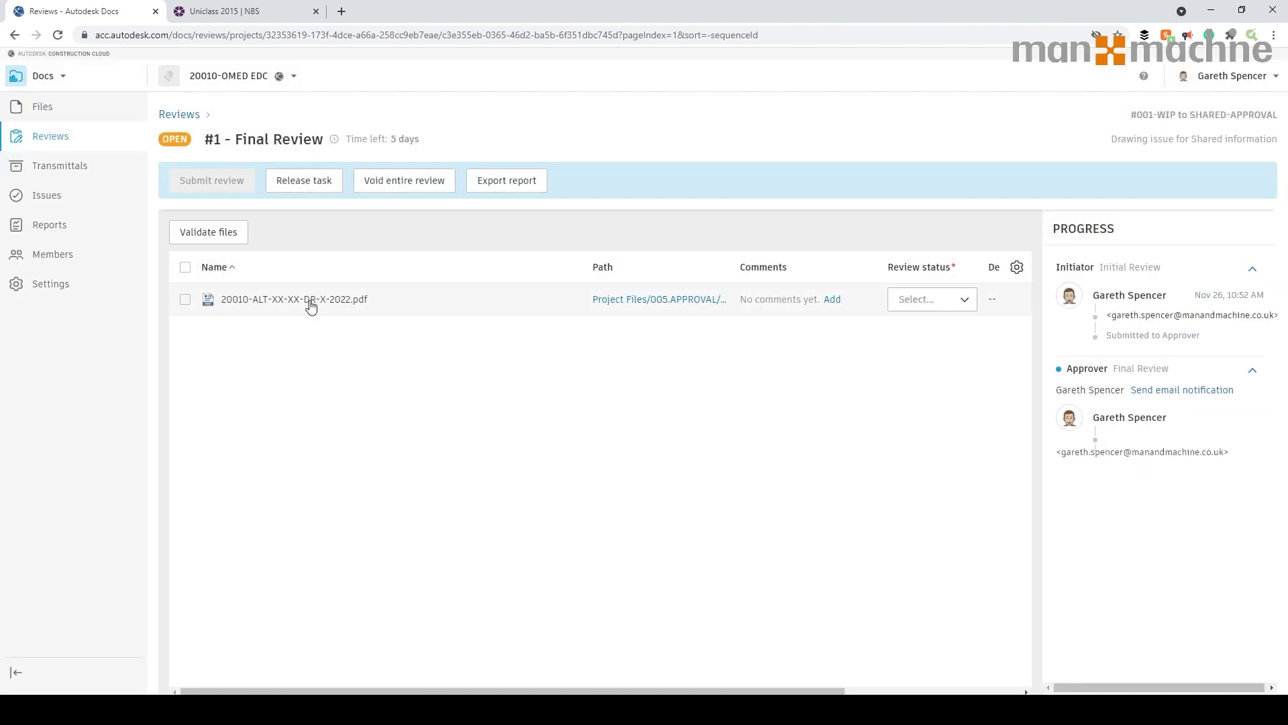
- Inspect 20010-ALT-XX-XX-DR-X-2022.pdf in the viewer and set its review status to Approved
left_click(310, 299)
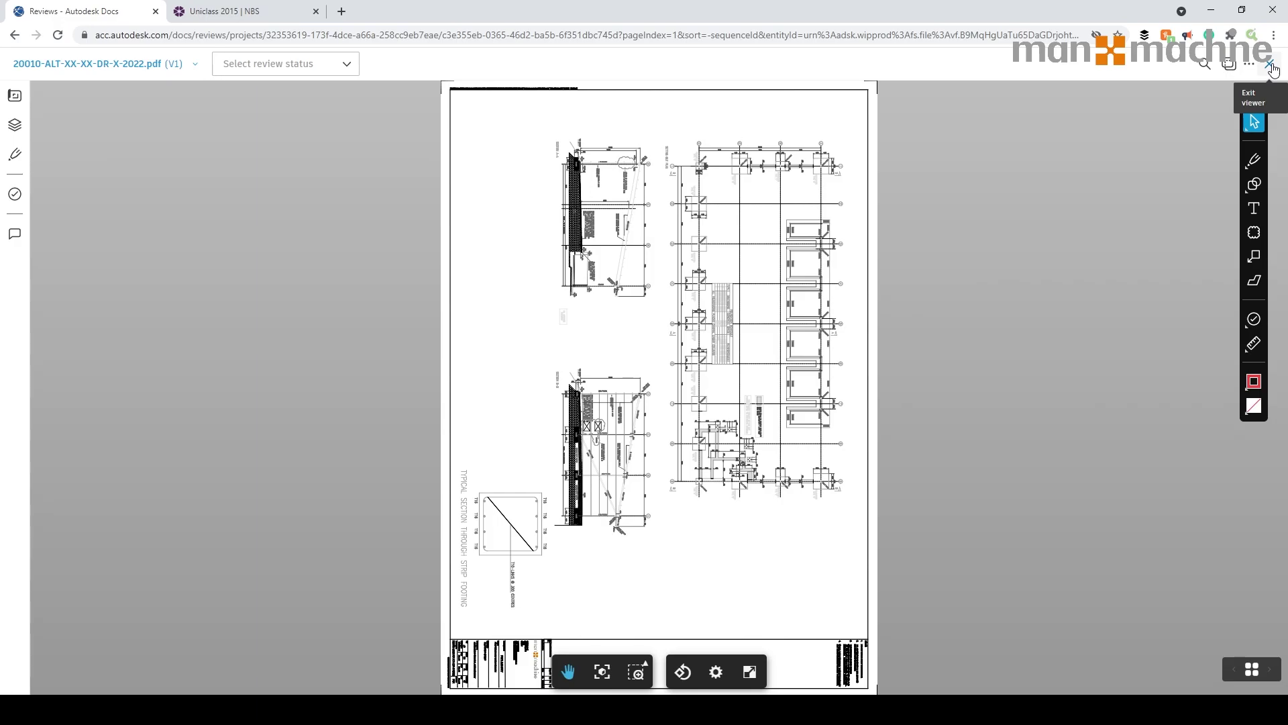
left_click(1271, 65)
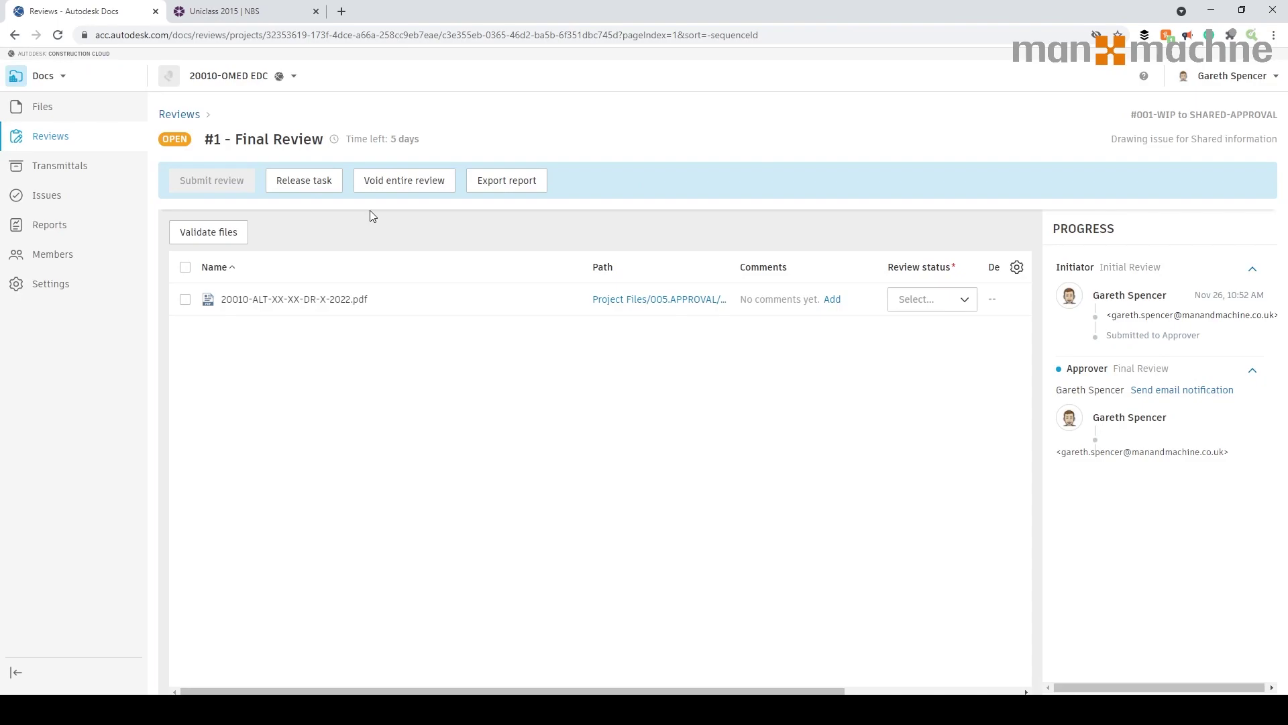
left_click(185, 267)
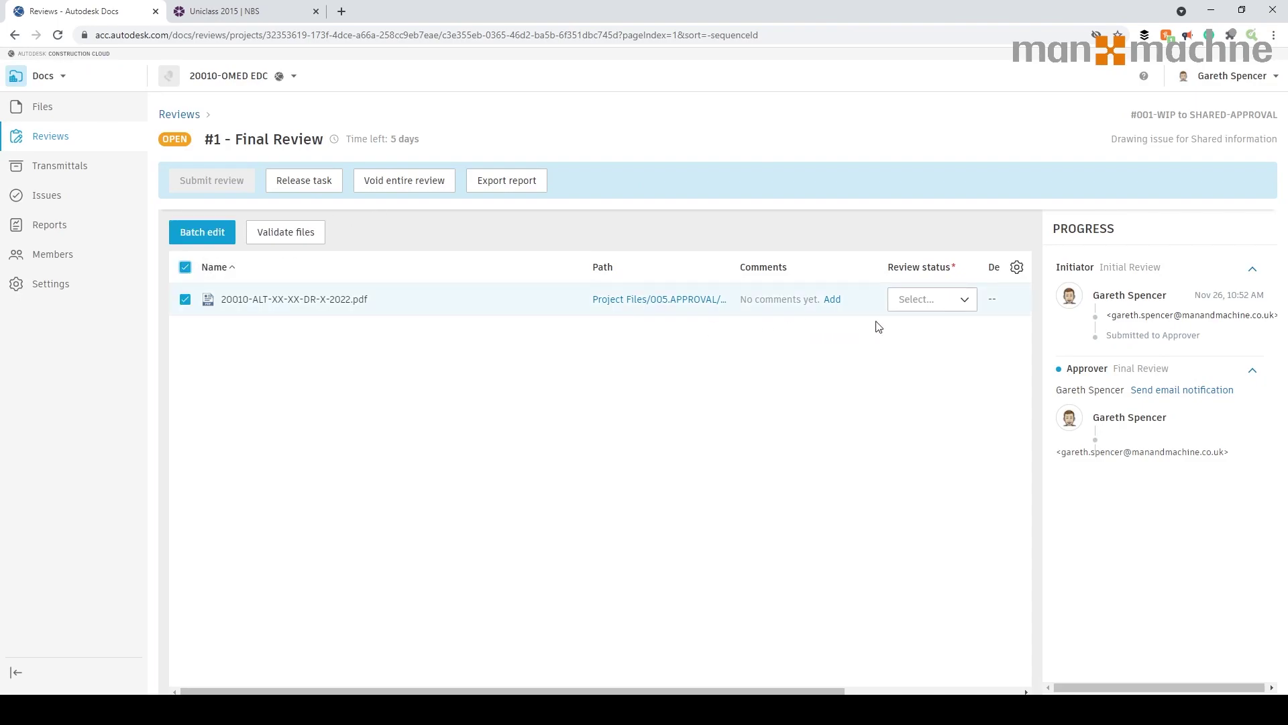
left_click(928, 300)
left_click(903, 313)
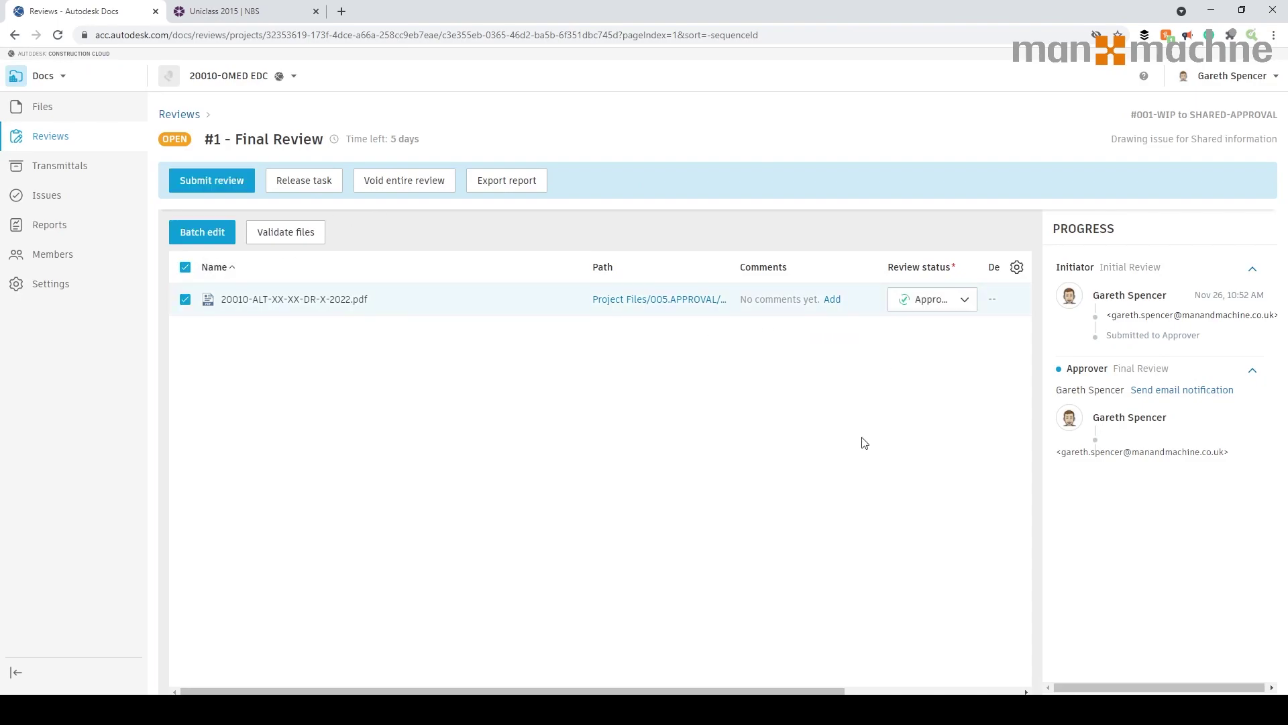
- Submit the final review with the note "Everything ok"
left_click(204, 193)
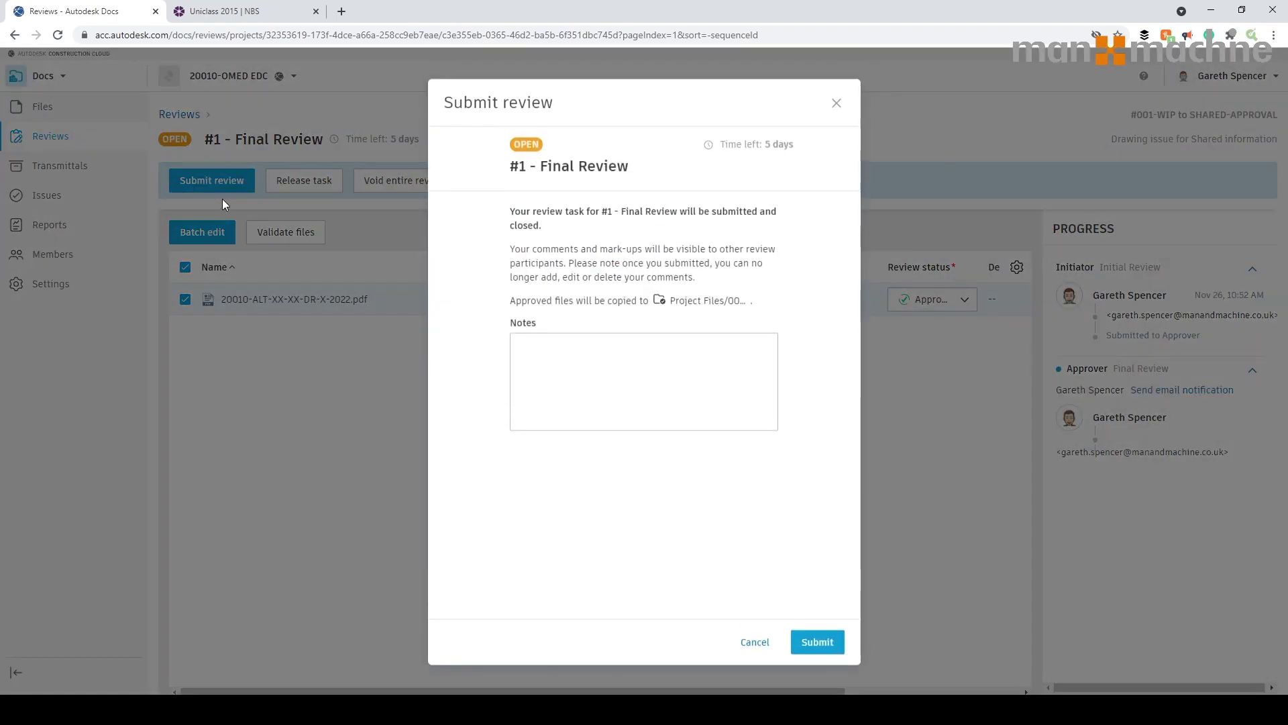
left_click(628, 361)
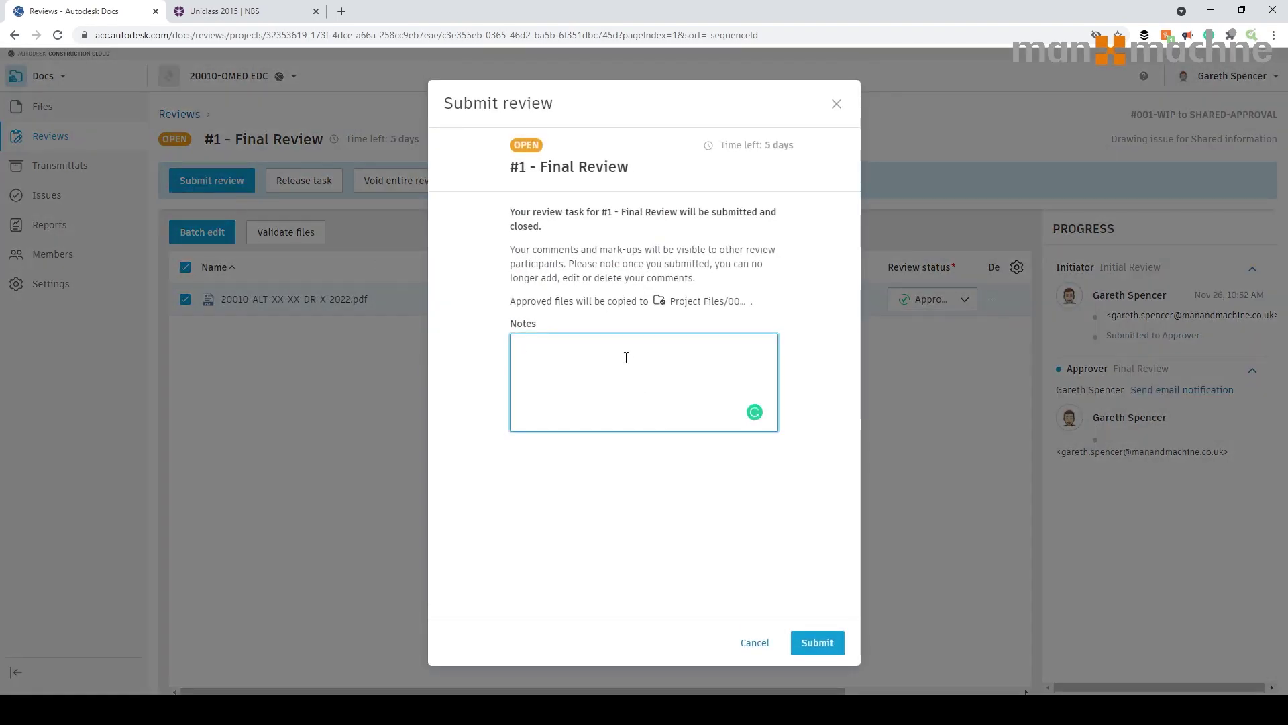
type("Everything ok")
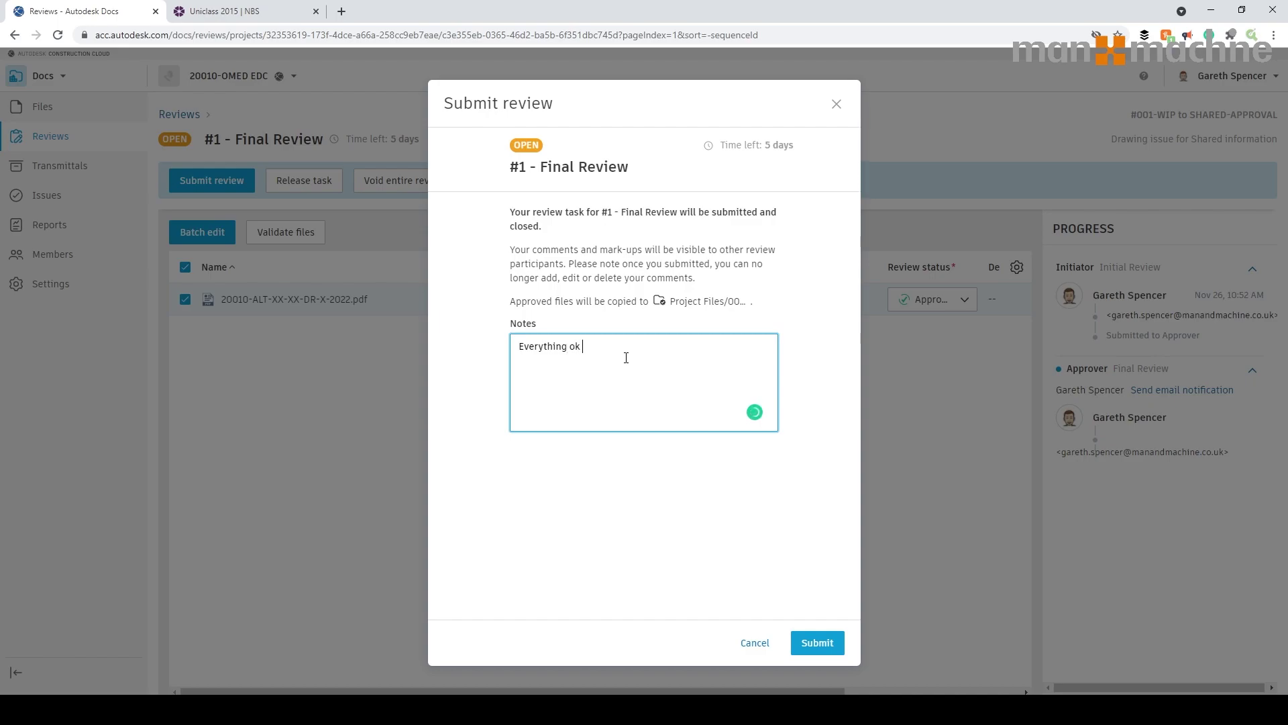
left_click(820, 643)
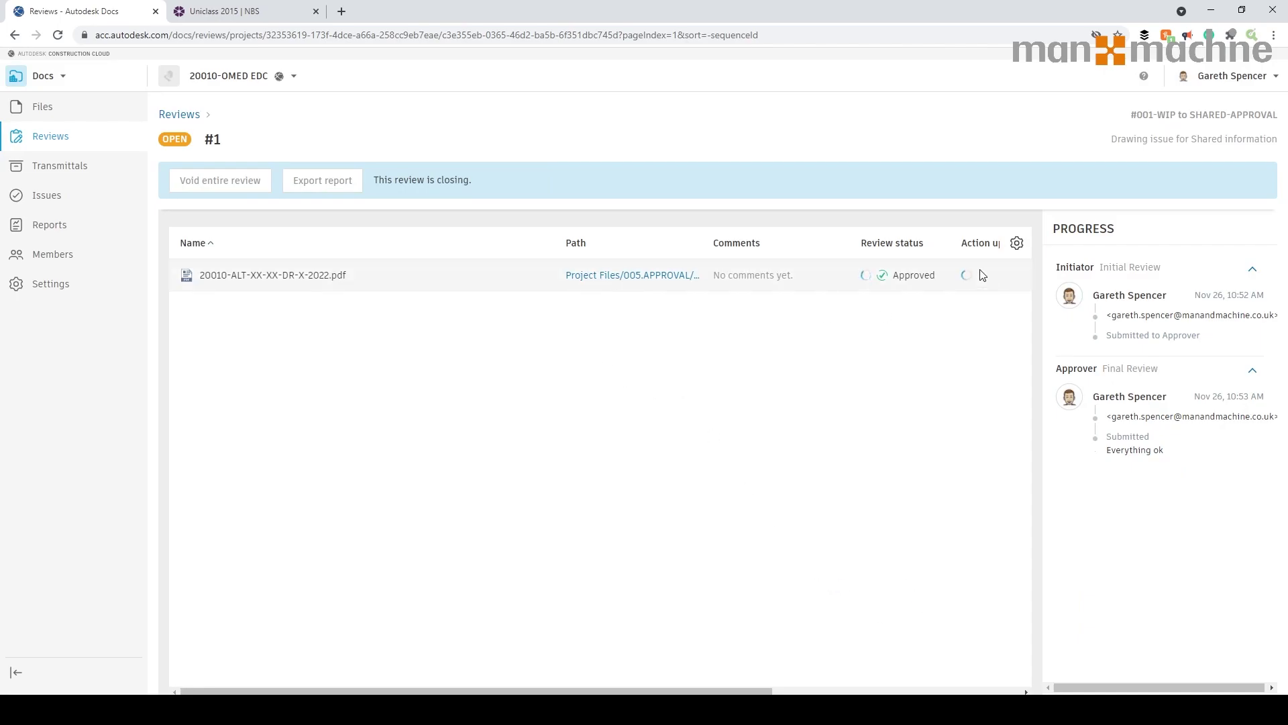
left_click(884, 289)
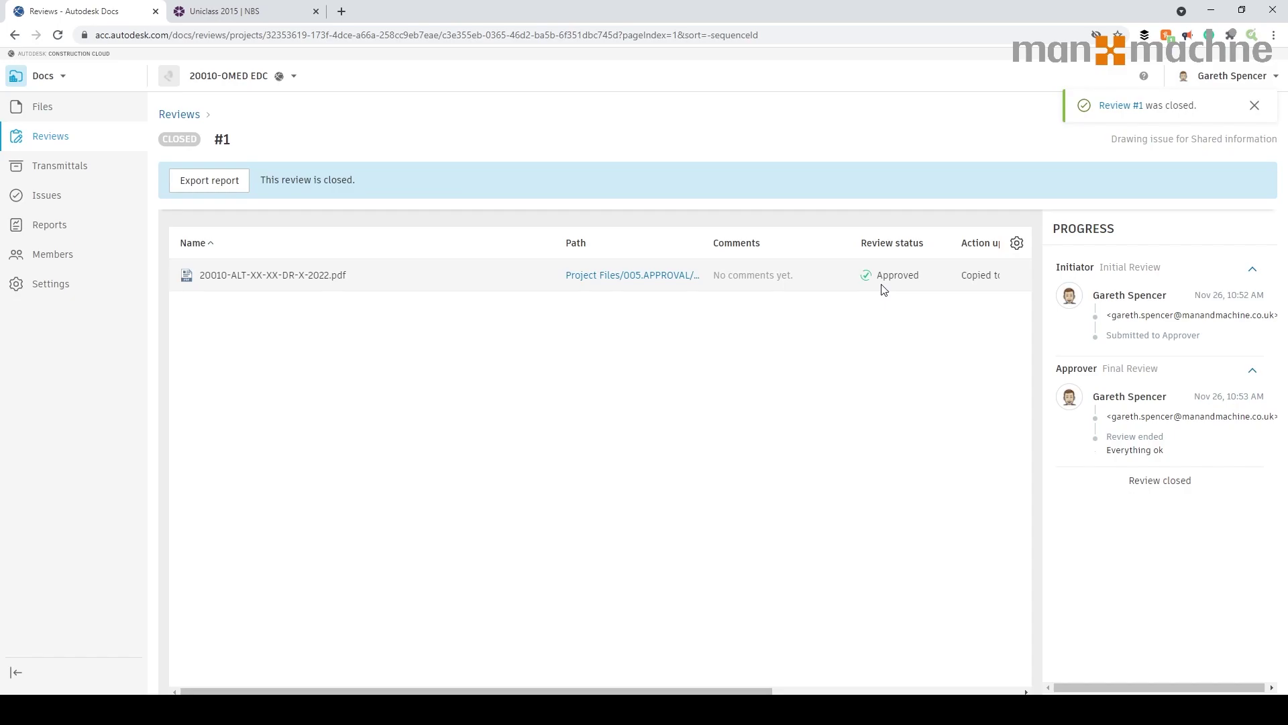
- Check the review status of the drawing in the 003.STRUCTURAL ENGINEER folder under 005.APPROVAL
left_click(196, 114)
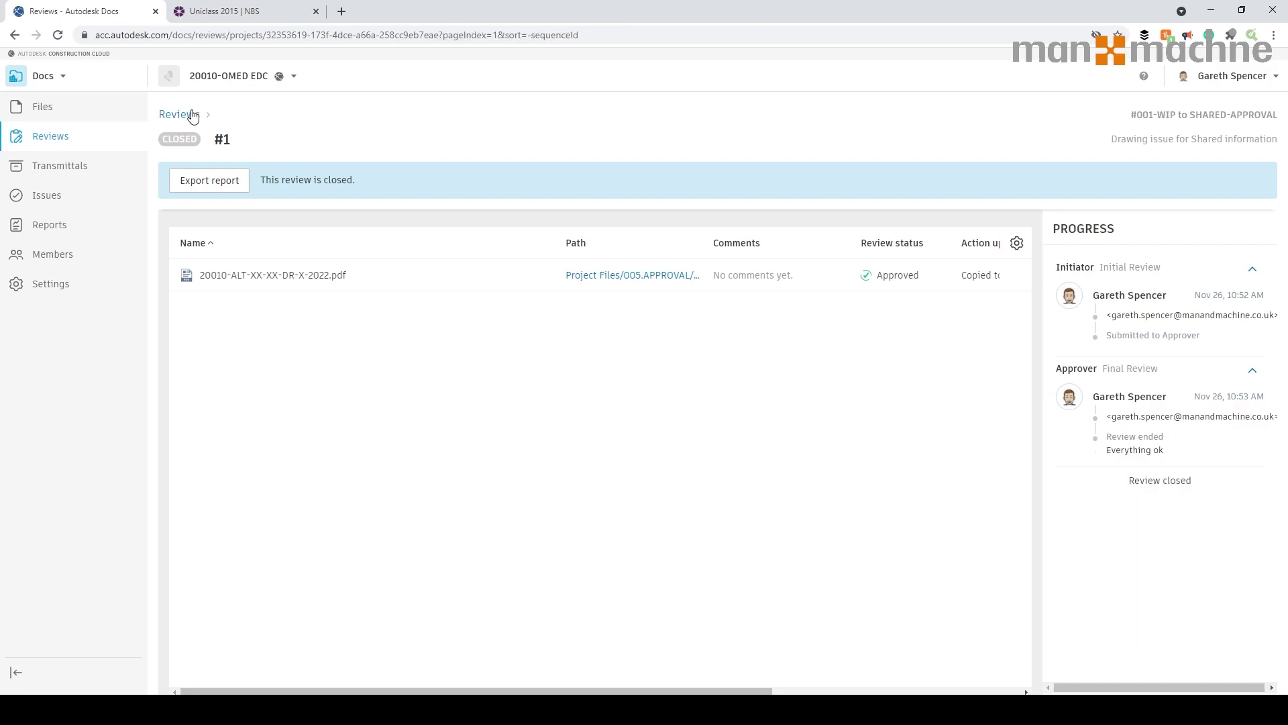
left_click(43, 106)
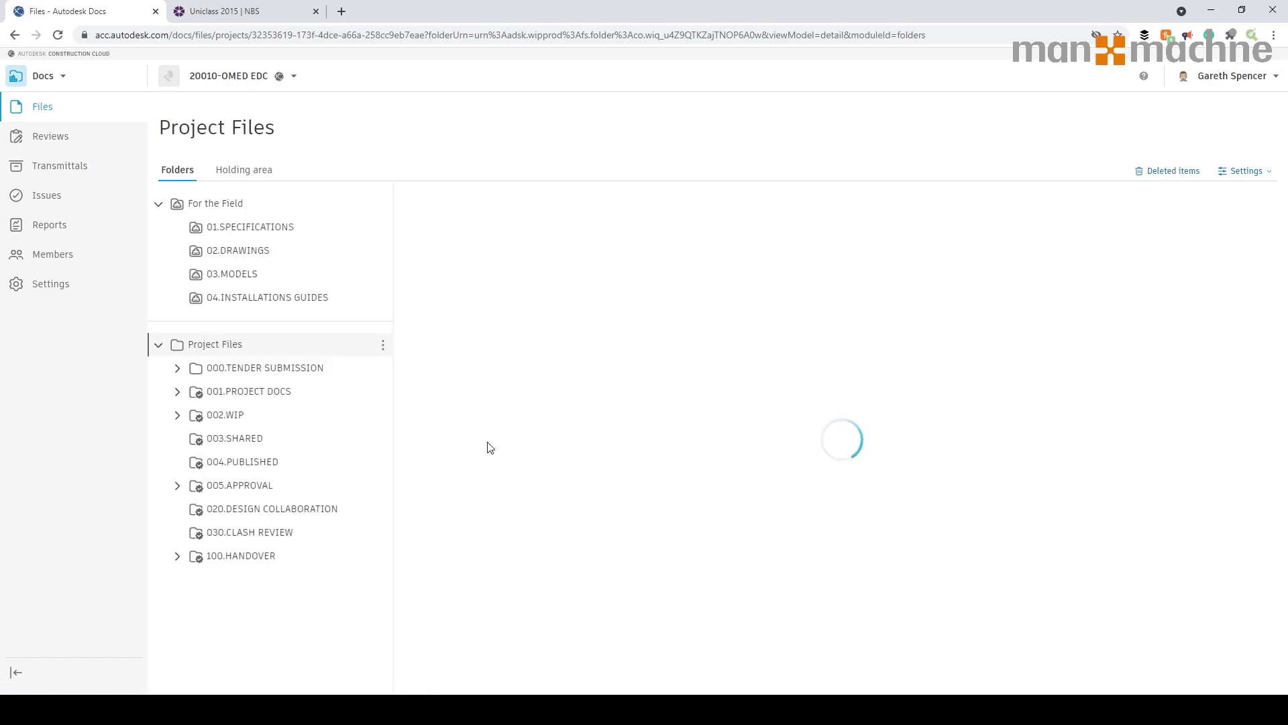
left_click(176, 486)
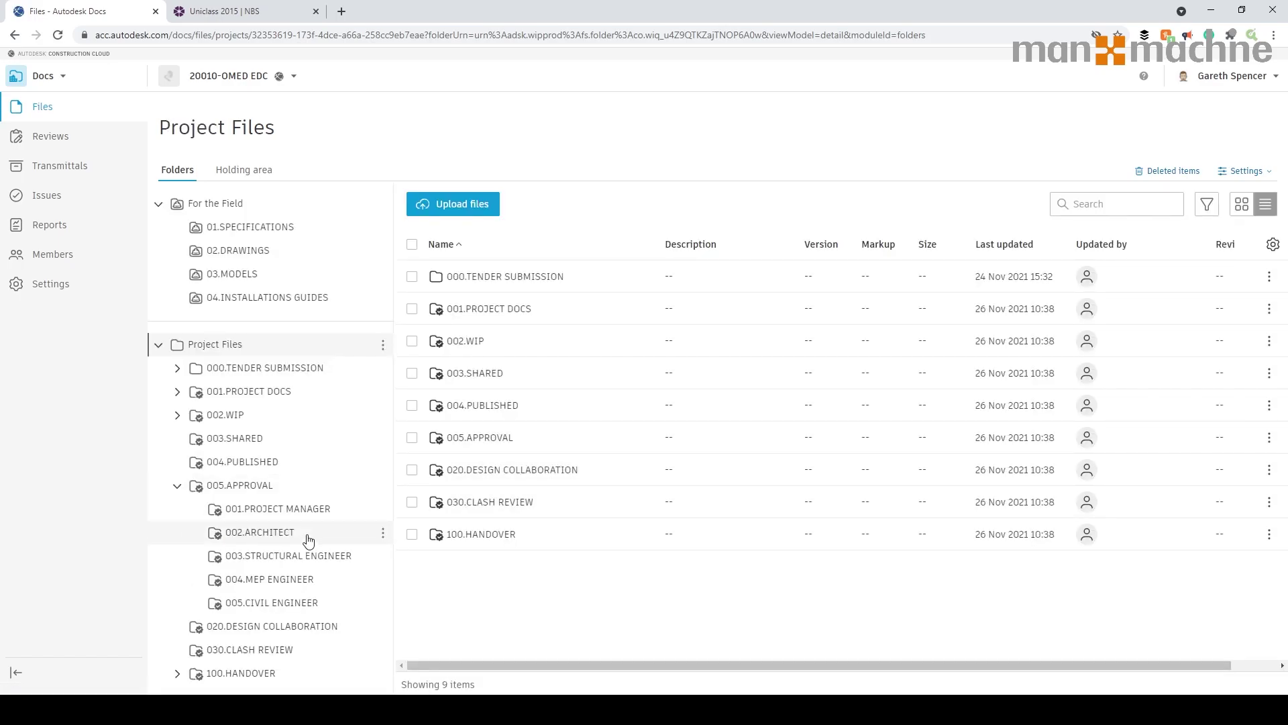
left_click(305, 557)
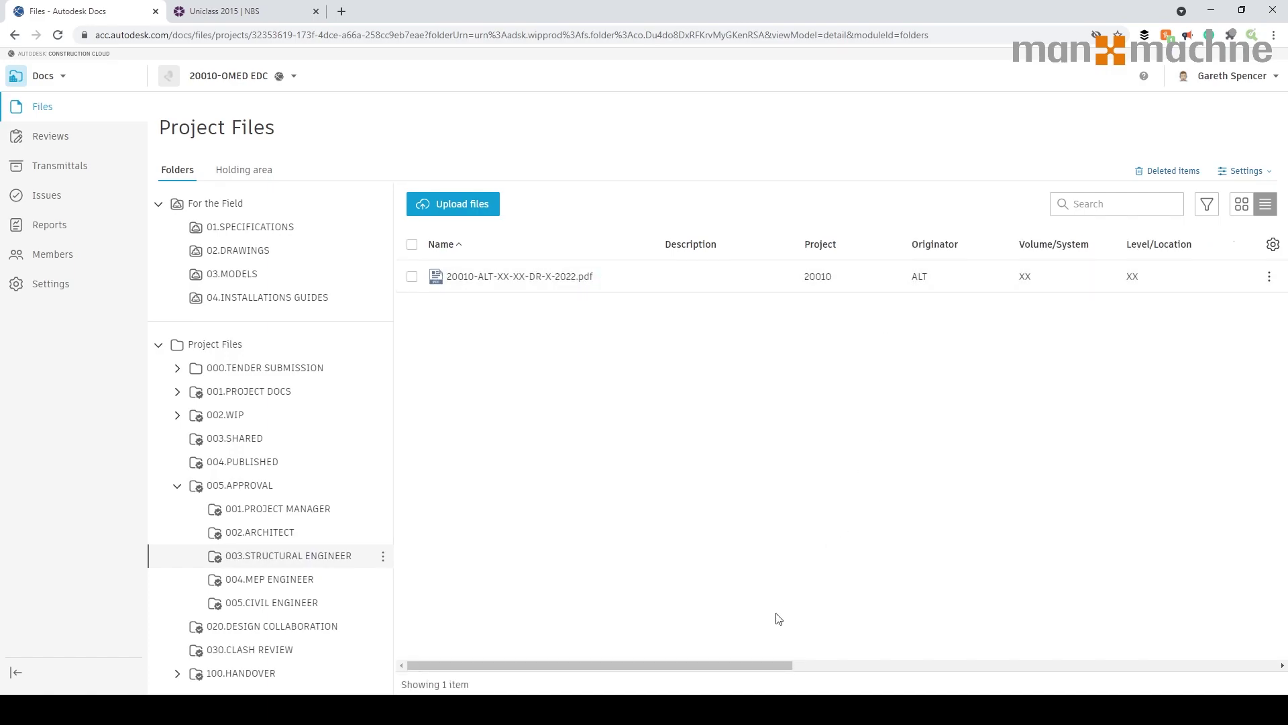
left_click_drag(736, 678, 1262, 647)
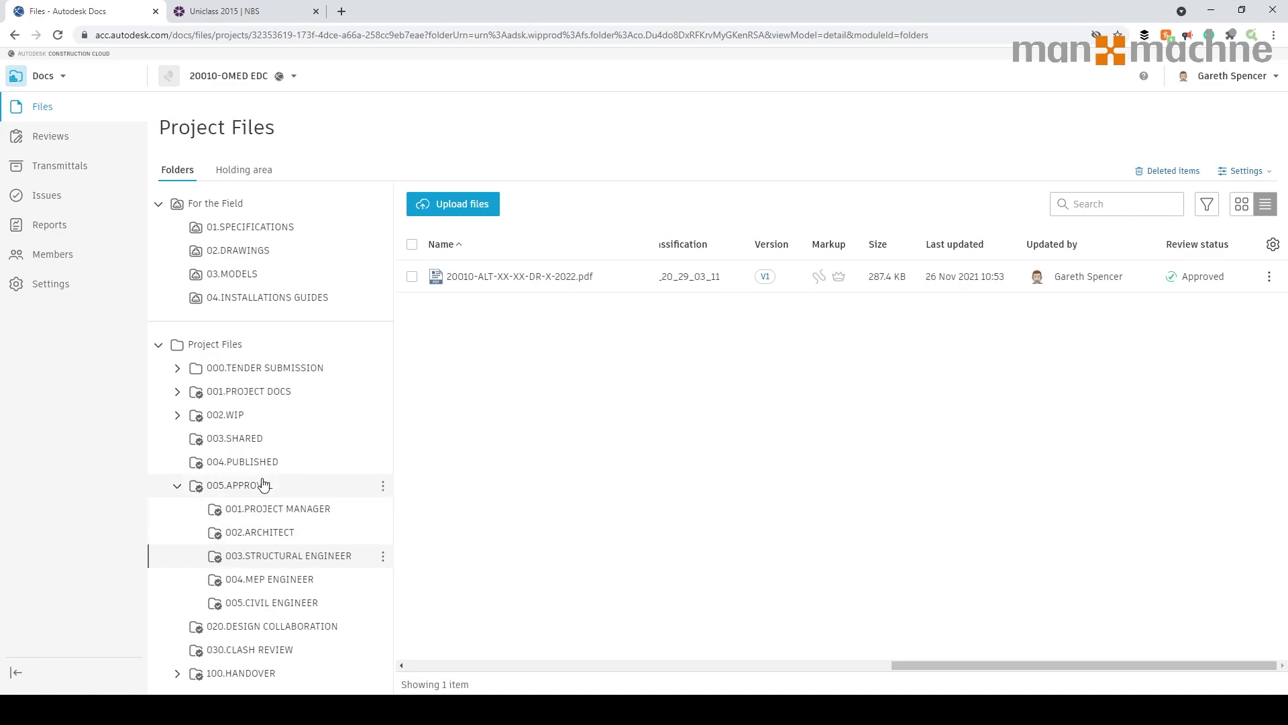
- Check the 003.SHARED folder for the approved drawing's copy and its review status
left_click(242, 444)
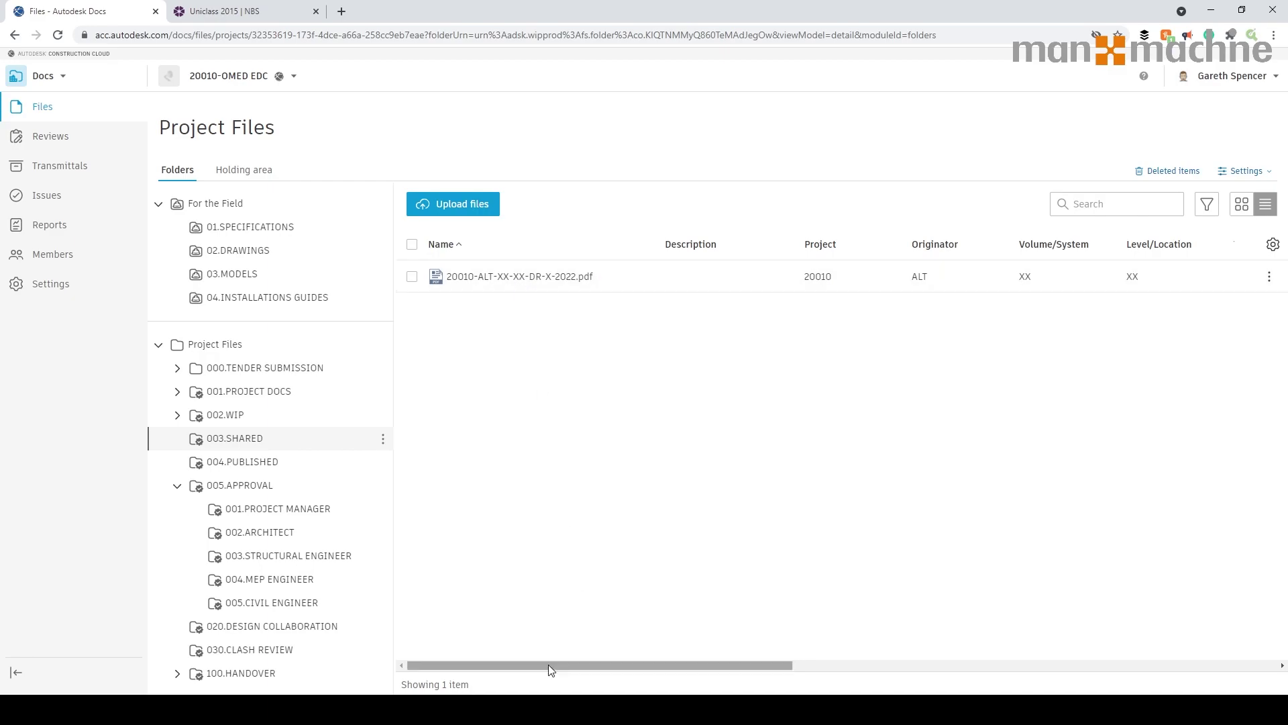
left_click_drag(549, 664, 1055, 654)
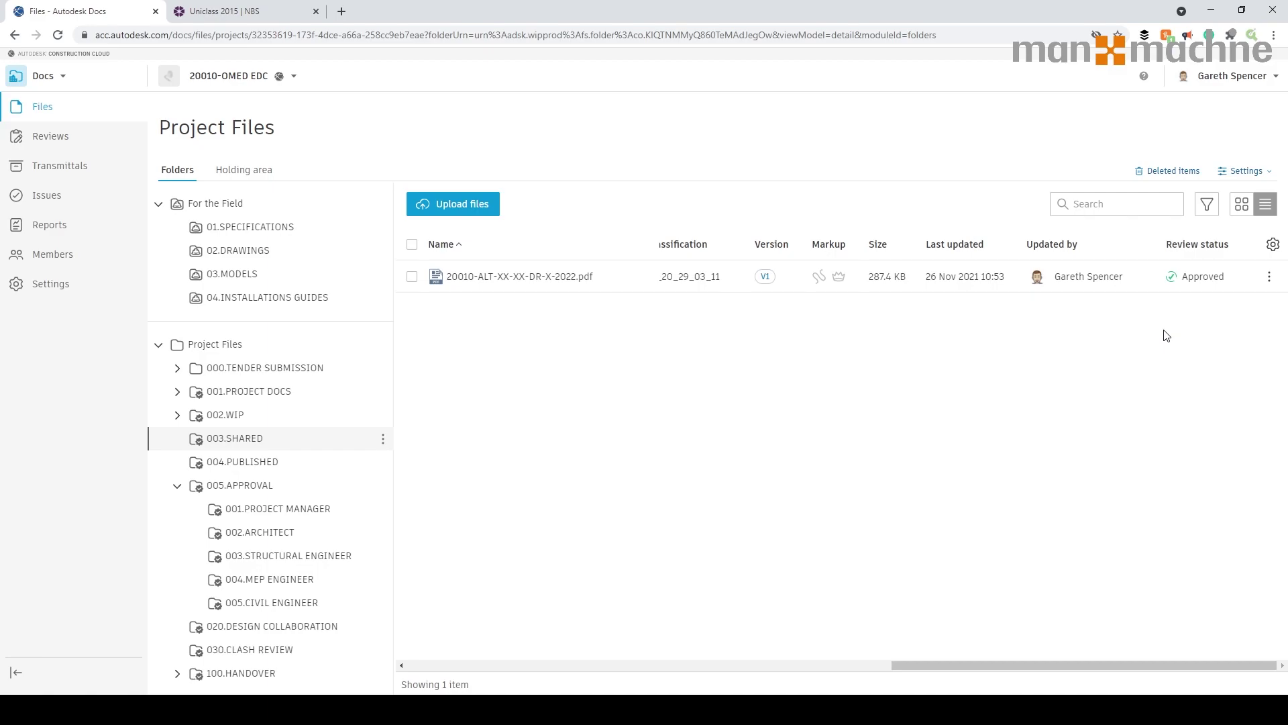
left_click(449, 666)
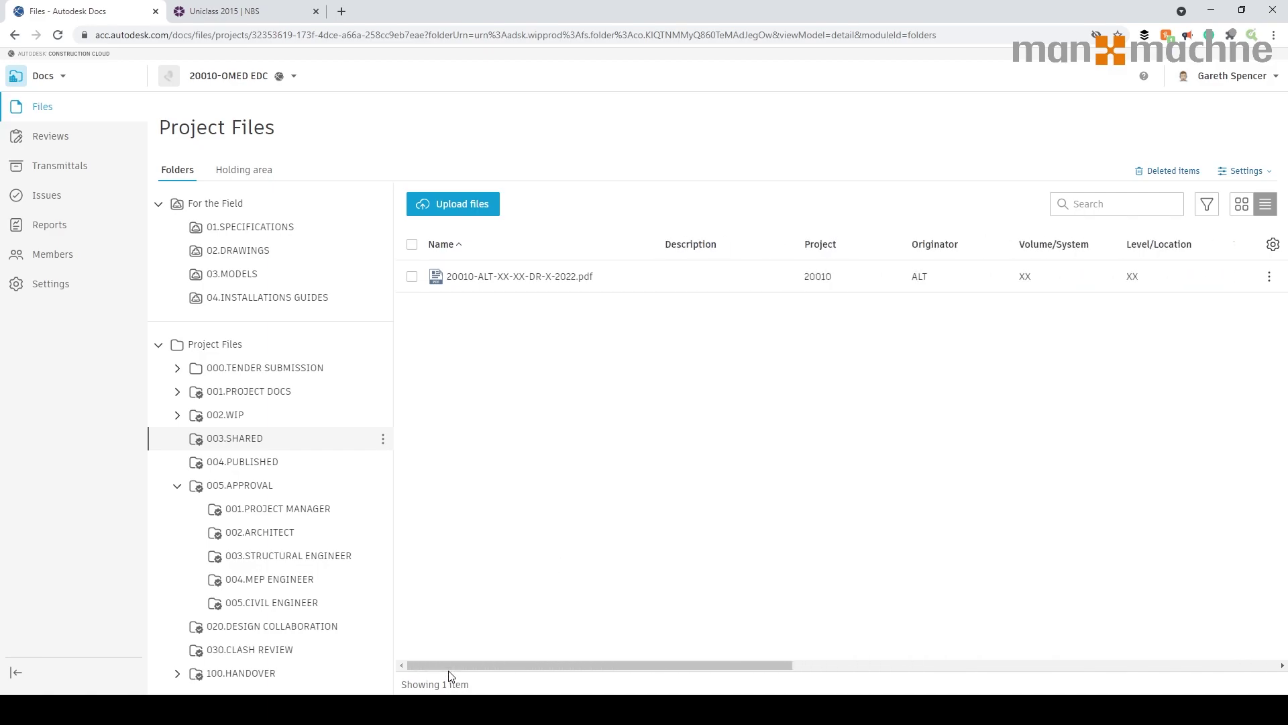